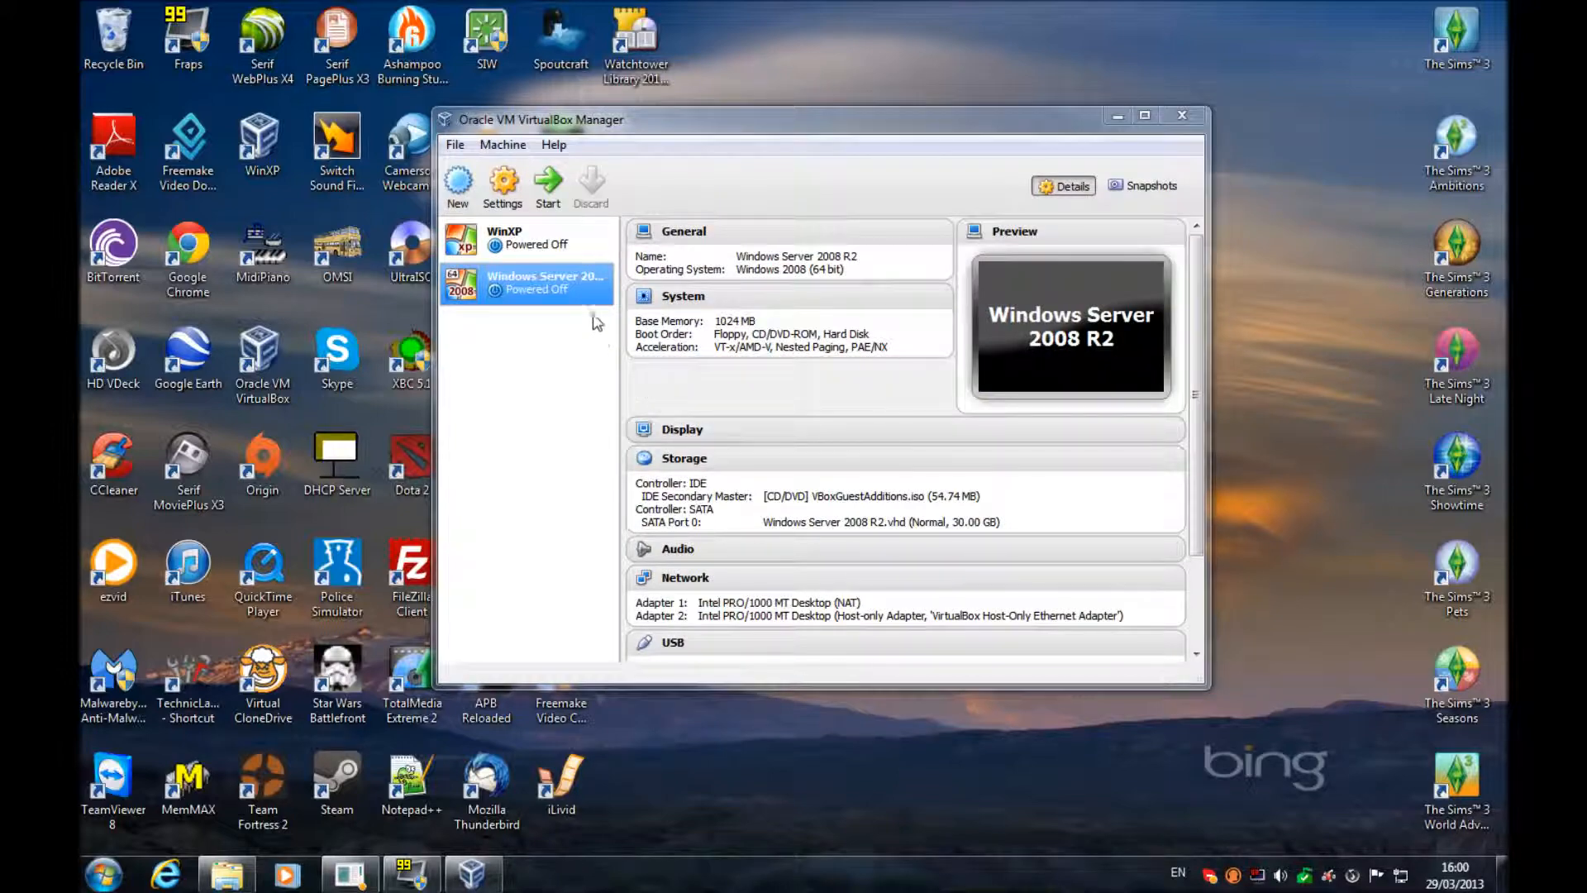
# Step: Start the Windows Server 2008 R2 virtual machine, and open the Secondary (E:) drive on the host computer
pyautogui.click(548, 186)
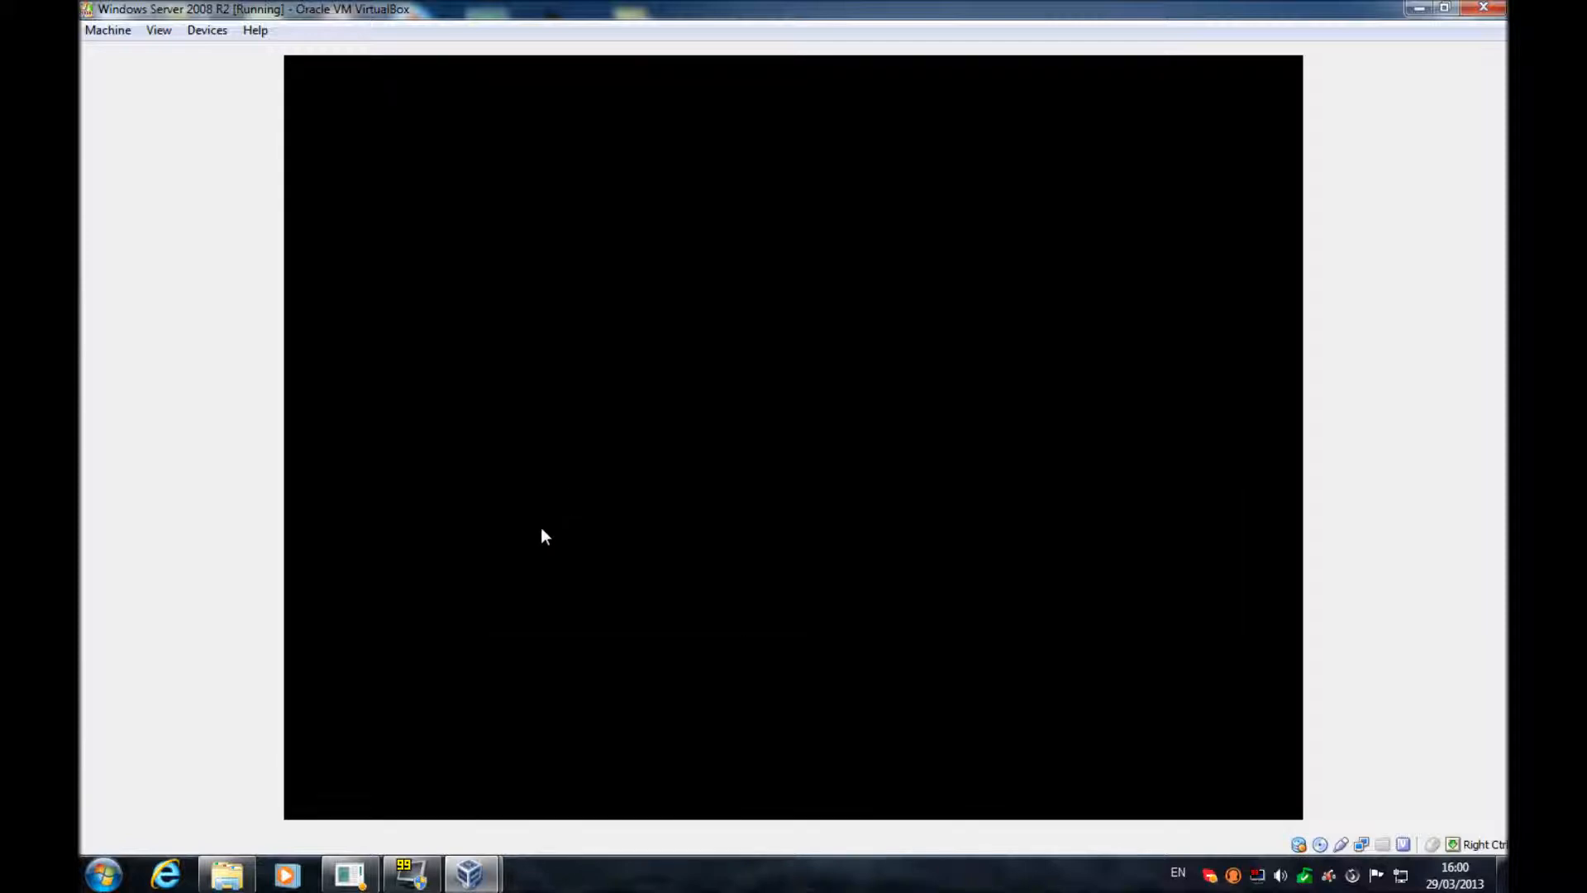
pyautogui.click(227, 875)
pyautogui.click(157, 382)
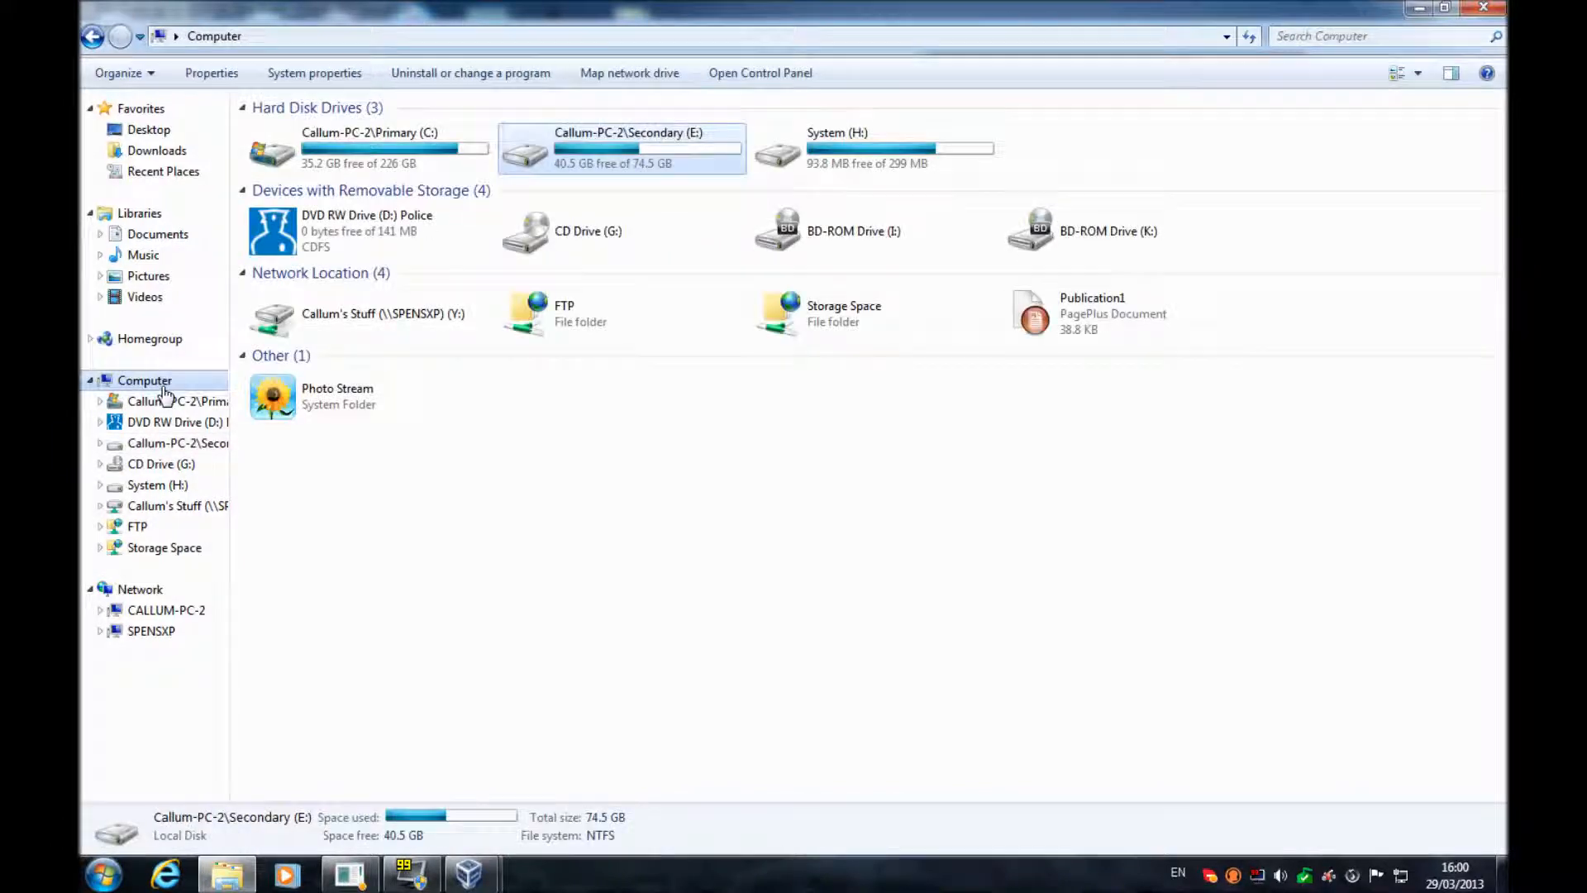
pyautogui.doubleClick(718, 145)
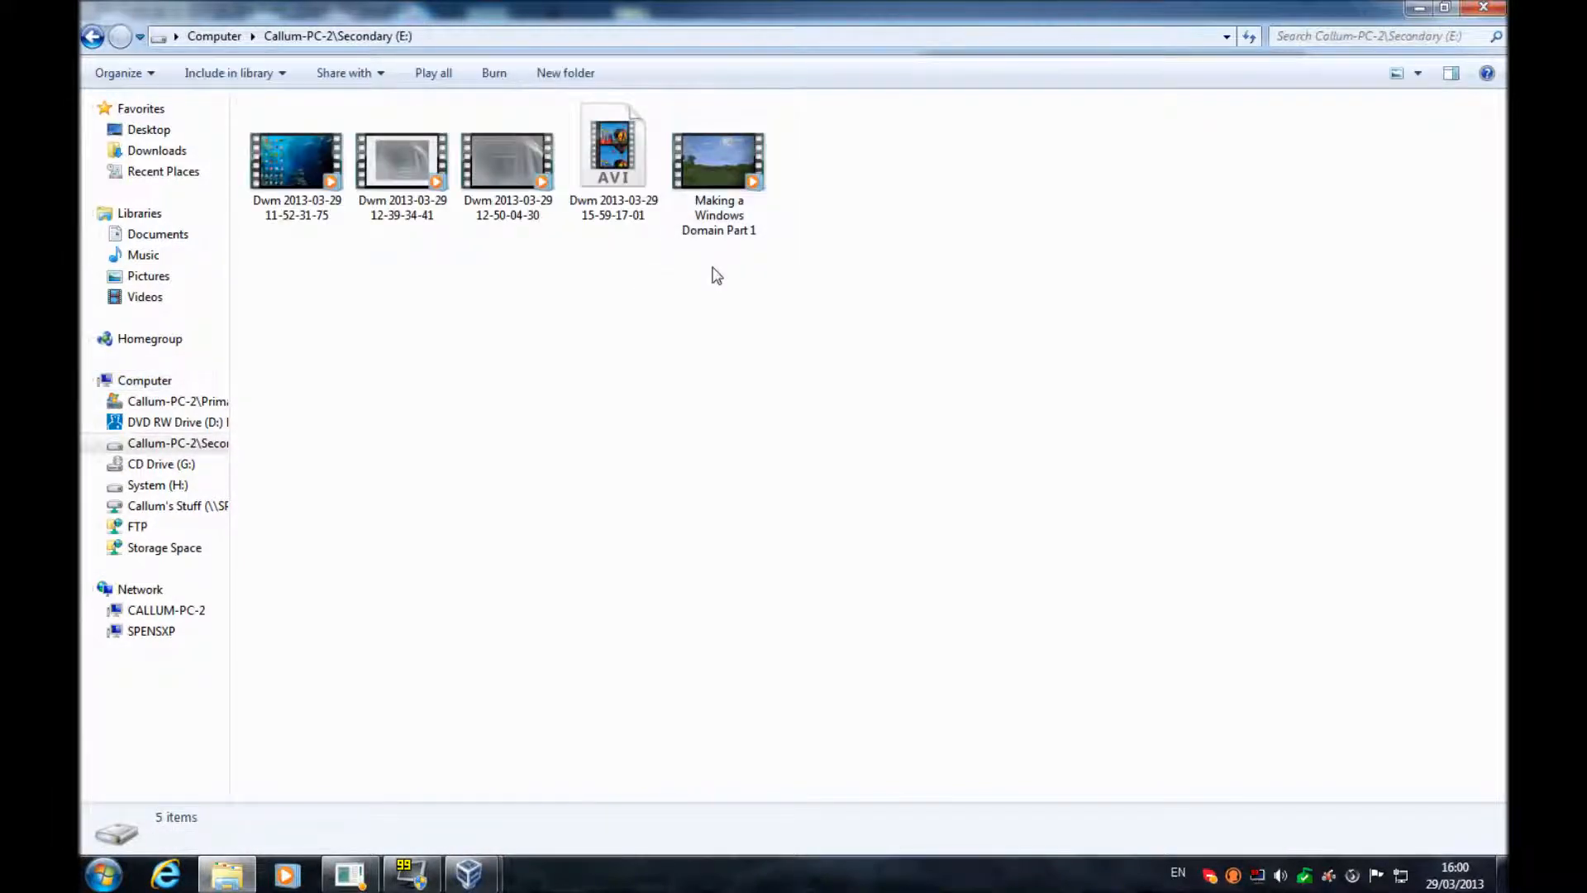
# Step: Permanently delete the Dwm 2013-03-29 videos 11-52-31-75, 12-39-34-41 and 12-50-04-30 from the E: drive, and close the folder window
pyautogui.click(306, 178)
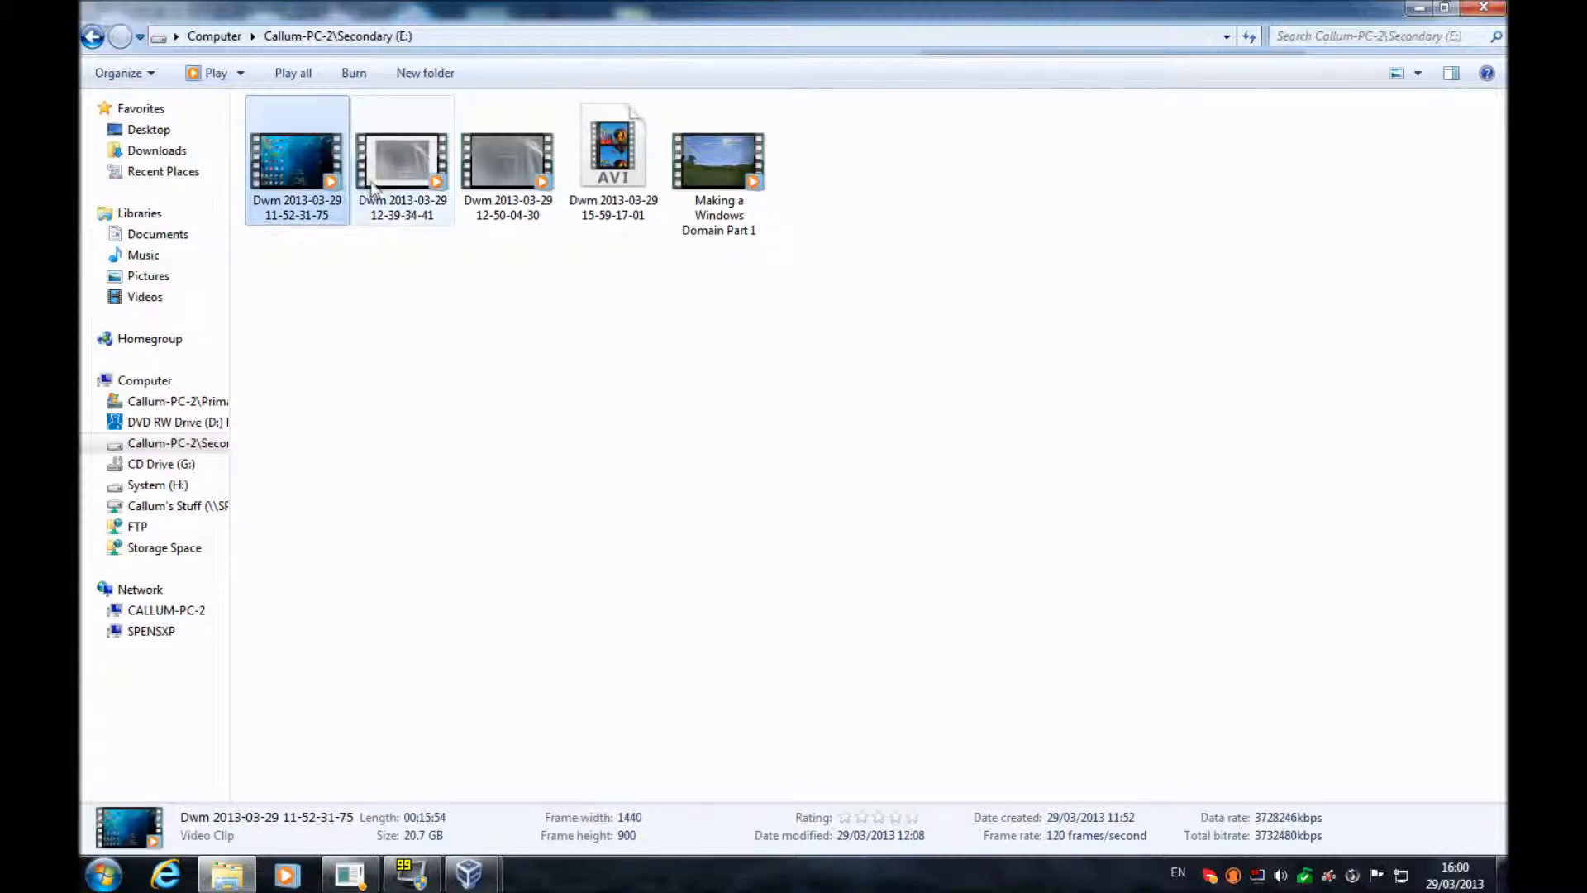
pyautogui.keyDown('ctrl'); pyautogui.click(402, 165); pyautogui.keyUp('ctrl')
pyautogui.keyDown('ctrl'); pyautogui.click(478, 164); pyautogui.keyUp('ctrl')
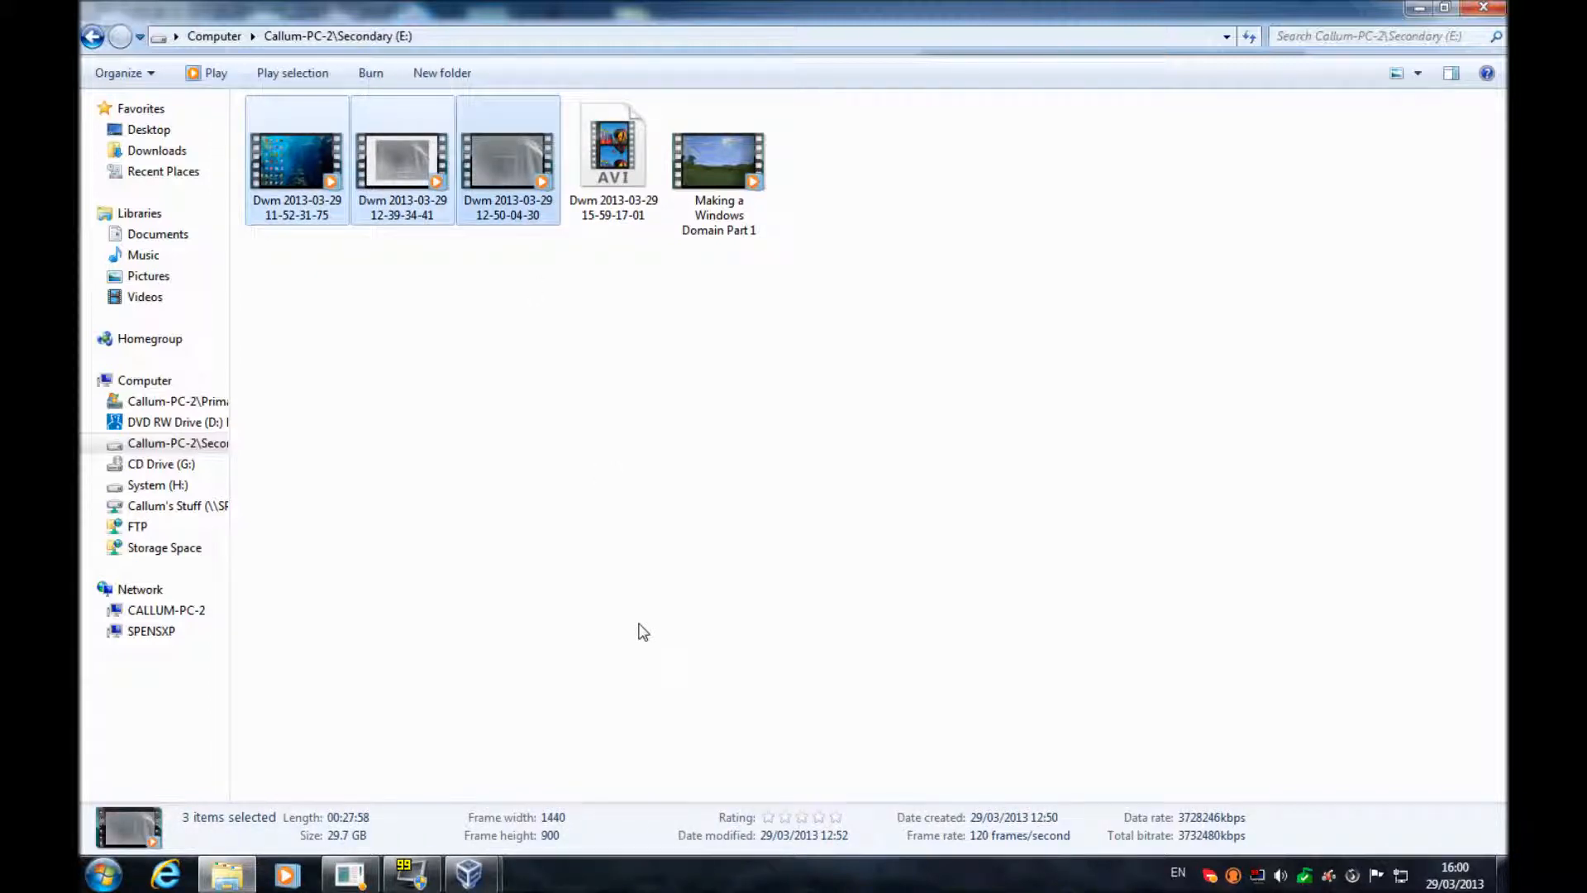
pyautogui.hotkey('shift', 'Delete')
pyautogui.click(871, 453)
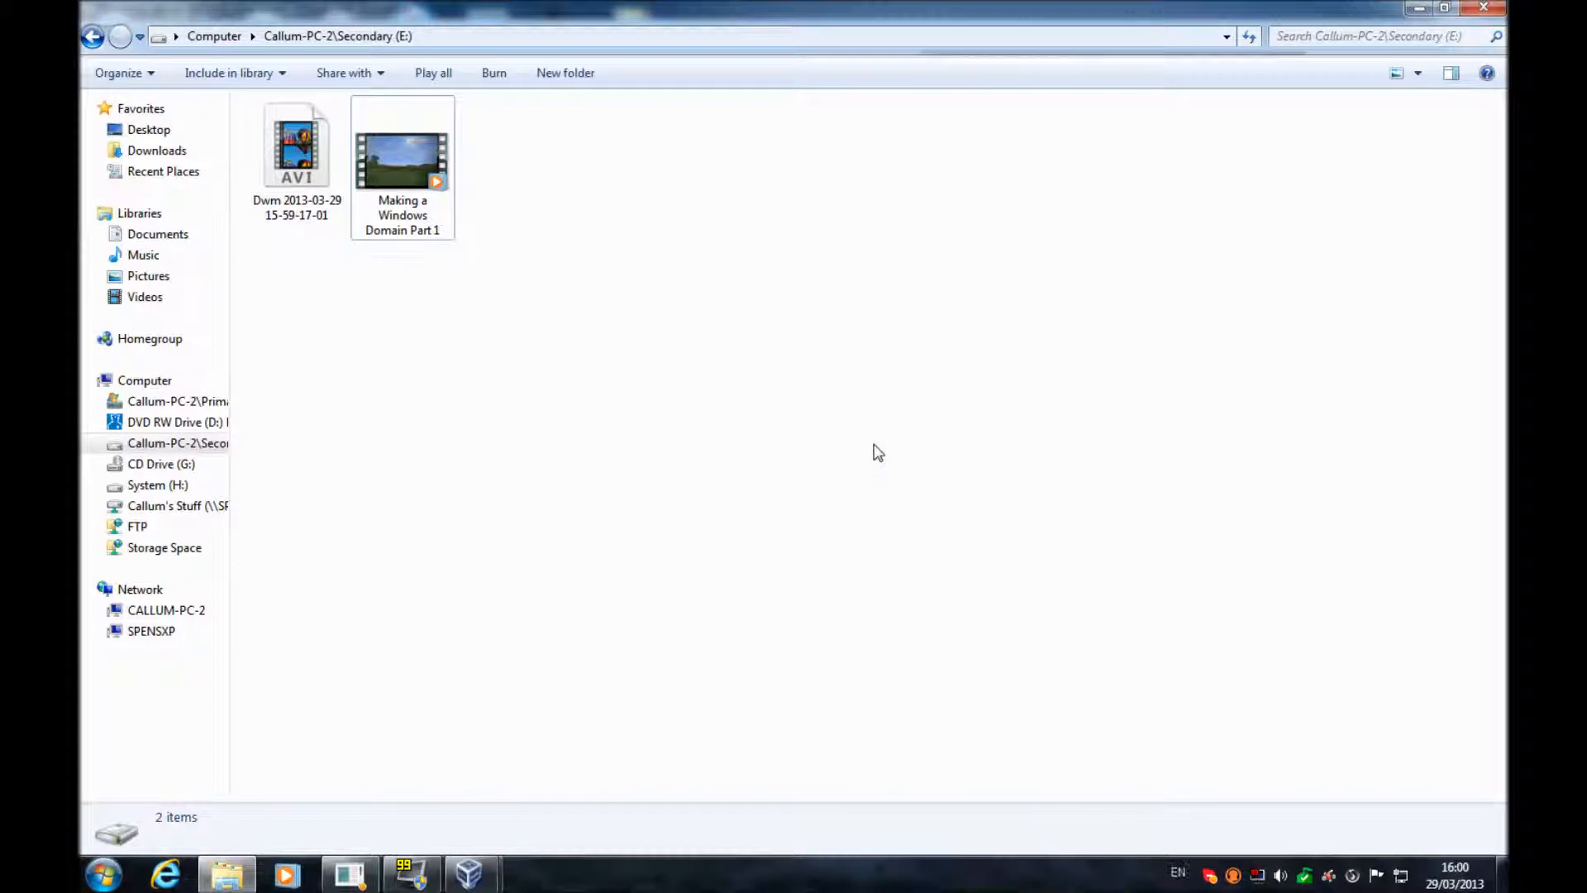
pyautogui.click(1488, 8)
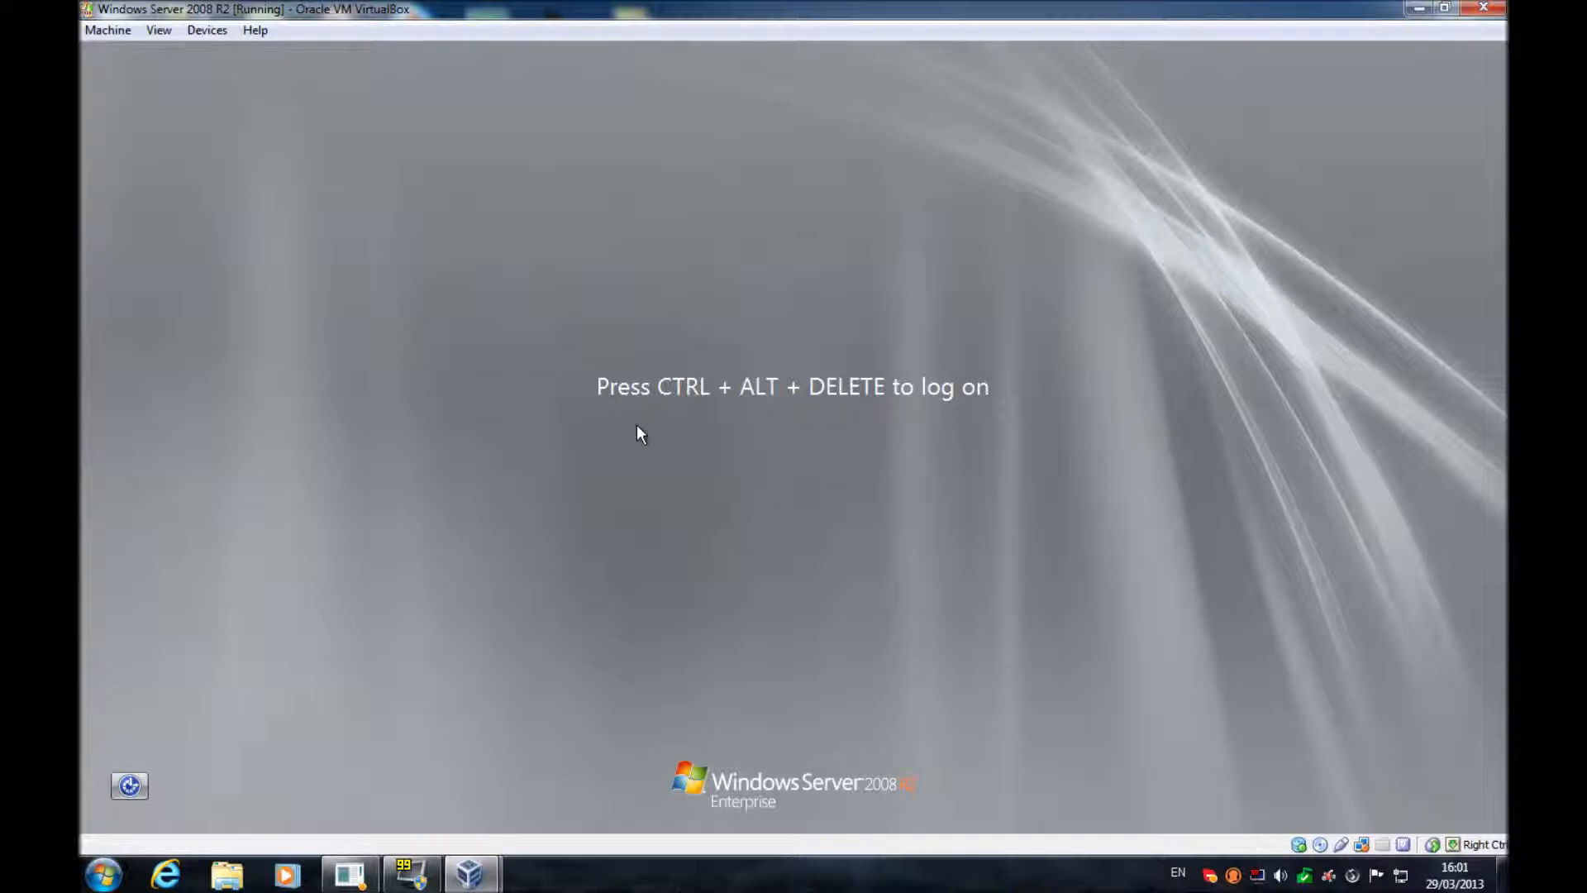
# Step: Send Ctrl+Alt+Delete to the virtual machine and log on as Administrator with the account password
pyautogui.click(107, 30)
pyautogui.click(189, 192)
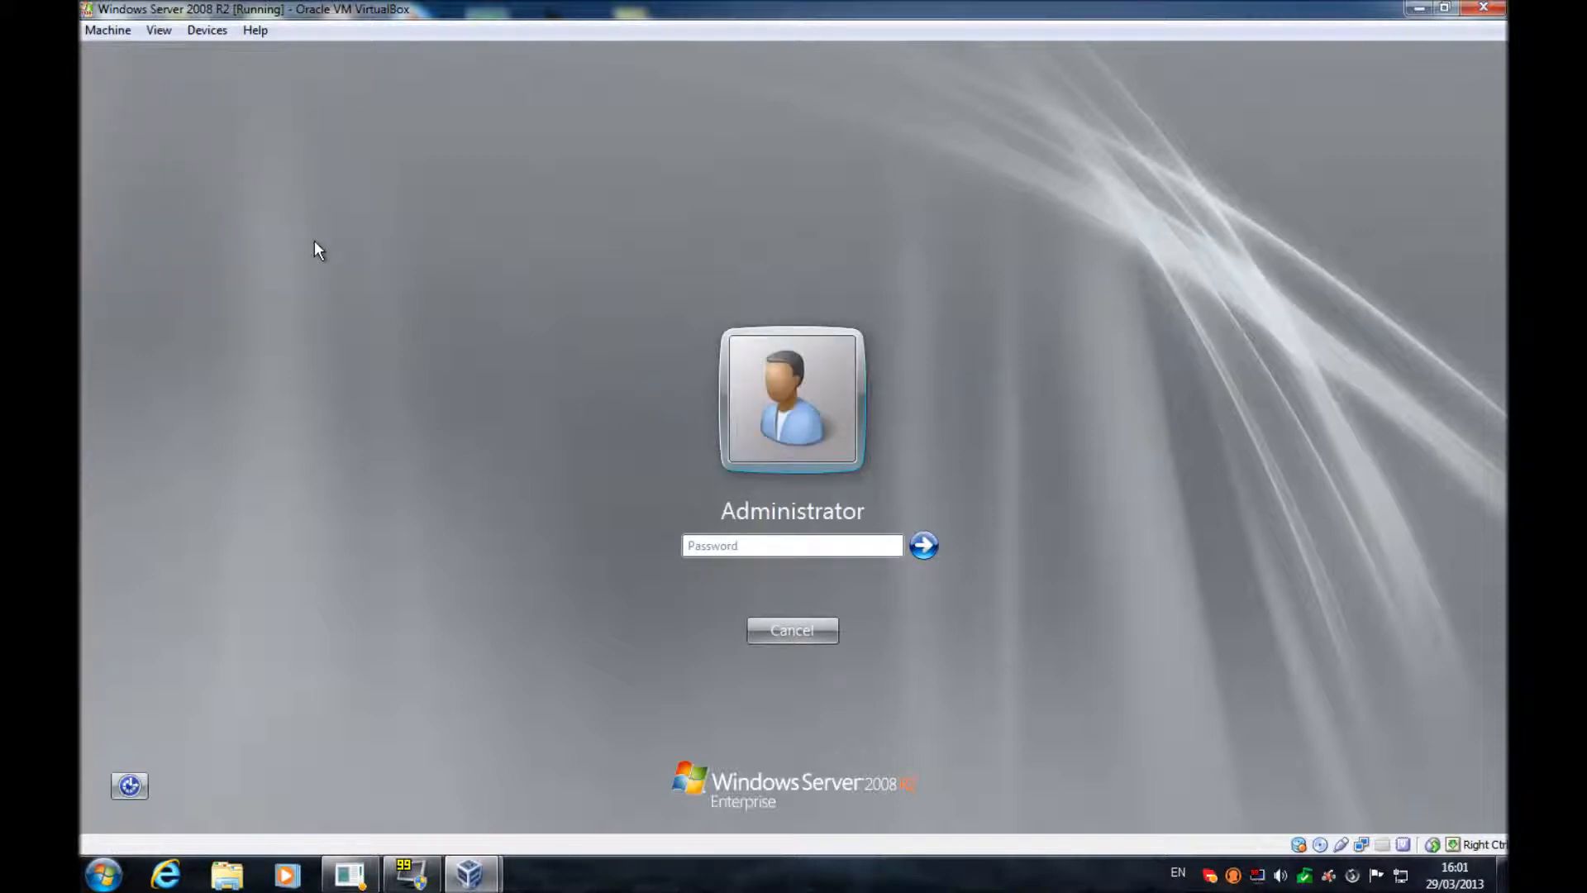
pyautogui.write('**********')
pyautogui.press('Return')
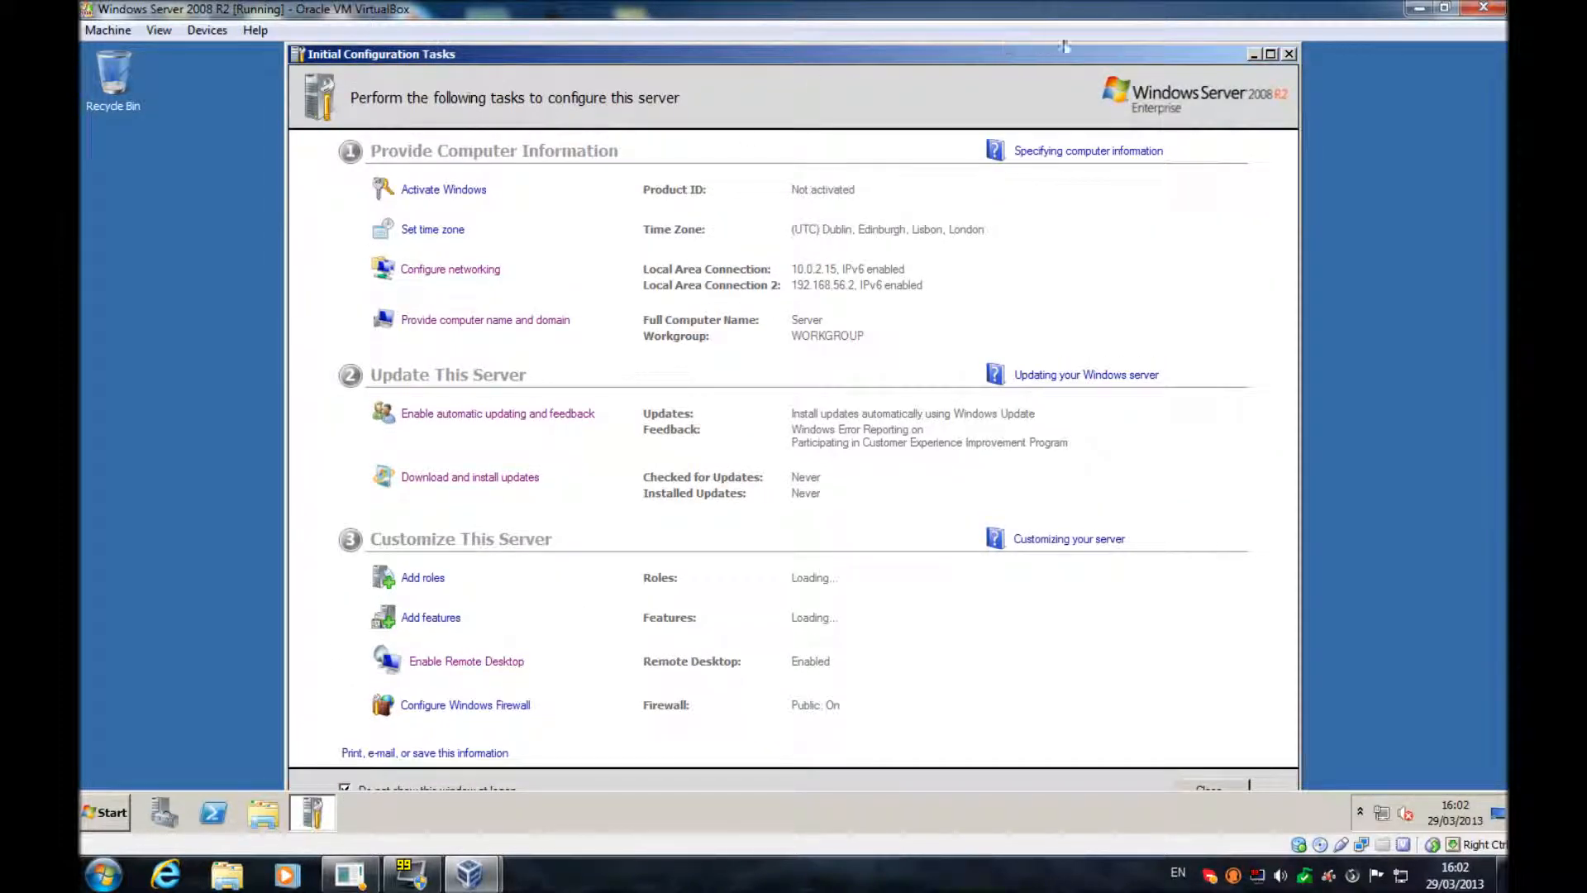
# Step: Close the Initial Configuration Tasks window and open Server Manager maximized
pyautogui.click(1271, 54)
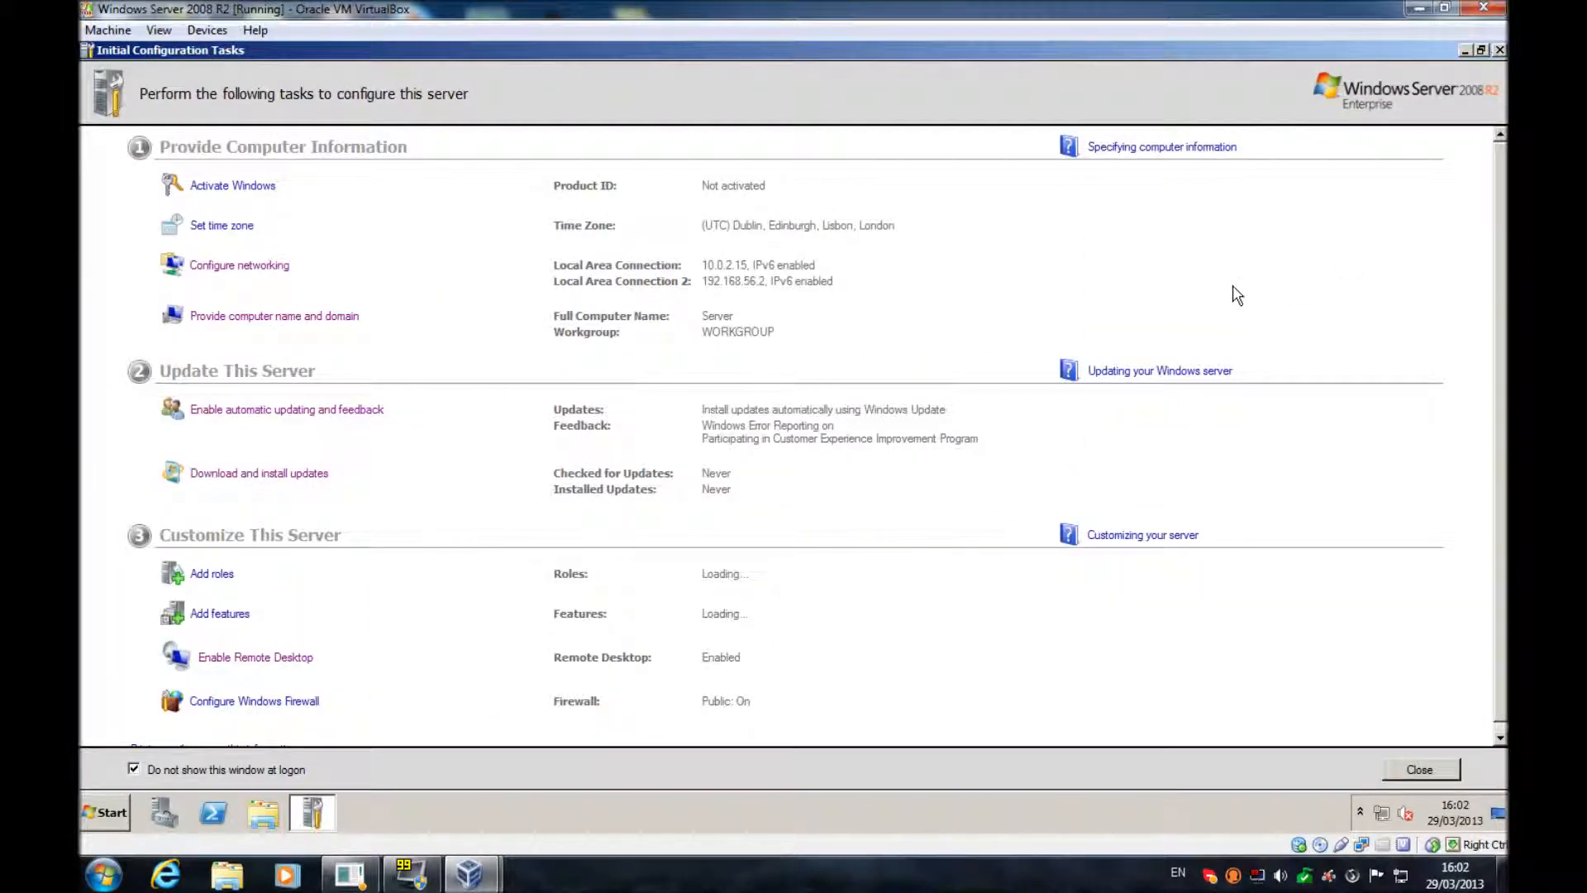
pyautogui.click(1499, 51)
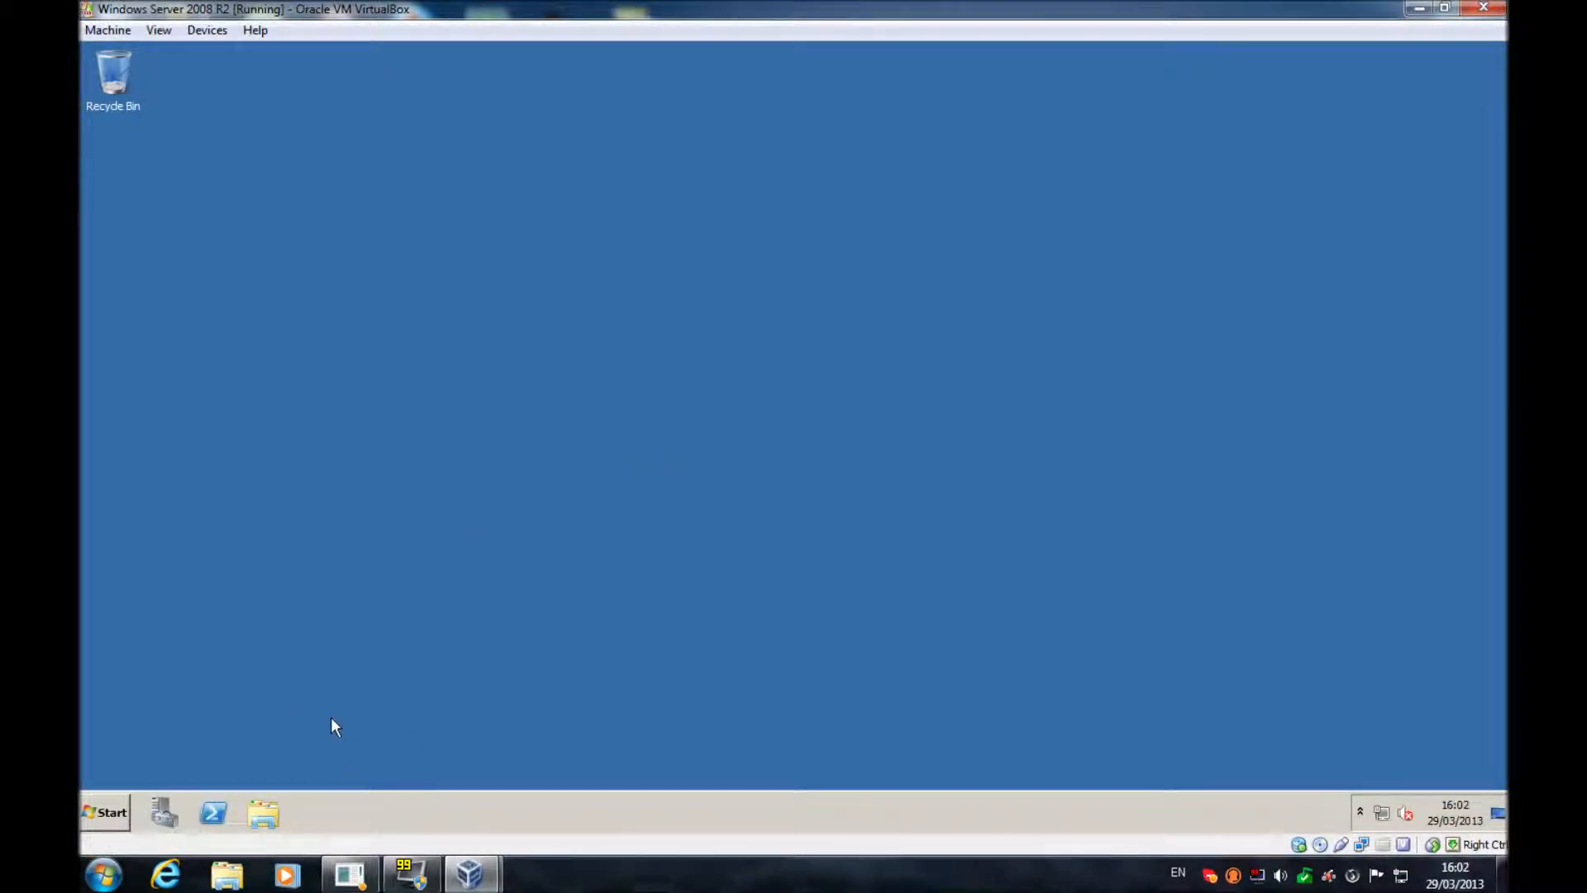
pyautogui.click(107, 813)
pyautogui.click(609, 610)
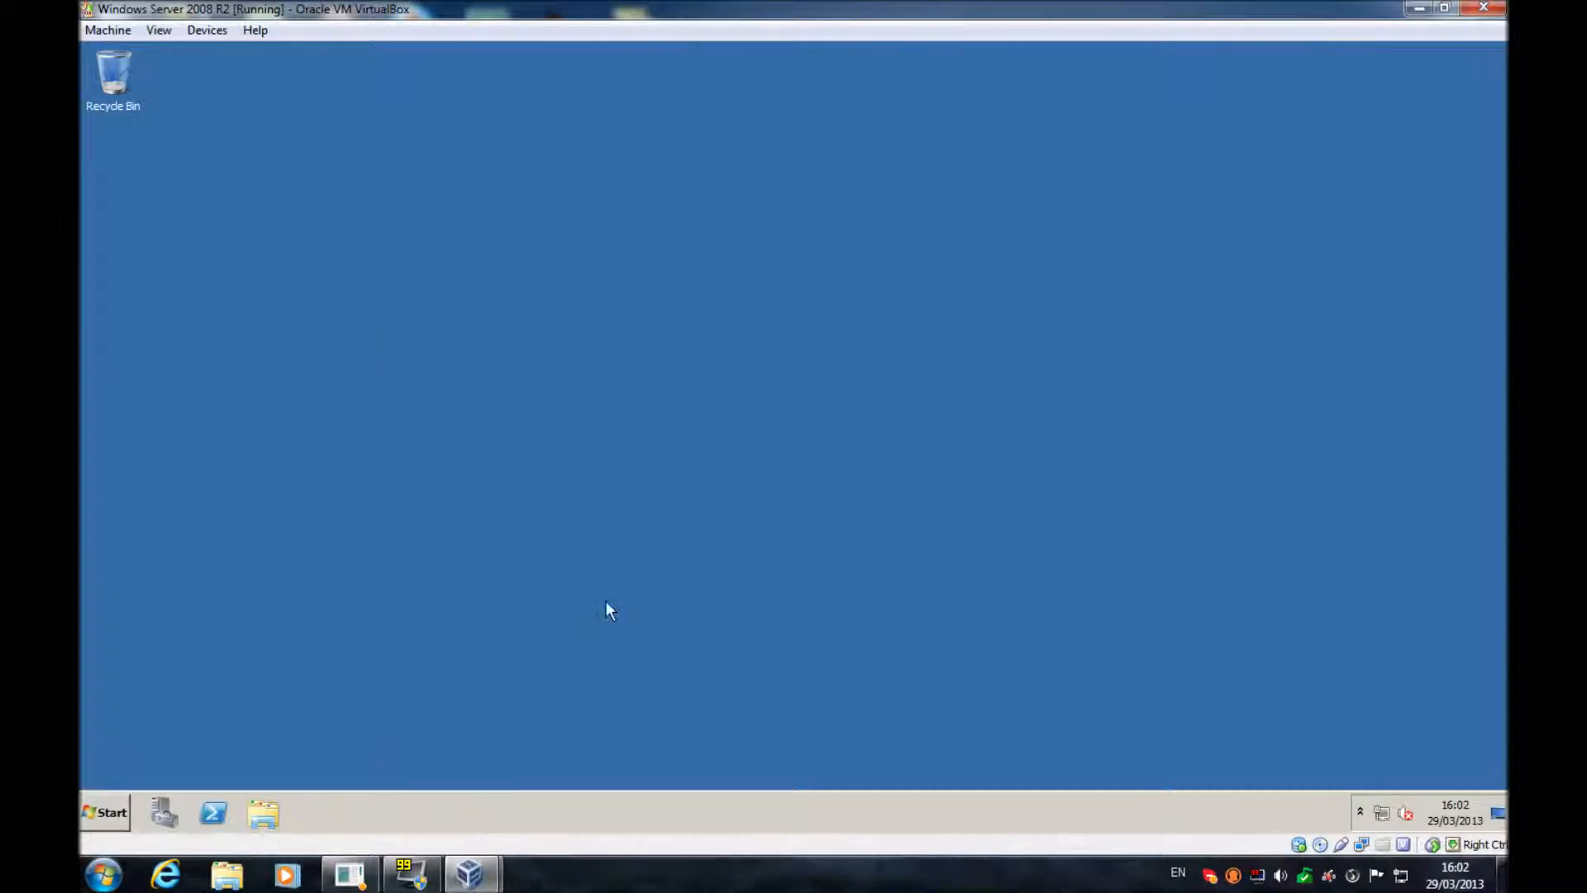
pyautogui.click(164, 813)
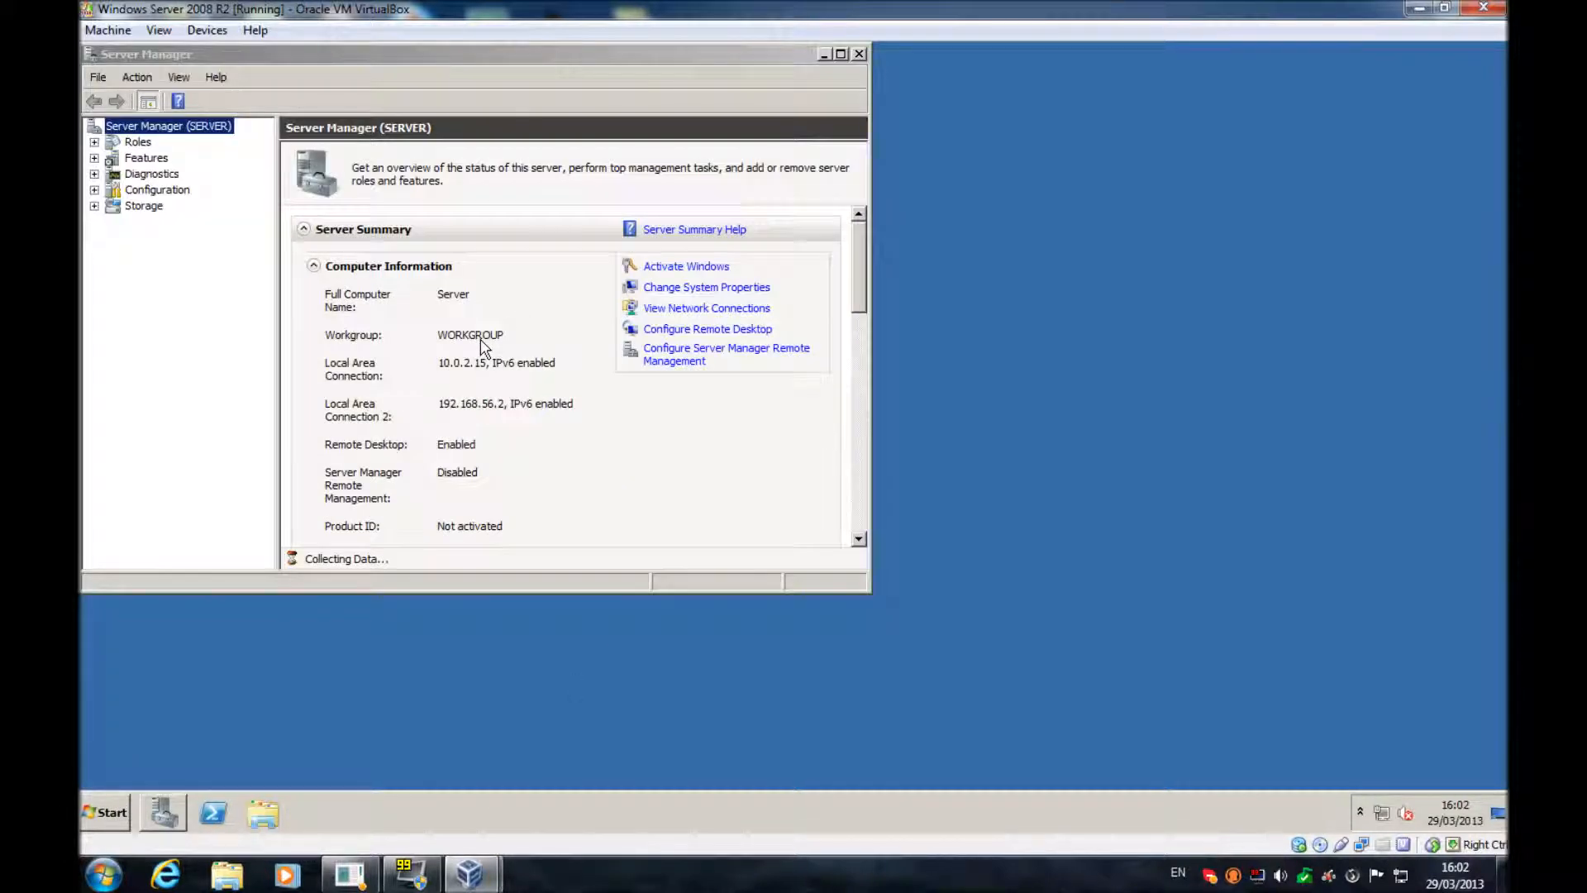
pyautogui.click(841, 54)
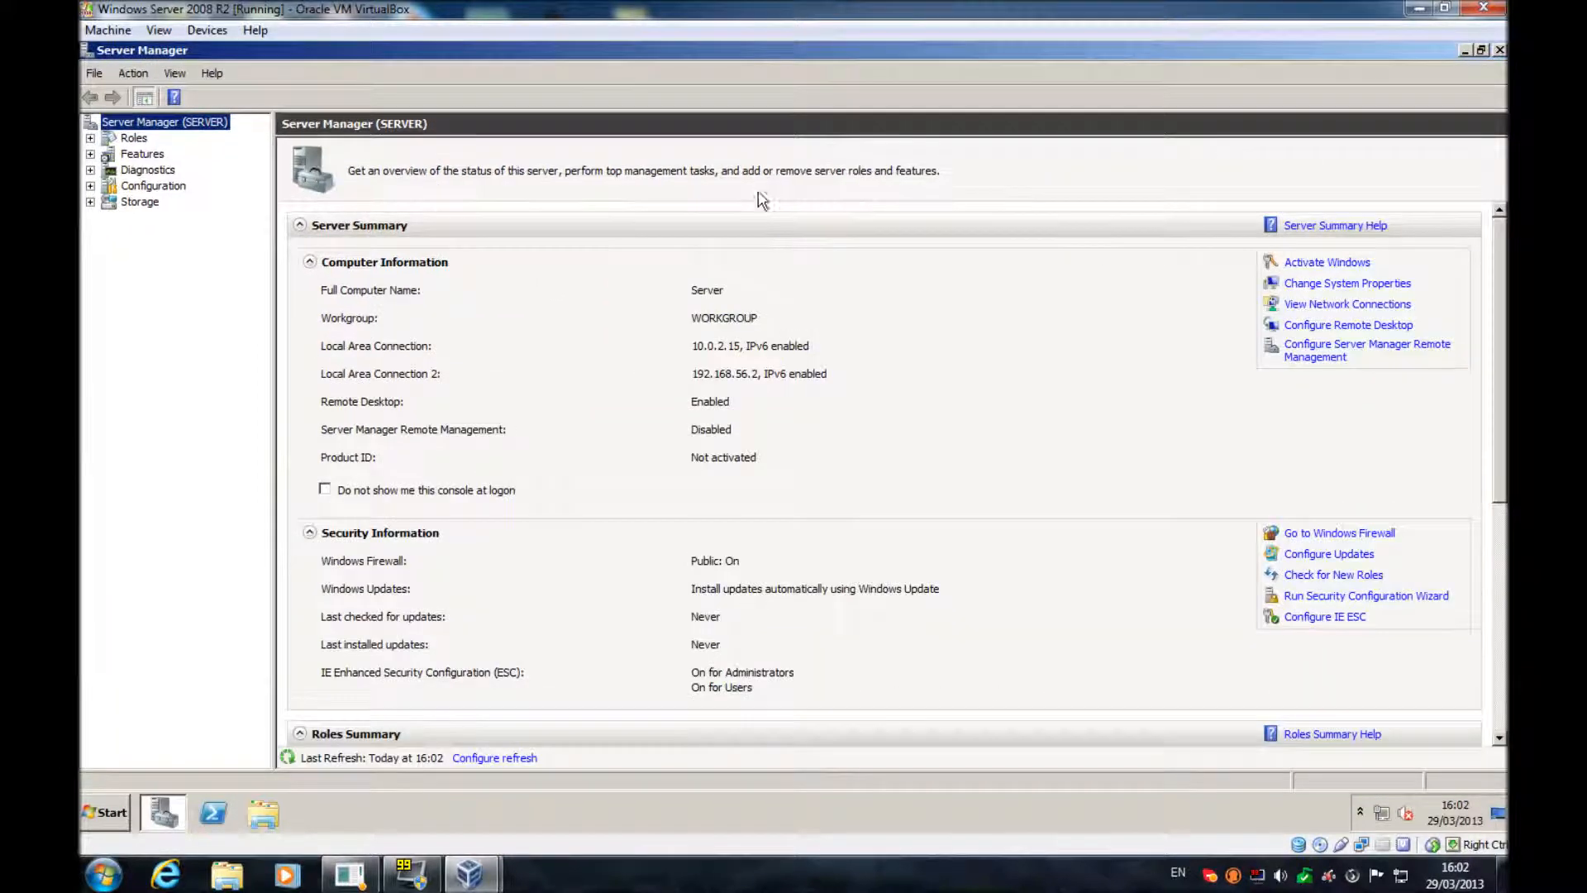
# Step: Look over the server summary and view the Server Manager Remote Management settings, leaving them without changes
pyautogui.click(1499, 738)
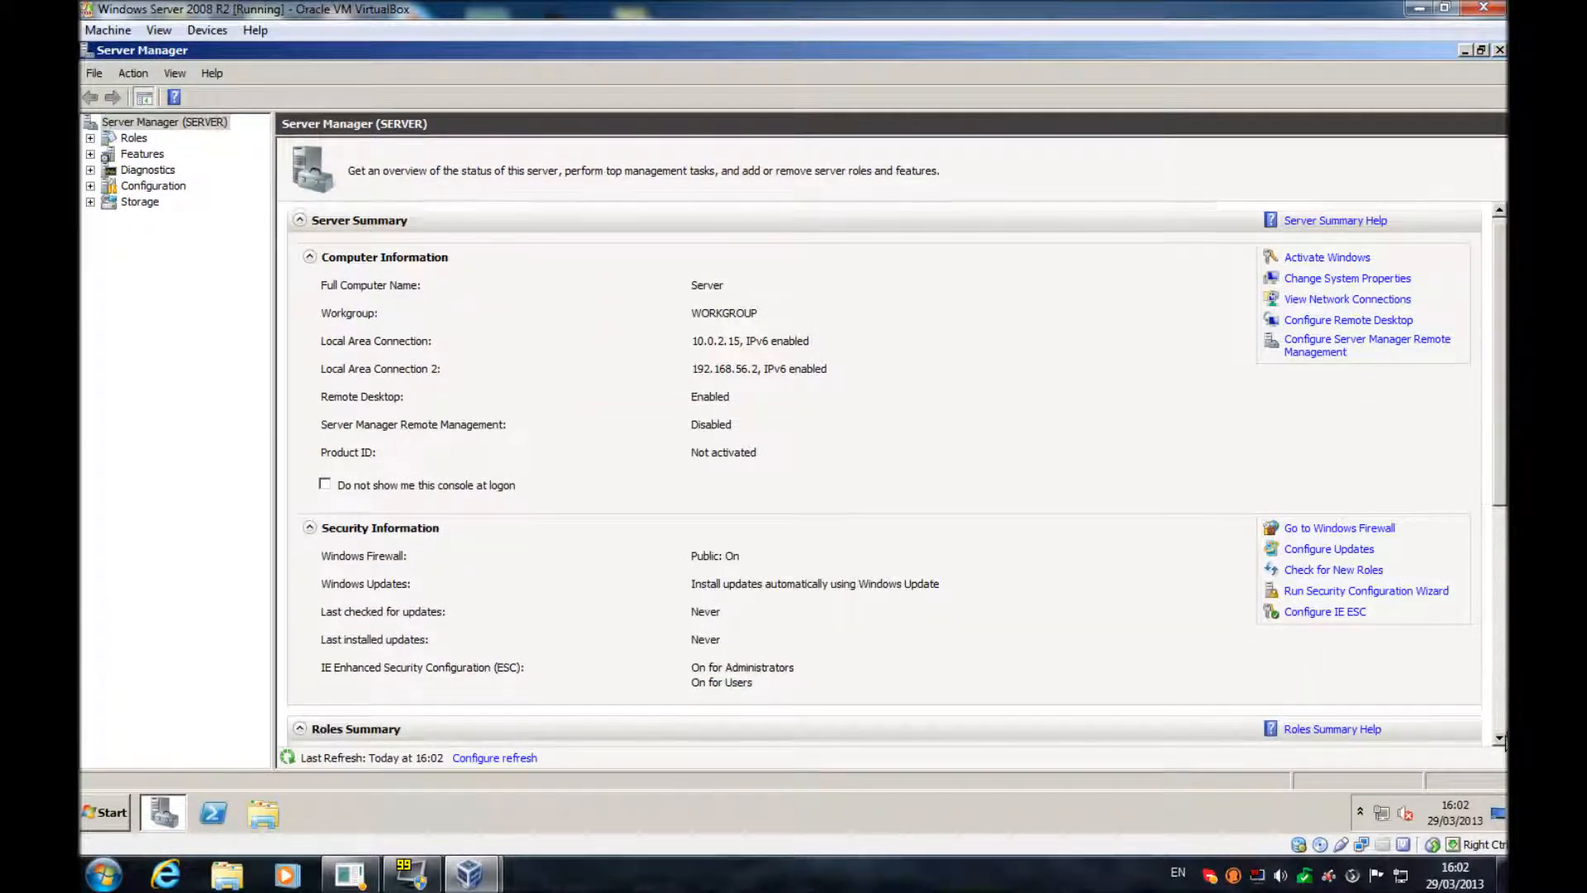
pyautogui.click(1499, 739)
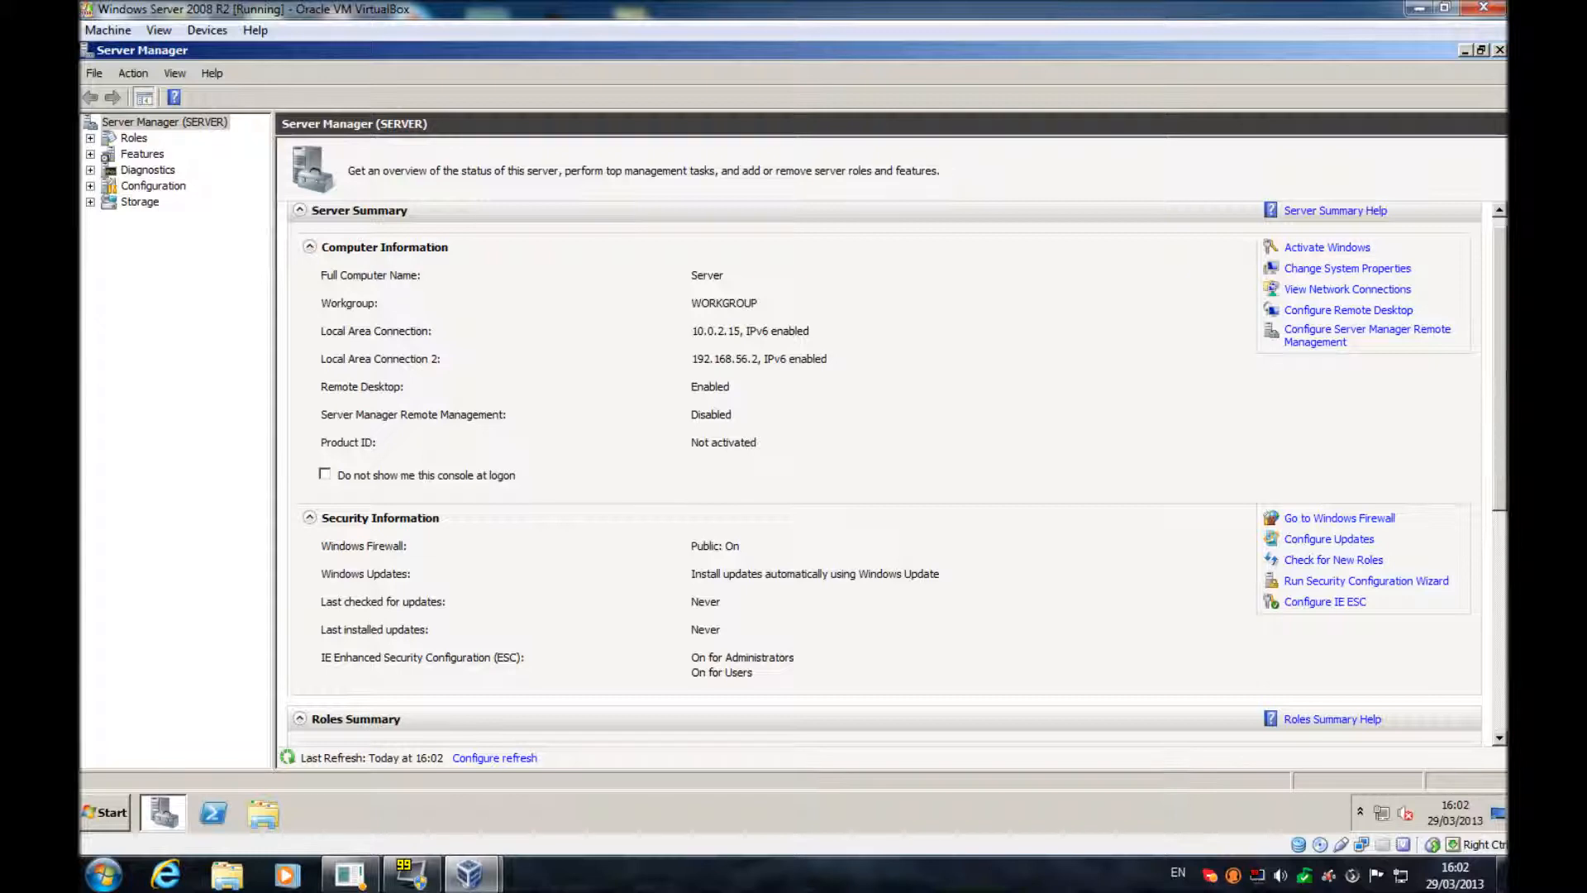
pyautogui.moveTo(1503, 357); pyautogui.dragTo(1490, 275)
pyautogui.click(1349, 352)
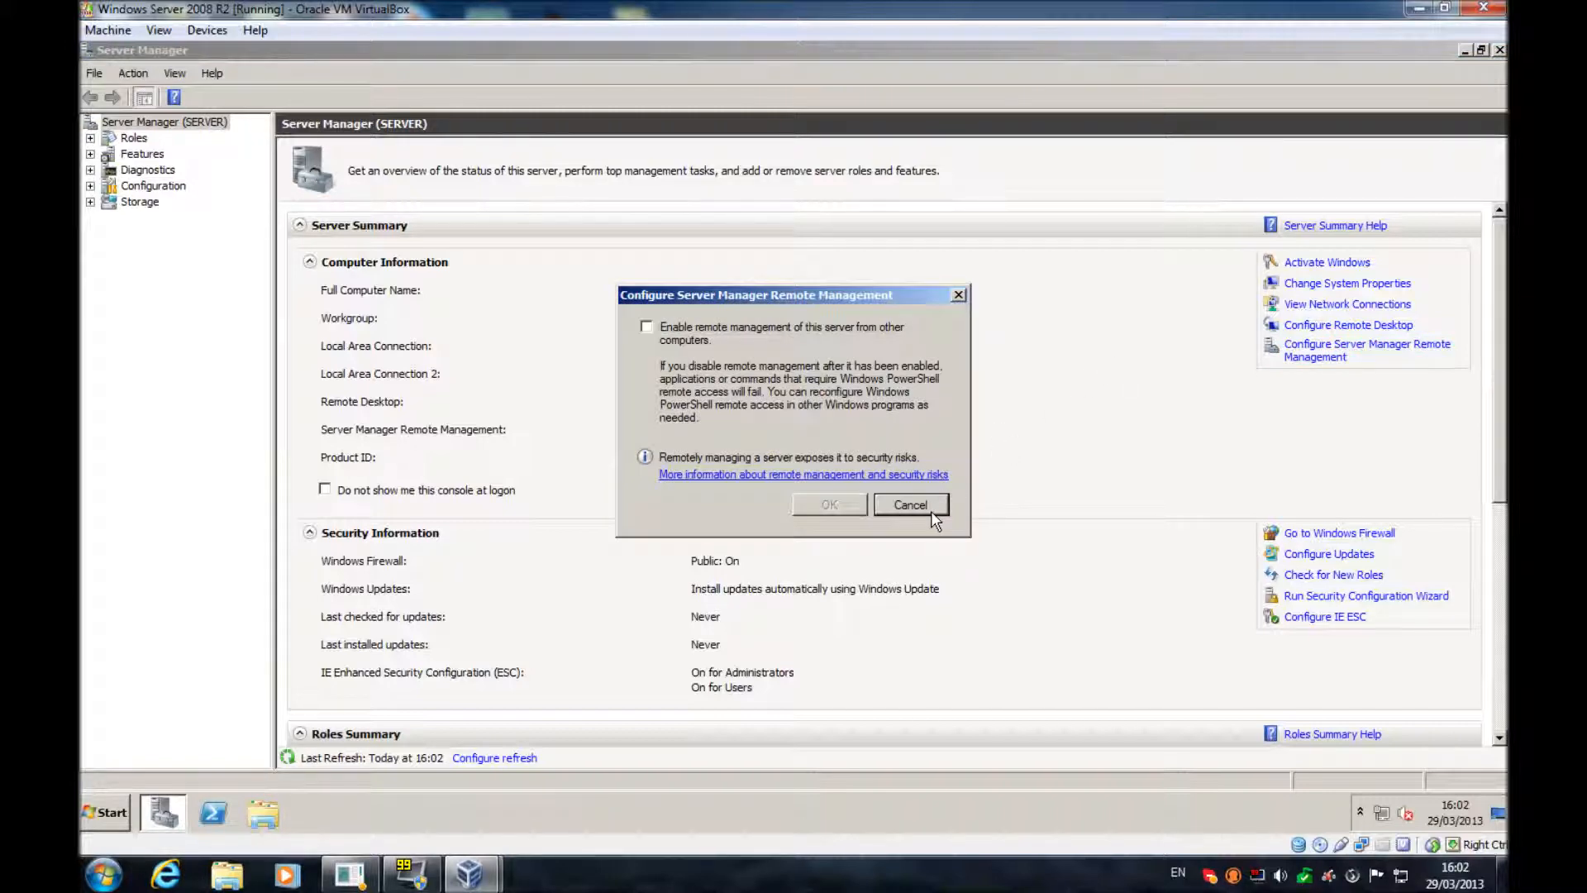
pyautogui.click(910, 505)
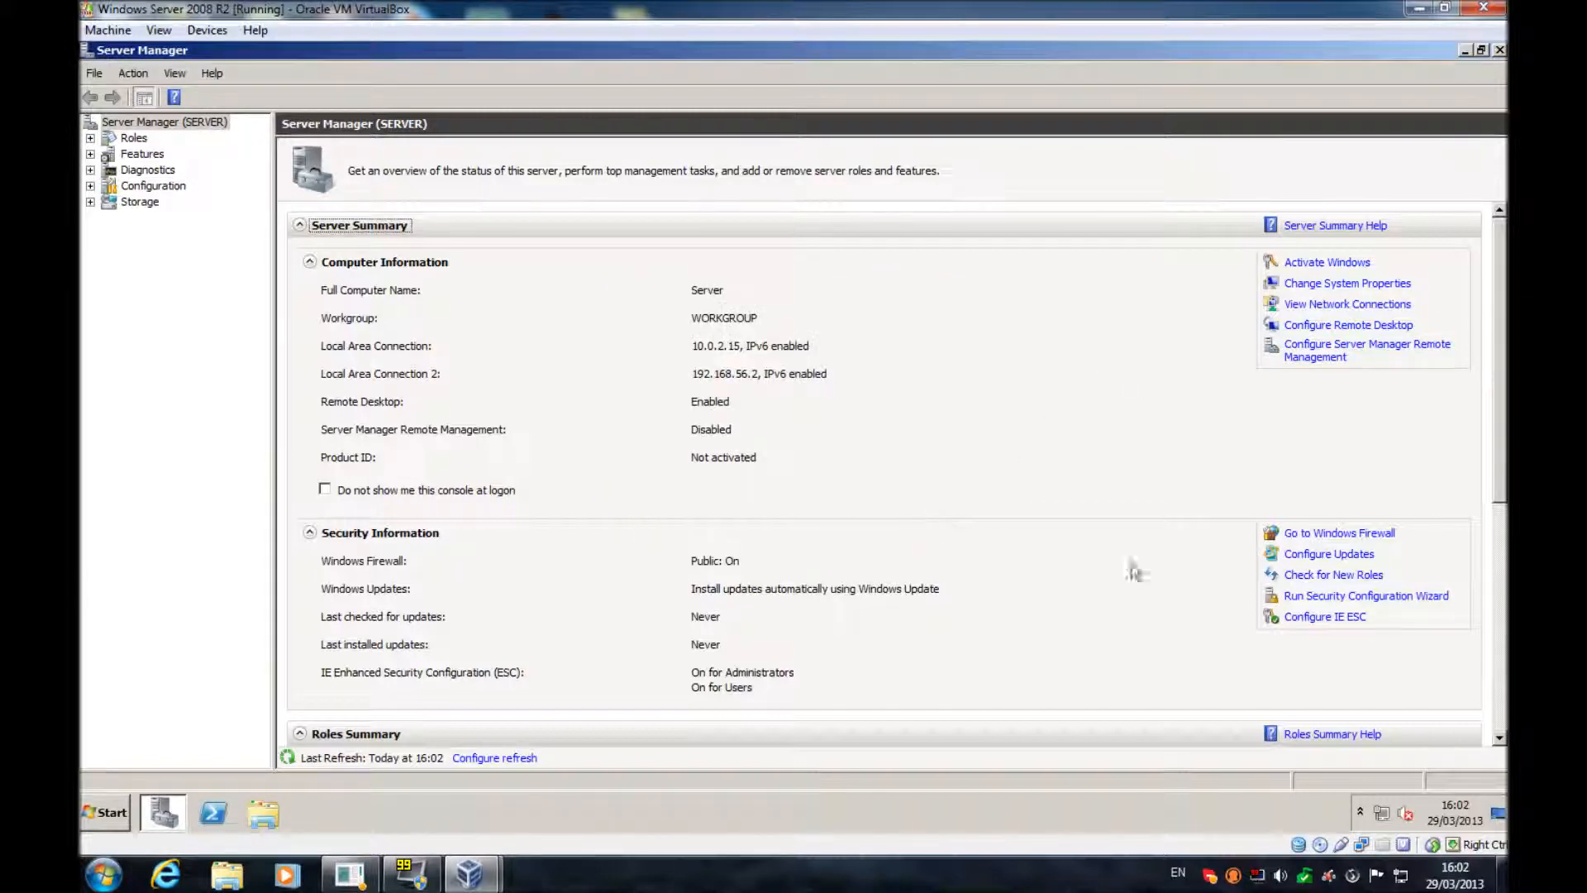
# Step: Review the security and roles summaries, and view the Roles, Features and Configuration sections of Server Manager
pyautogui.click(1500, 738)
pyautogui.click(1499, 738)
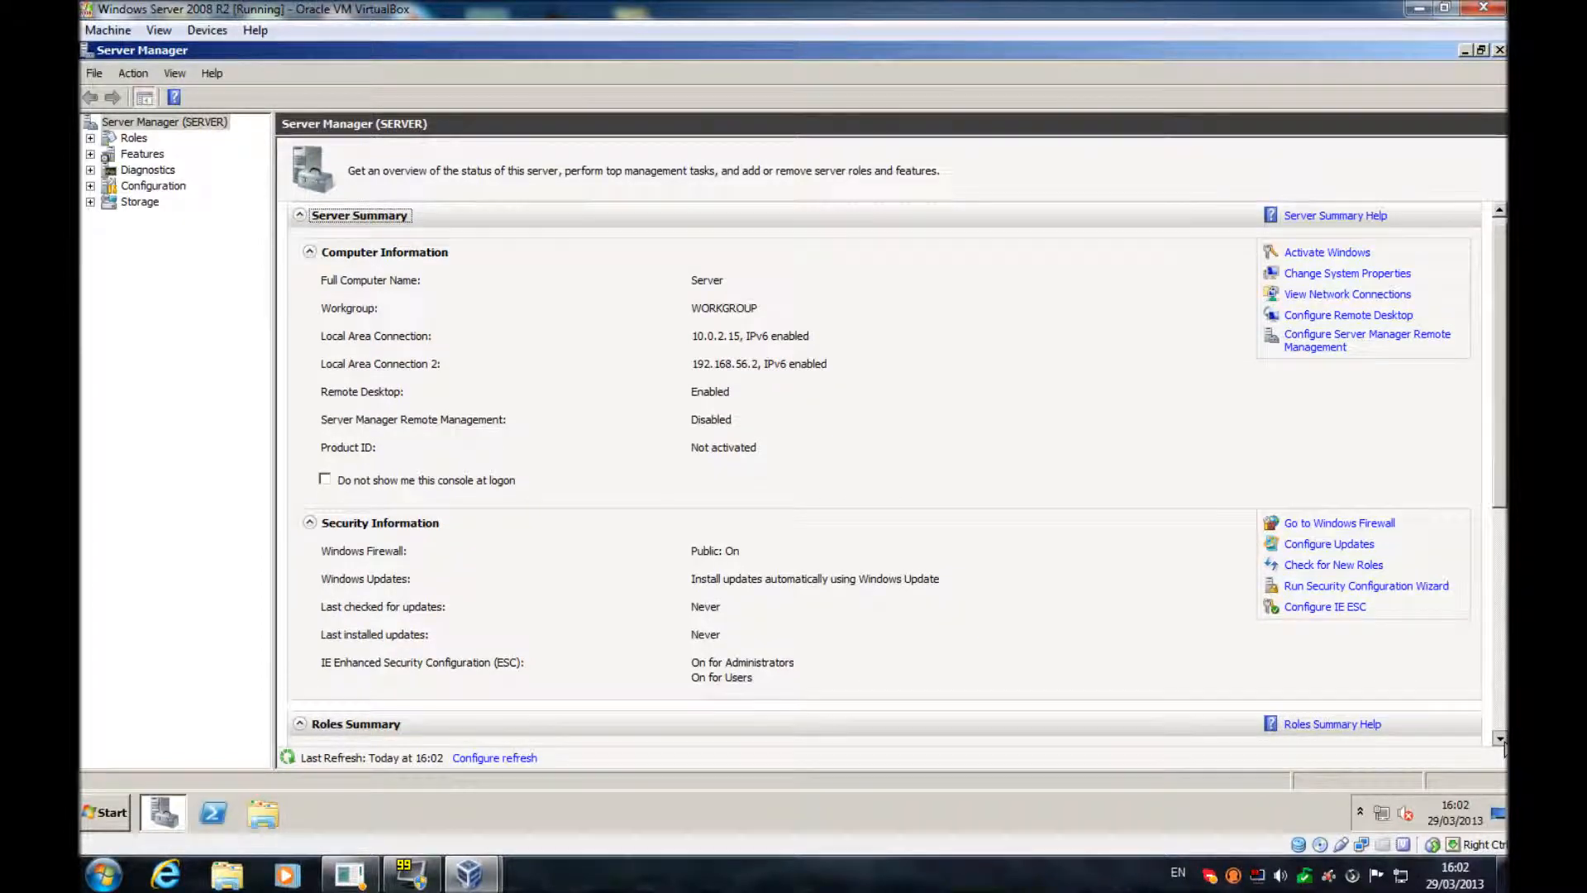
pyautogui.scroll(-5, 1500, 739)
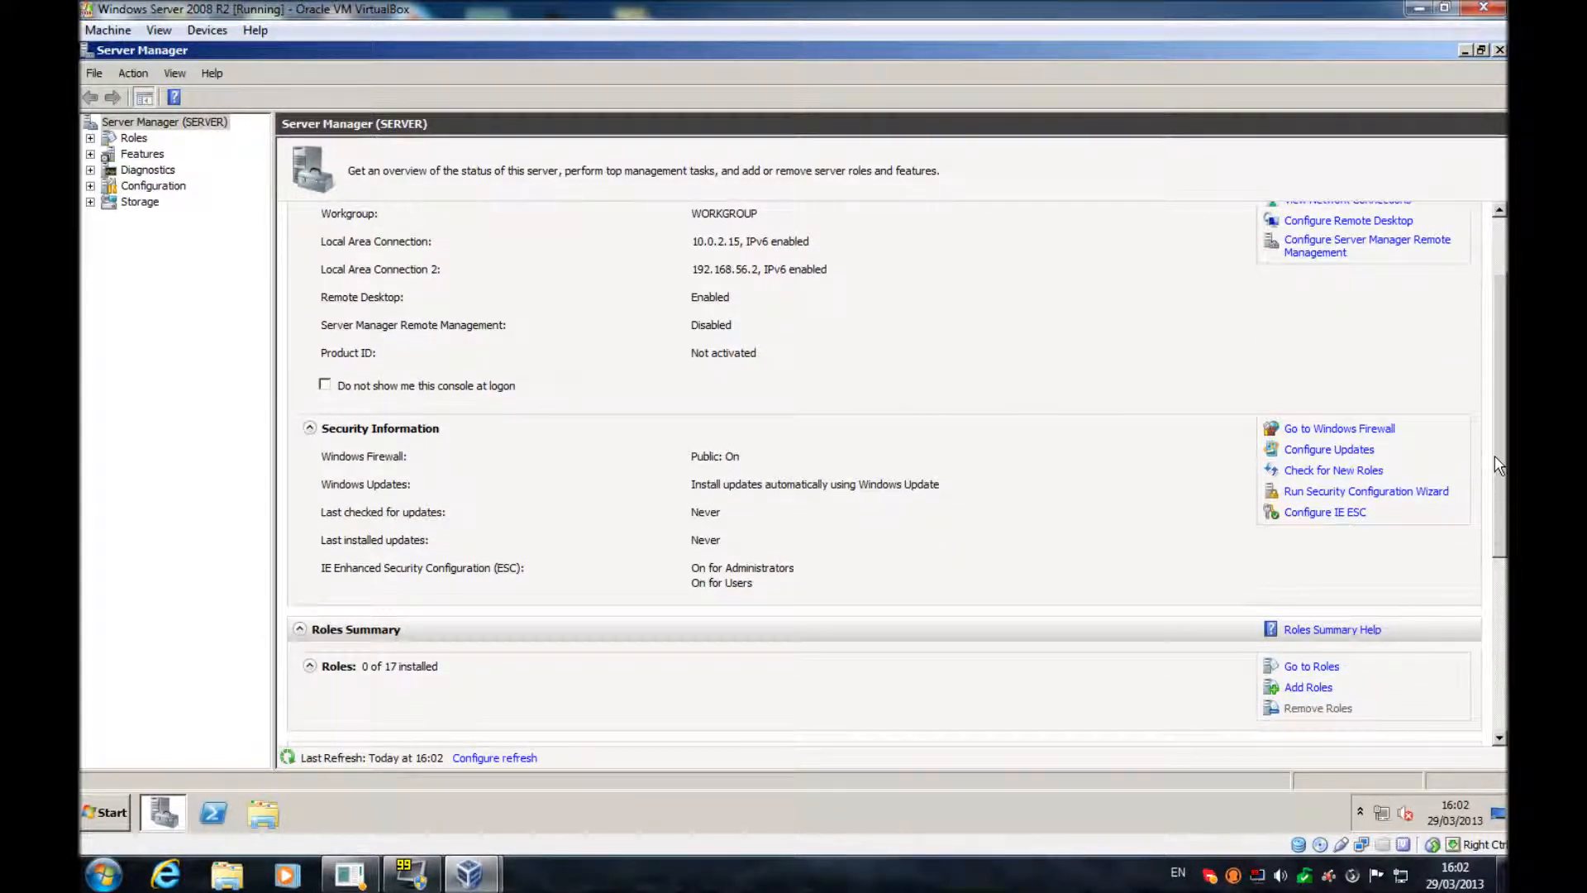
pyautogui.moveTo(1494, 457); pyautogui.dragTo(1491, 361)
pyautogui.click(134, 138)
pyautogui.click(145, 157)
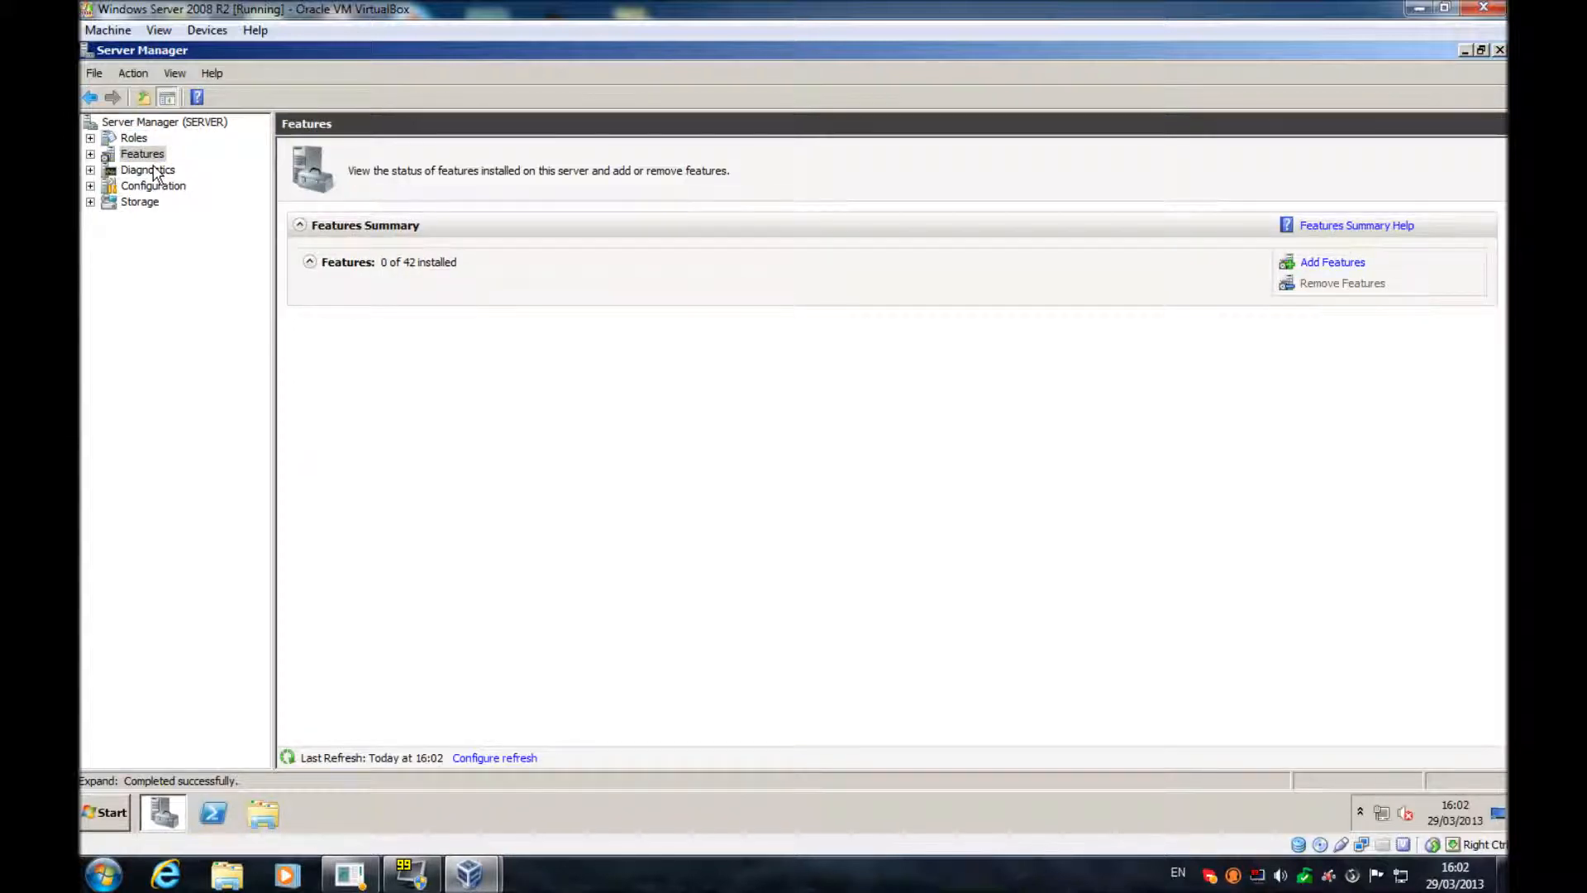
pyautogui.click(152, 186)
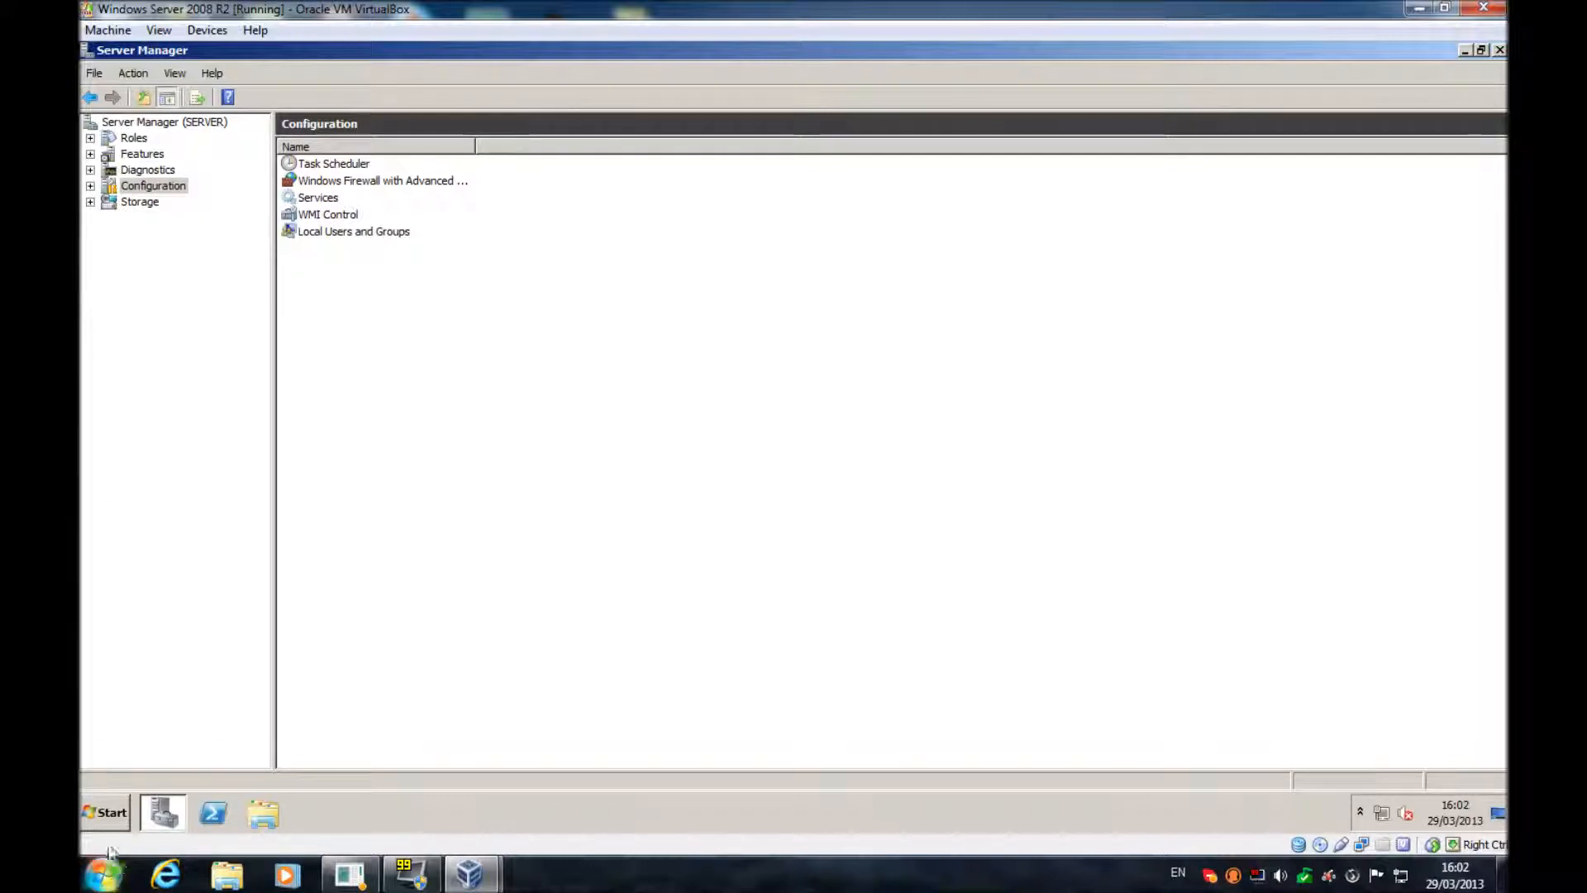
# Step: View the list of administrative tools available on the server and dismiss it
pyautogui.click(105, 813)
pyautogui.moveTo(390, 631)
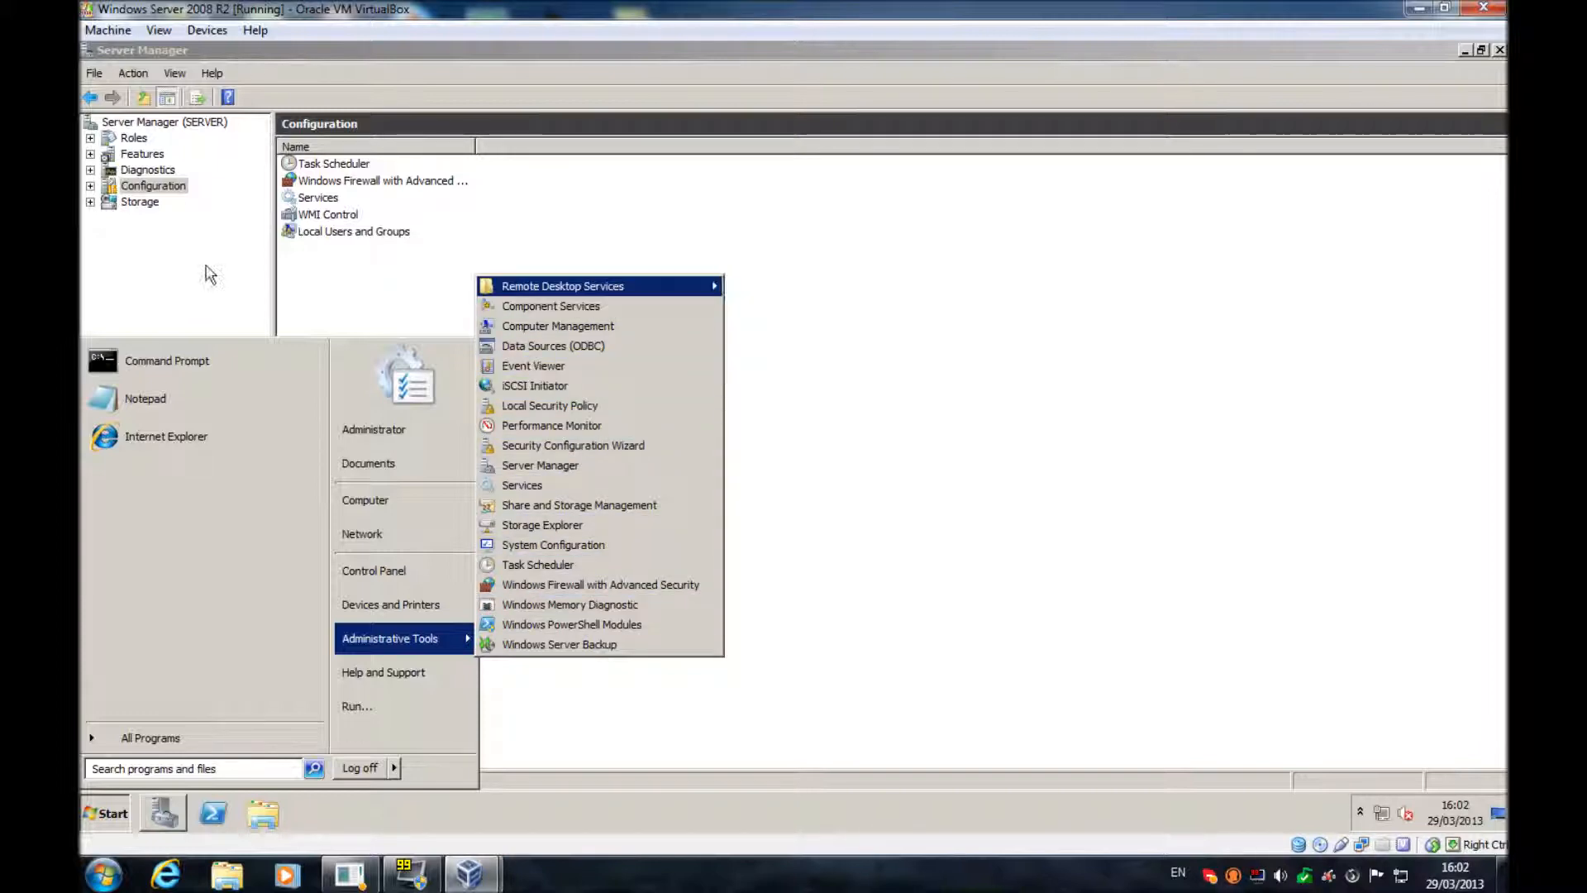
pyautogui.click(206, 273)
# Step: Start adding server roles and select Active Directory Domain Services together with its required .NET Framework 3.5.1 features
pyautogui.click(137, 140)
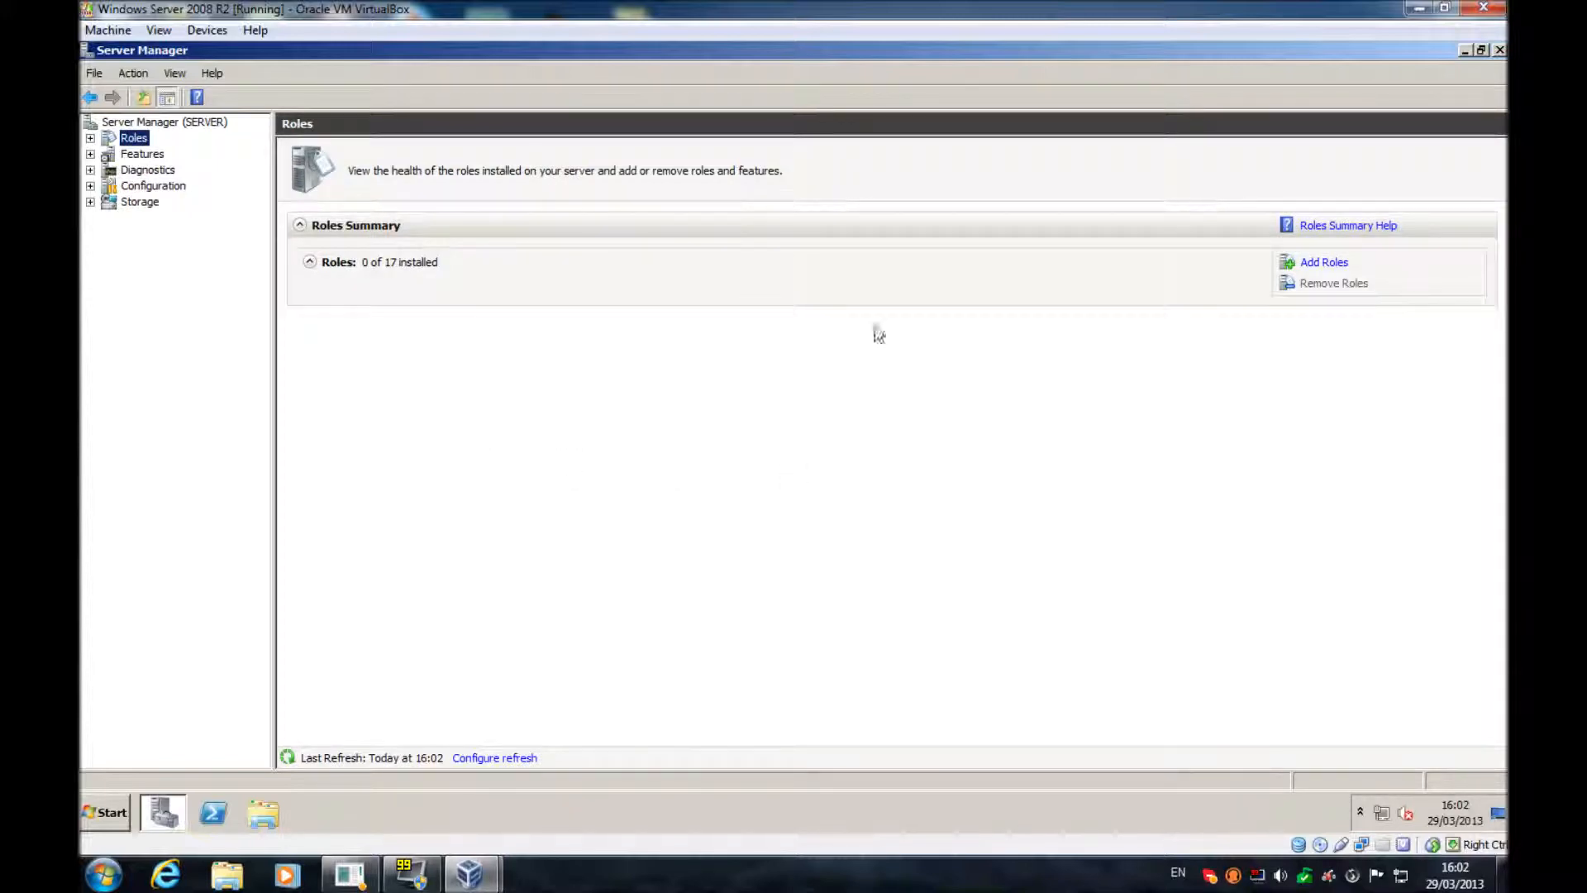
pyautogui.click(1342, 270)
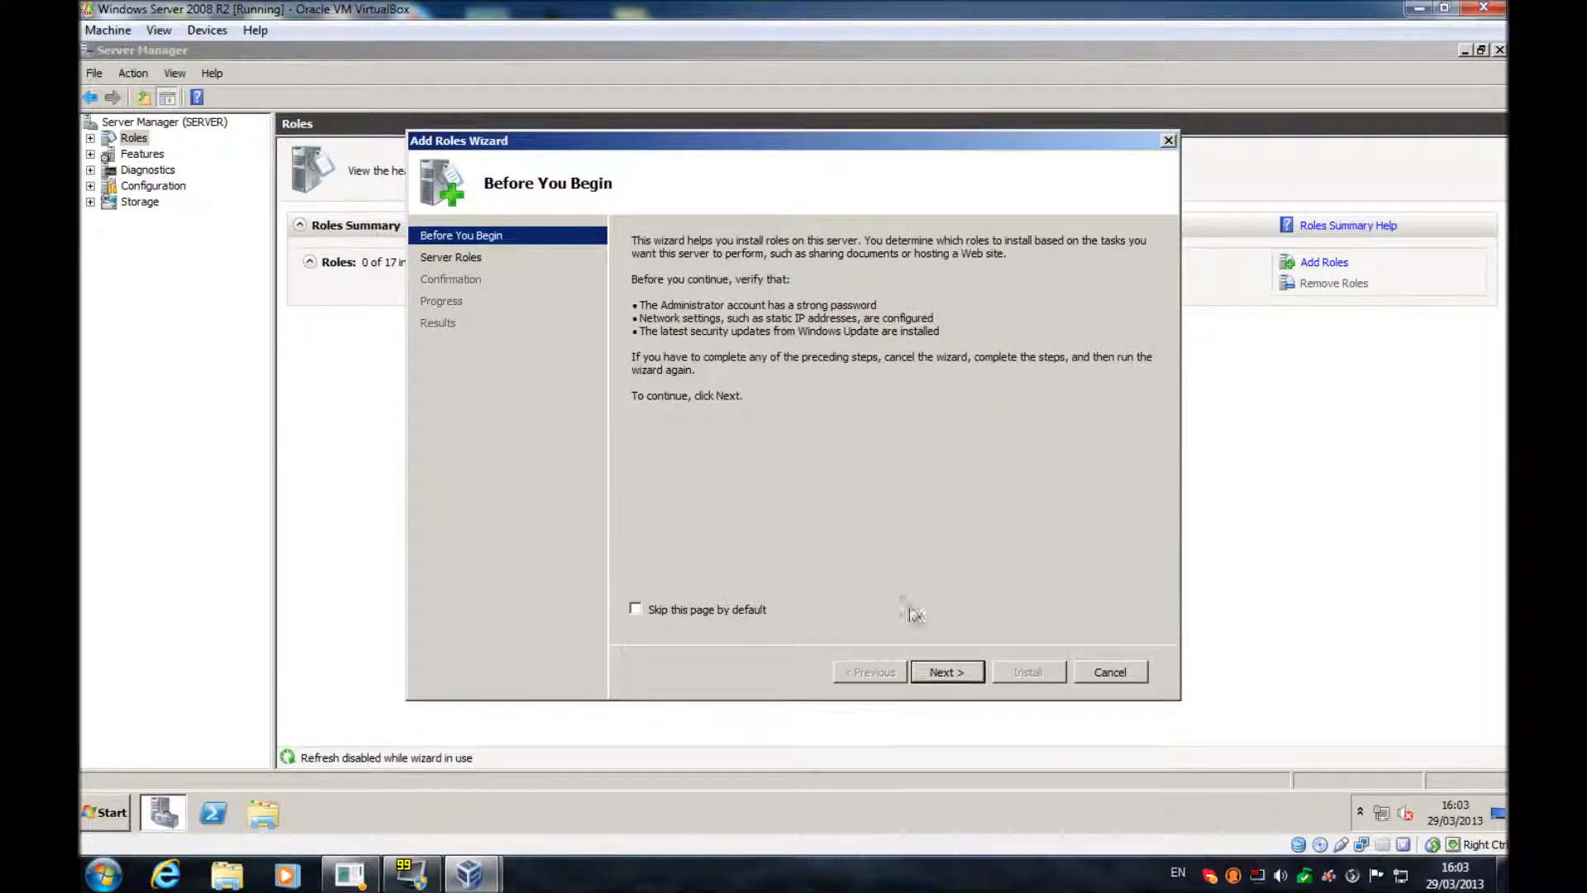
pyautogui.click(947, 672)
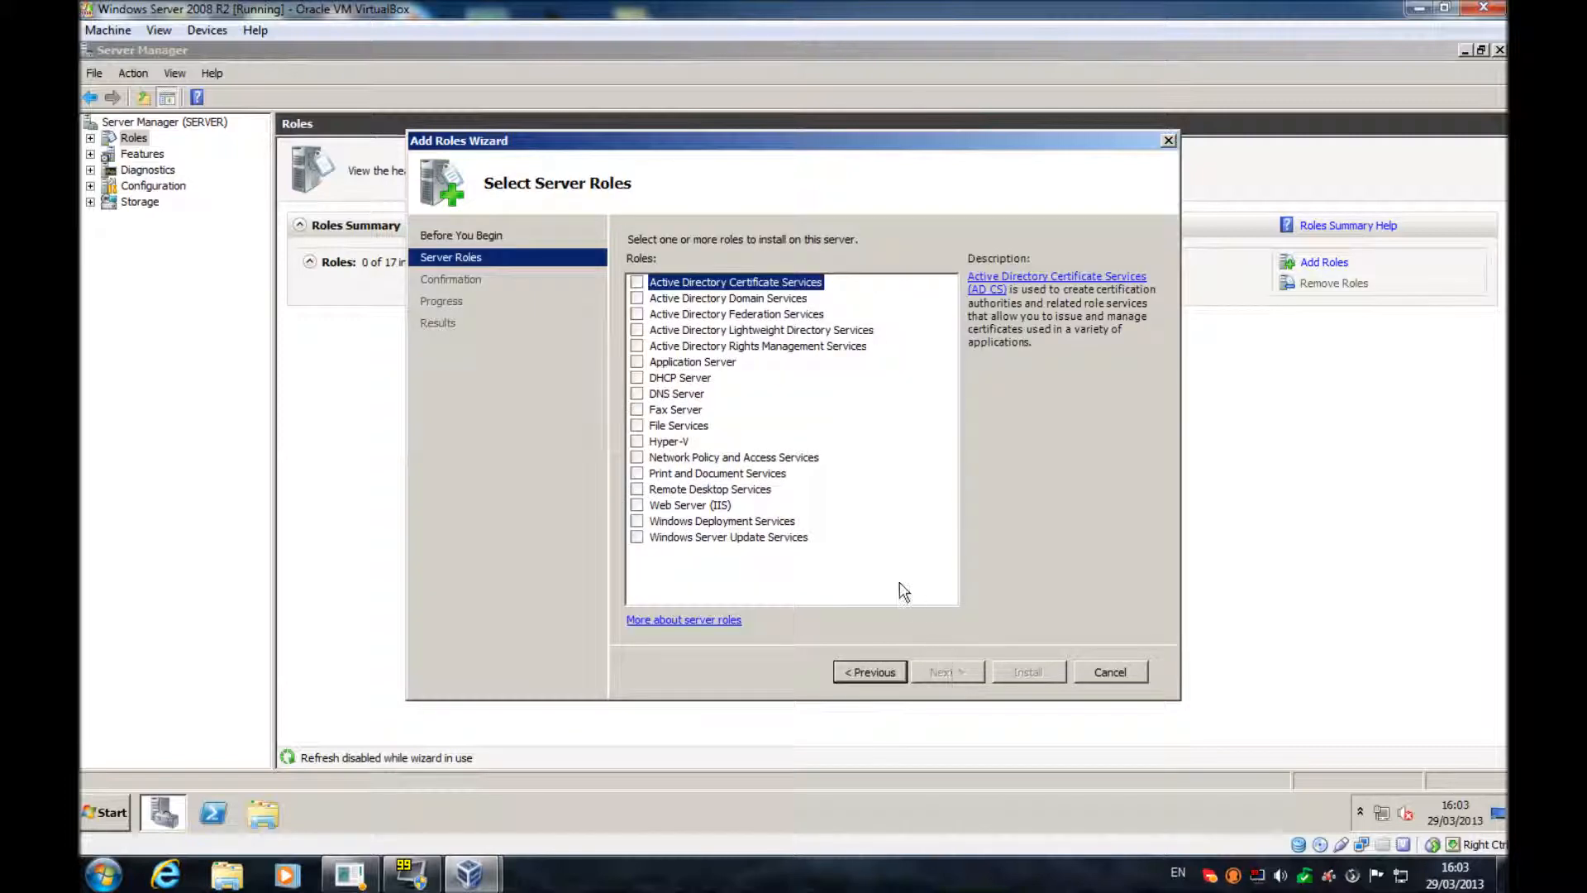
pyautogui.click(637, 298)
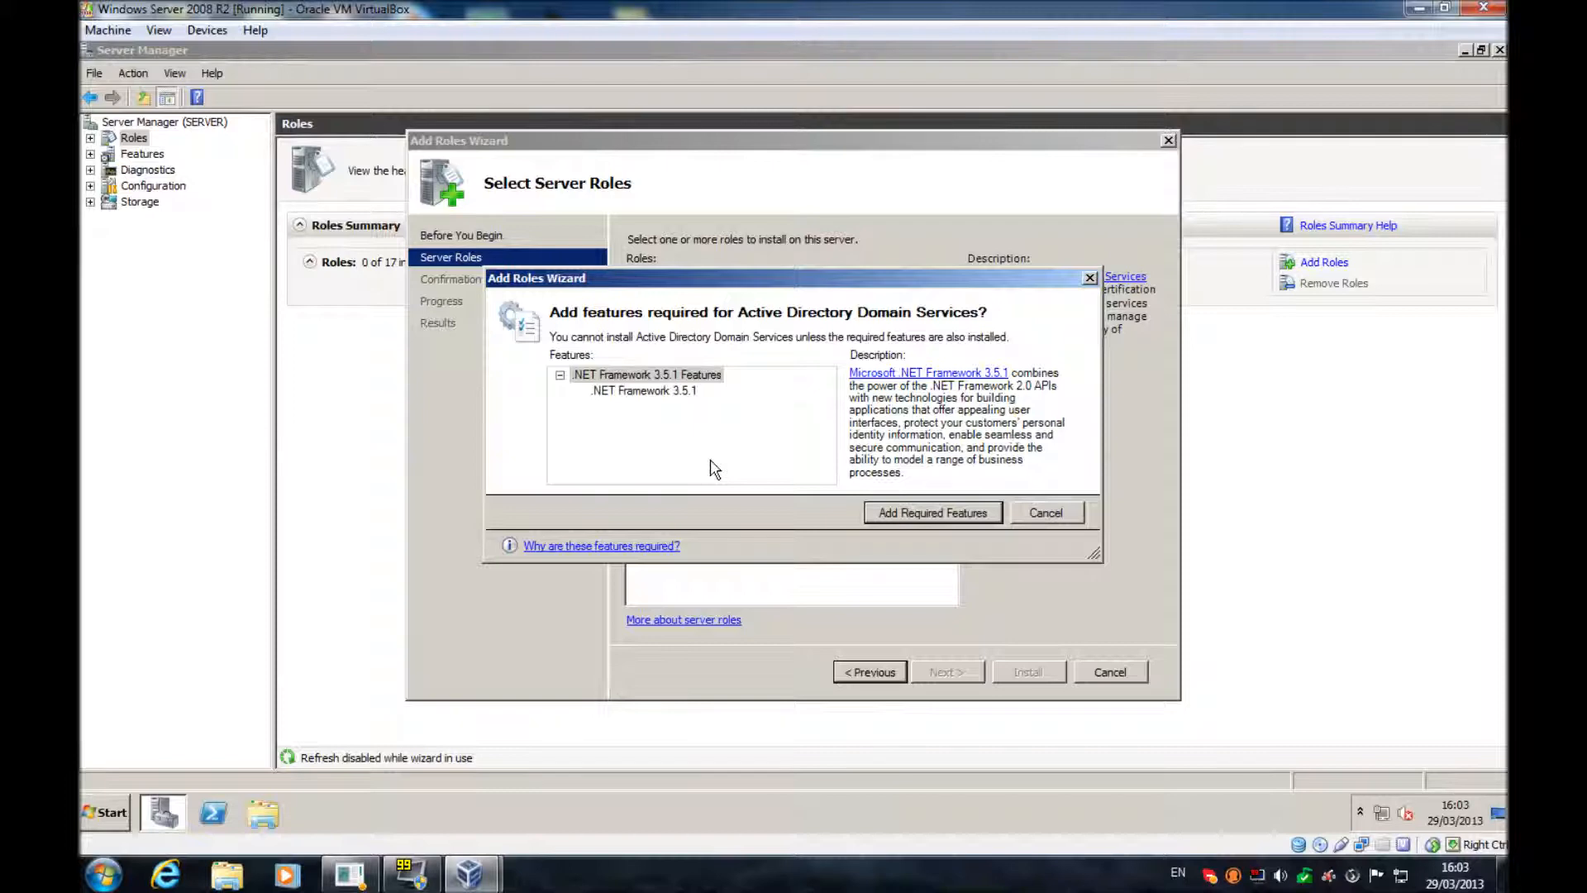
pyautogui.click(924, 512)
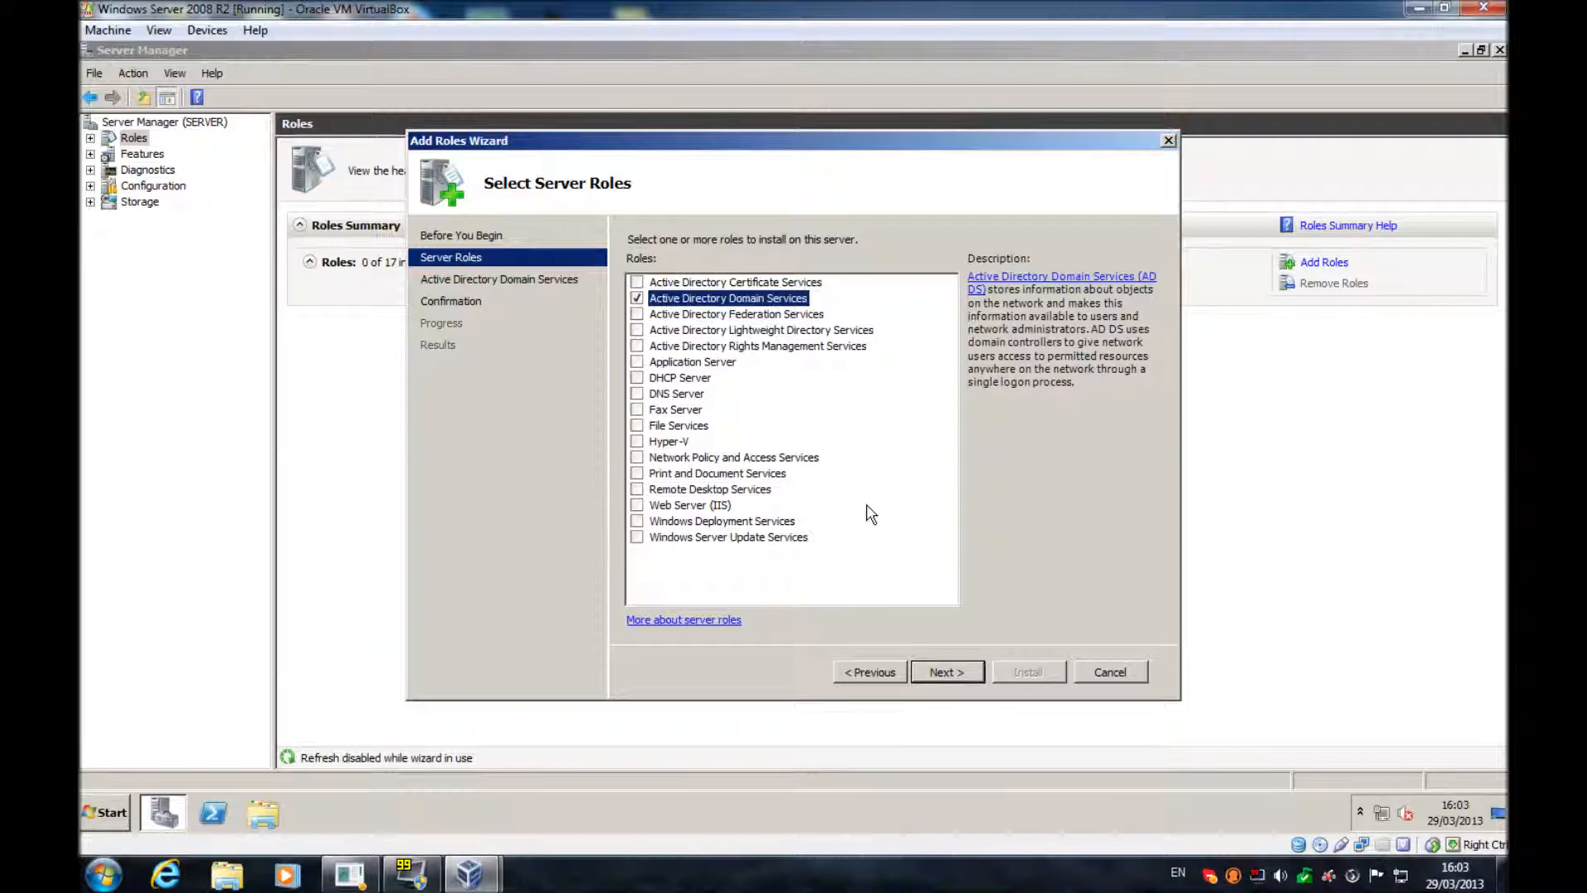
# Step: Accept the role introduction, install Active Directory Domain Services, and close the Add Roles Wizard
pyautogui.click(947, 672)
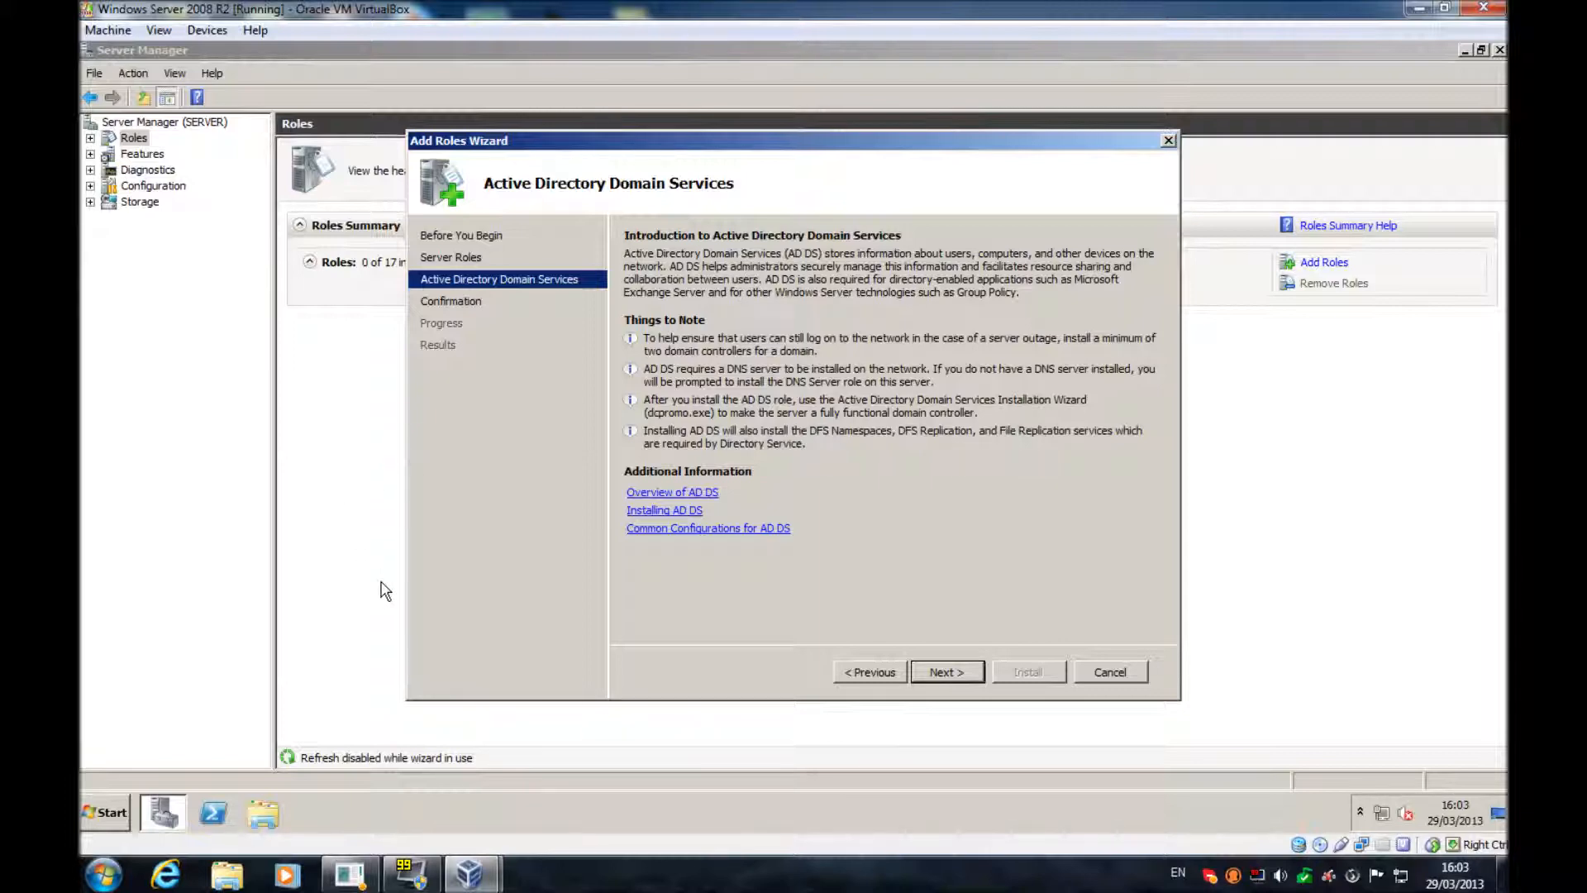
pyautogui.click(947, 672)
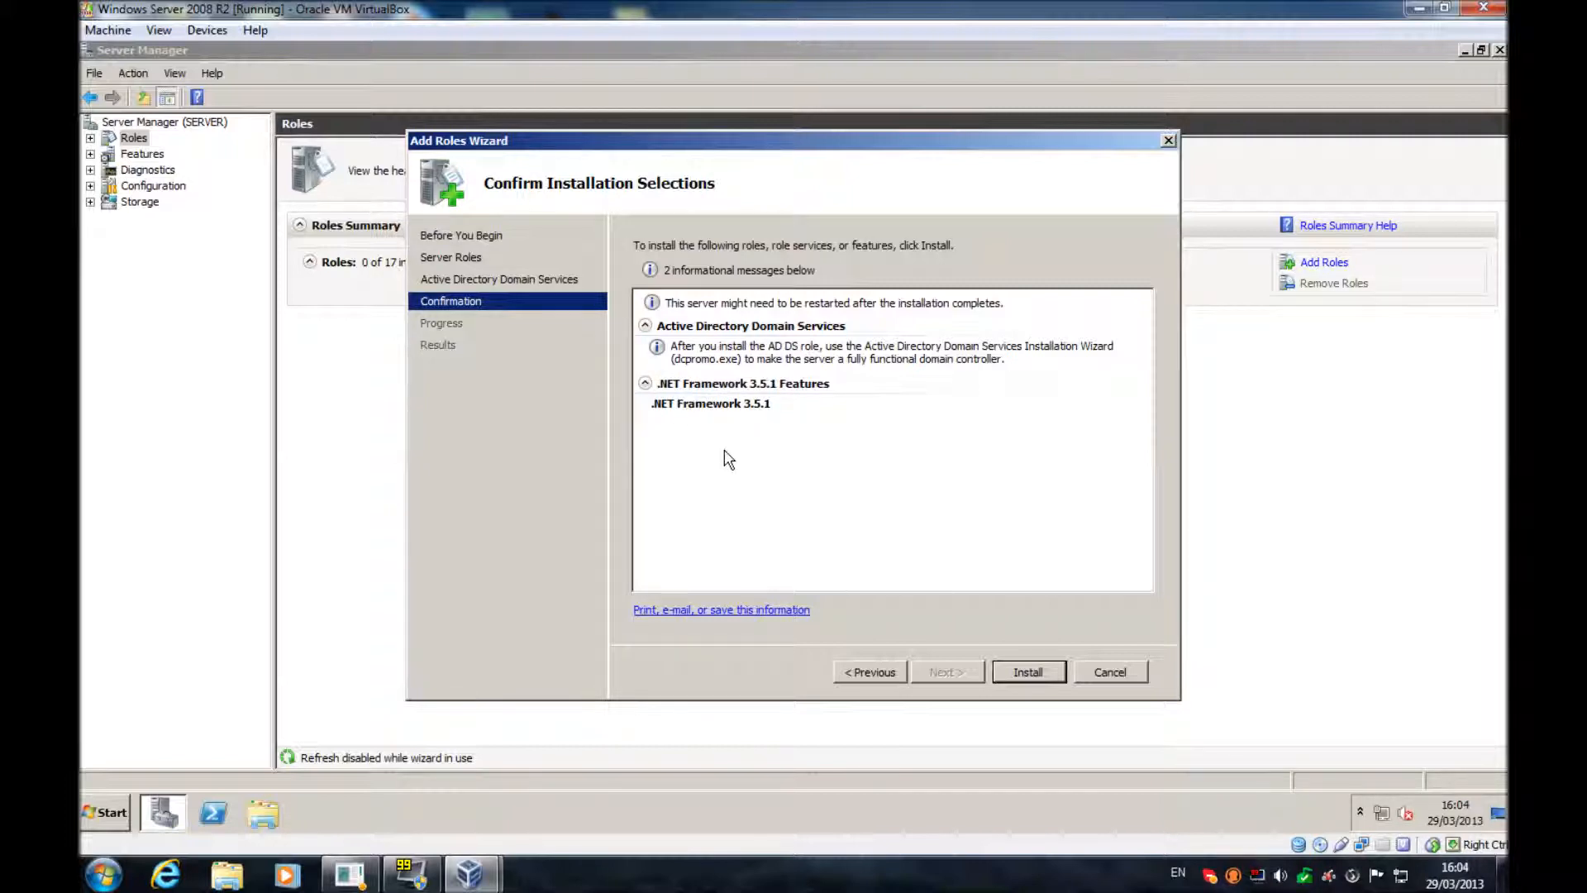
pyautogui.click(1028, 671)
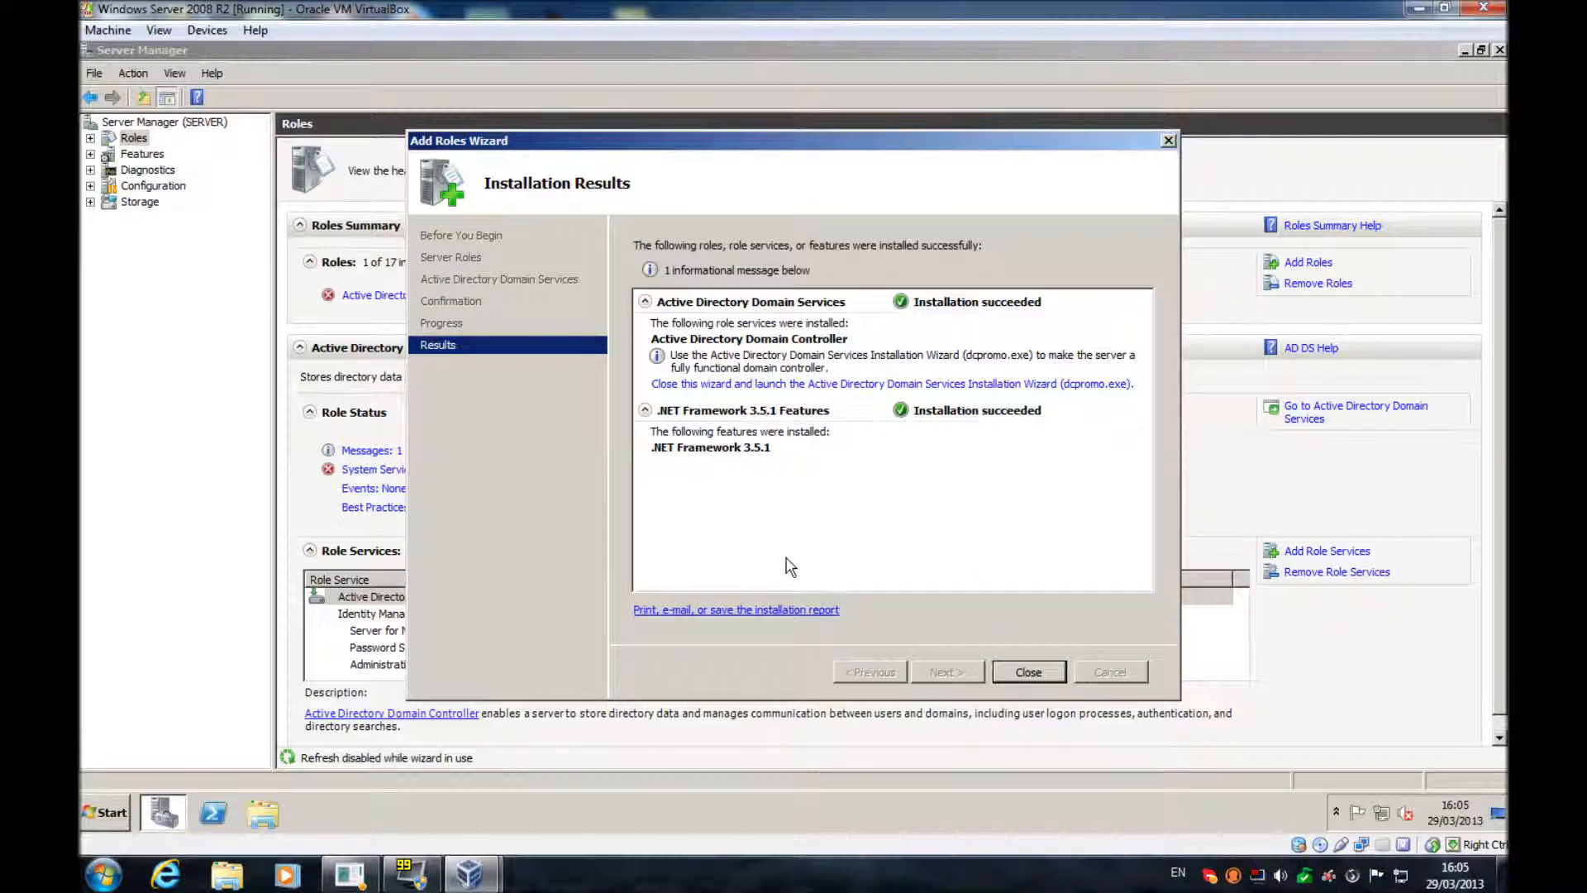
pyautogui.click(1028, 672)
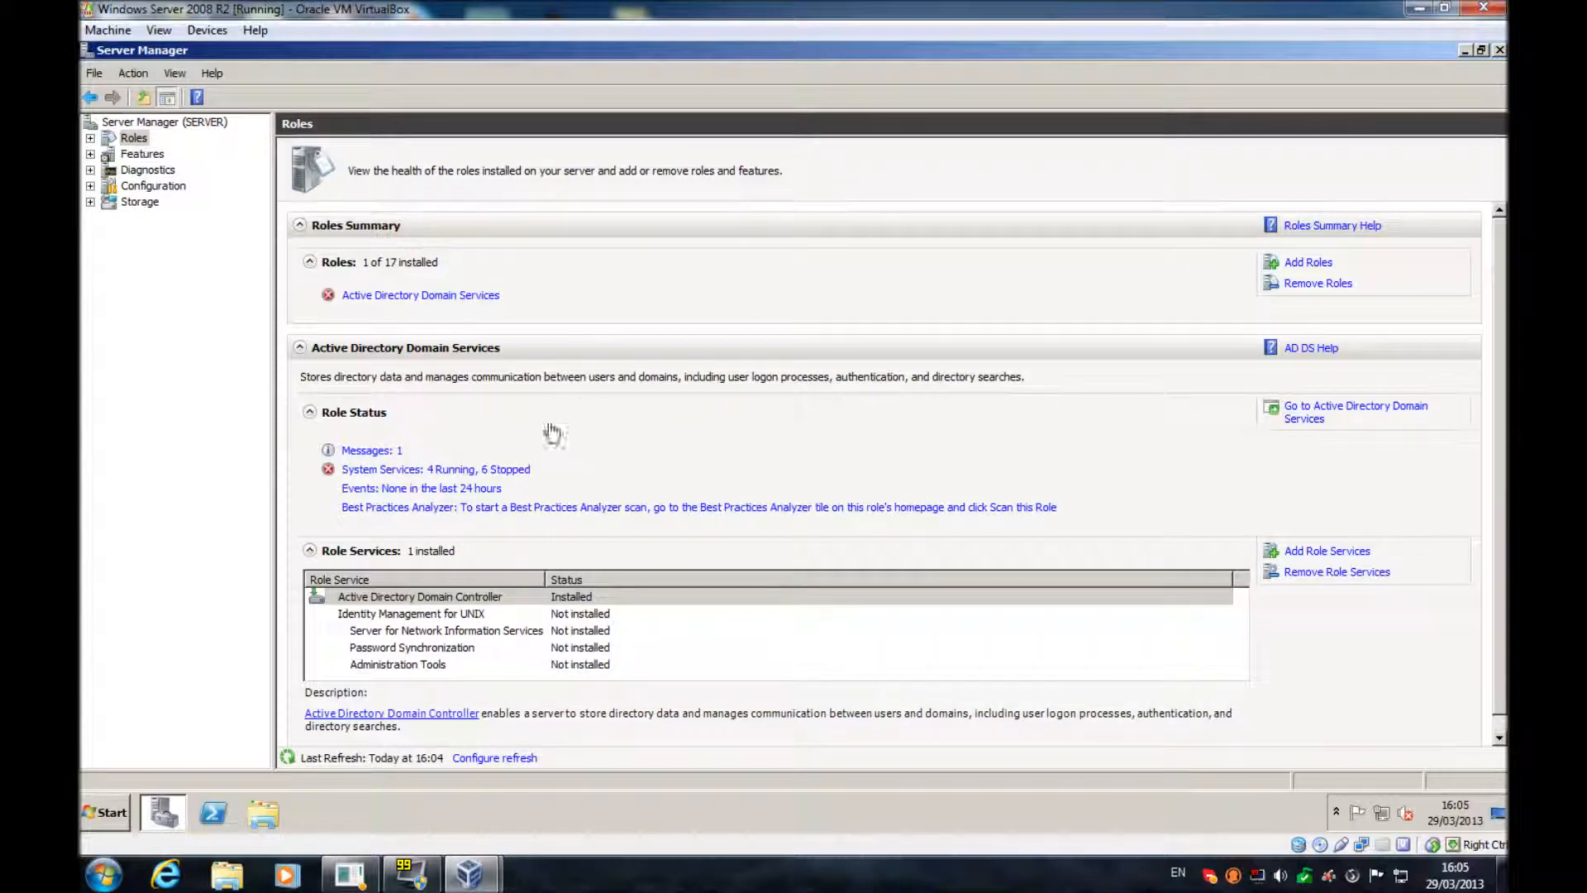
# Step: Open the Active Directory Domain Services role page and look through its system services list
pyautogui.click(460, 308)
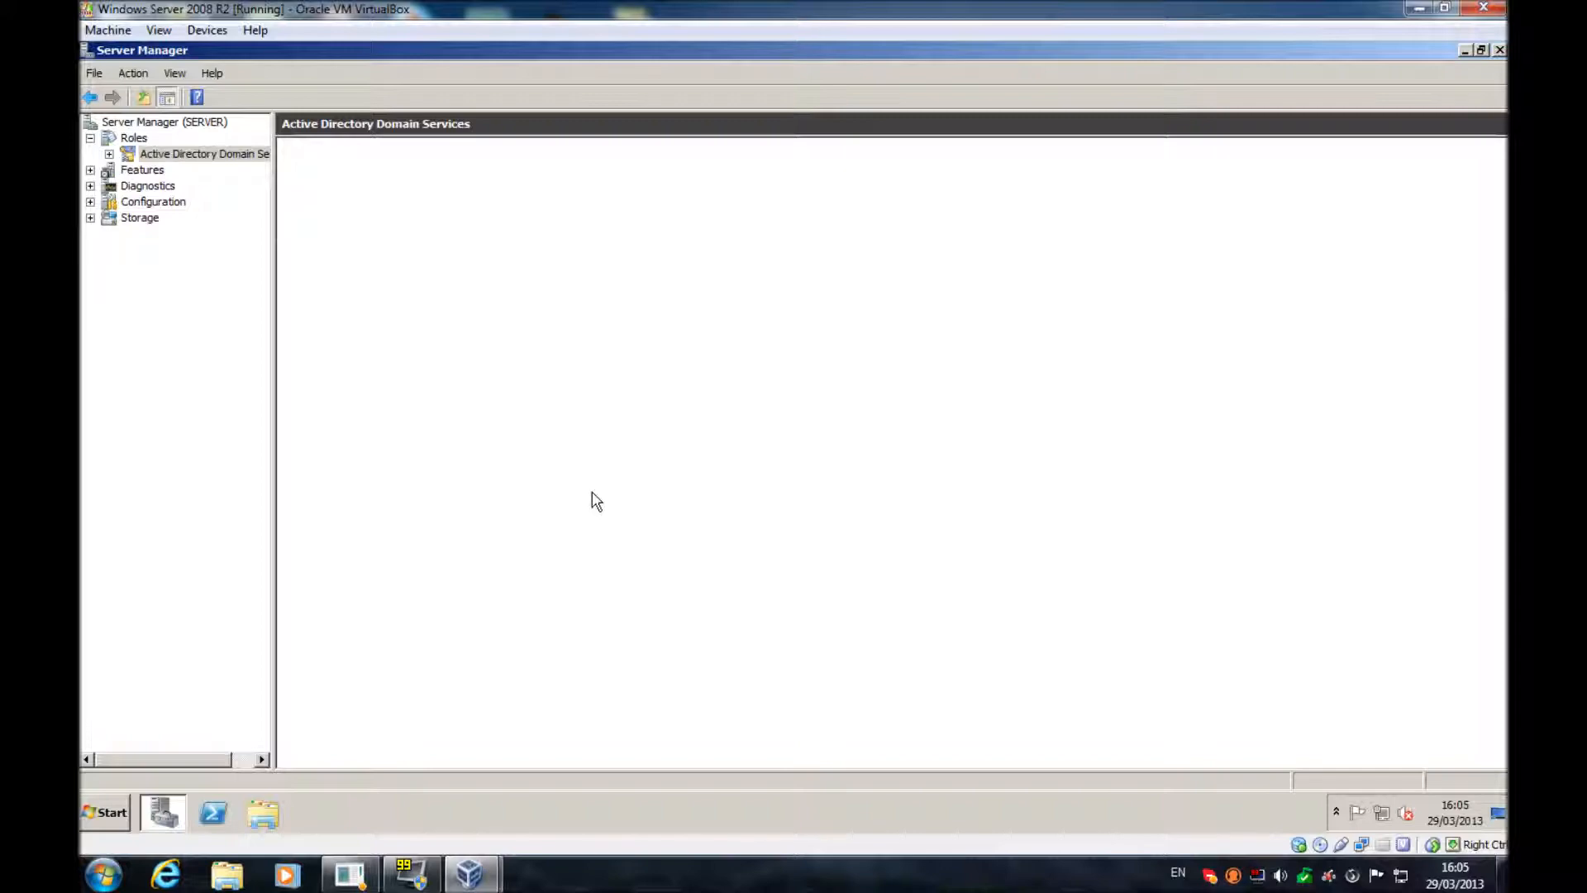
pyautogui.click(128, 138)
pyautogui.click(203, 156)
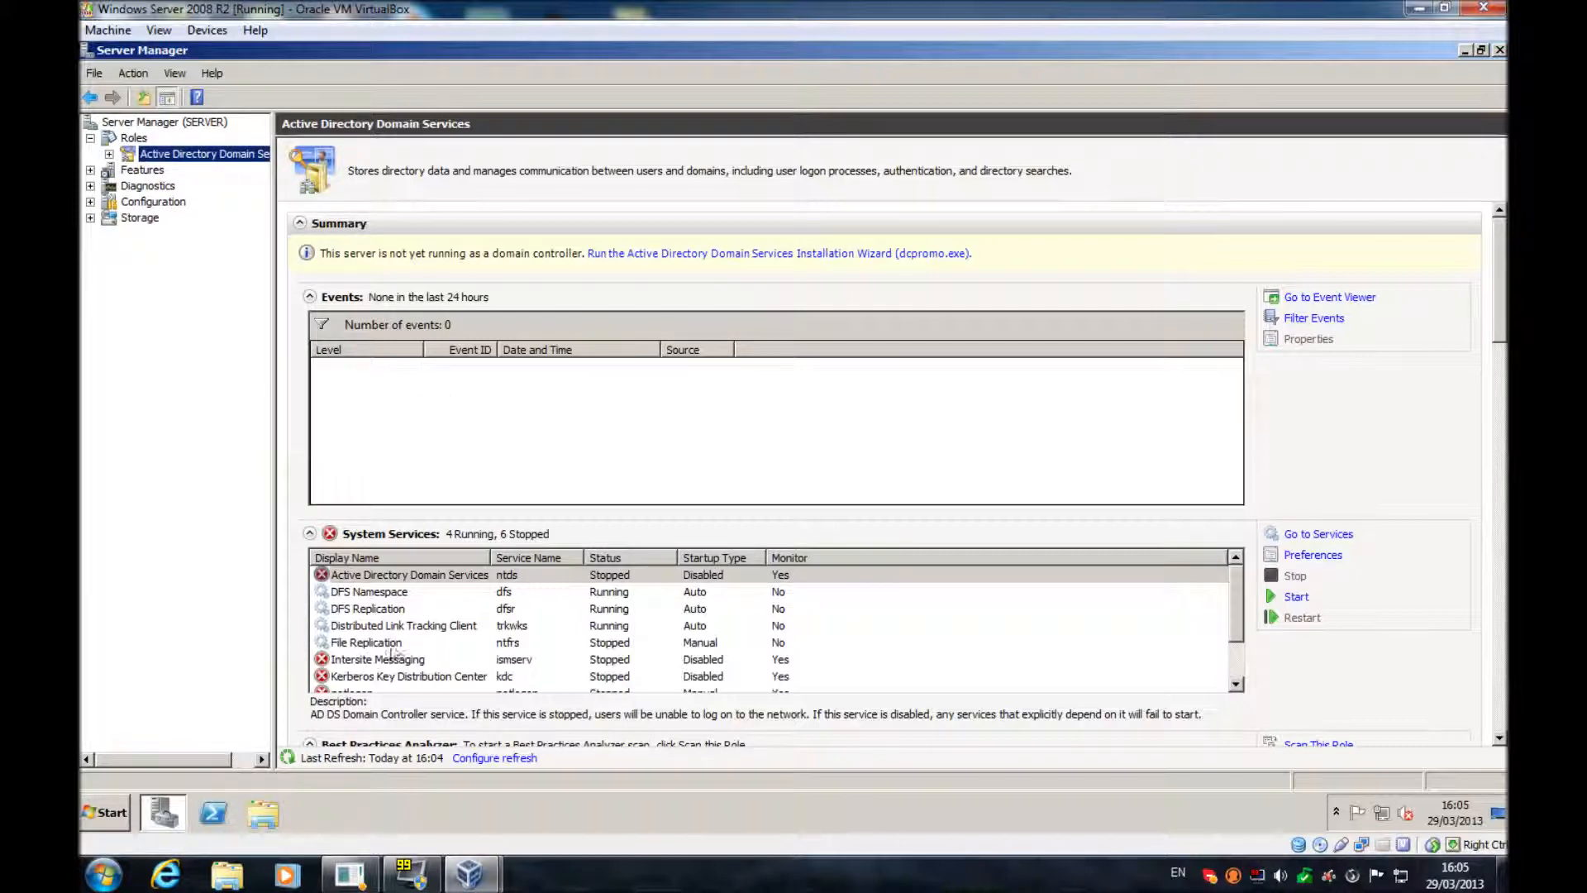
pyautogui.click(1235, 685)
pyautogui.doubleClick(1235, 685)
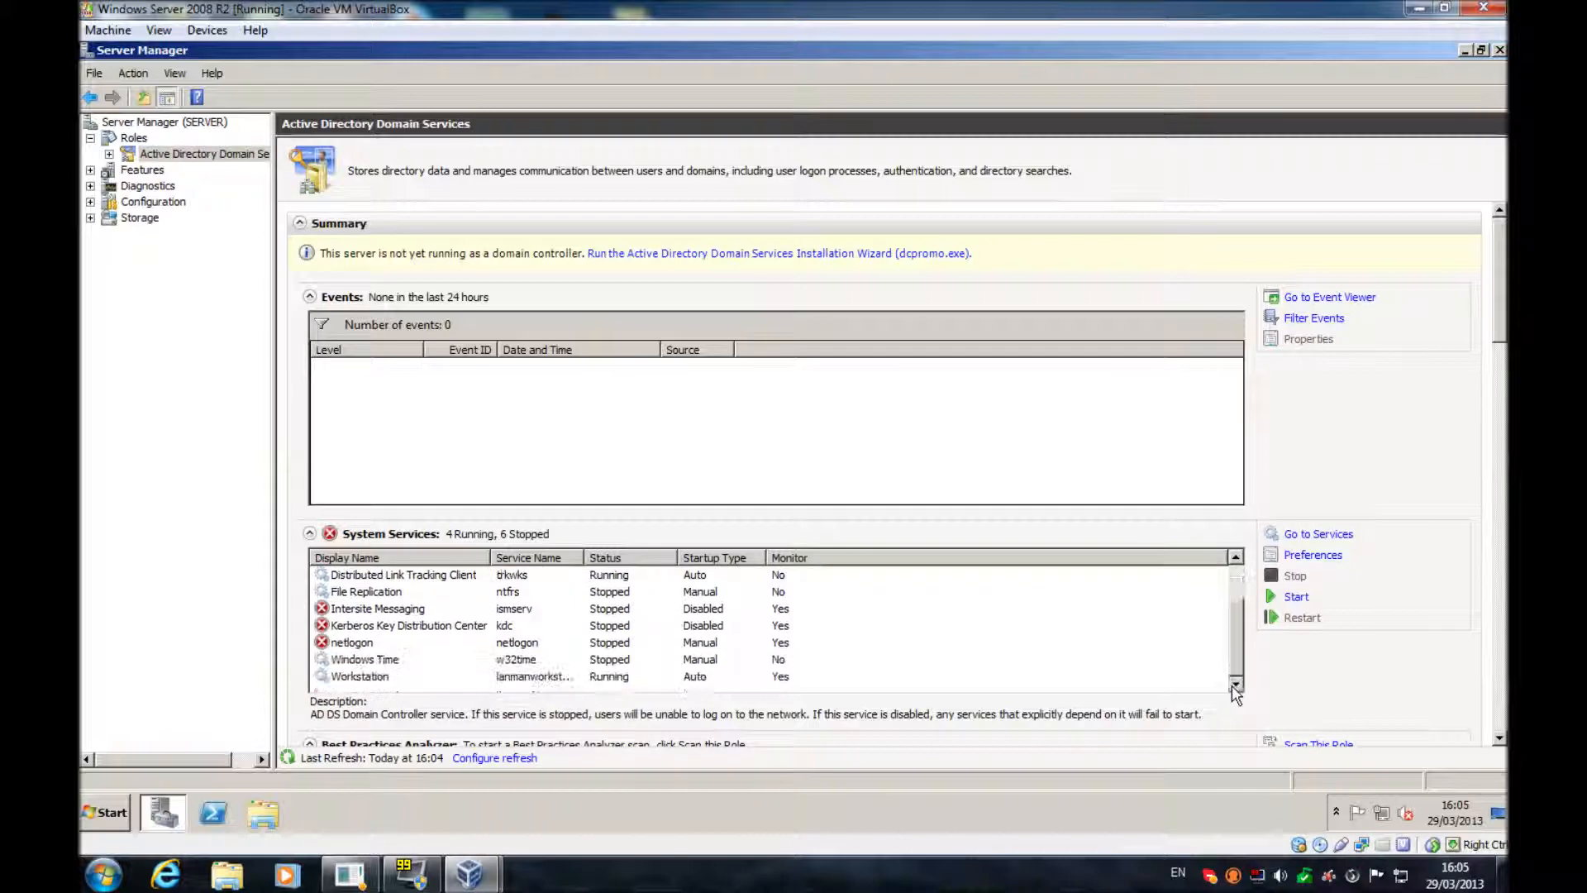
# Step: Read the descriptions of the netlogon and Active Directory Domain Services system services, and close Server Manager
pyautogui.click(408, 646)
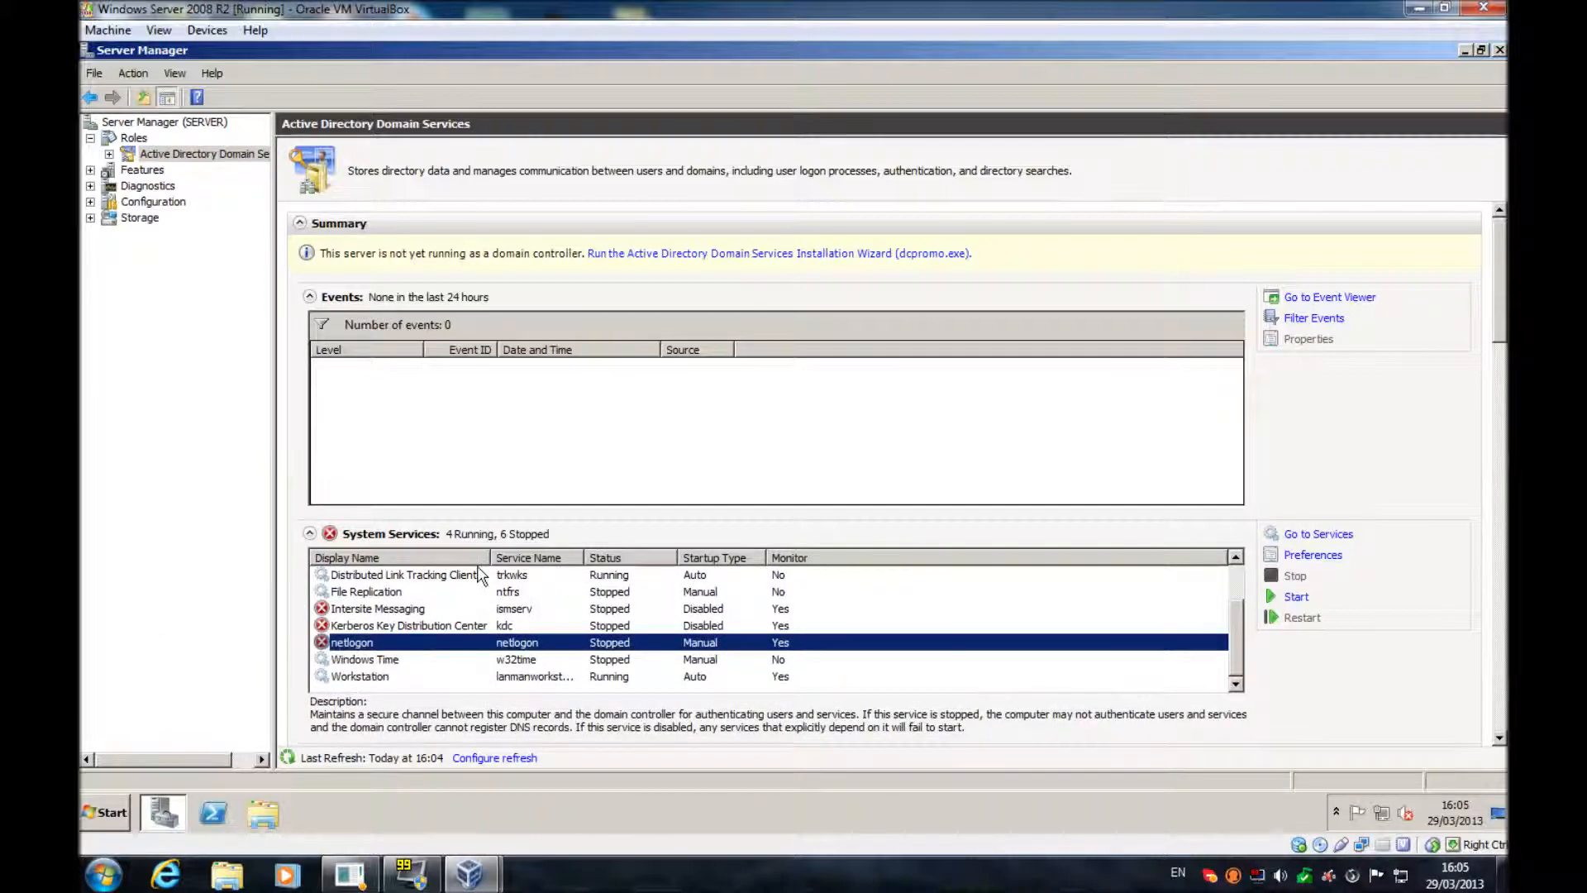
pyautogui.scroll(1, 481, 576)
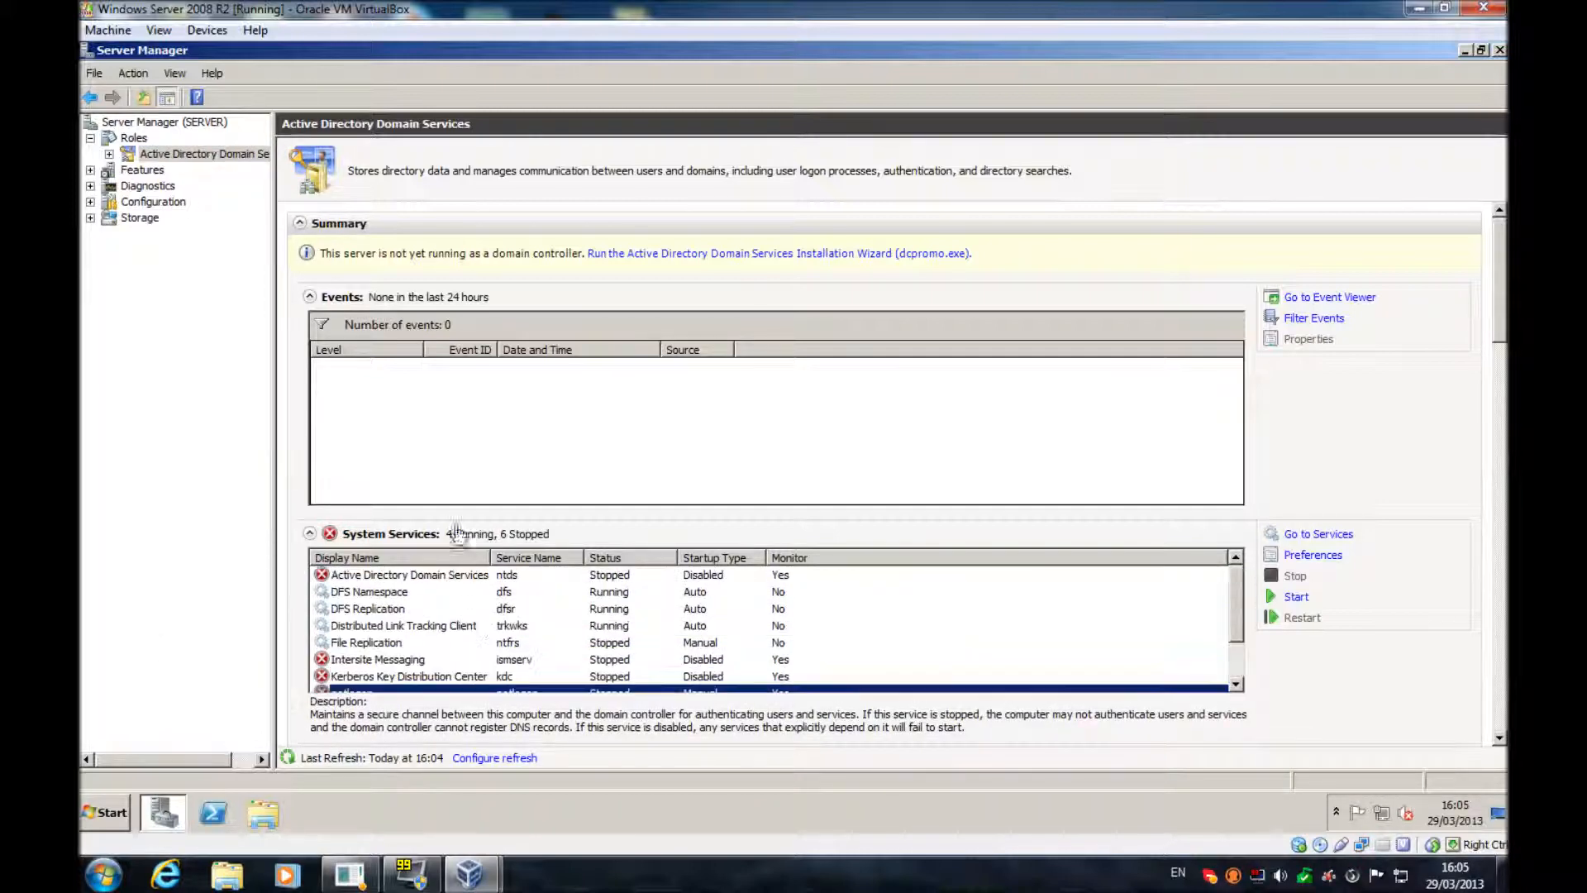
pyautogui.click(446, 577)
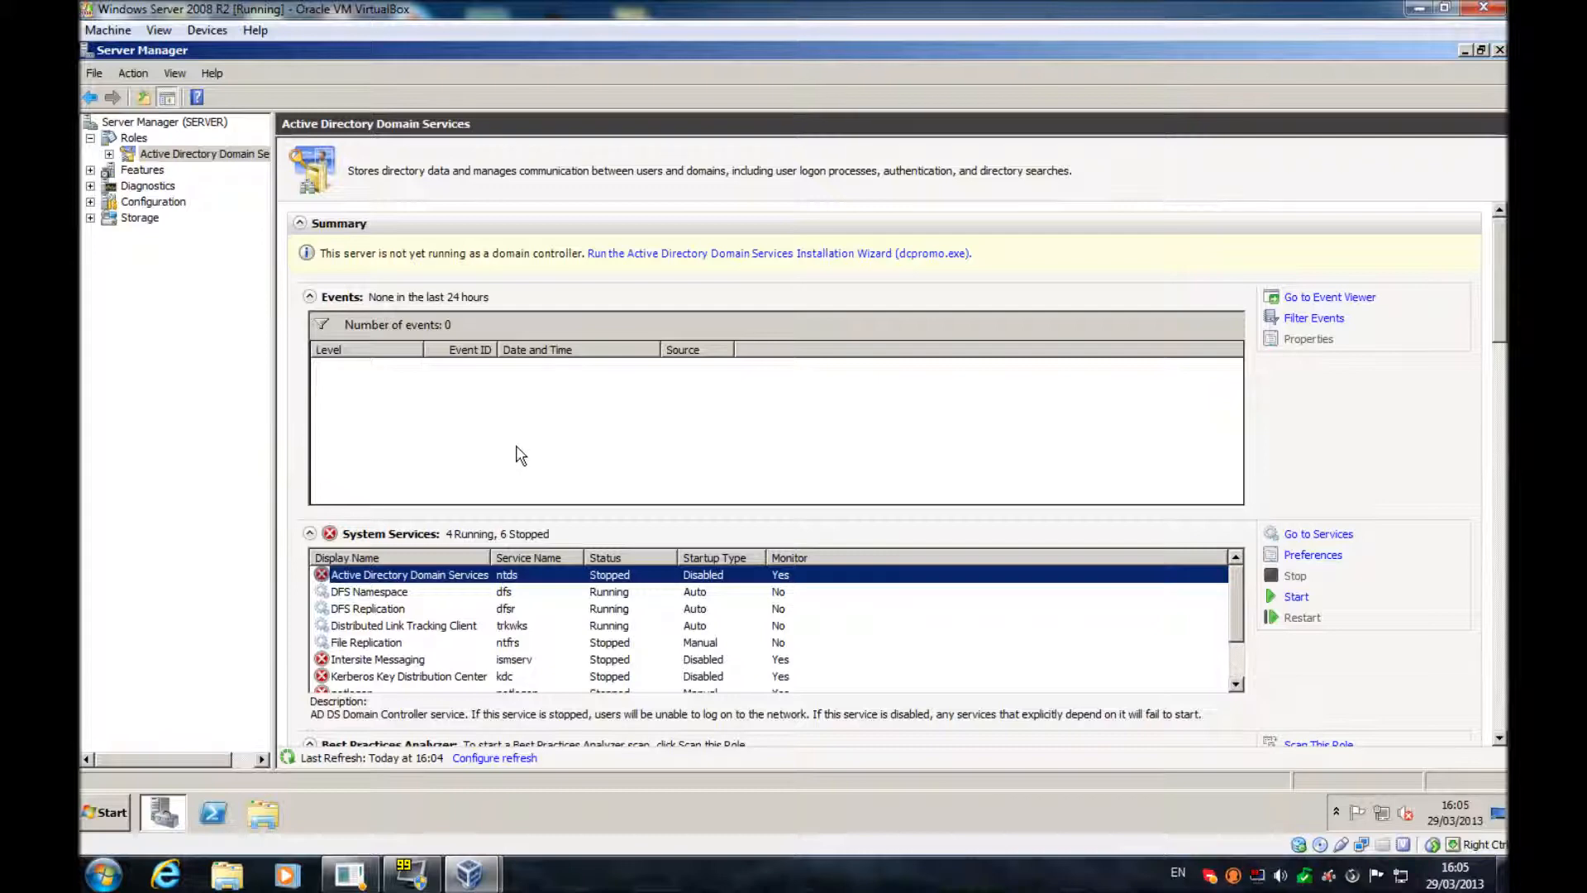
pyautogui.click(1500, 49)
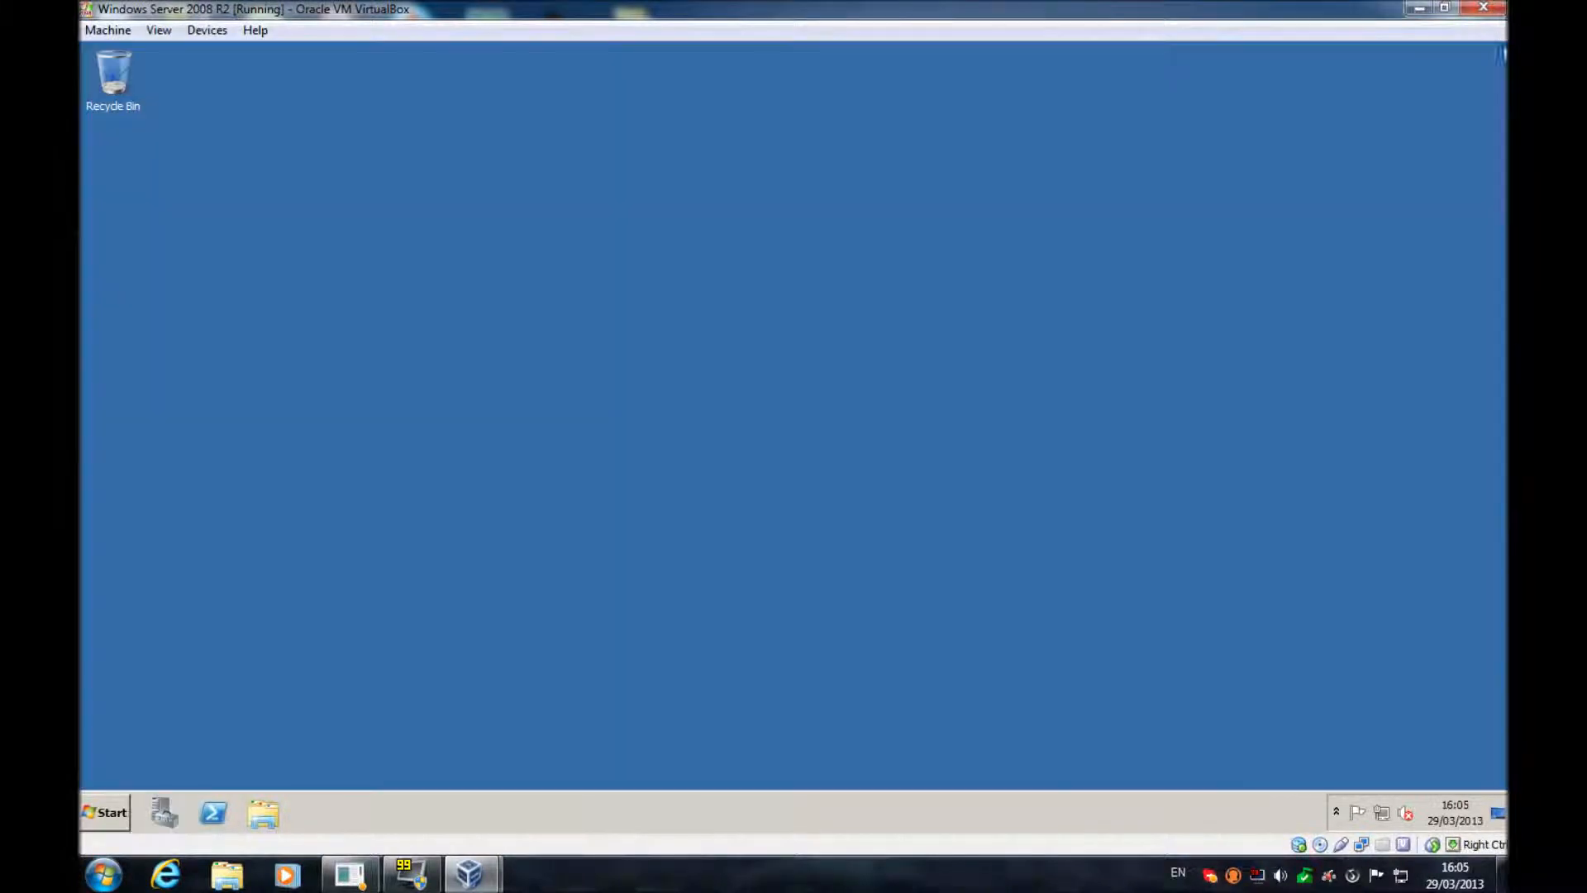
# Step: Launch the Active Directory Domain Services Installation Wizard by running dcpromo.exe on the server
pyautogui.click(105, 812)
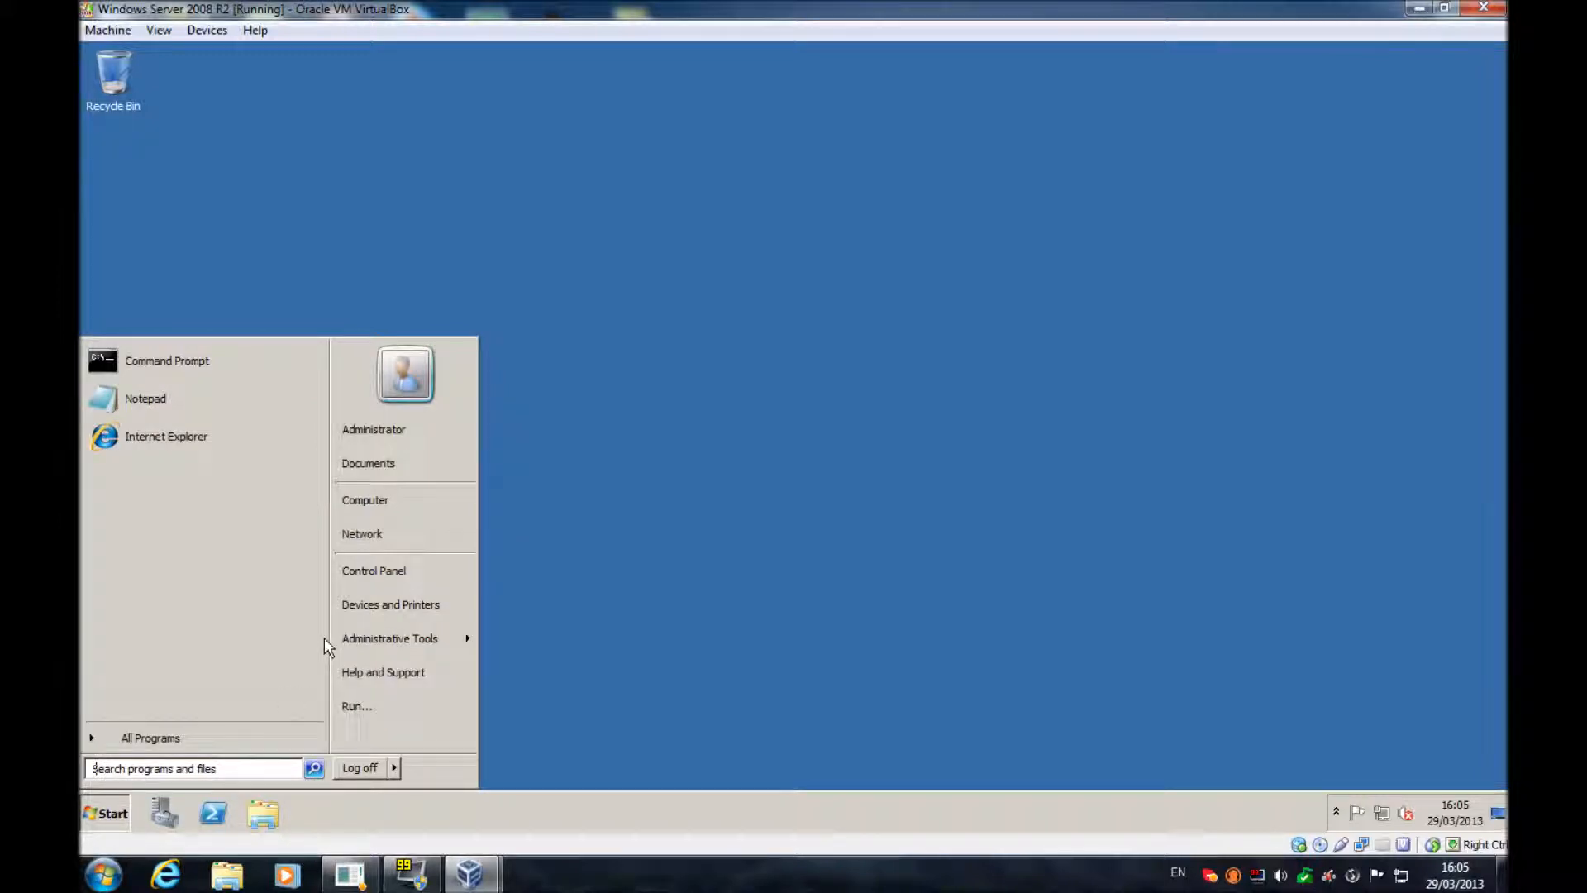
pyautogui.write('n')
pyautogui.click(119, 818)
pyautogui.click(119, 818)
pyautogui.click(384, 702)
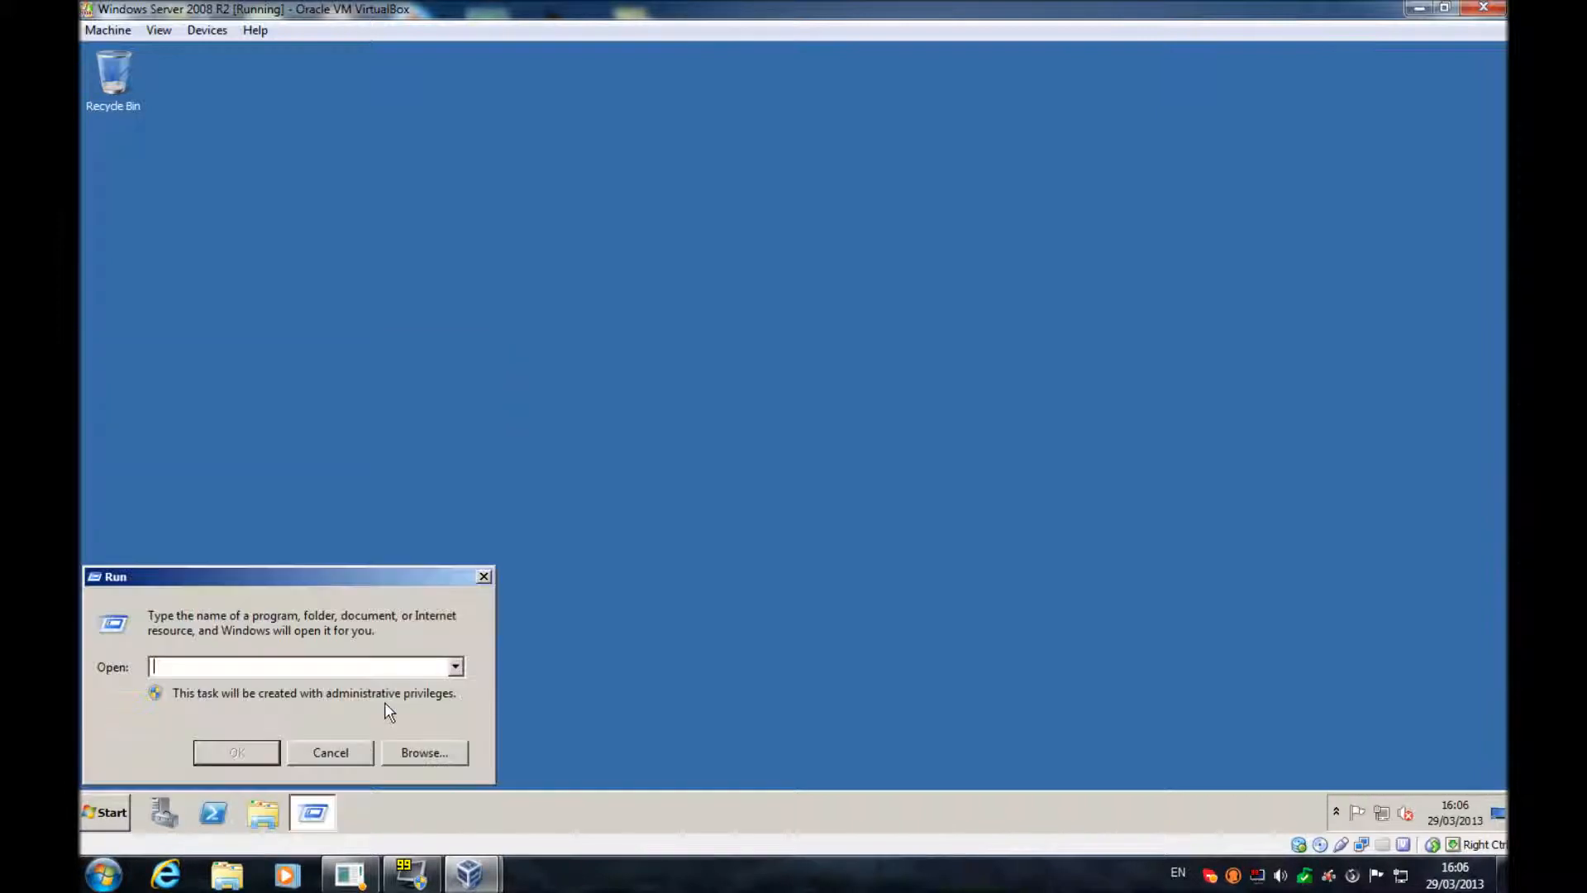
pyautogui.write('dcpromo')
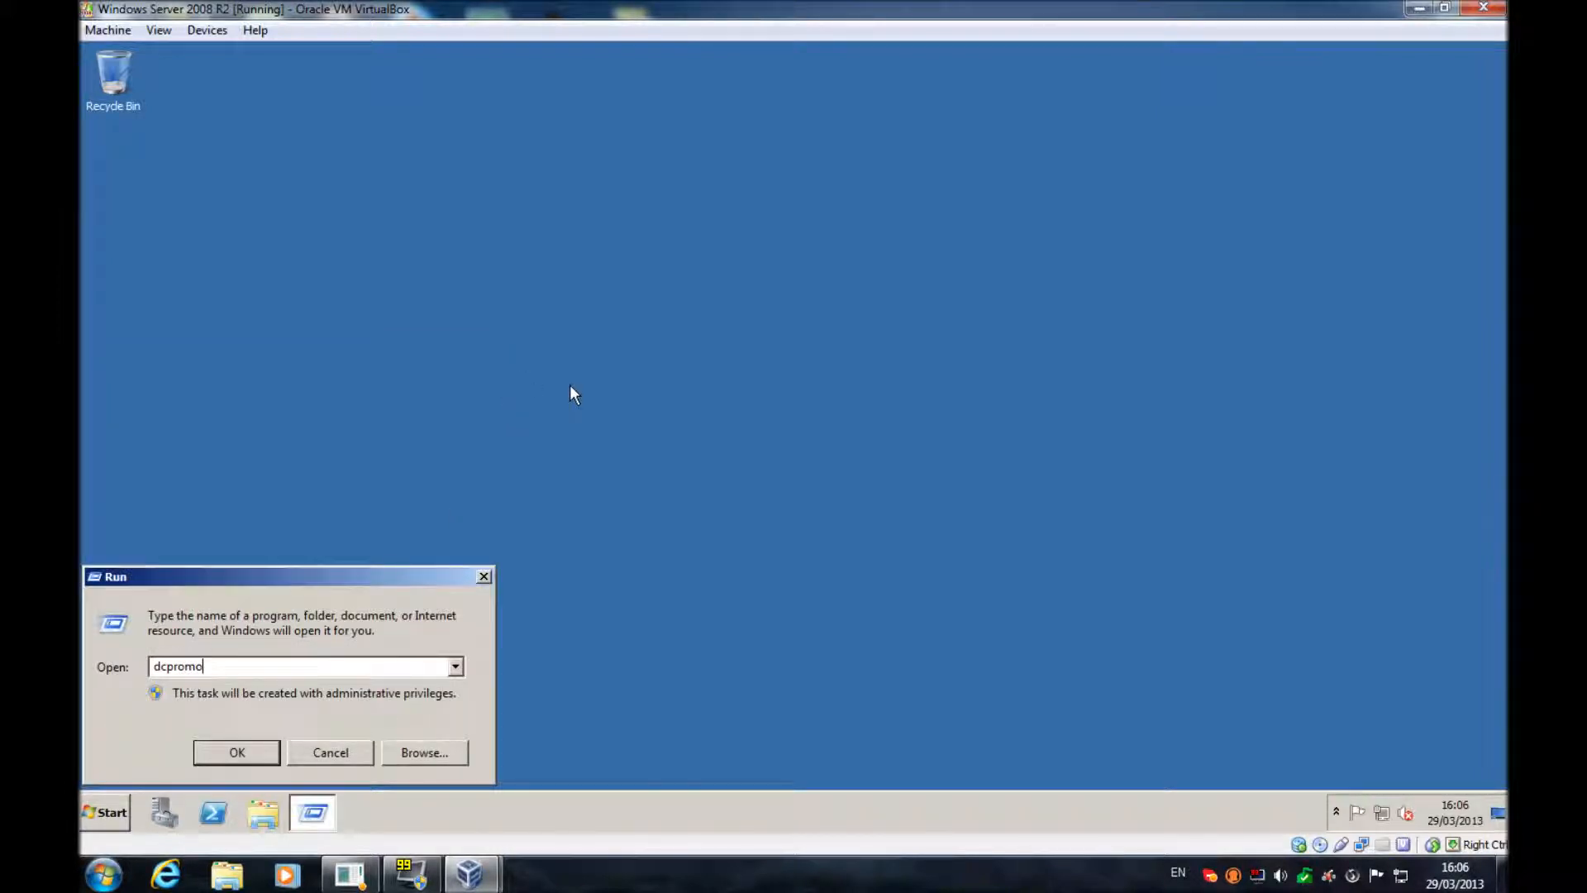
pyautogui.write('.exe')
pyautogui.press('Return')
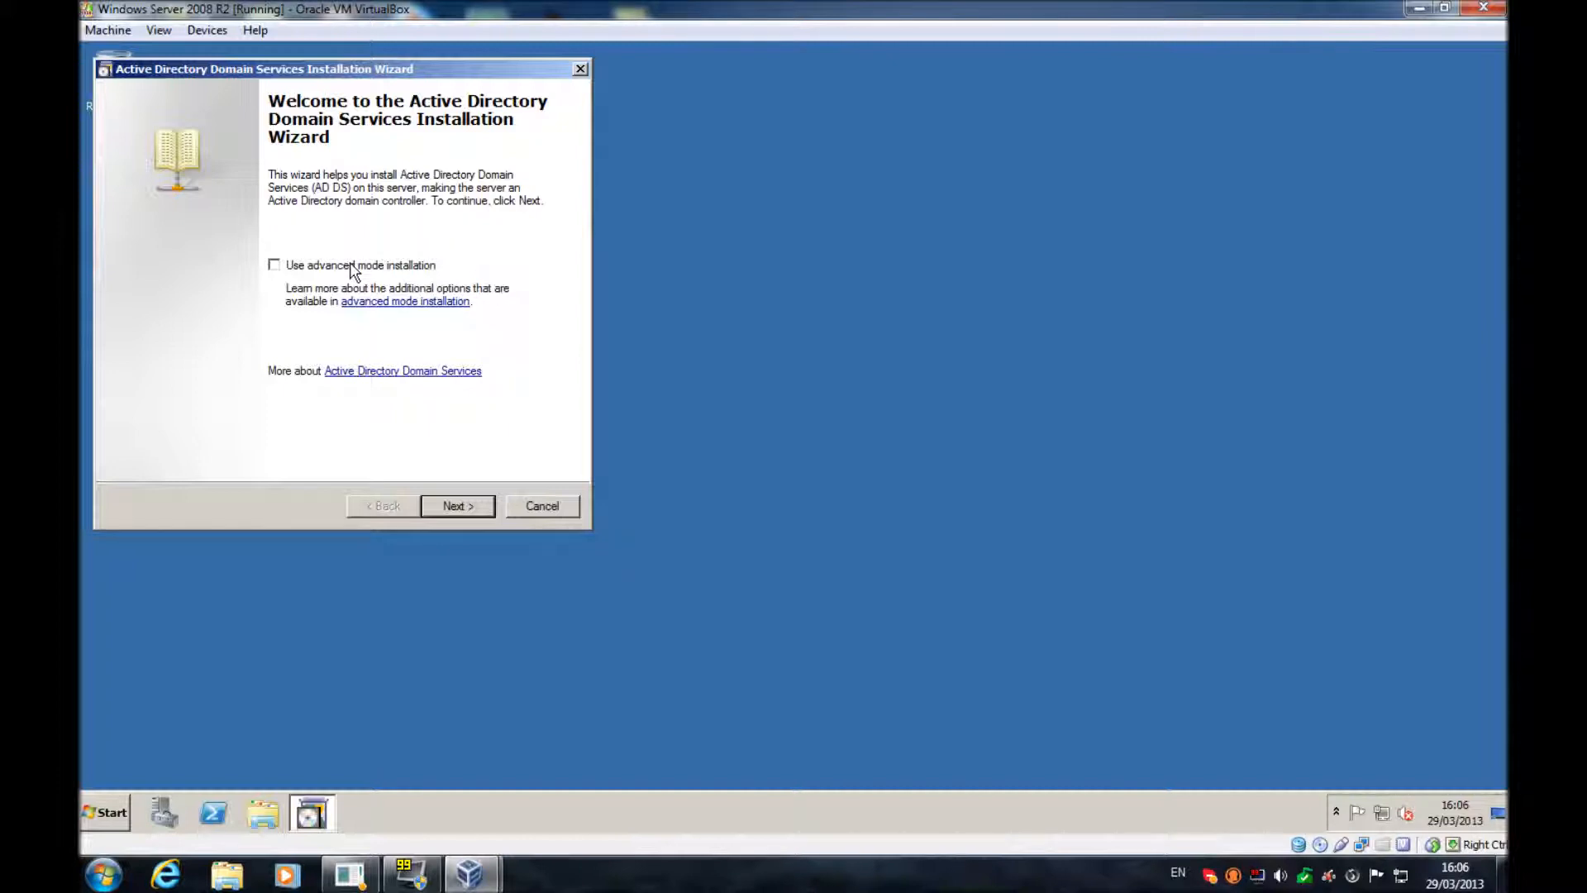
# Step: Proceed past the welcome and operating system compatibility pages without advanced mode, and choose to create a new domain in a new forest
pyautogui.click(483, 504)
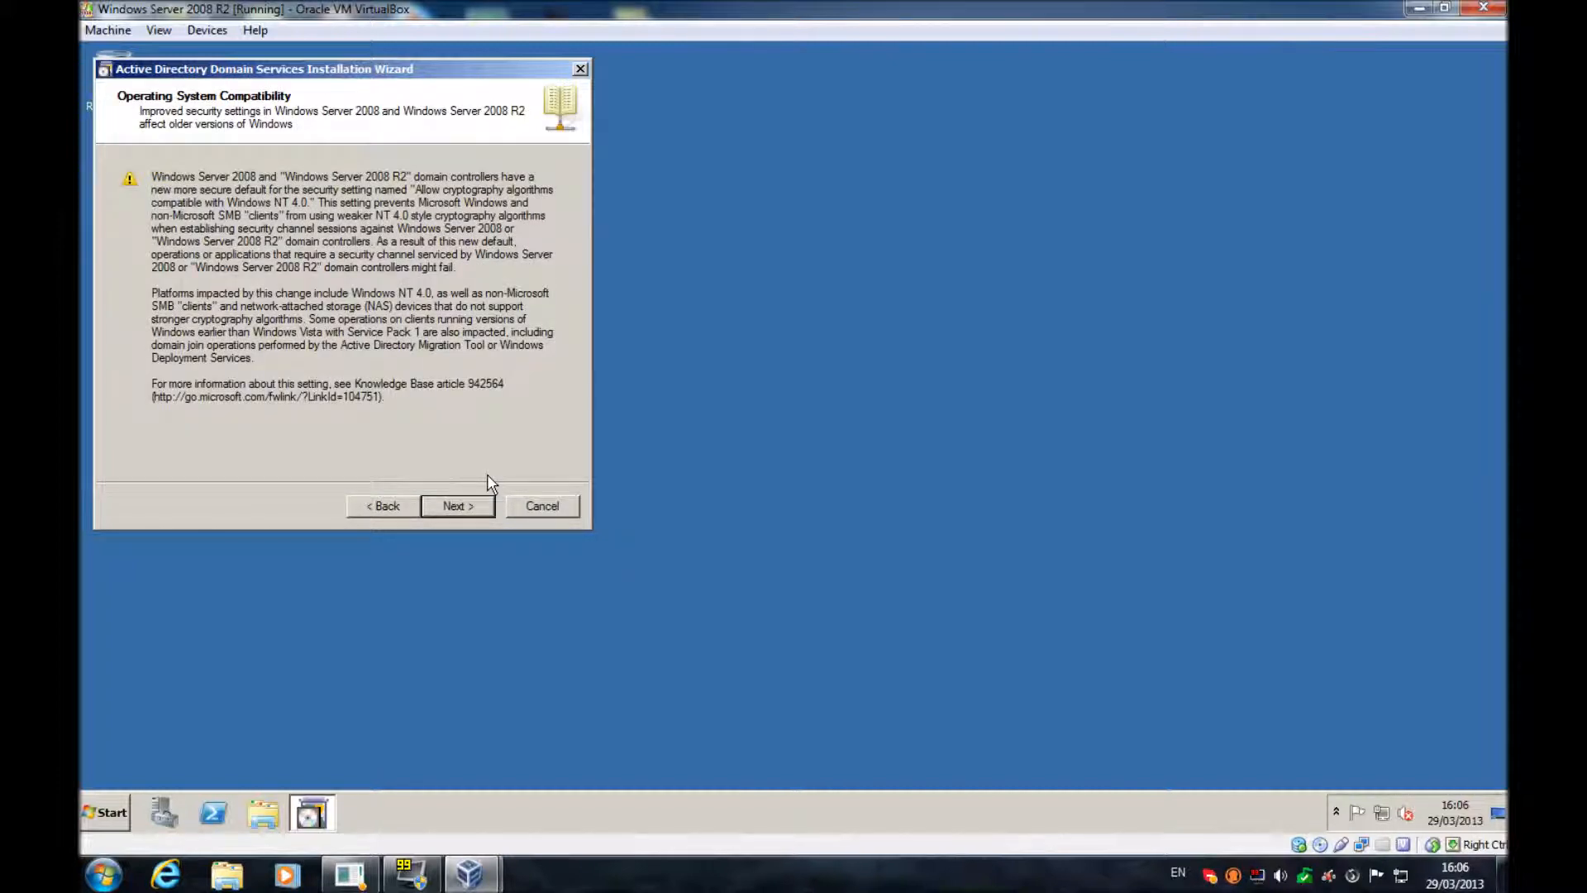
pyautogui.click(462, 504)
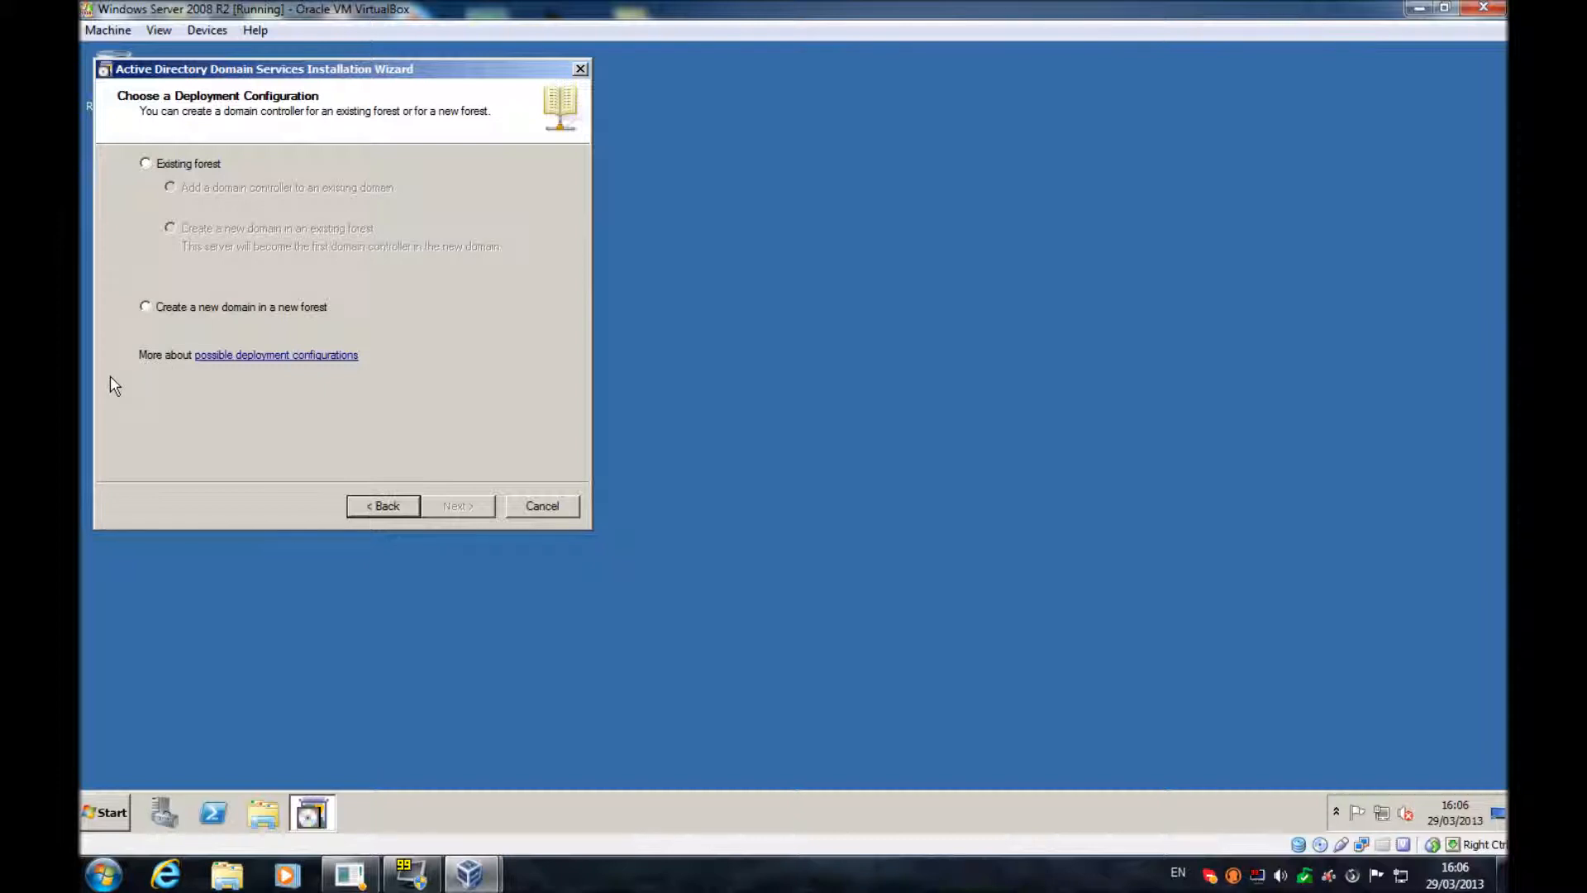
pyautogui.click(145, 307)
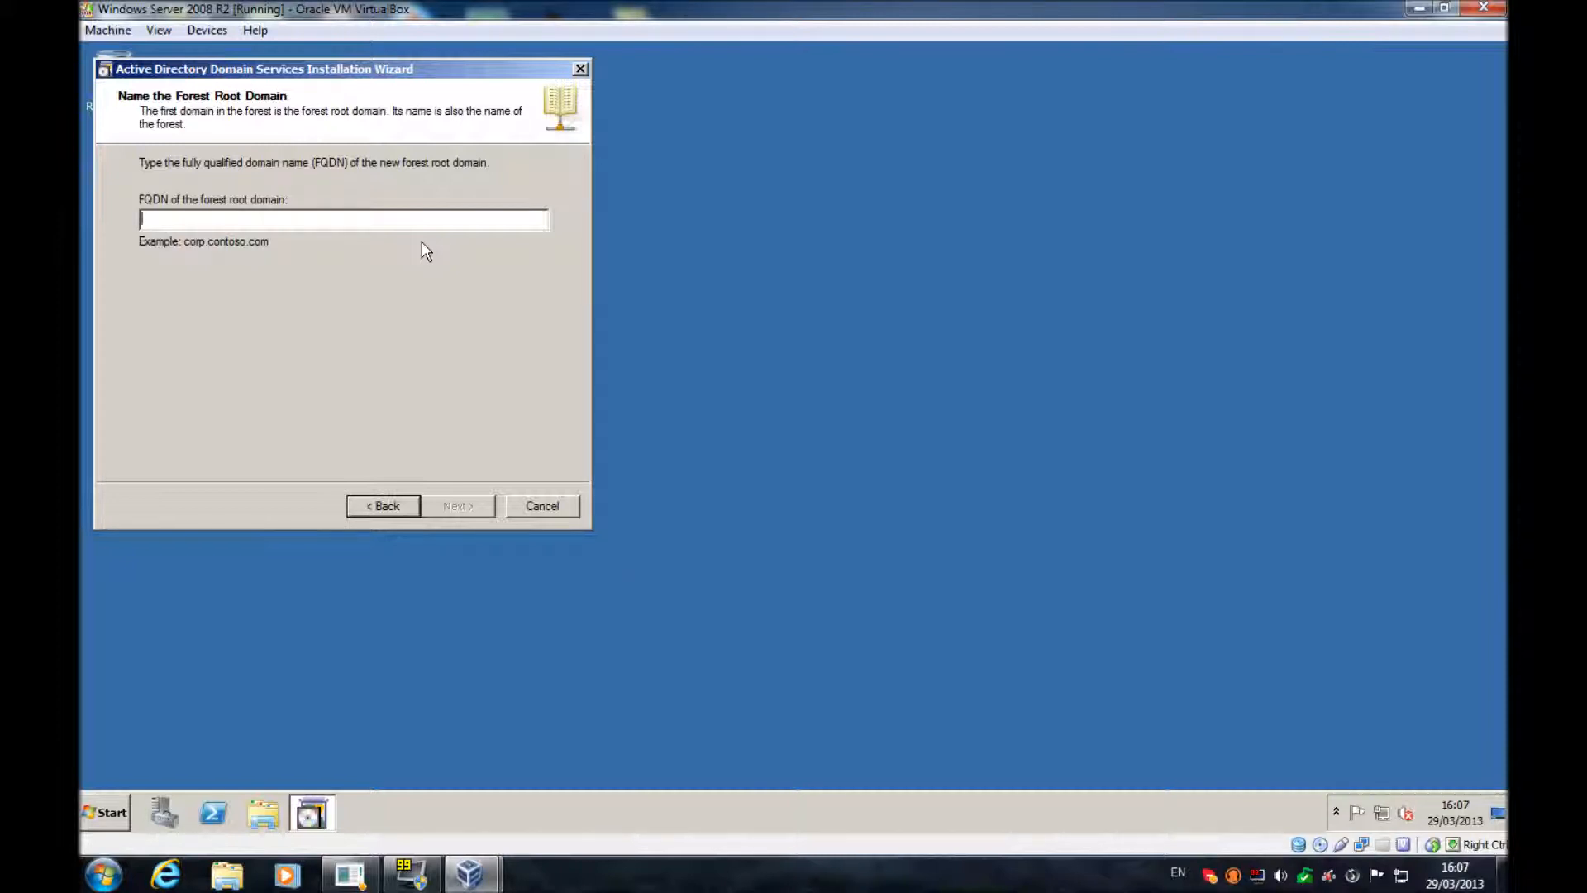
# Step: Name the forest root domain MFJ-Network.local and submit the name
pyautogui.write('MF')
pyautogui.write('J-D')
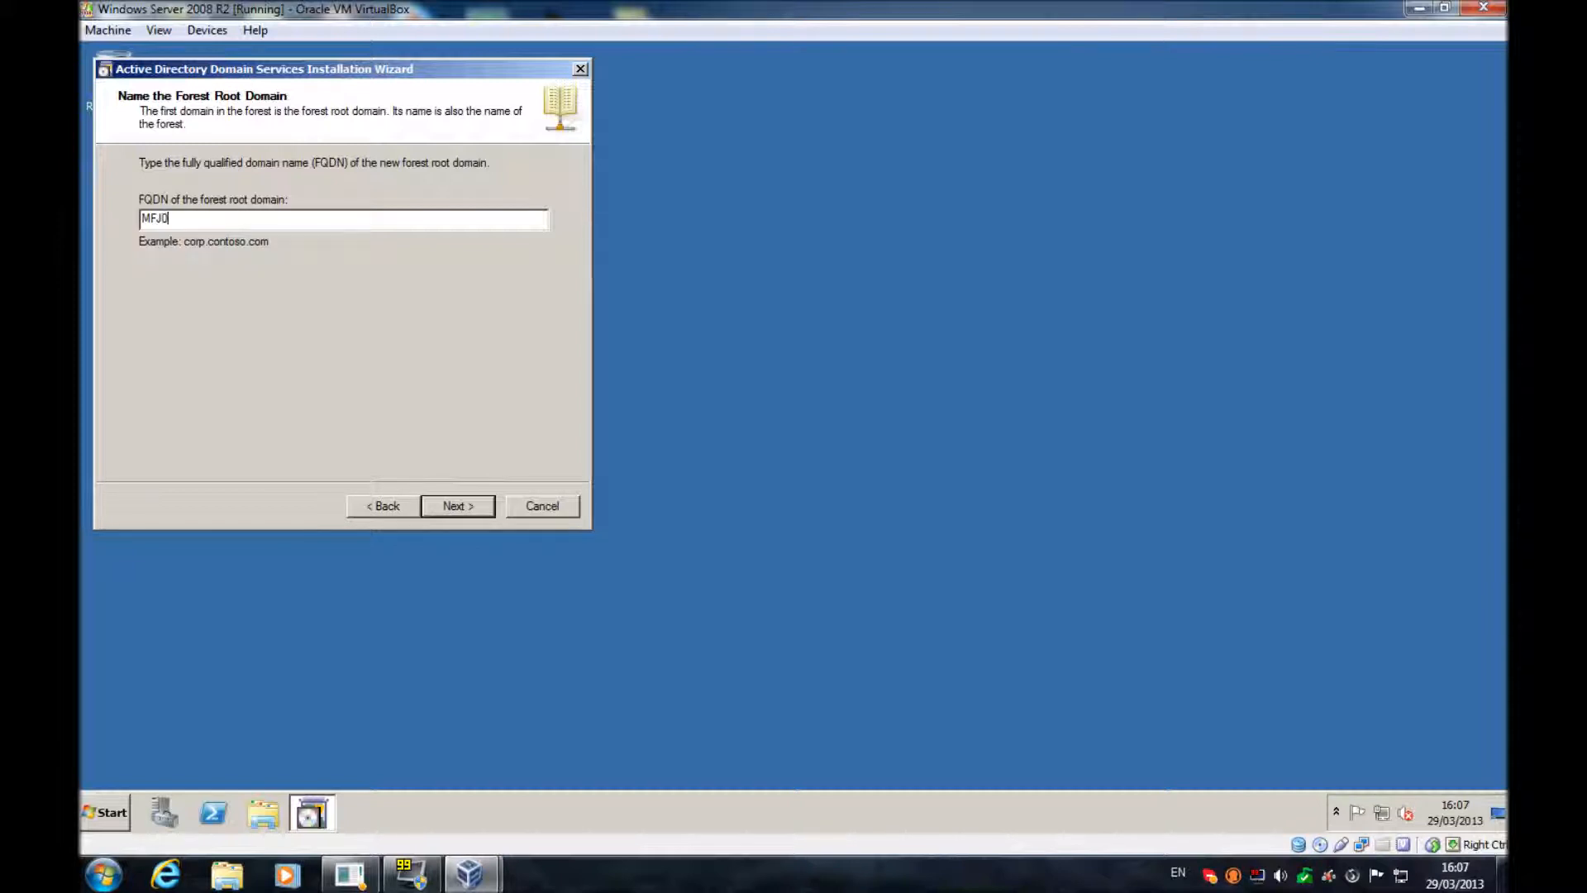
pyautogui.press('BackSpace')
pyautogui.press('BackSpace')
pyautogui.write('-Network')
pyautogui.write('lo')
pyautogui.press('BackSpace')
pyautogui.press('BackSpace')
pyautogui.write('local')
pyautogui.click(456, 511)
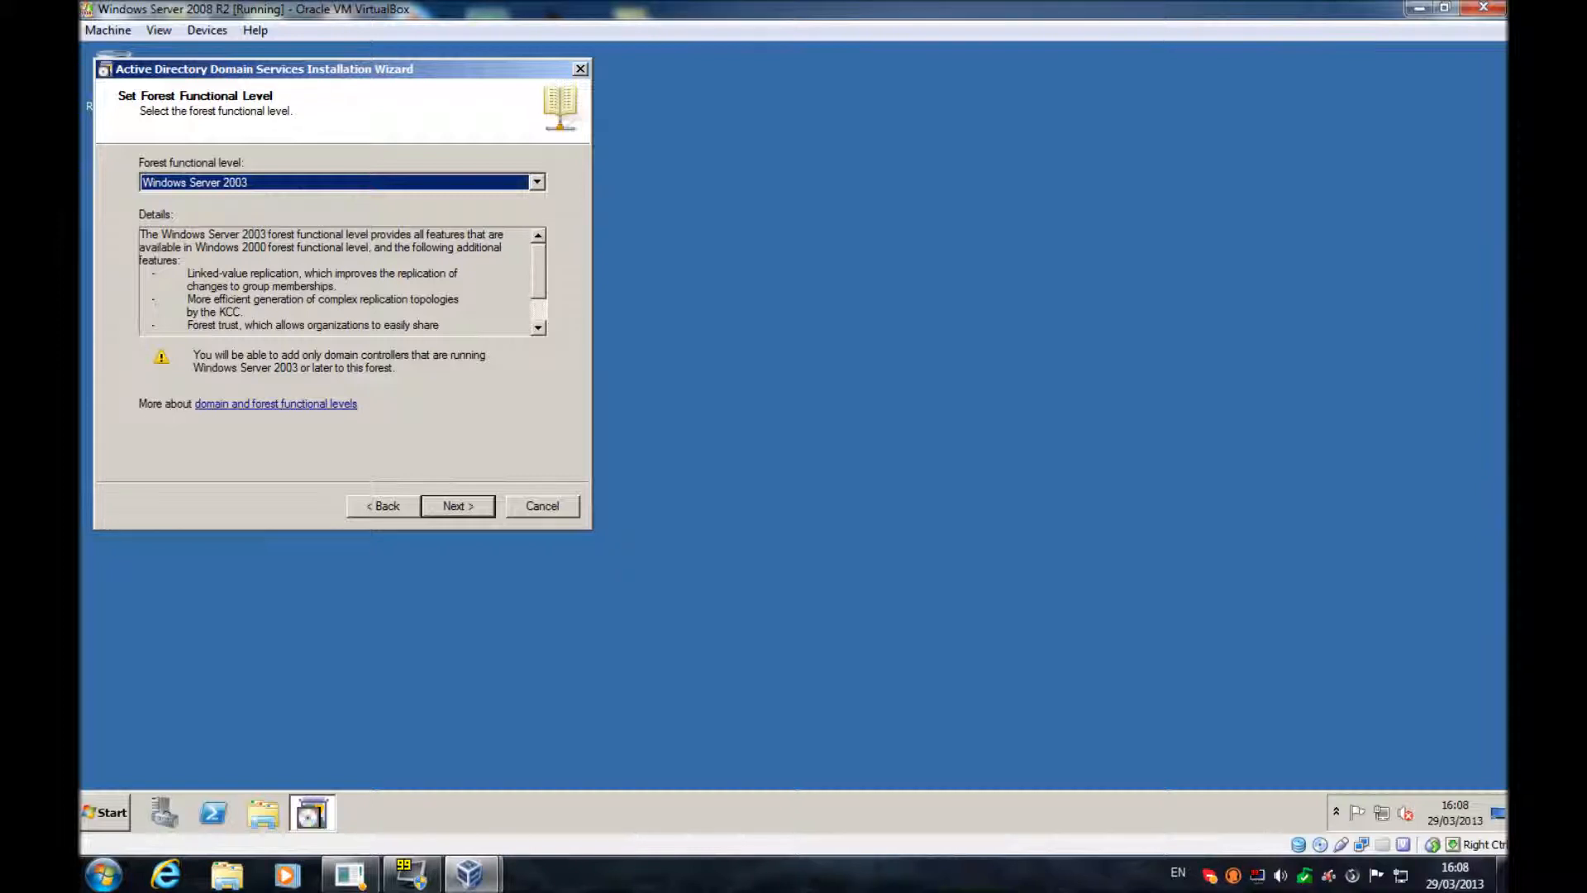
# Step: Read the Windows Server 2003 forest functional level details and try the Windows 2000 level
pyautogui.moveTo(538, 262)
pyautogui.mouseDown()
pyautogui.moveTo(536, 307)
pyautogui.moveTo(548, 248)
pyautogui.mouseUp()
pyautogui.click(271, 181)
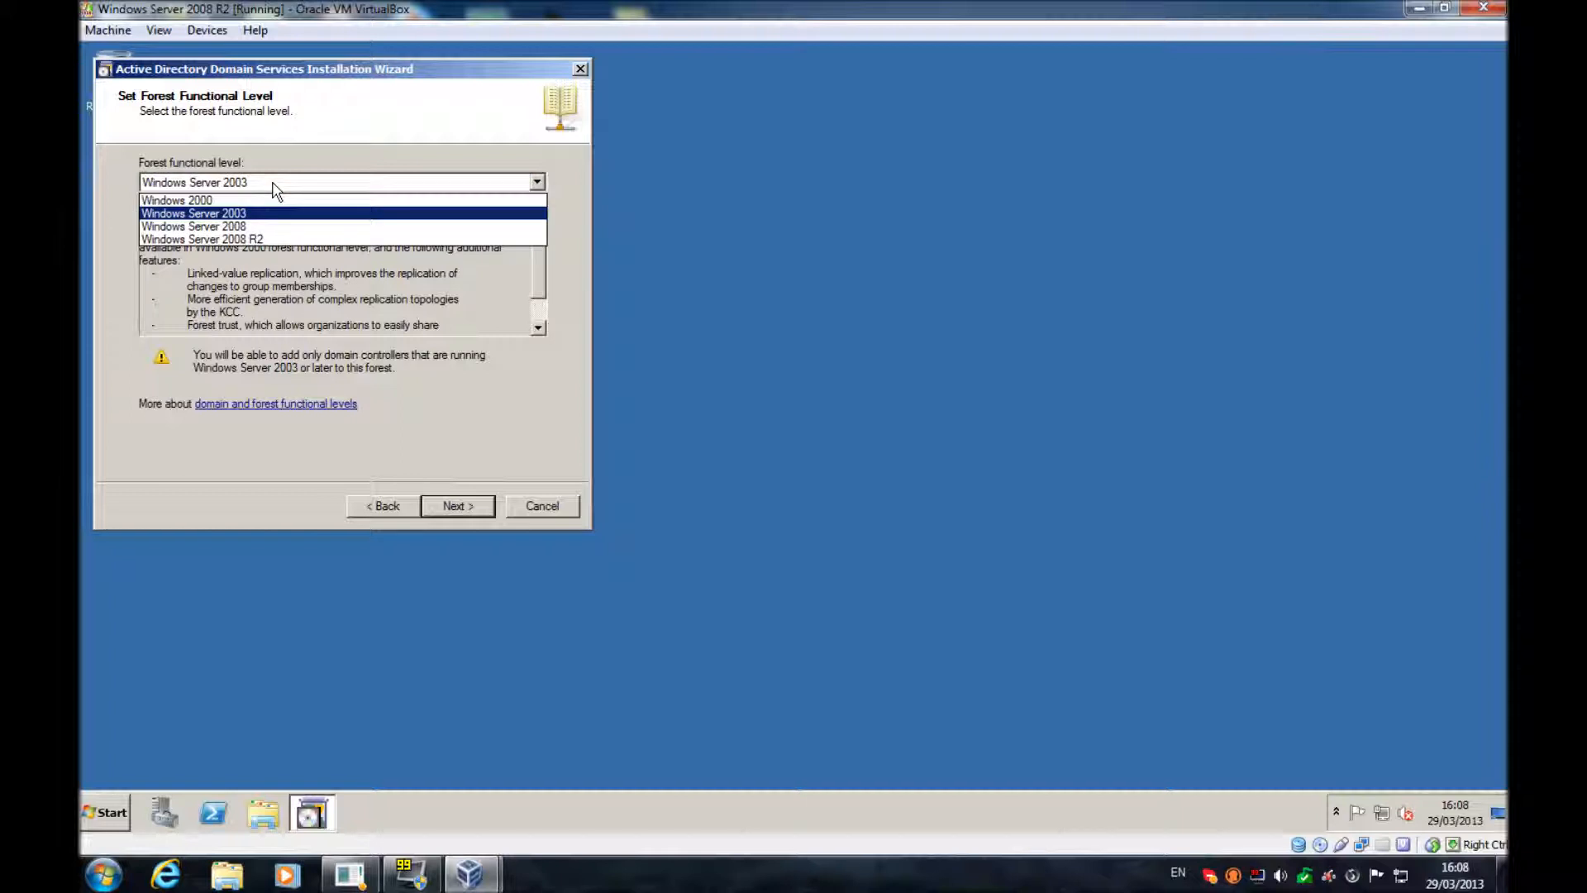
pyautogui.click(259, 202)
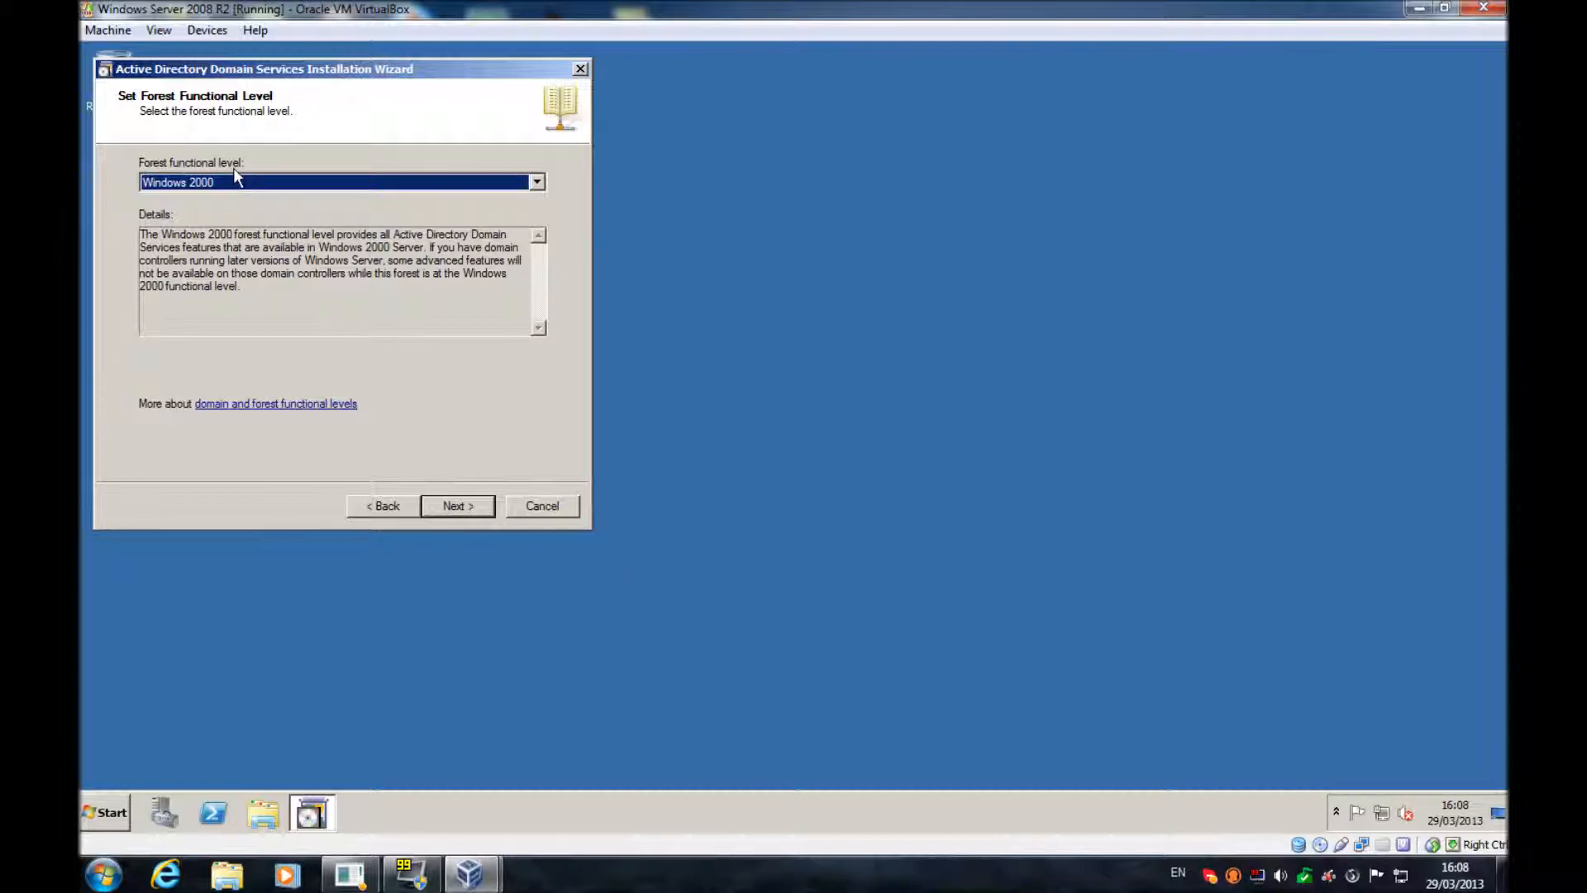
# Step: Set the forest functional level to Windows Server 2008 R2 and accept it
pyautogui.click(190, 190)
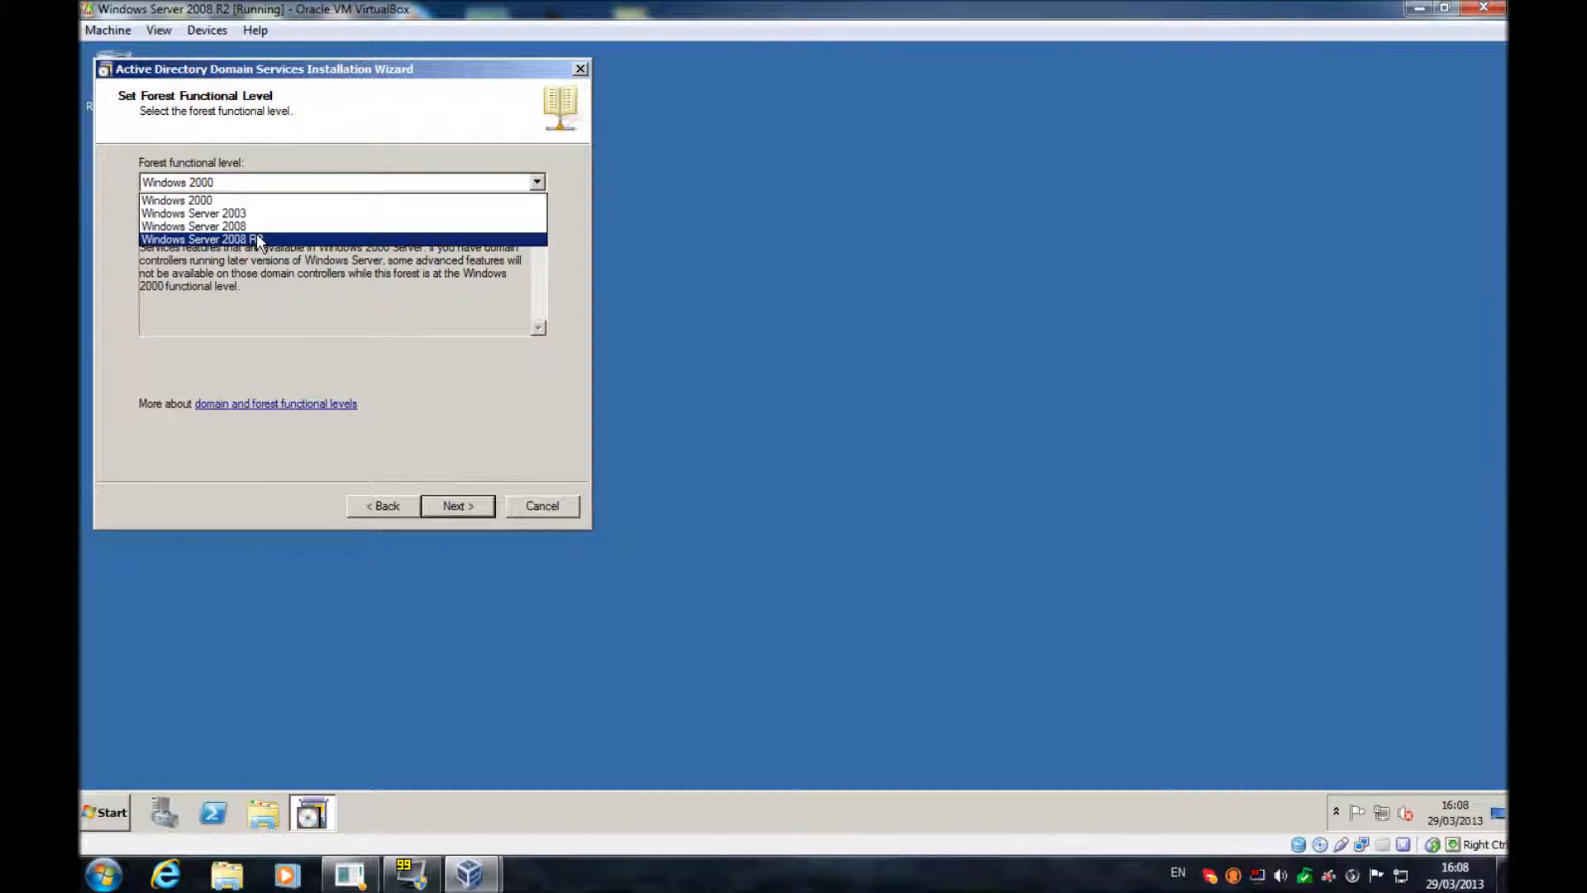
pyautogui.click(162, 240)
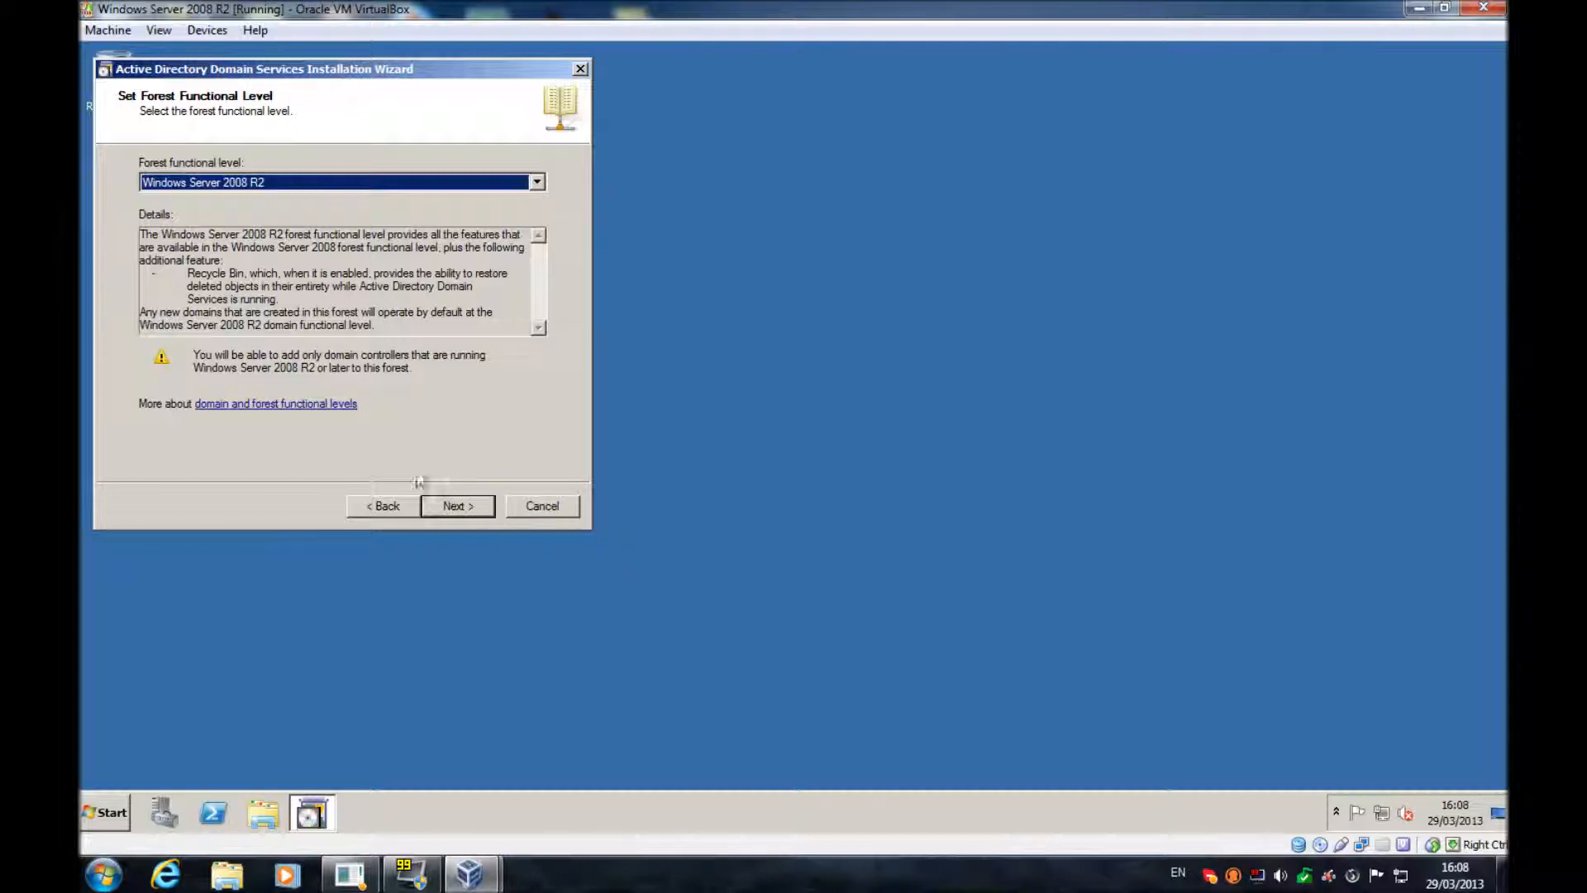
pyautogui.click(300, 181)
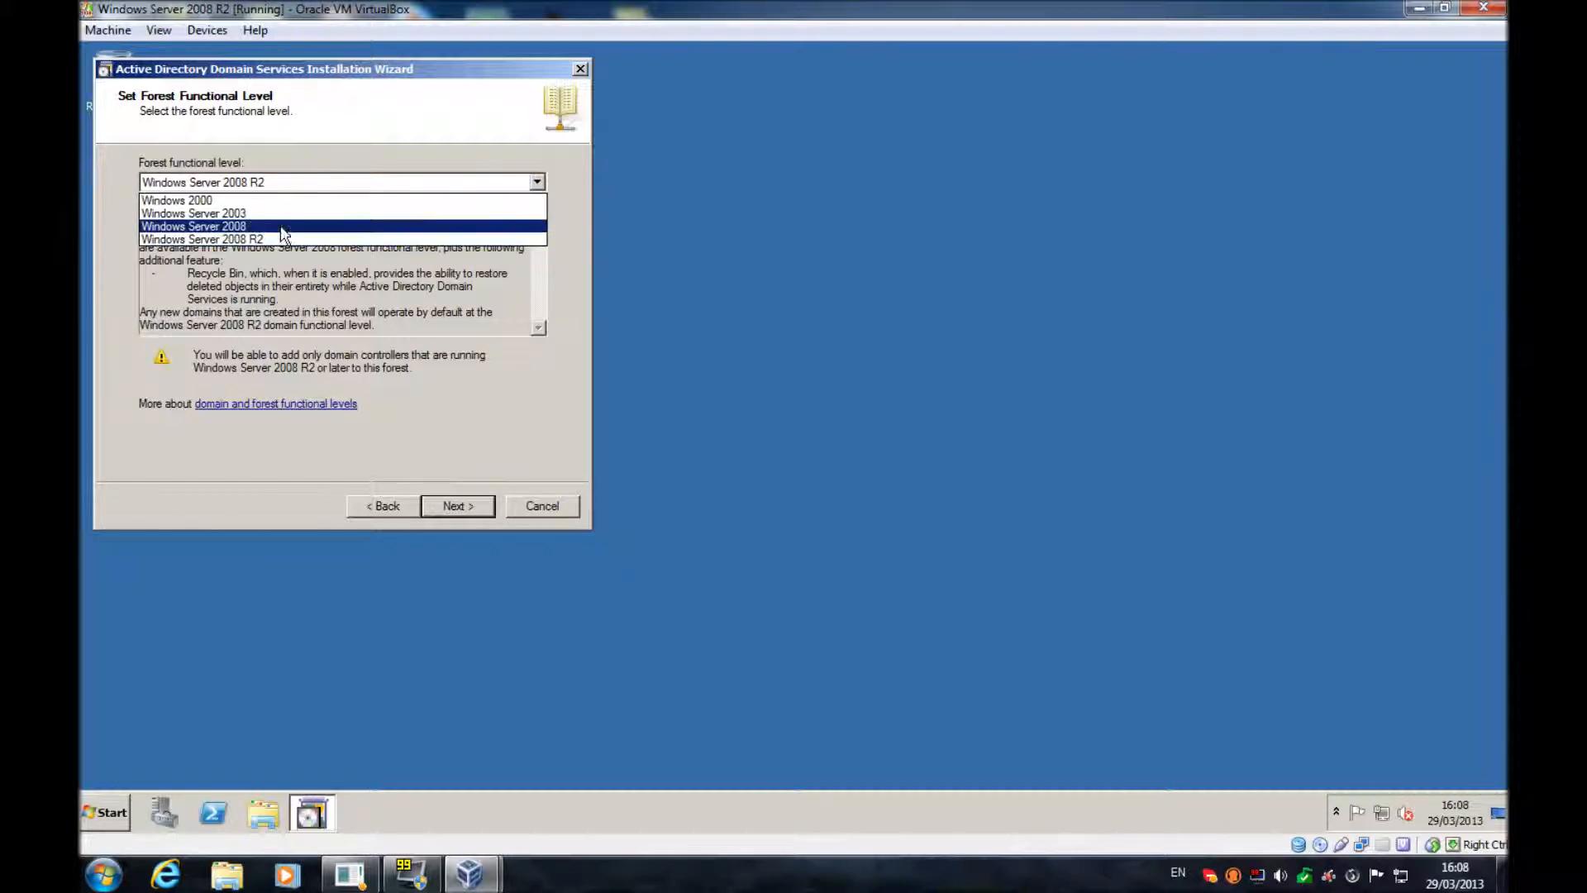
pyautogui.click(466, 412)
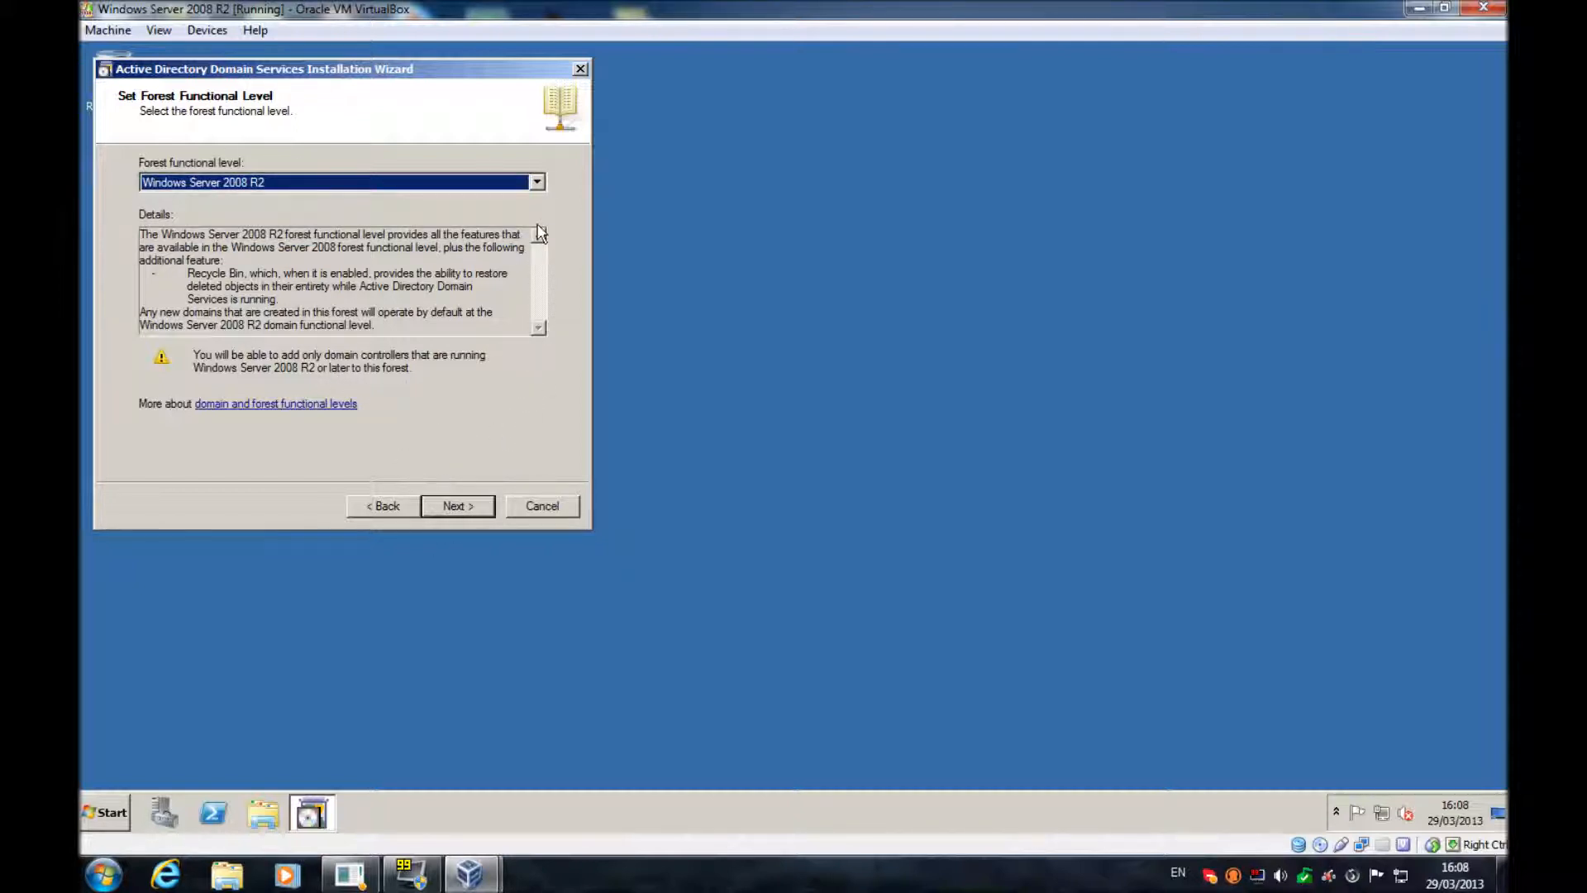
pyautogui.click(536, 181)
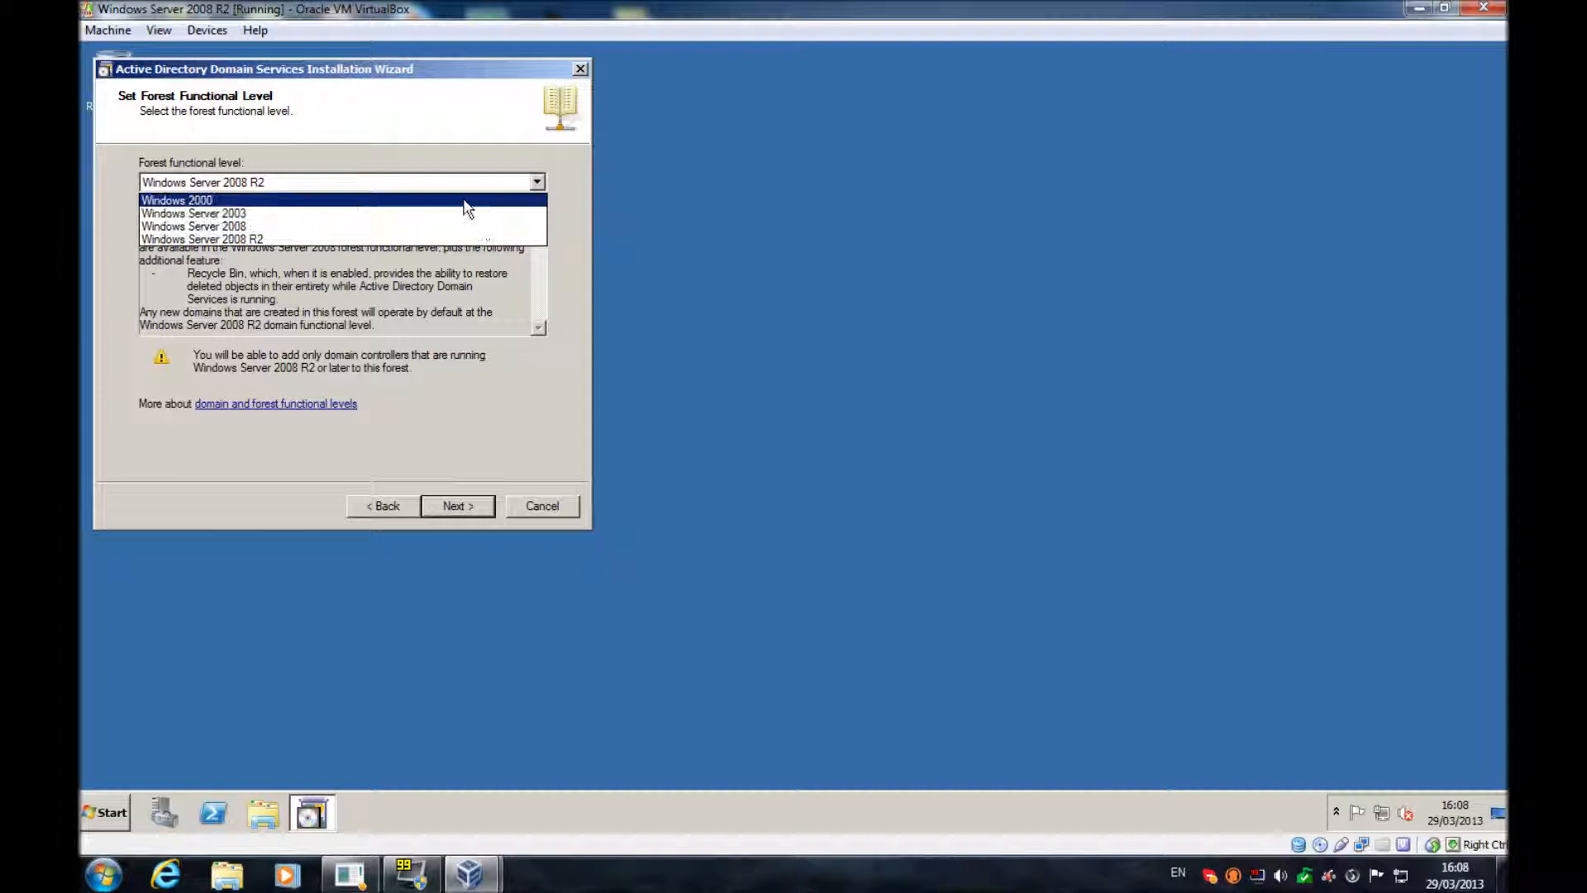
pyautogui.click(303, 239)
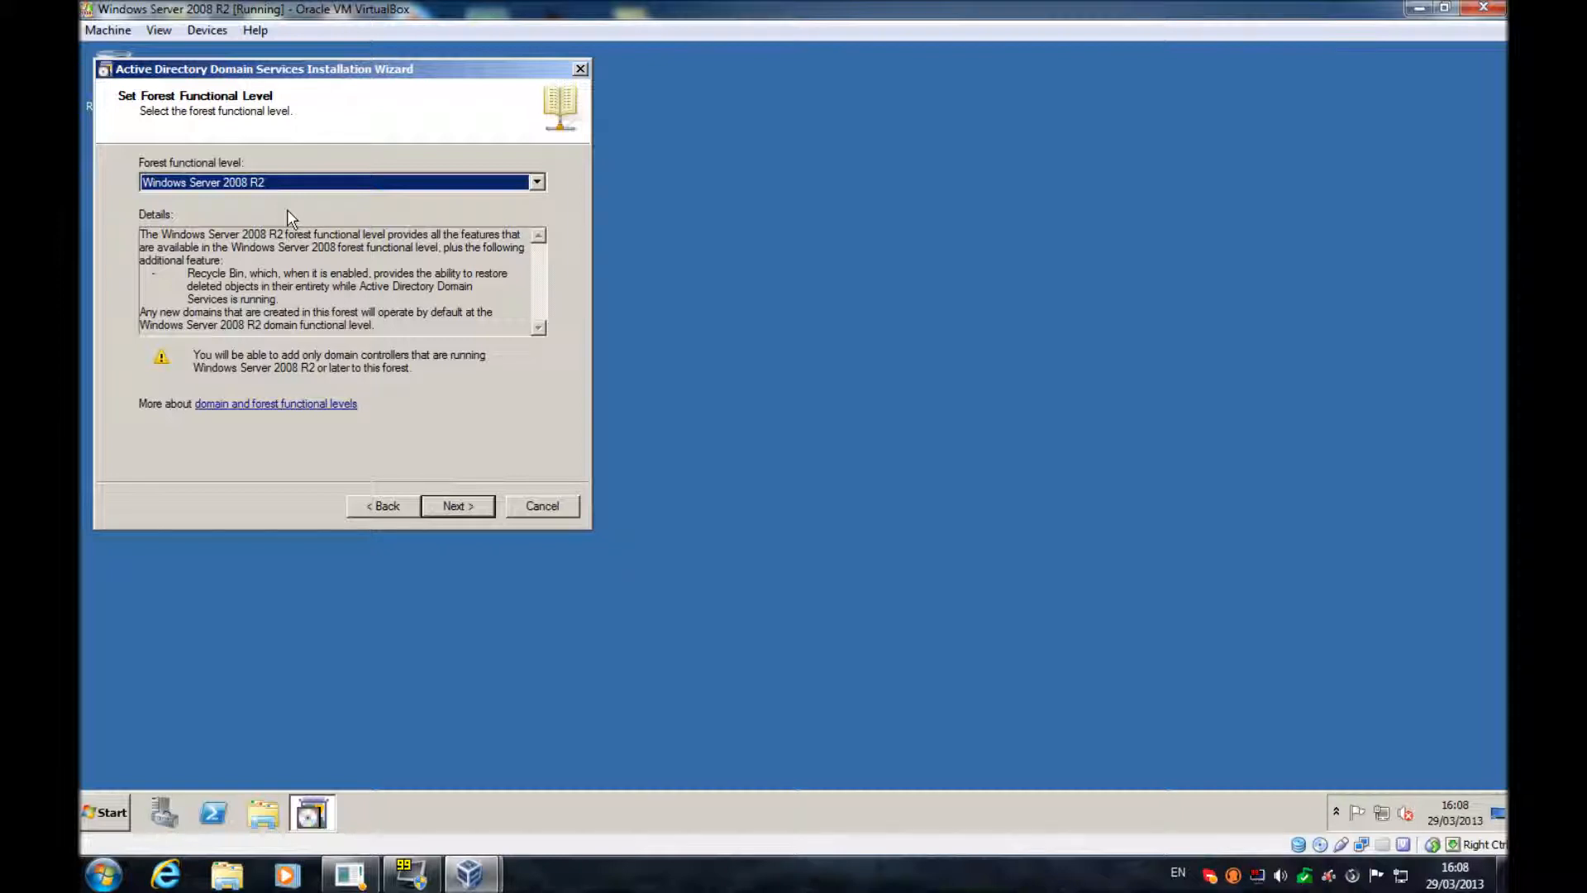
pyautogui.click(457, 506)
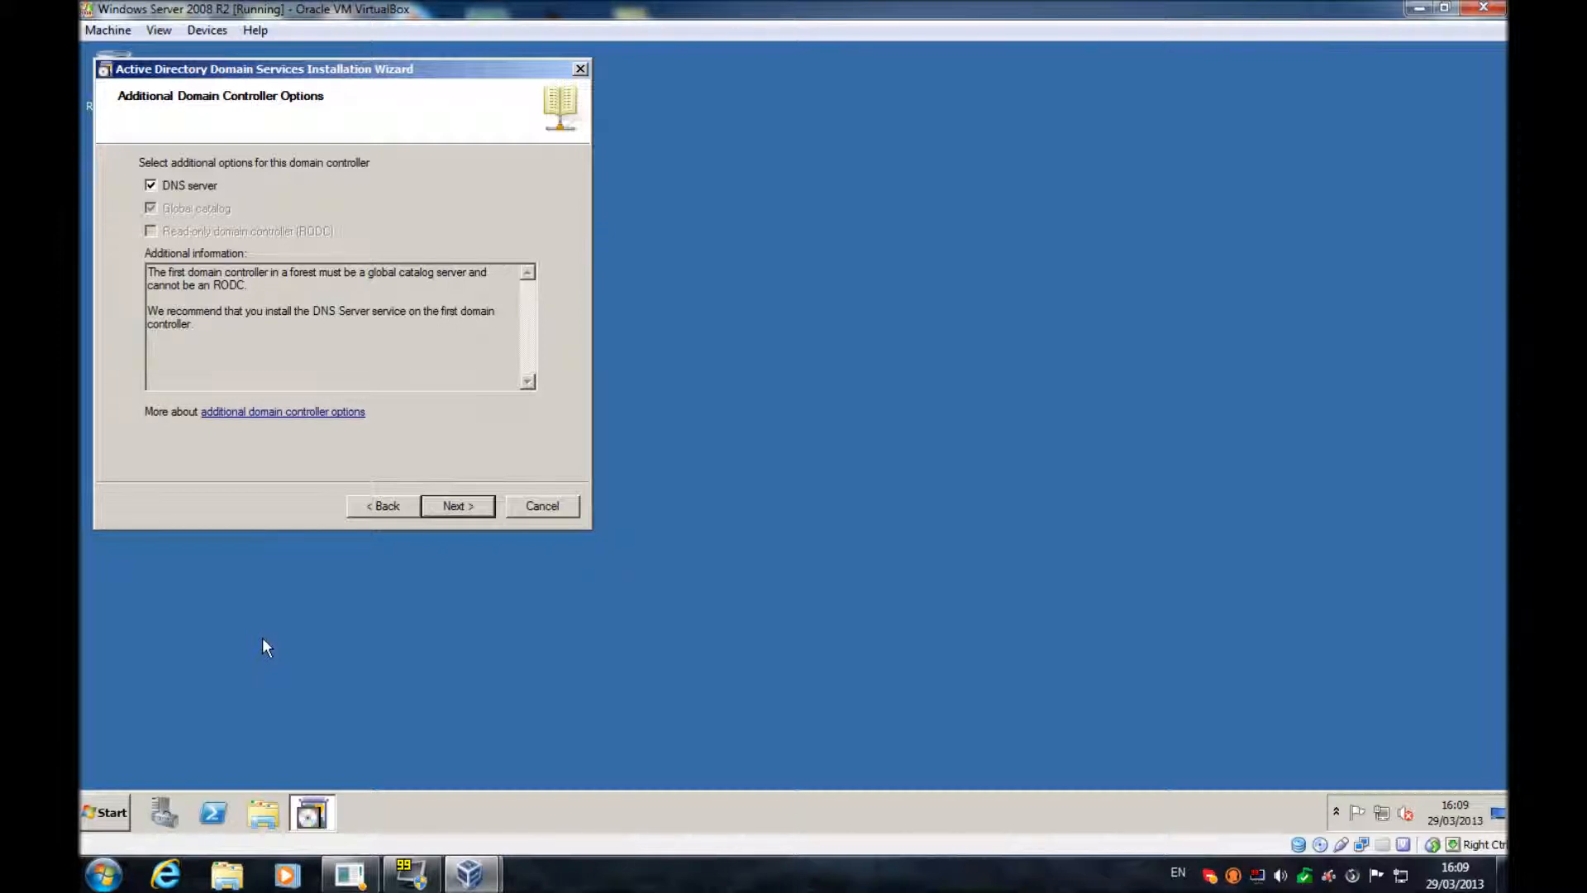
# Step: Keep the DNS server option, continue without a DNS delegation, and accept the default database, log files and SYSVOL folders
pyautogui.click(446, 506)
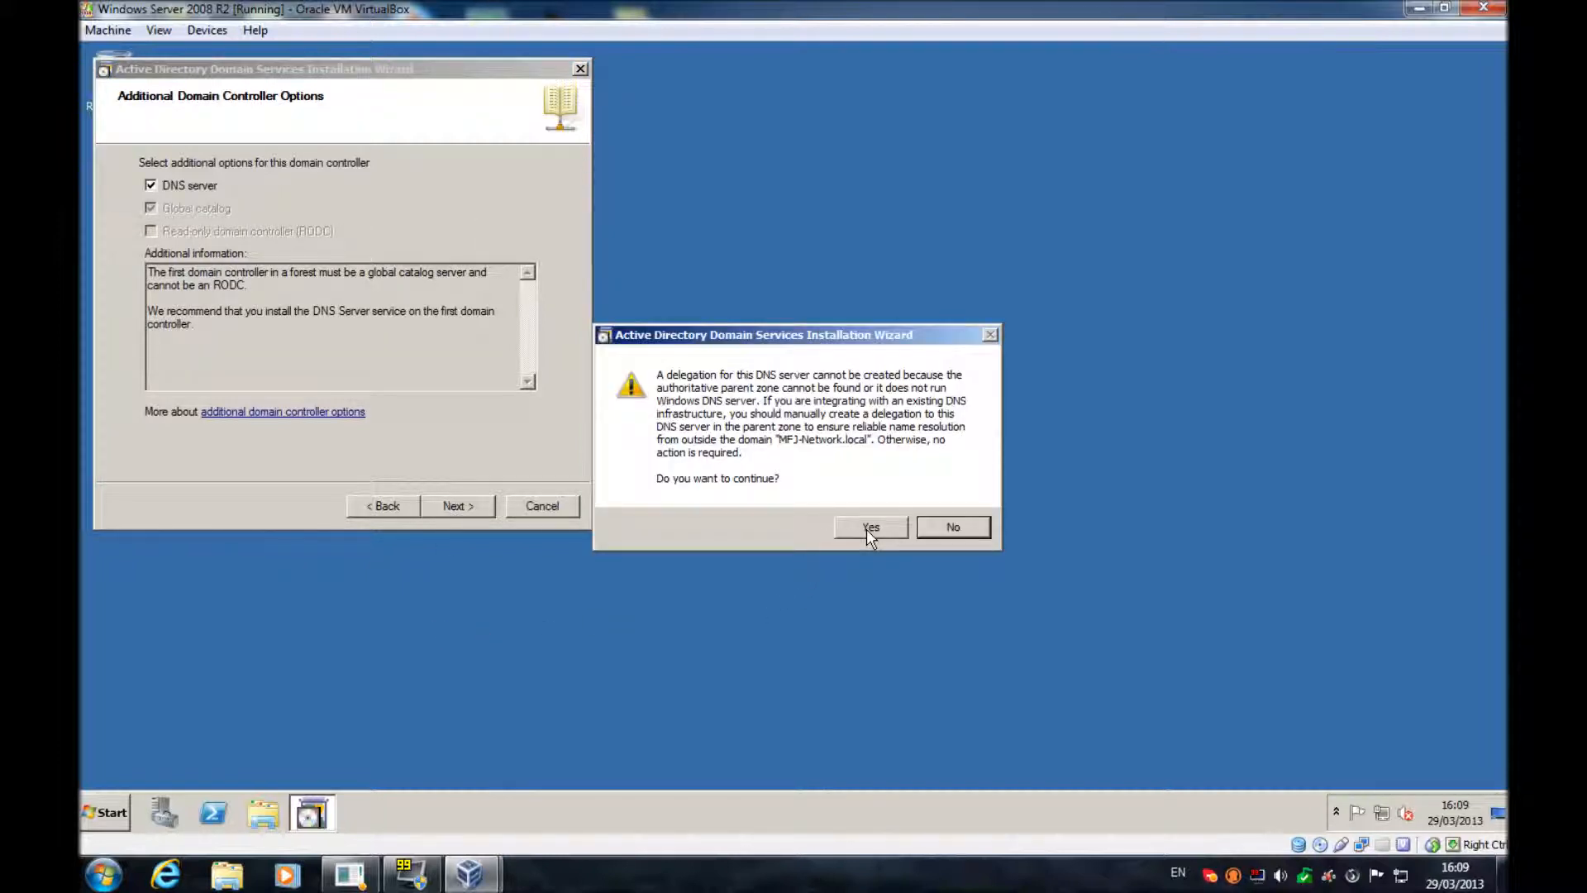
pyautogui.click(887, 533)
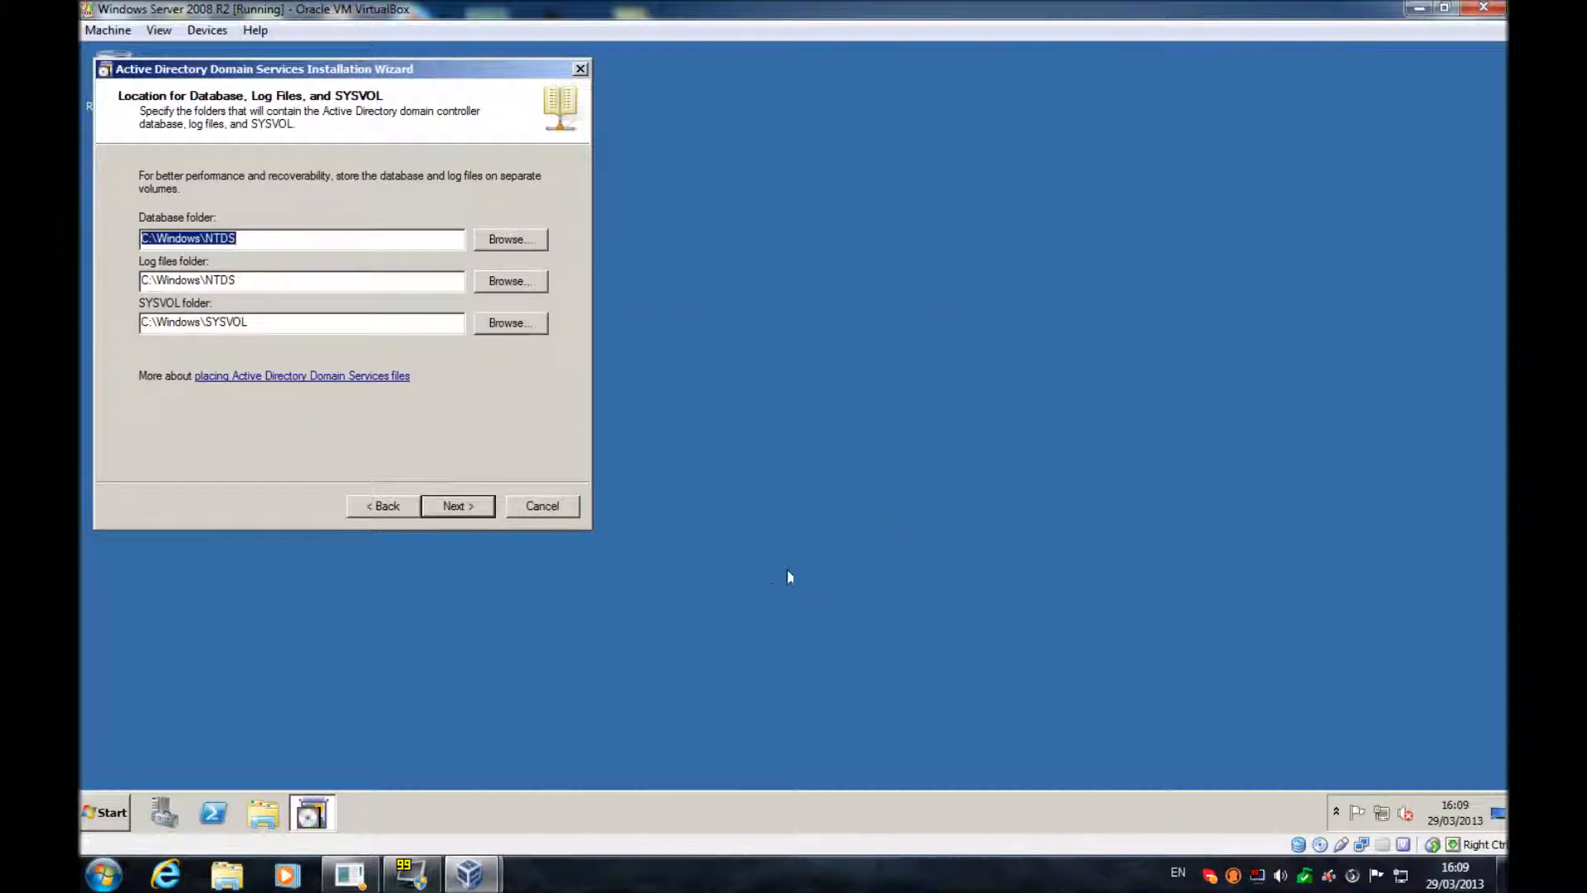
pyautogui.click(441, 499)
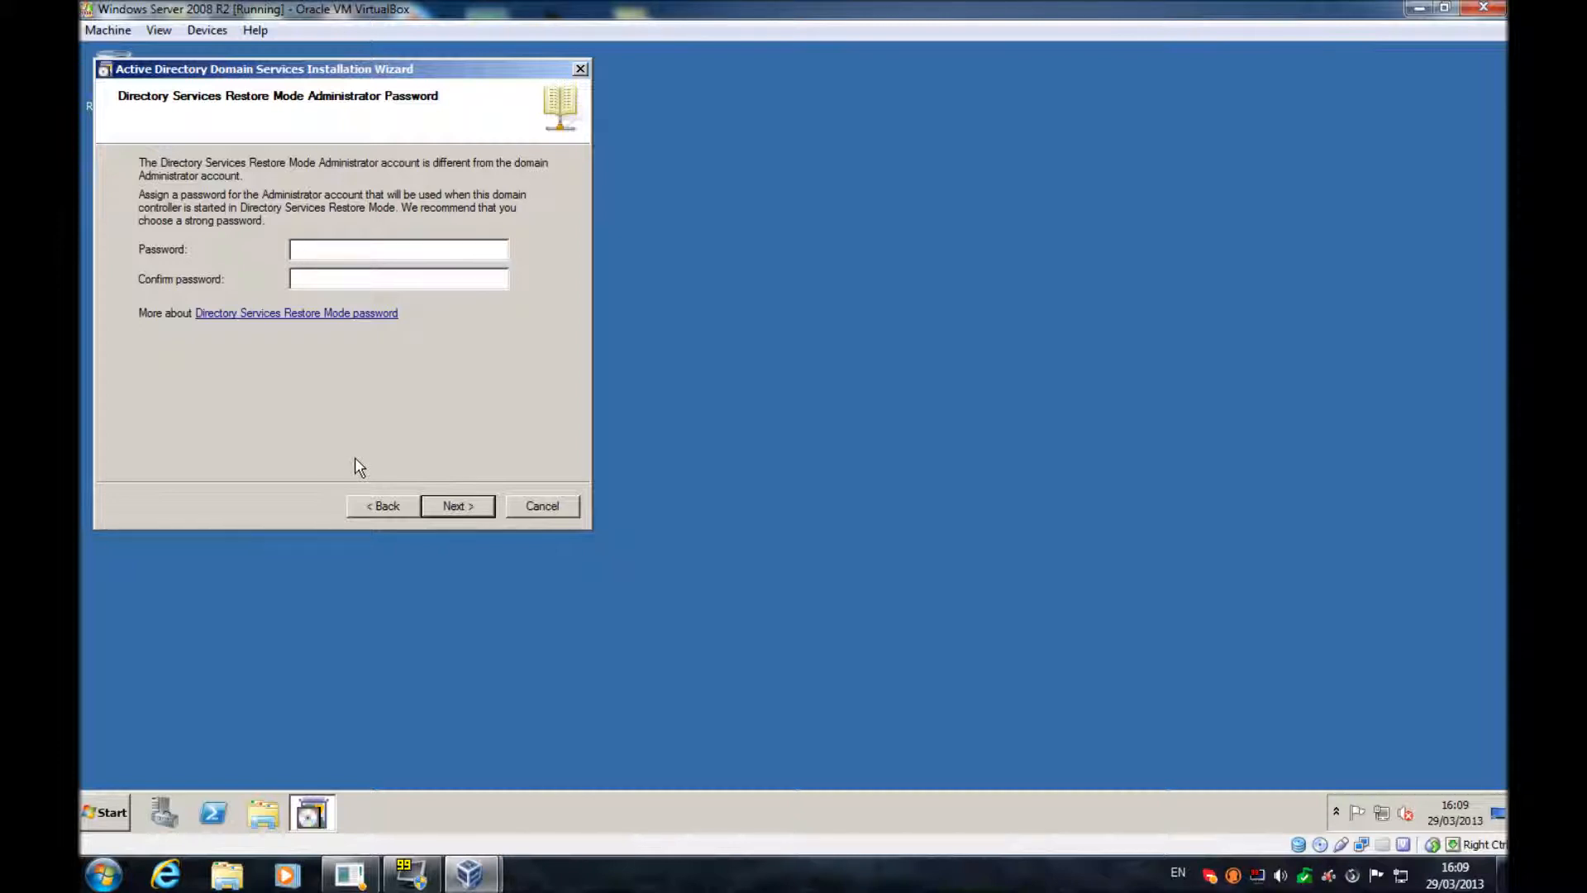
# Step: Enter and confirm the Directory Services Restore Mode administrator password
pyautogui.write('************************')
pyautogui.click(456, 507)
# Step: Review the summary of the domain controller selections and start the installation
pyautogui.scroll(-2, 336, 261)
pyautogui.scroll(2, 335, 261)
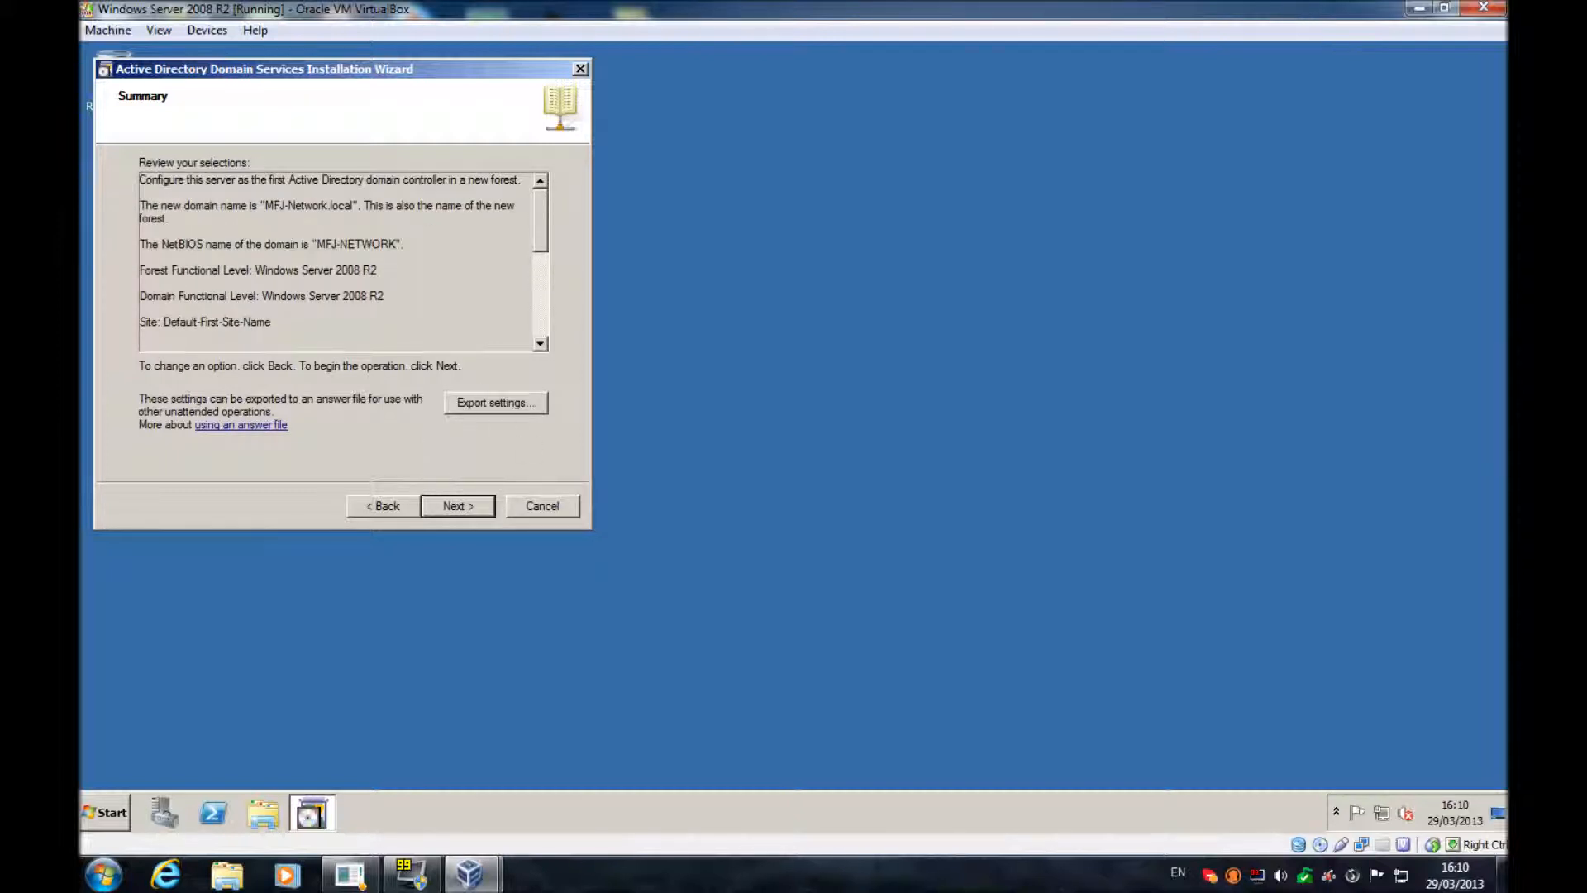
pyautogui.scroll(-1, 336, 262)
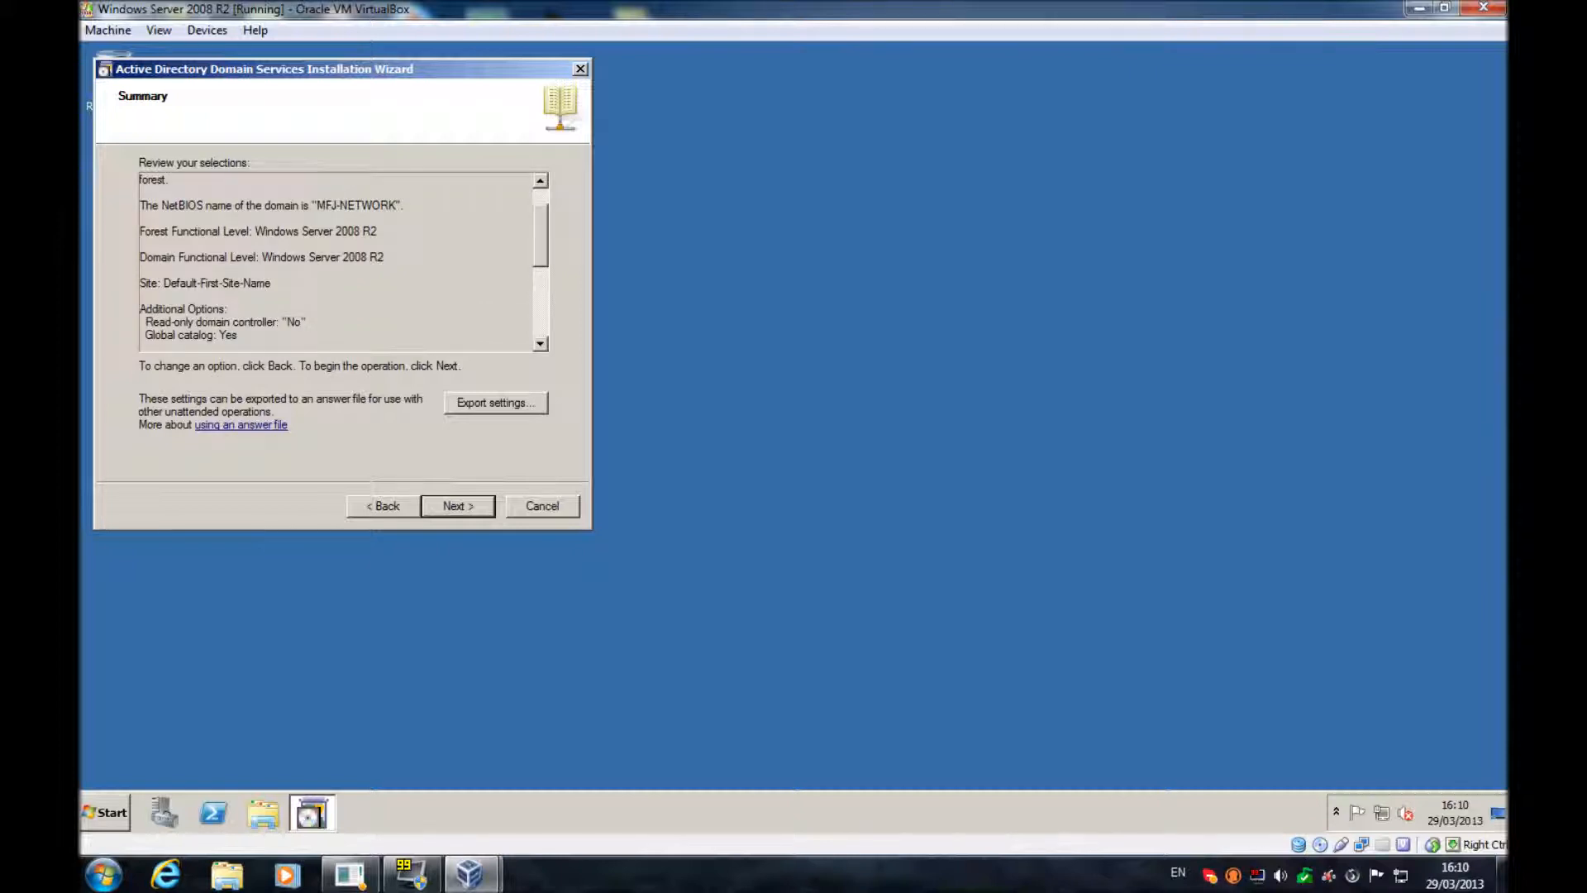
pyautogui.scroll(-5, 335, 261)
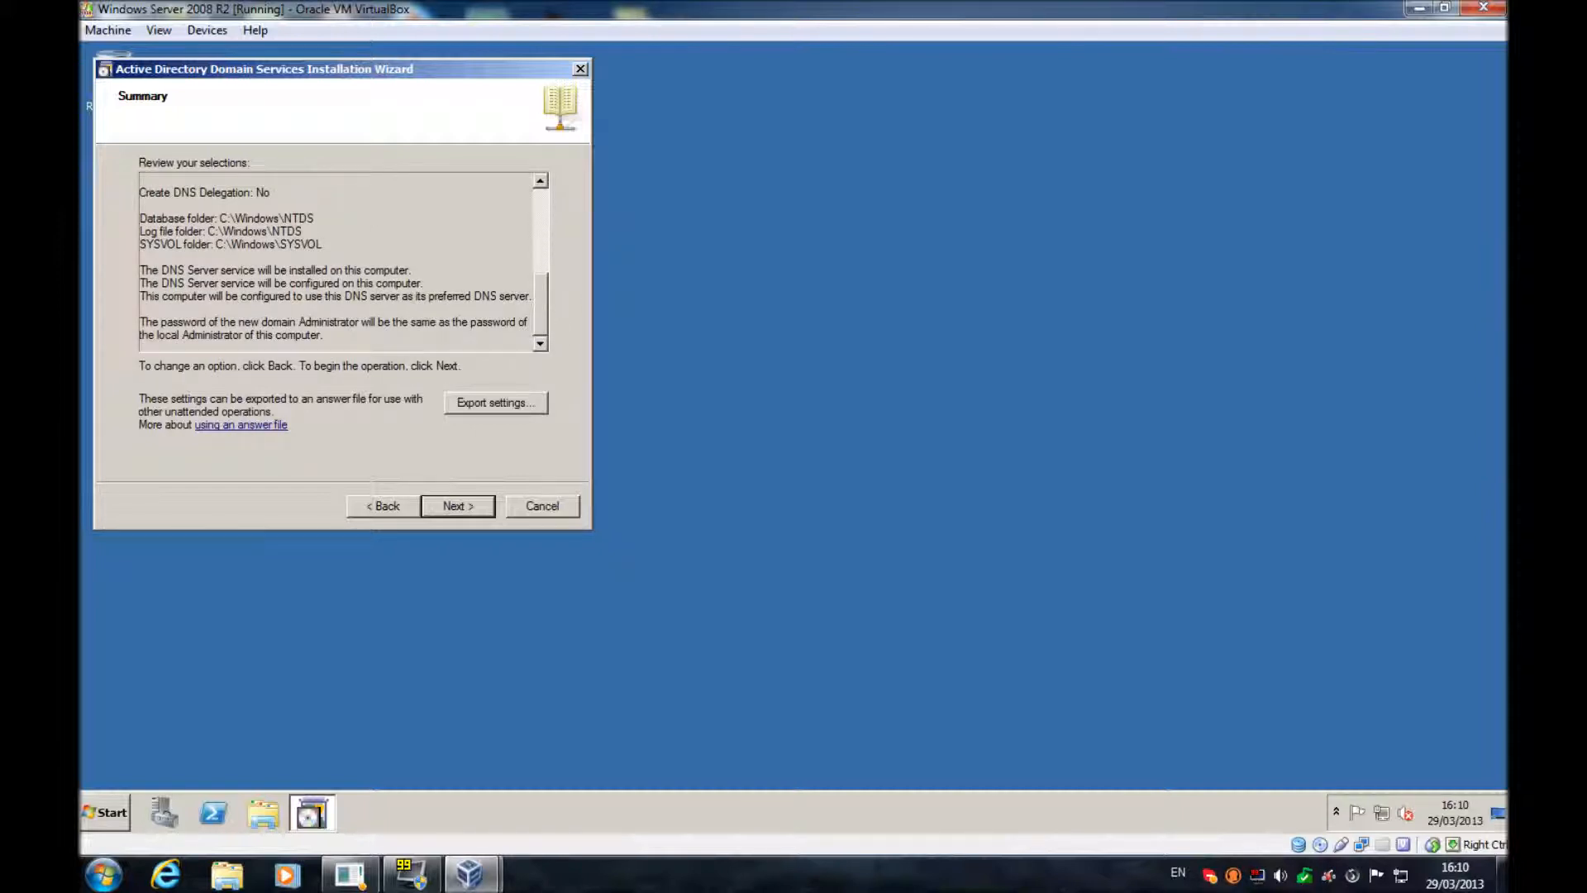
pyautogui.scroll(6, 335, 260)
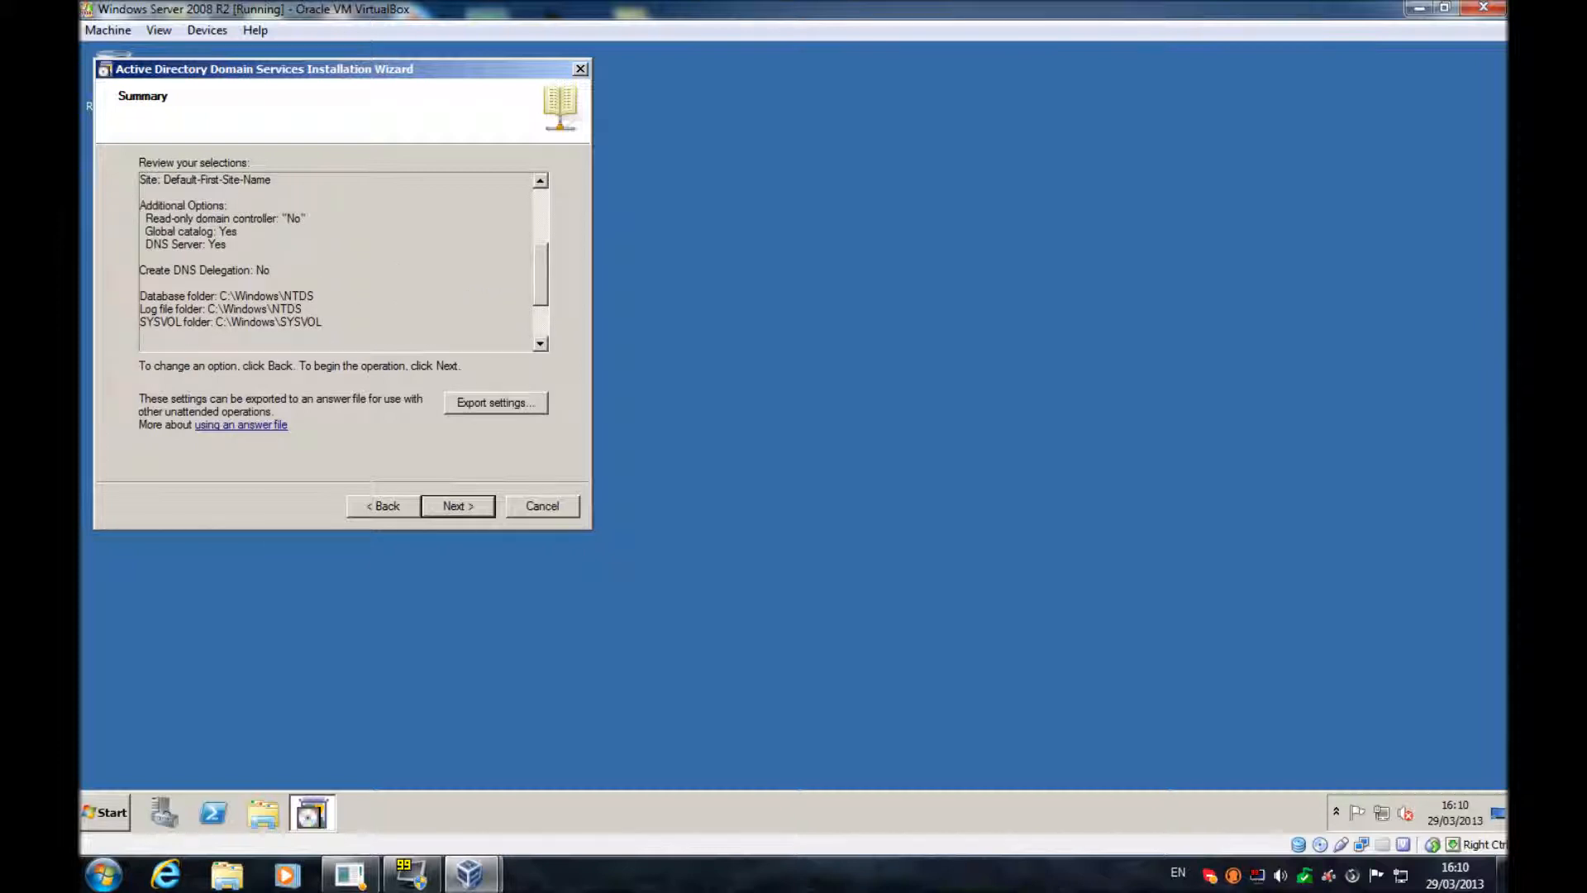
pyautogui.click(442, 512)
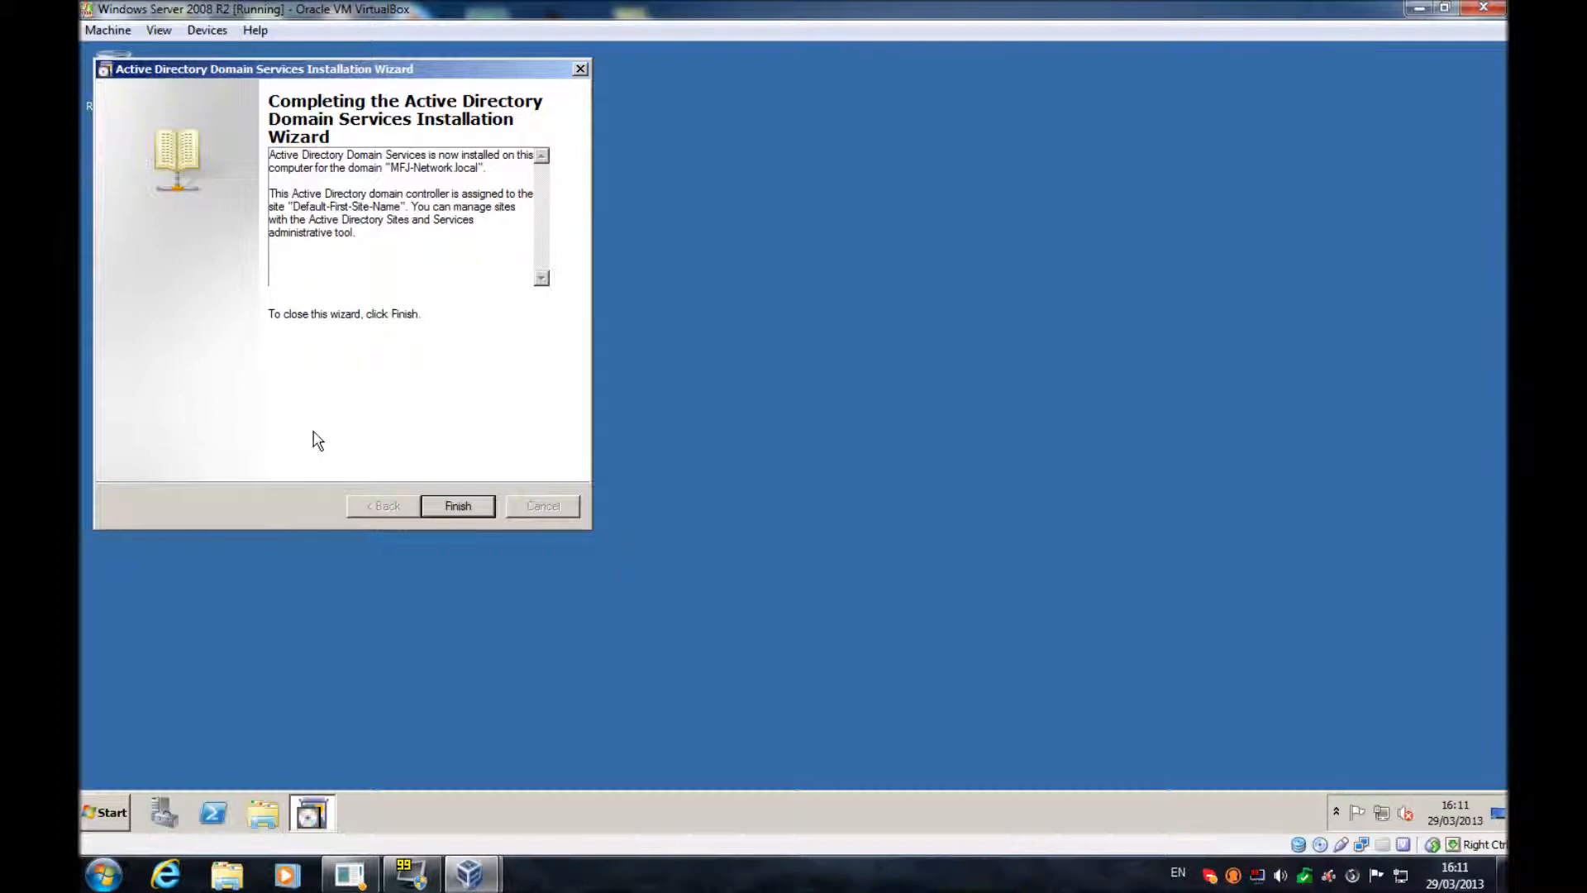
# Step: Finish the Active Directory Domain Services Installation Wizard and restart the server immediately
pyautogui.click(453, 504)
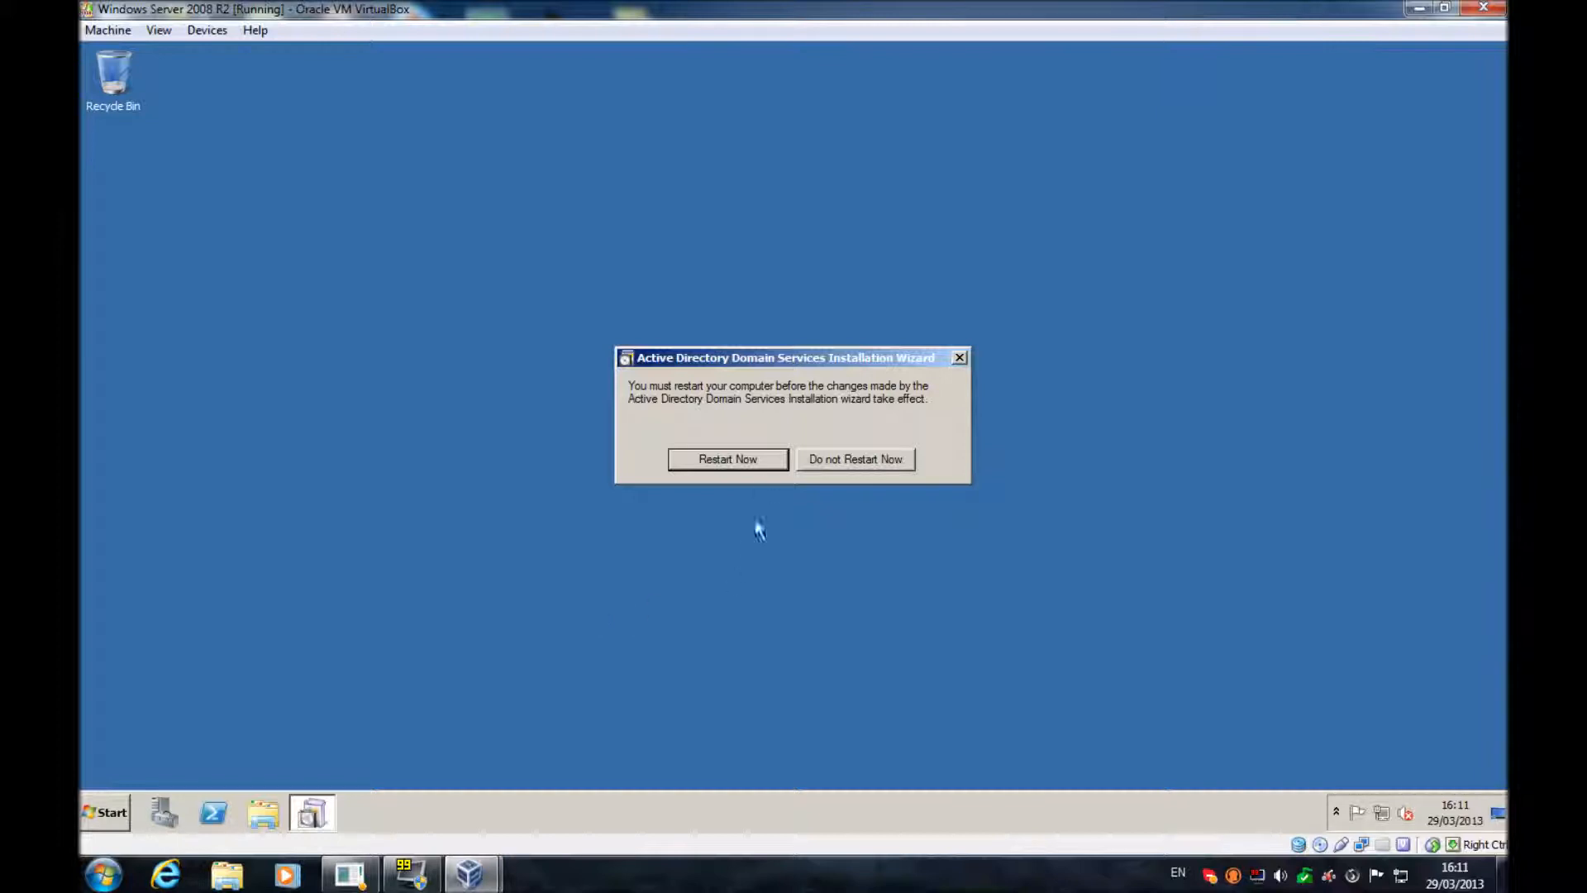
pyautogui.click(762, 461)
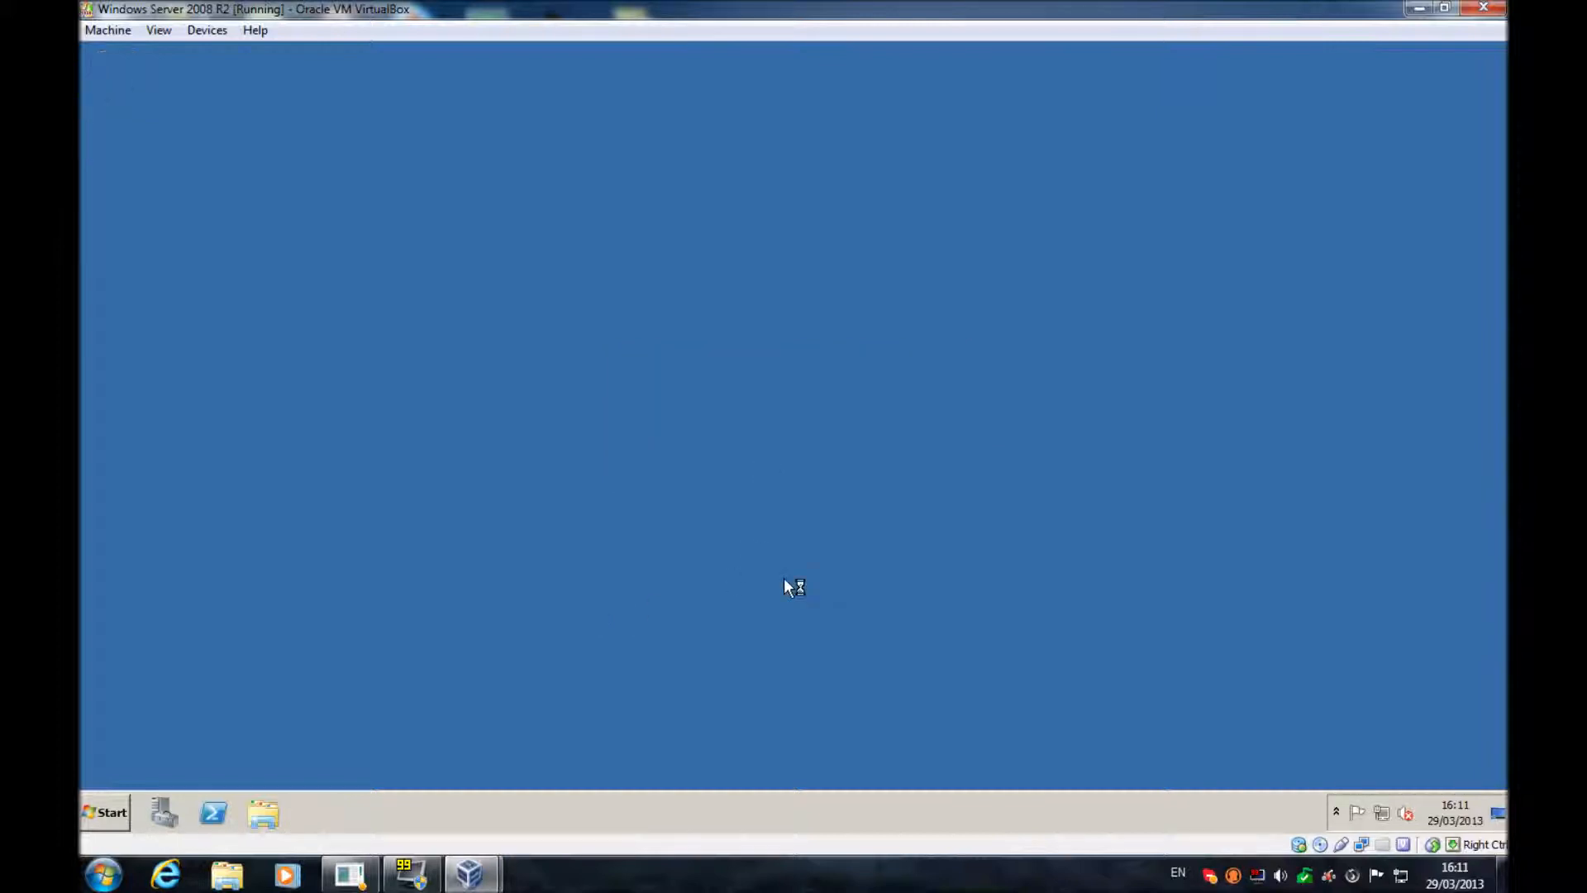
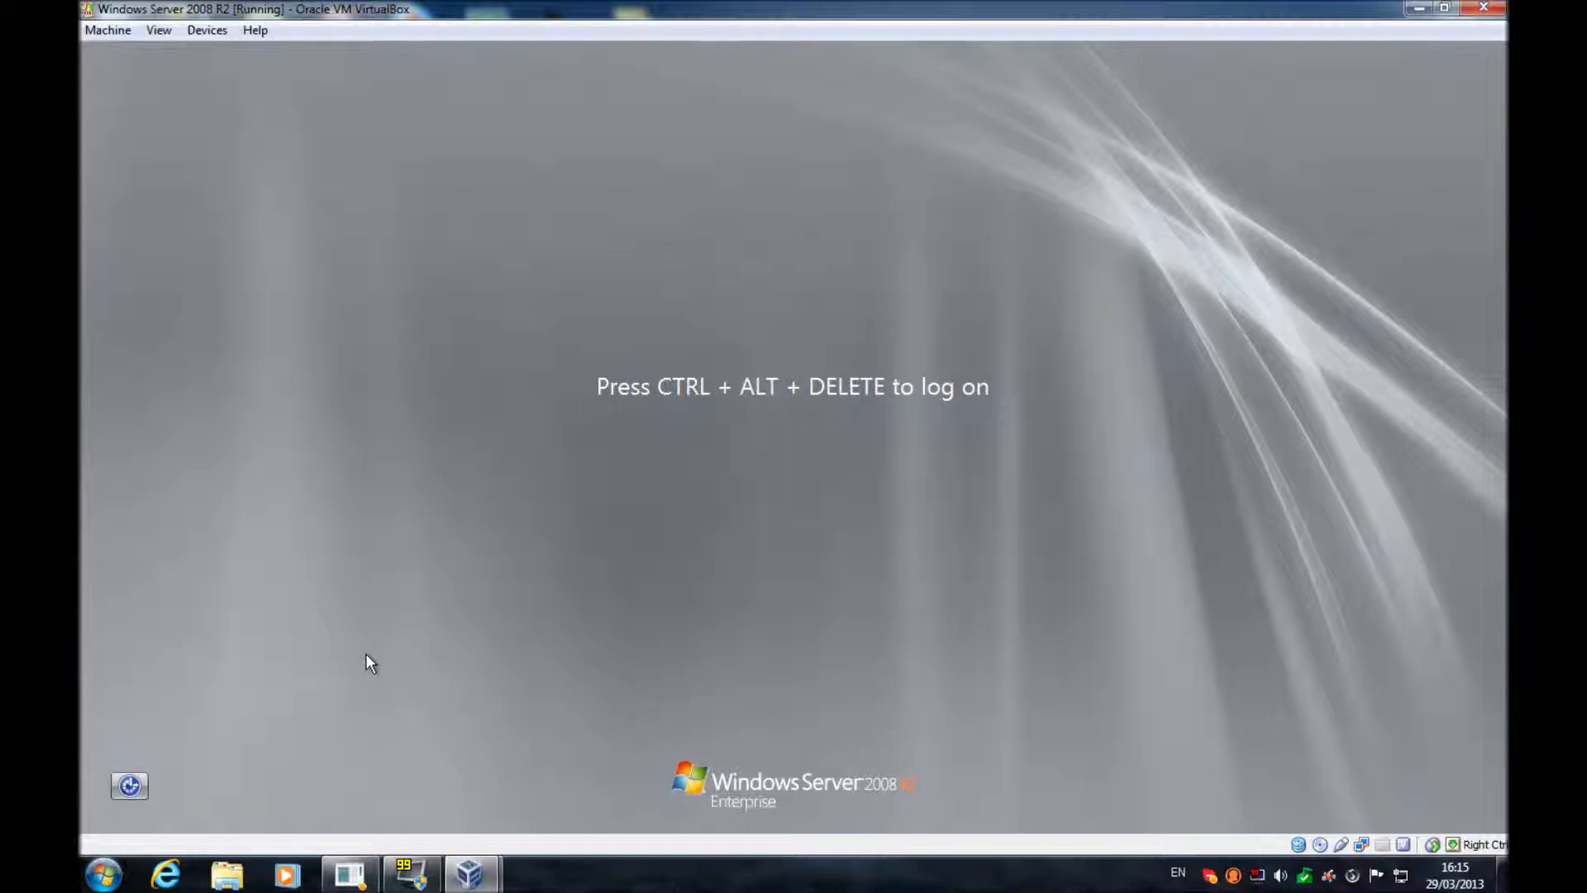
# Step: Send the secure logon sequence to the virtual machine and show the accounts available for logging on
pyautogui.click(108, 29)
pyautogui.click(216, 187)
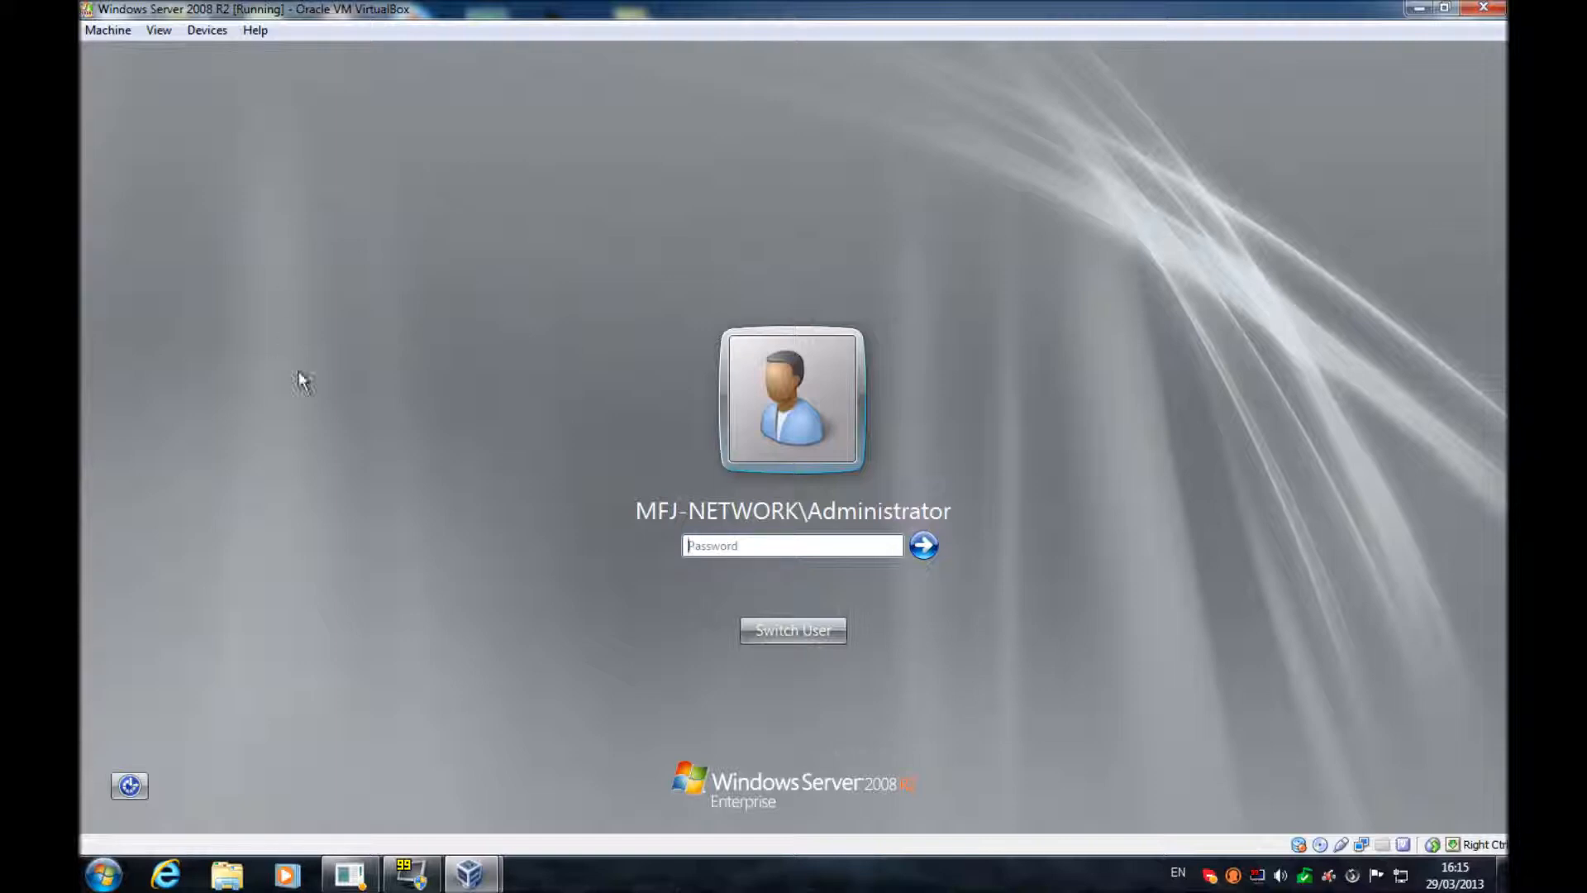
pyautogui.click(761, 632)
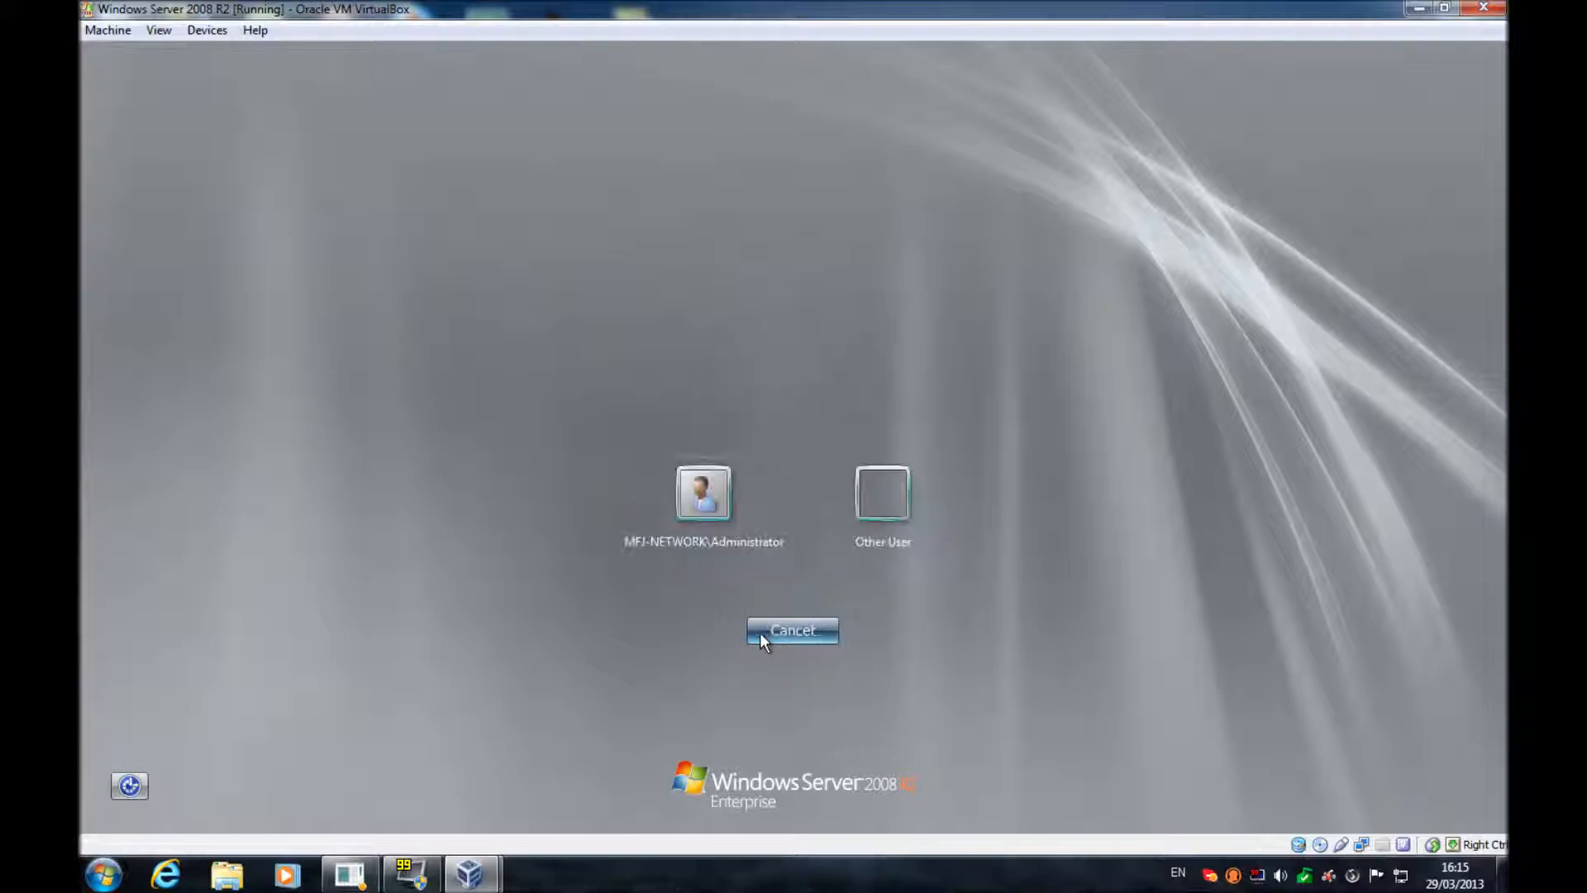
# Step: Choose to log on as another user and enter the Administrator user name and account password
pyautogui.click(892, 525)
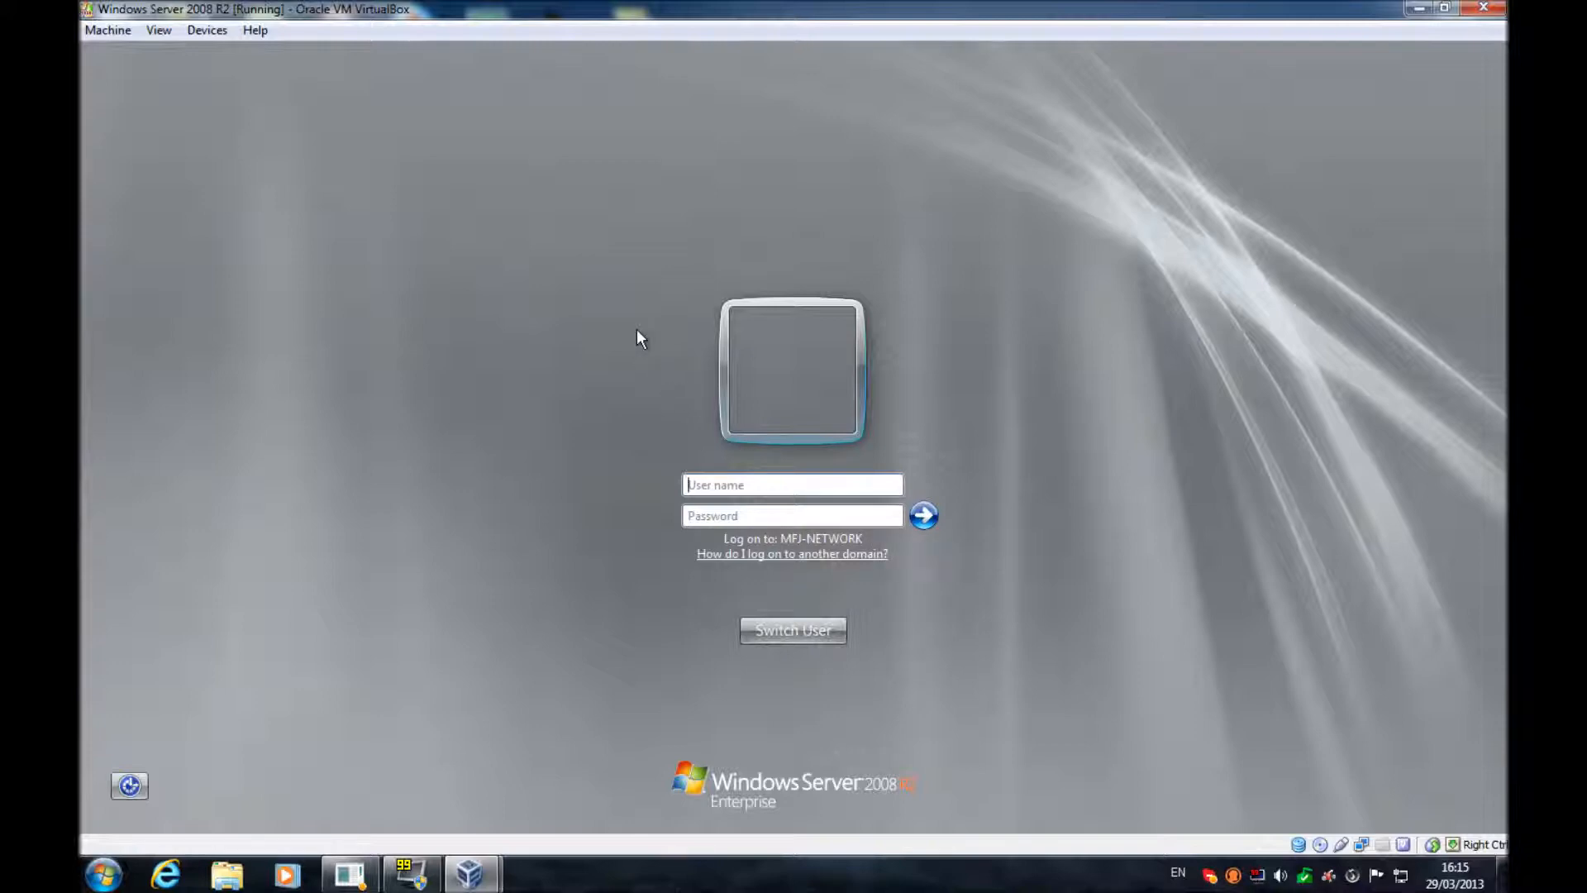
pyautogui.write('Administrator')
pyautogui.press('Tab')
pyautogui.write('••••••••')
pyautogui.press('capslock')
pyautogui.write('•')
pyautogui.press('capslock')
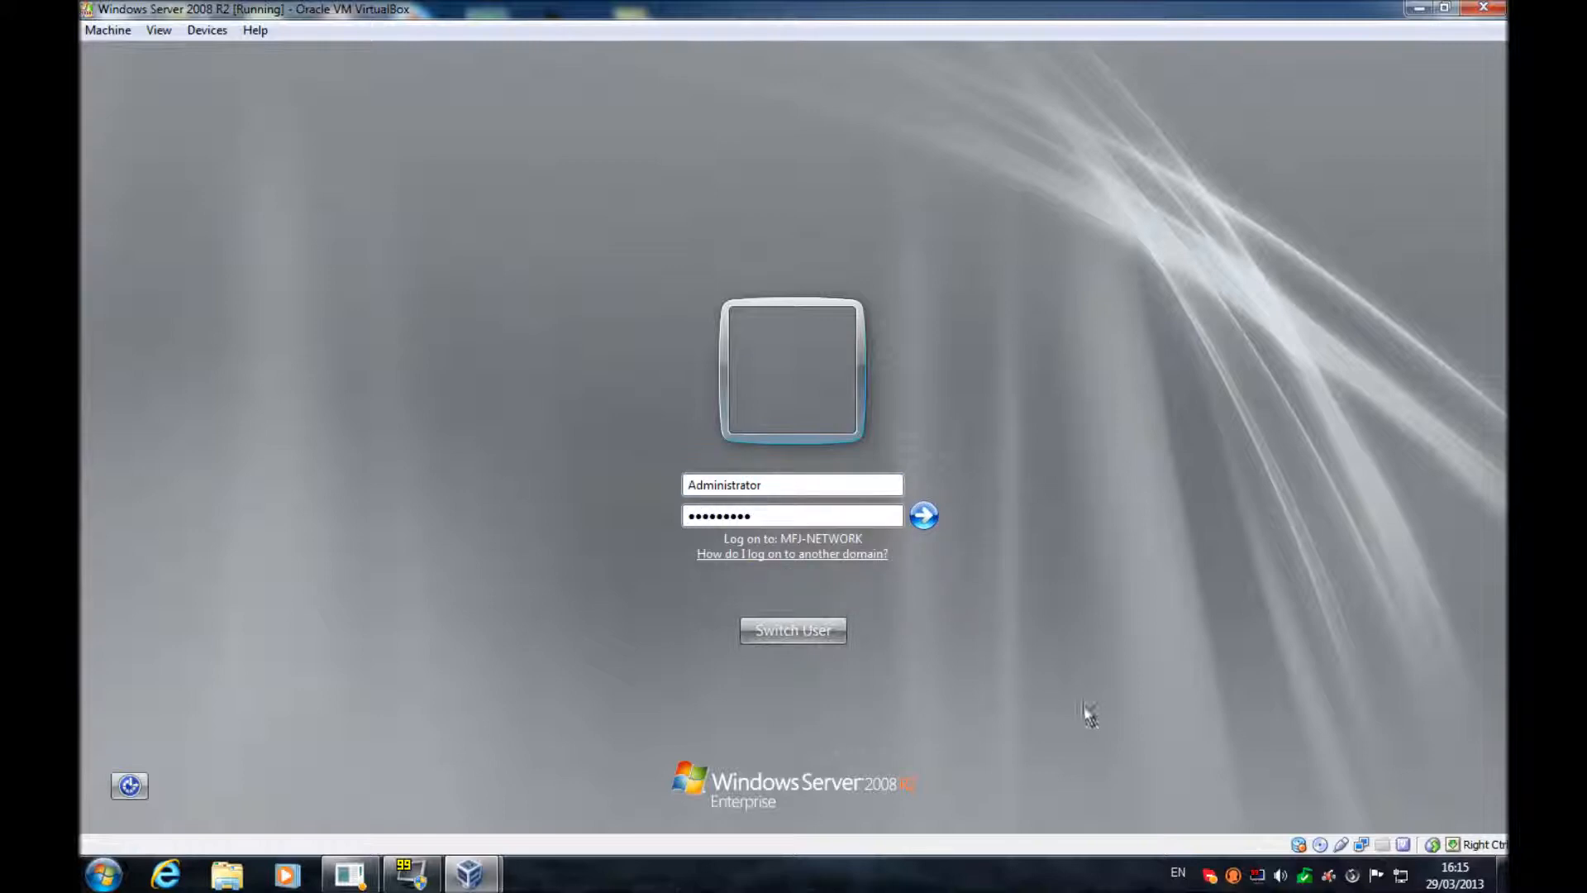
# Step: Replace the entered account password and log on to the MFJ-NETWORK domain
pyautogui.hotkey('ctrl', 'a')
pyautogui.write('••••')
pyautogui.press('capslock')
pyautogui.press('BackSpace')
pyautogui.press('capslock')
pyautogui.hotkey('ctrl', 'a')
pyautogui.write('••••••••••••')
pyautogui.press('Return')
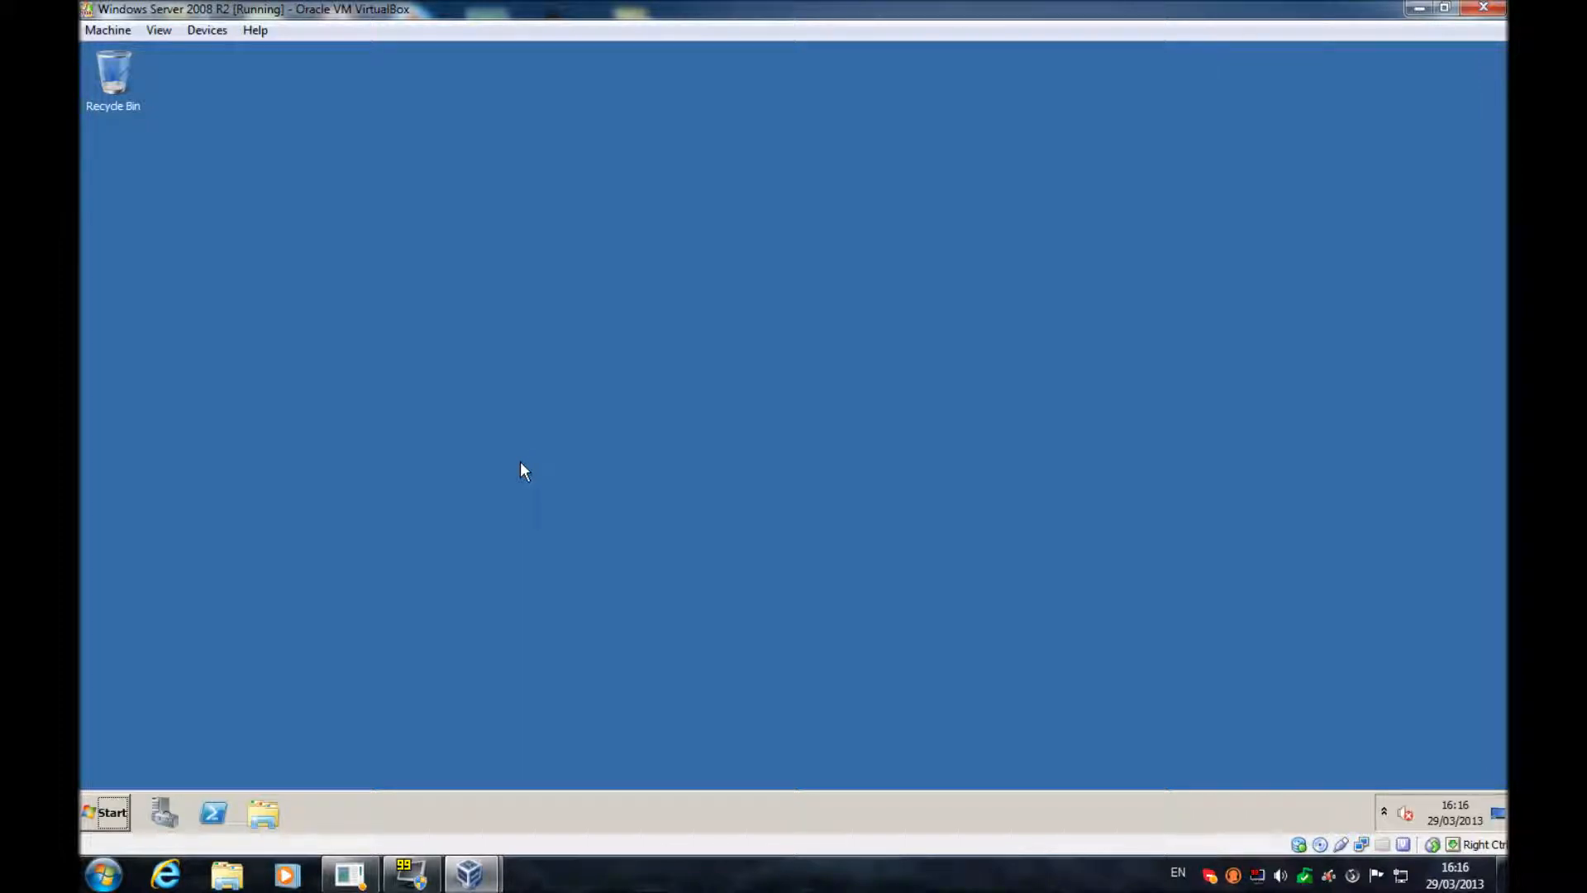
pyautogui.click(107, 813)
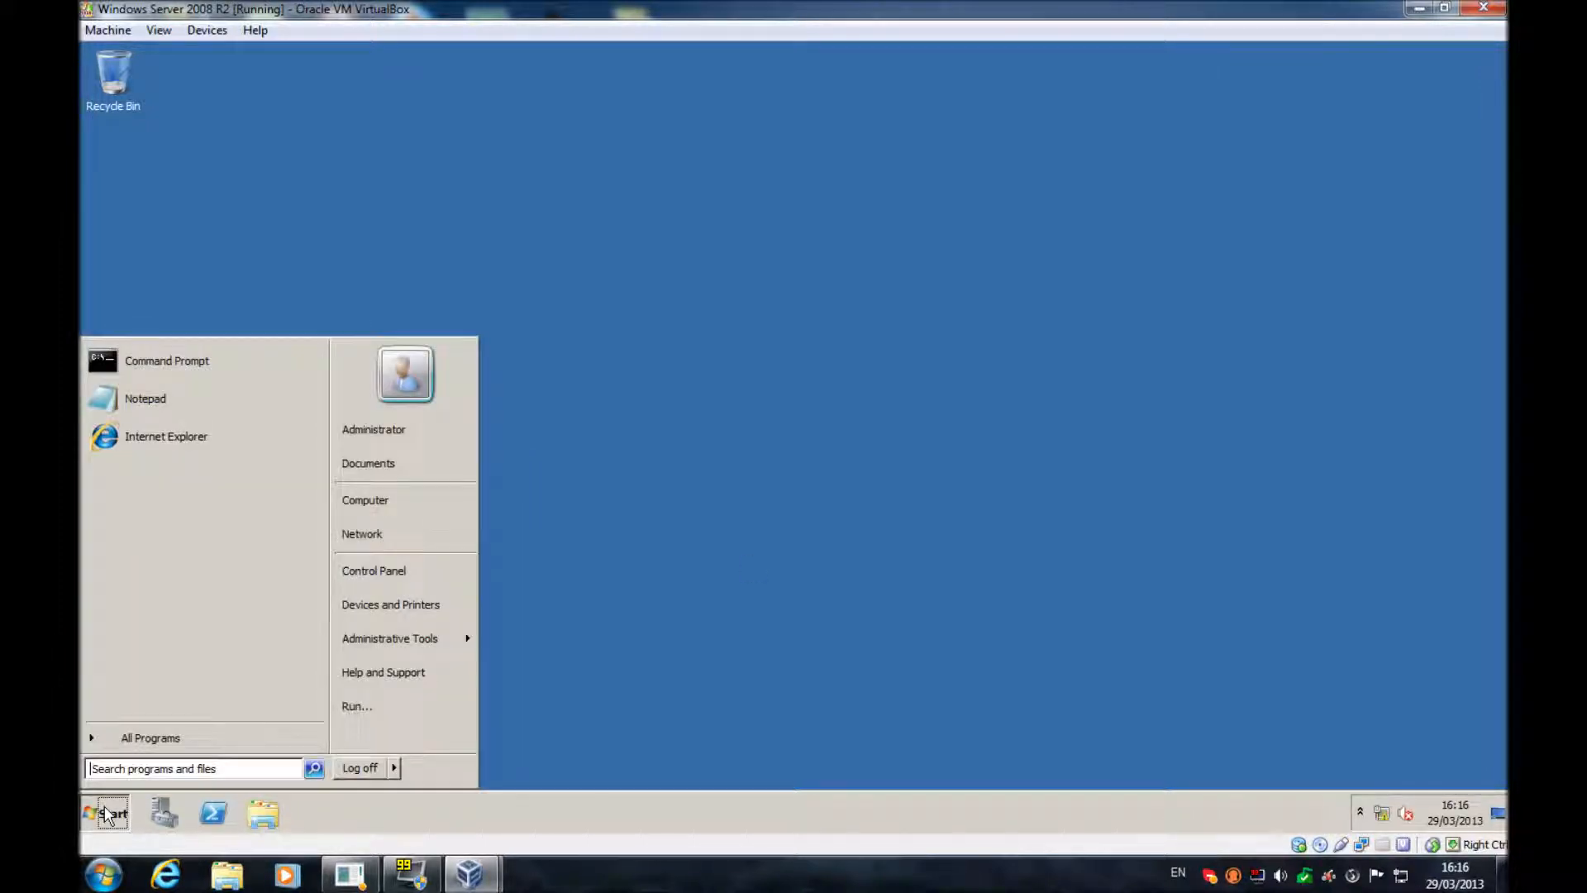
pyautogui.click(204, 736)
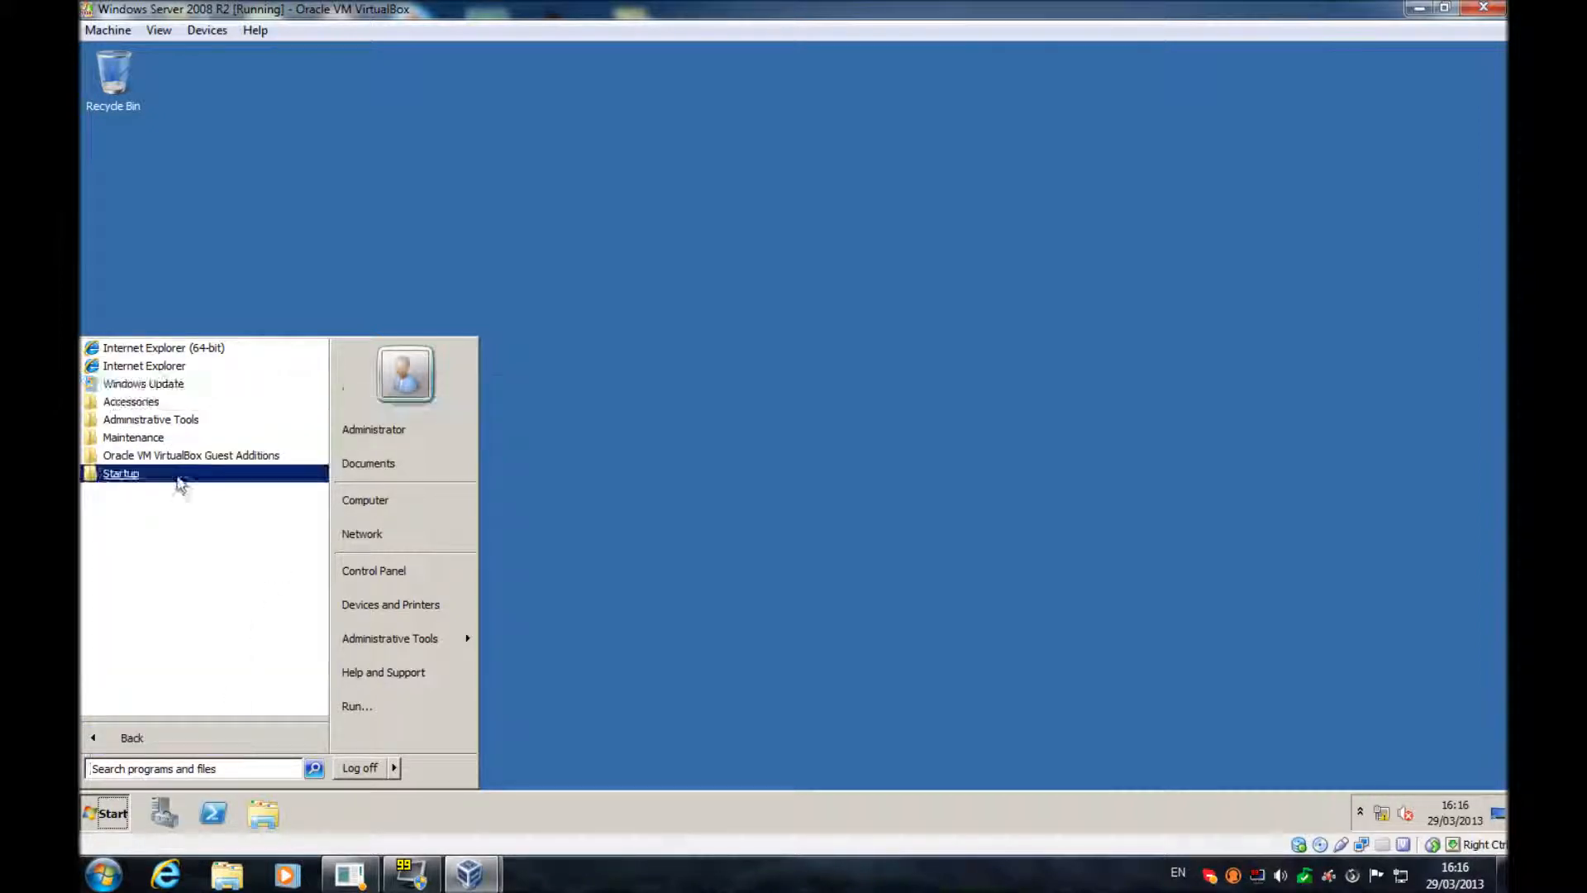
pyautogui.click(597, 554)
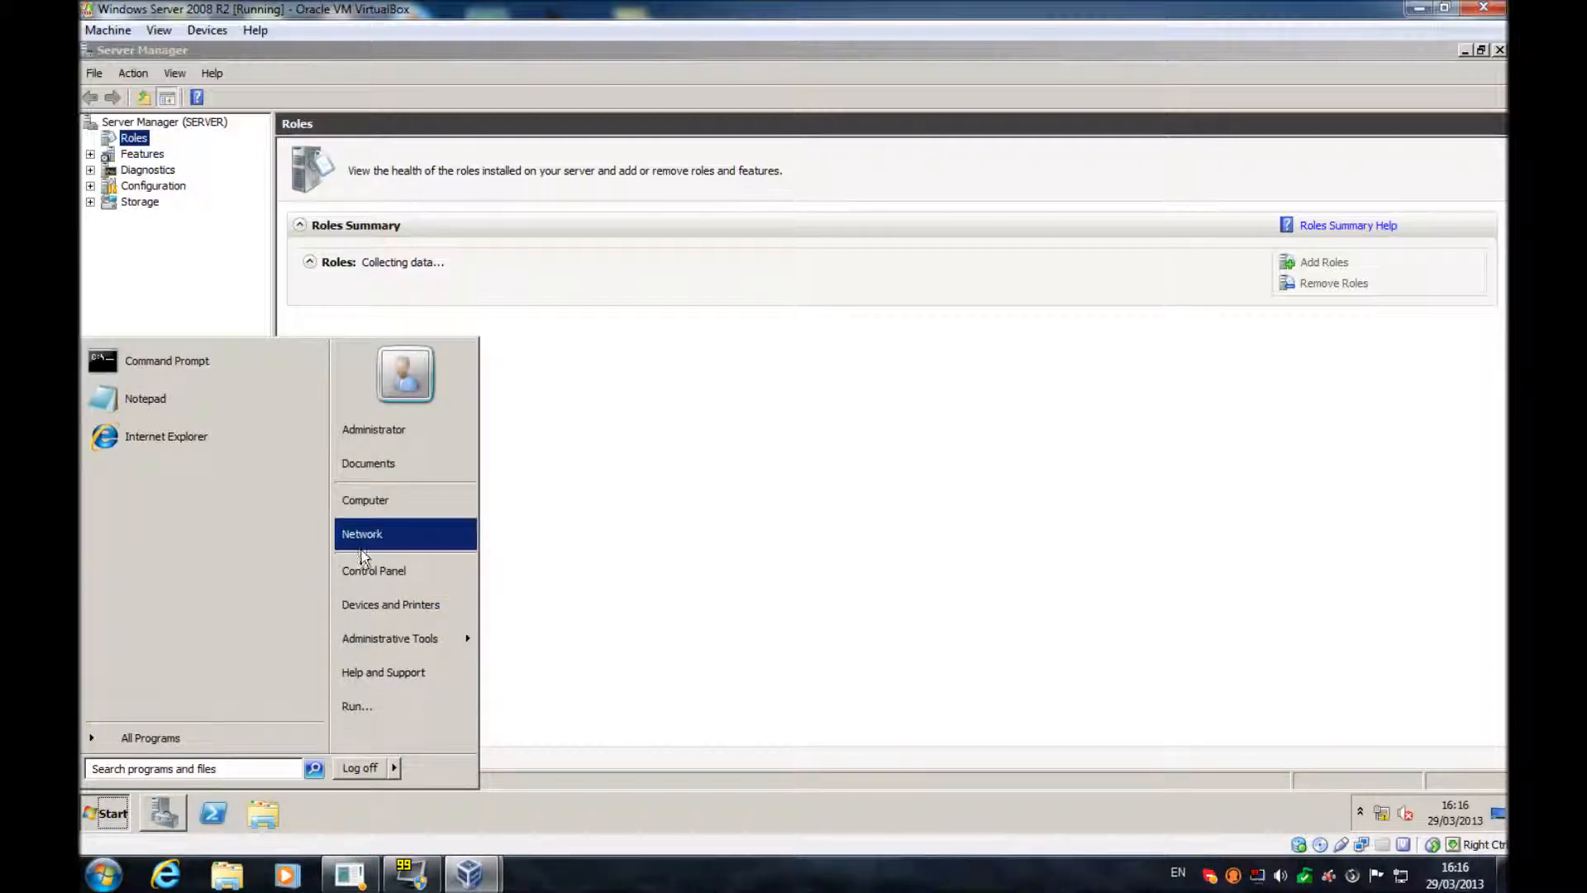
# Step: Review the installed roles and their status in Server Manager and minimize it
pyautogui.click(686, 594)
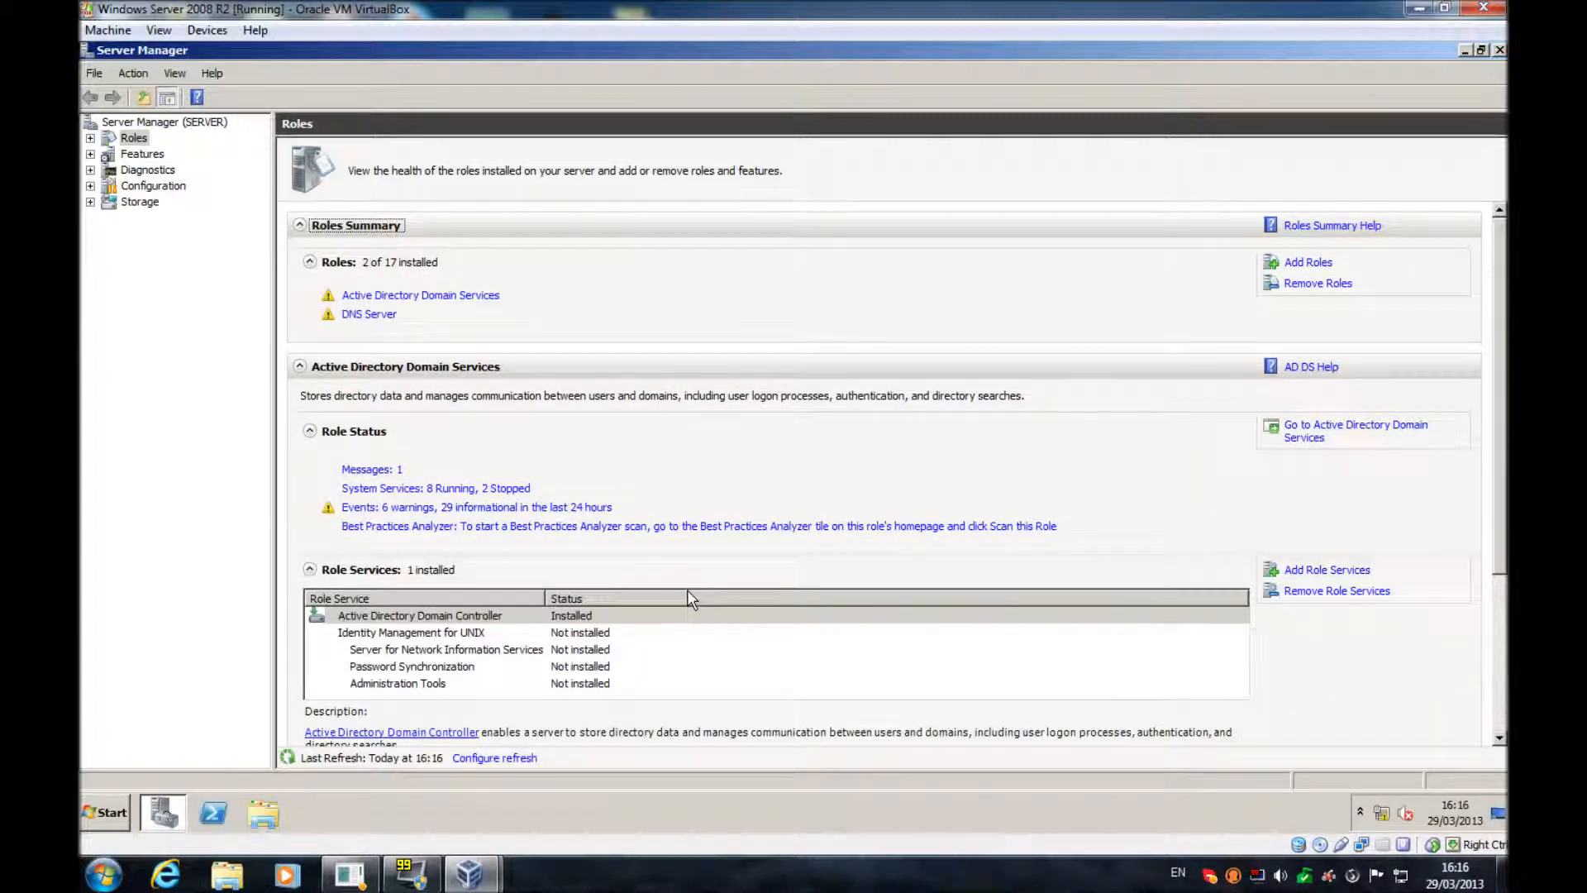
pyautogui.scroll(-5, 609, 500)
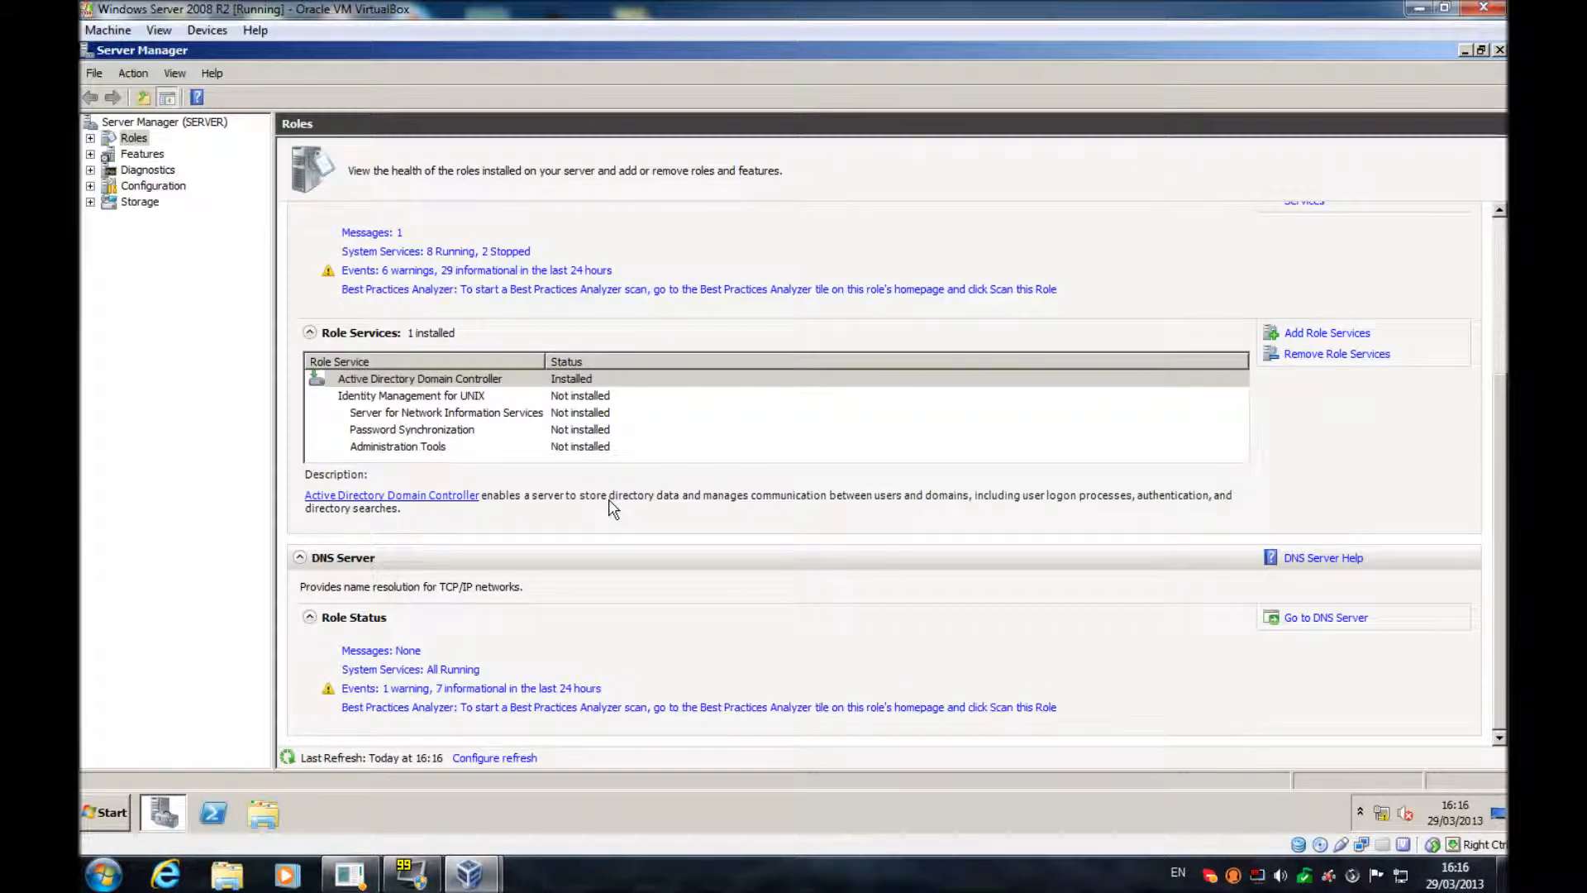
pyautogui.scroll(5, 612, 509)
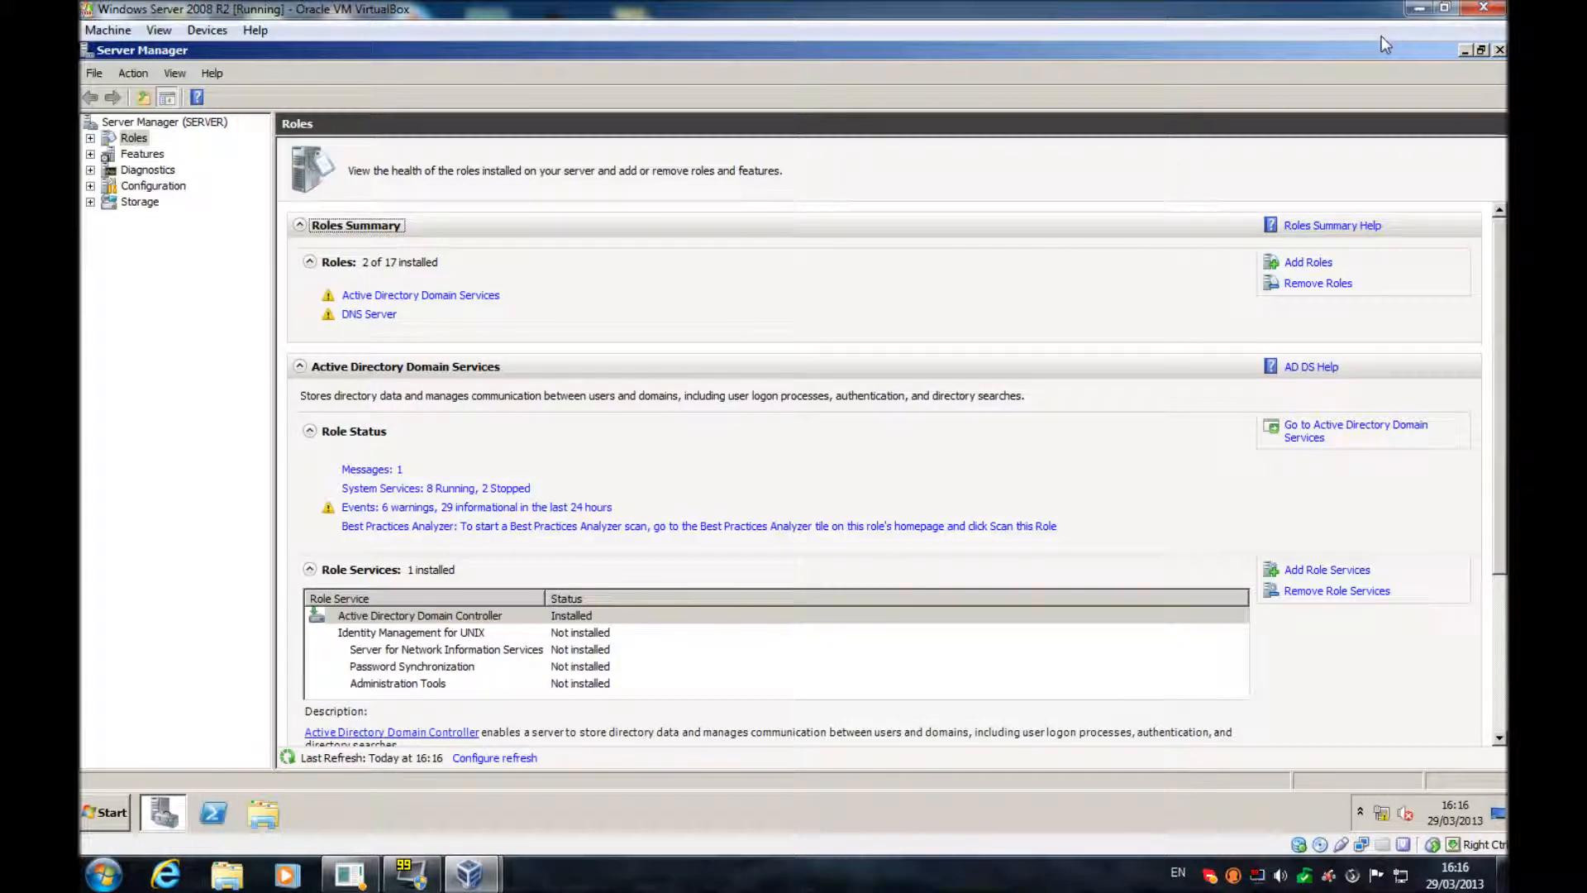
pyautogui.click(1463, 50)
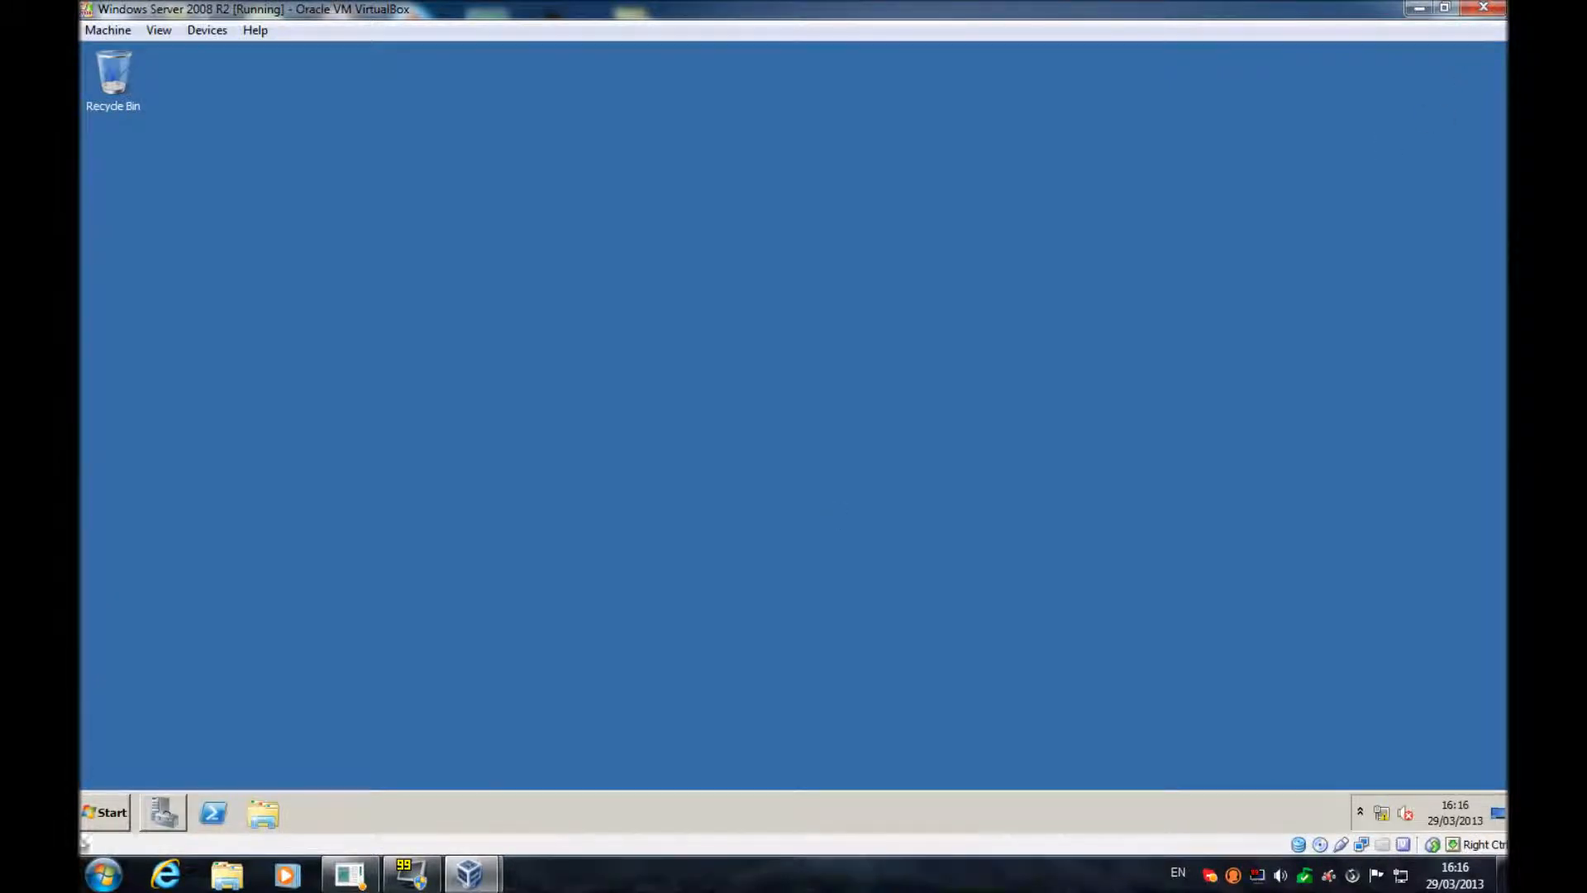
pyautogui.click(103, 814)
pyautogui.click(584, 754)
pyautogui.click(94, 830)
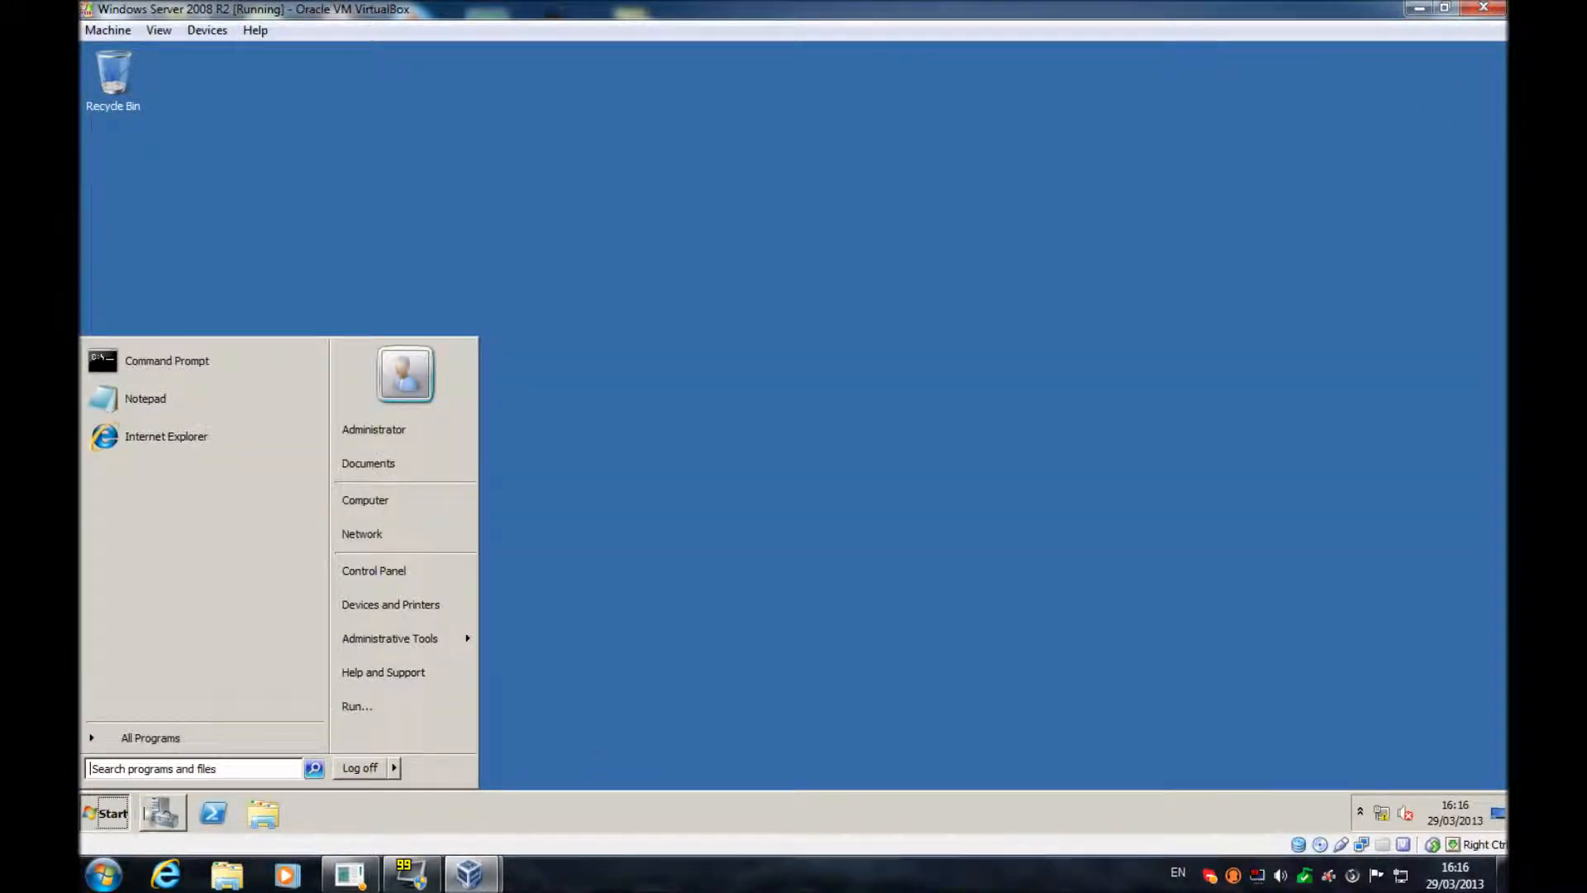
pyautogui.click(373, 583)
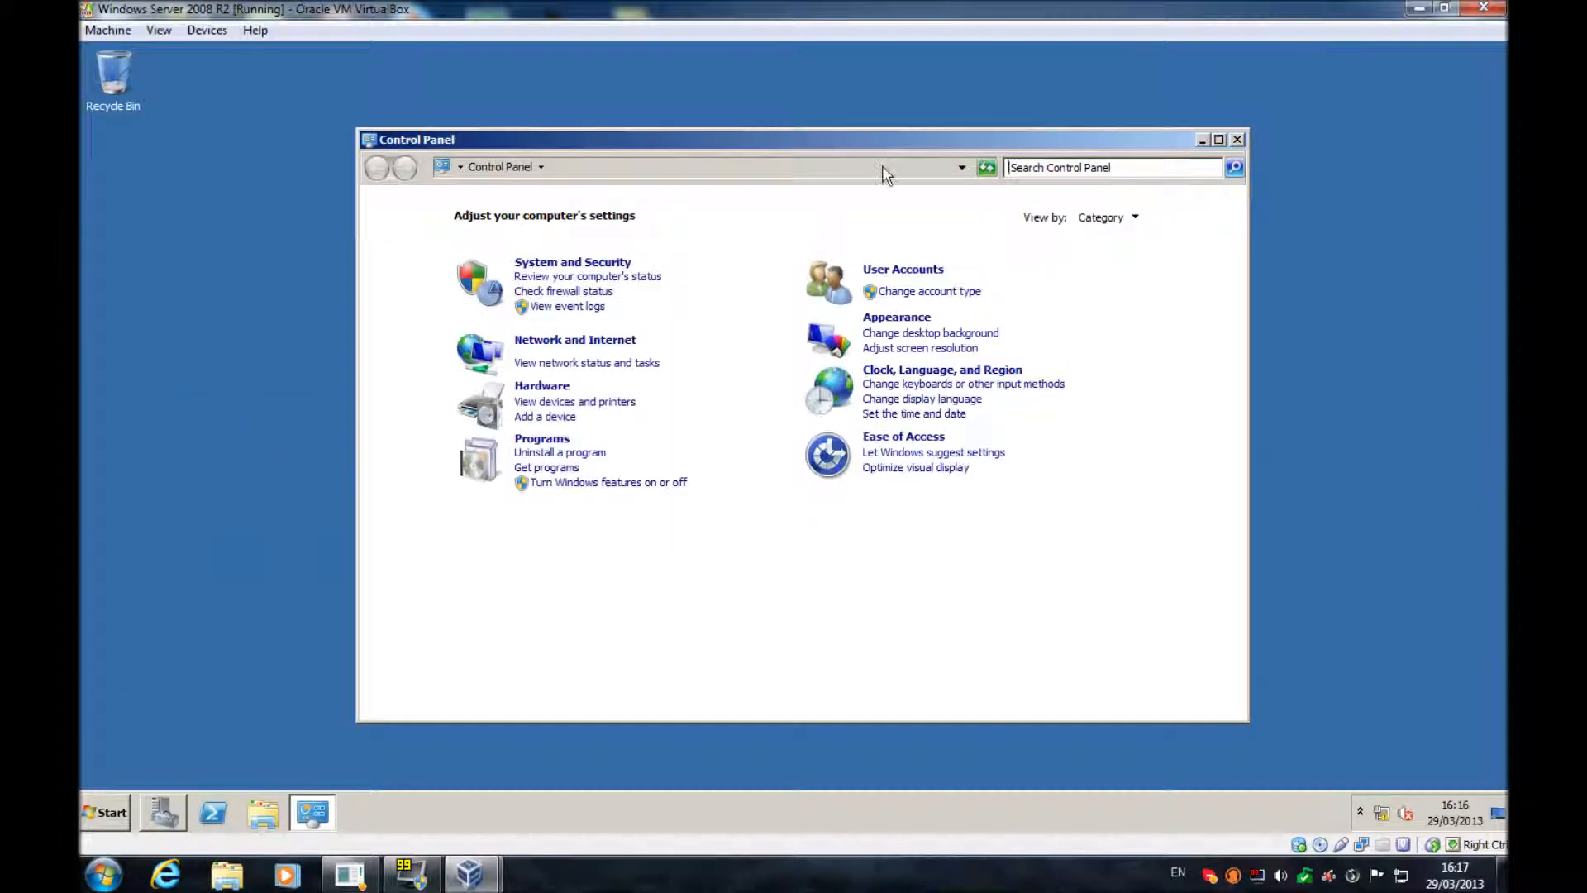
pyautogui.click(1236, 140)
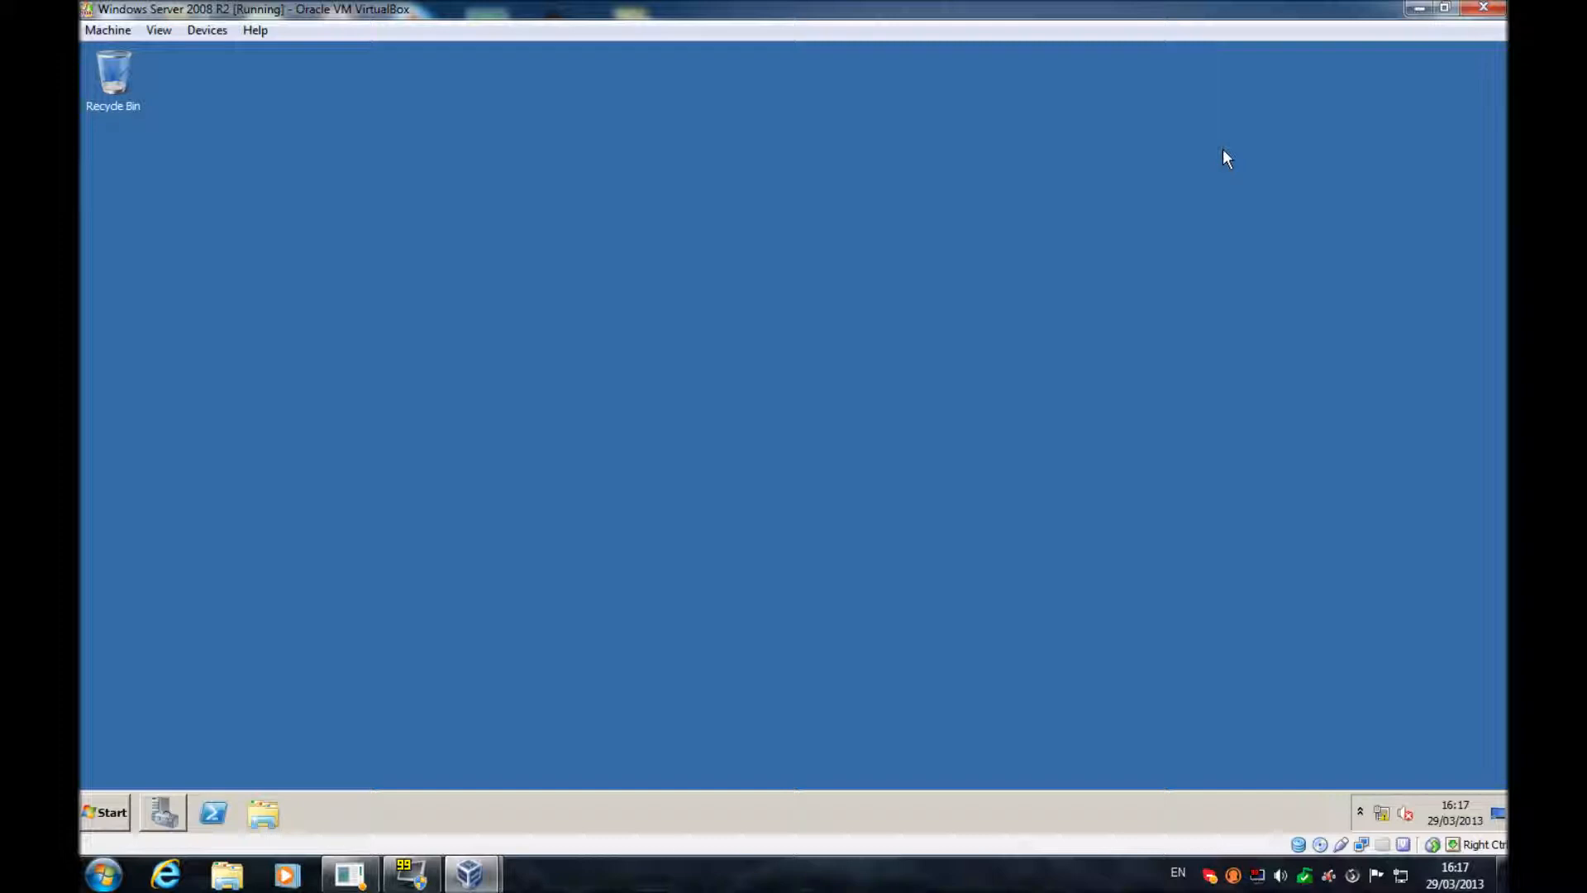
pyautogui.rightClick(1208, 154)
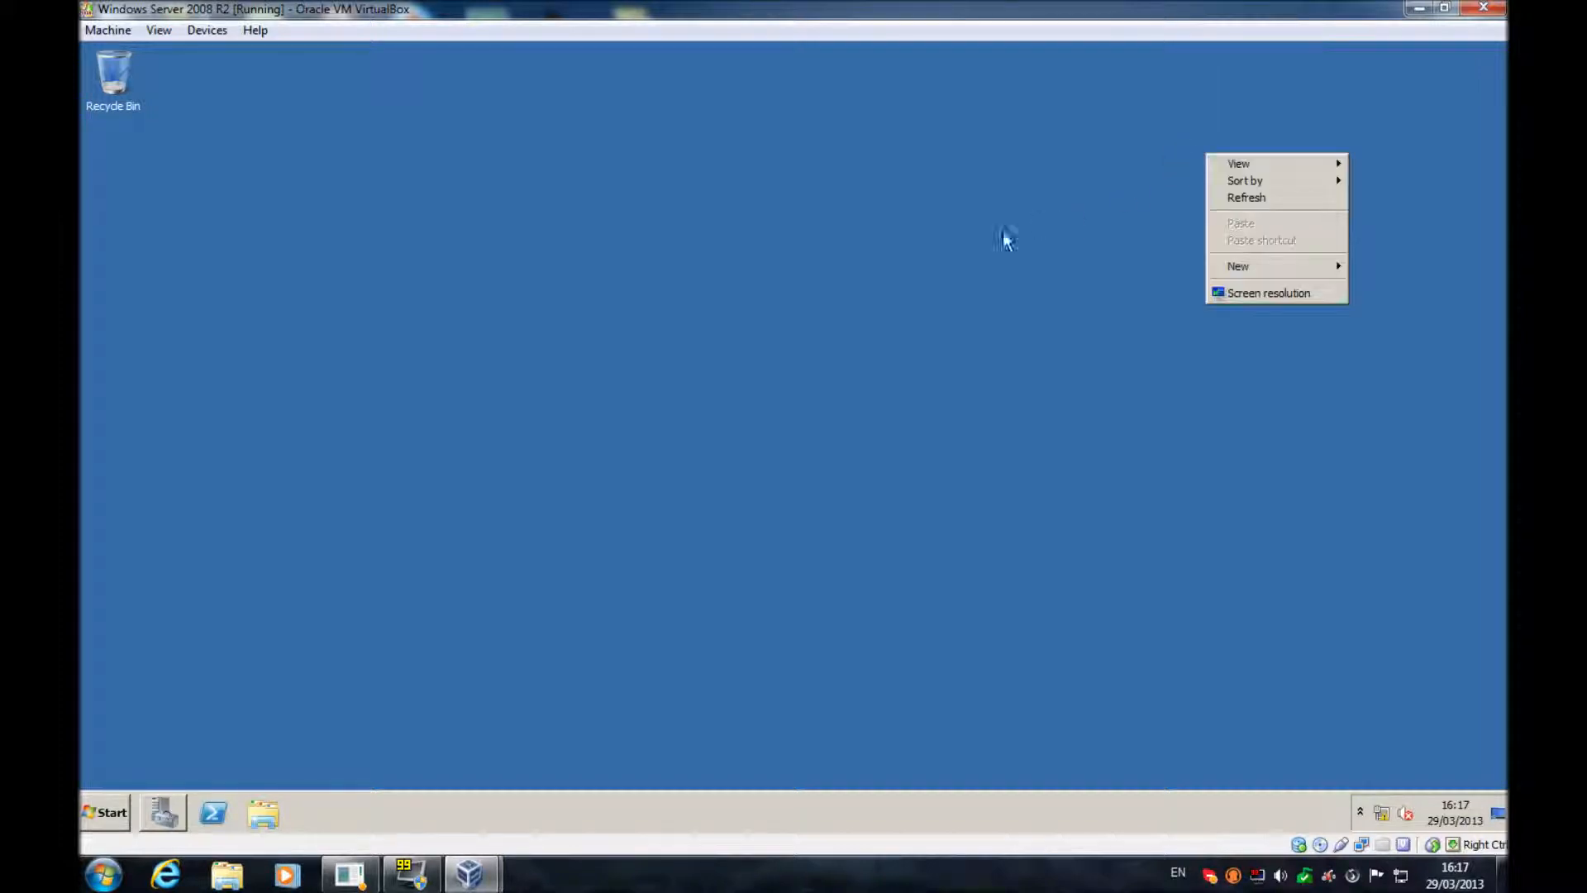
pyautogui.click(968, 260)
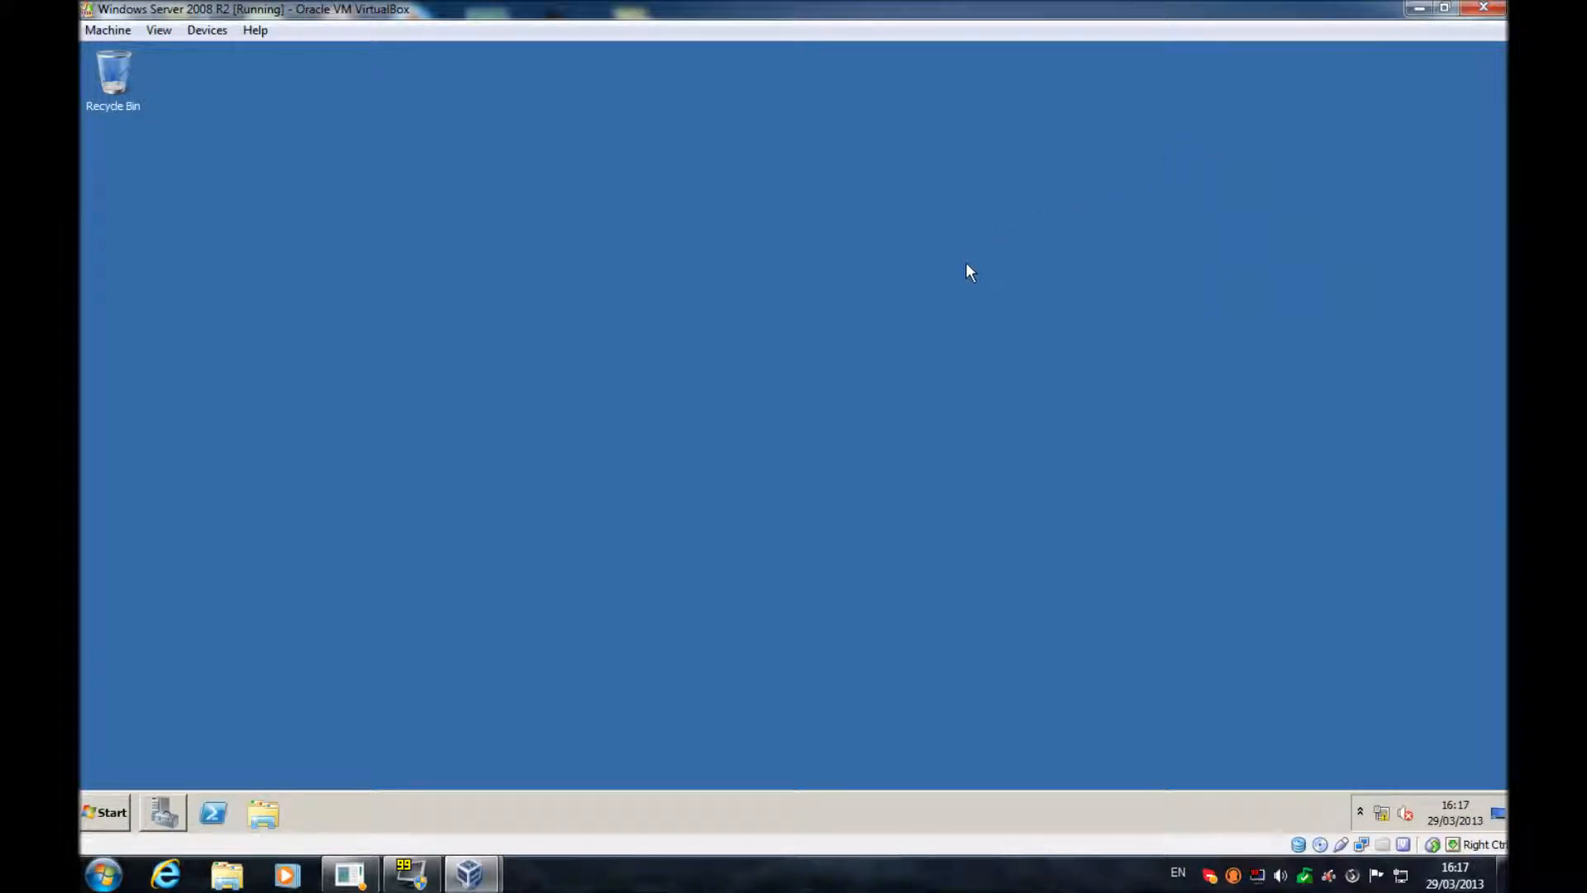
# Step: Restore Server Manager and examine the Active Directory Domain Services and DNS Server role sections
pyautogui.click(160, 810)
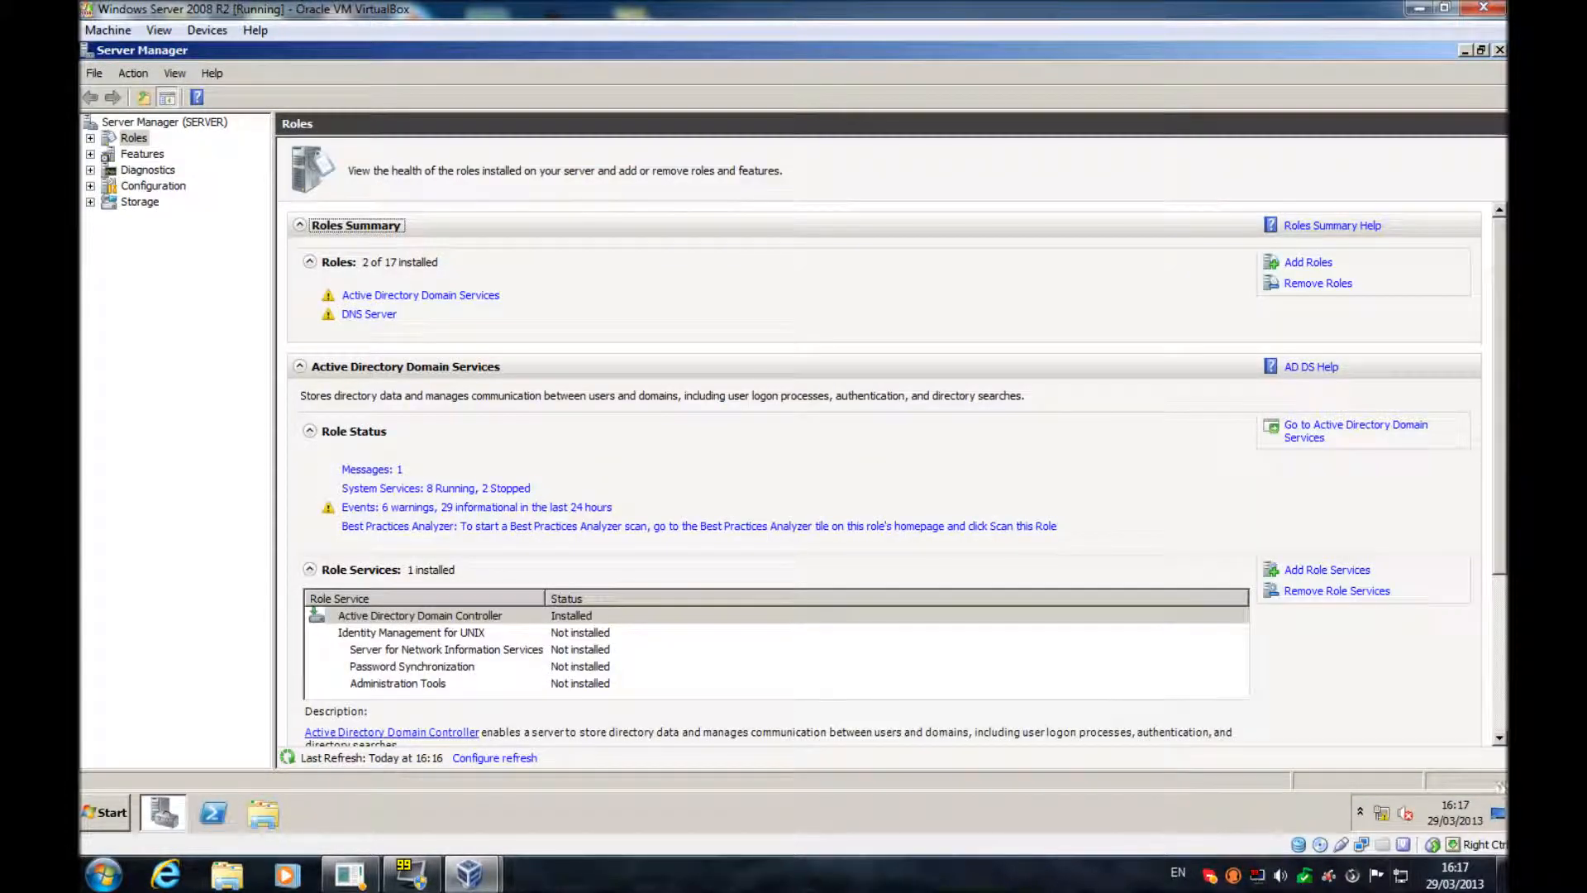
pyautogui.scroll(-4, 1499, 744)
pyautogui.scroll(-4, 1499, 744)
pyautogui.scroll(-3, 1499, 752)
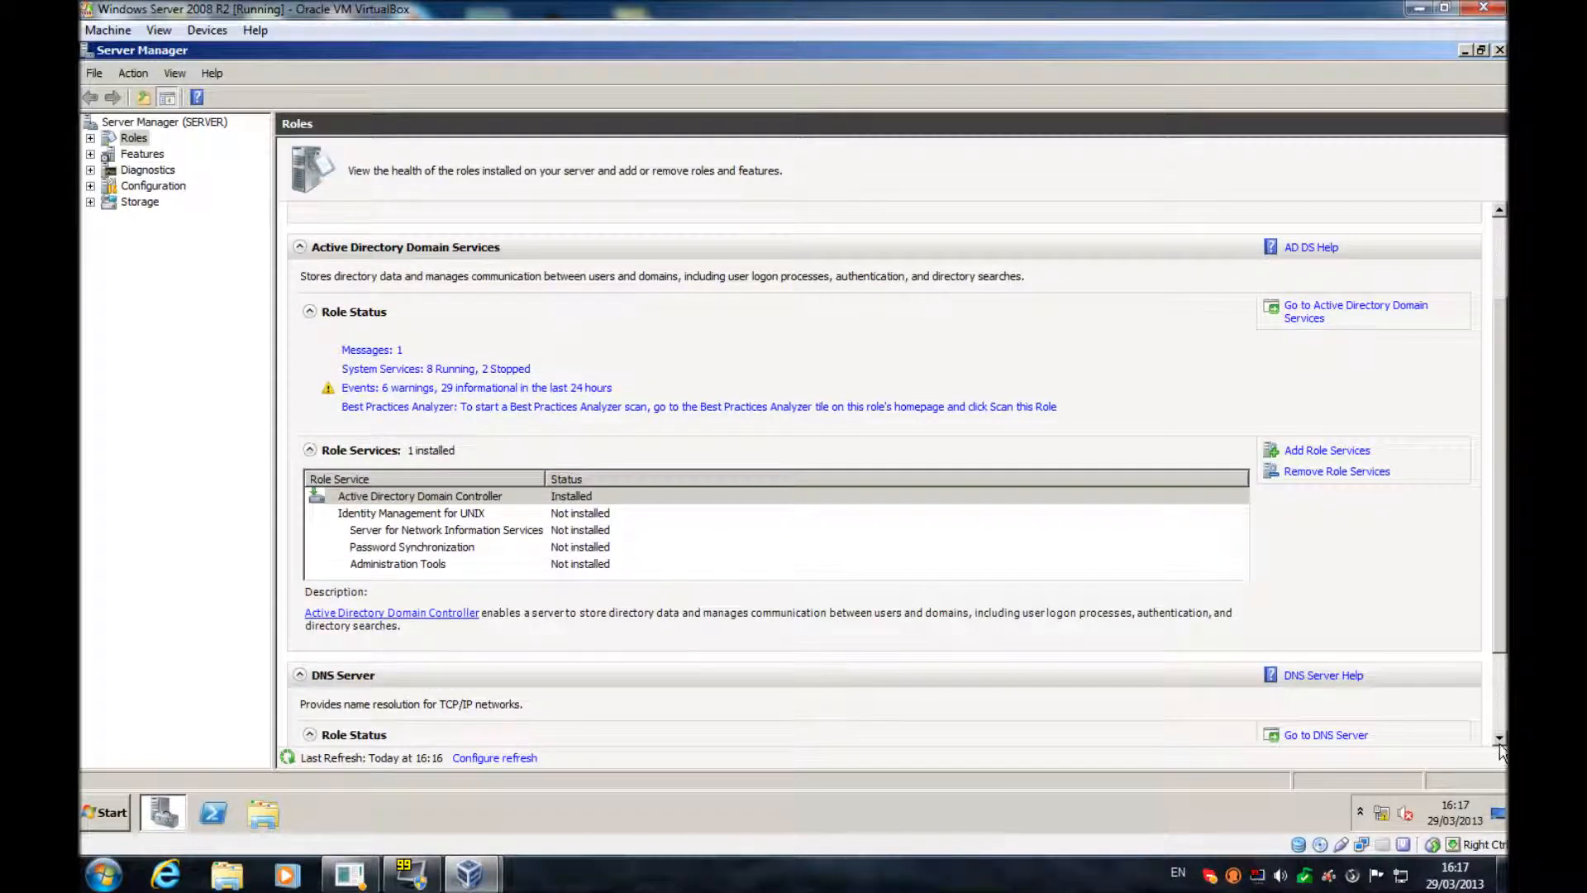
pyautogui.scroll(-3, 1501, 748)
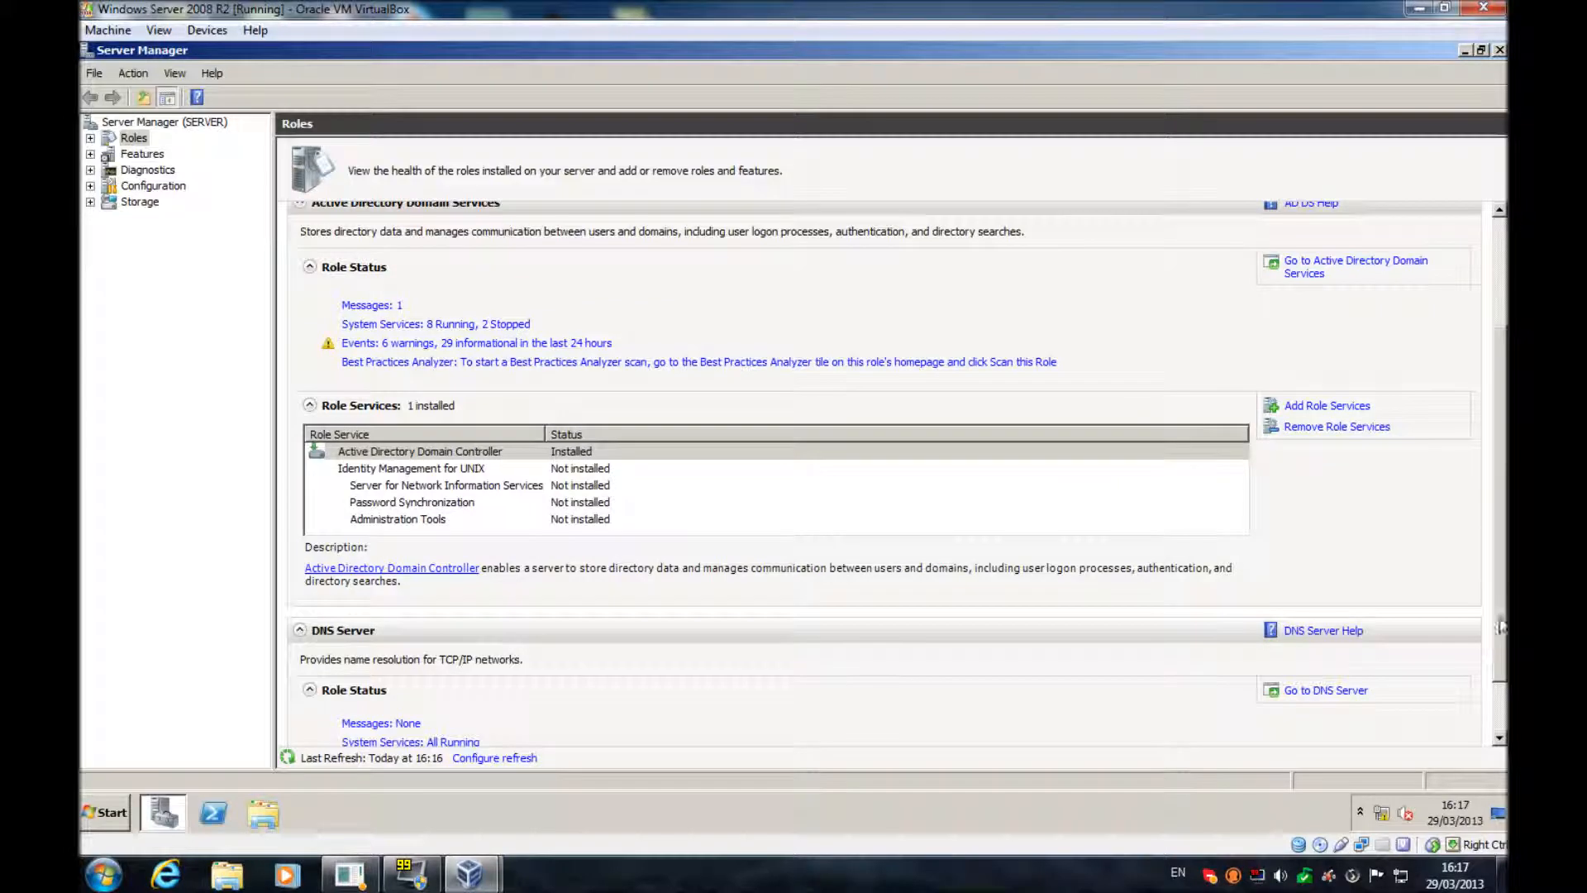
pyautogui.scroll(10, 1496, 697)
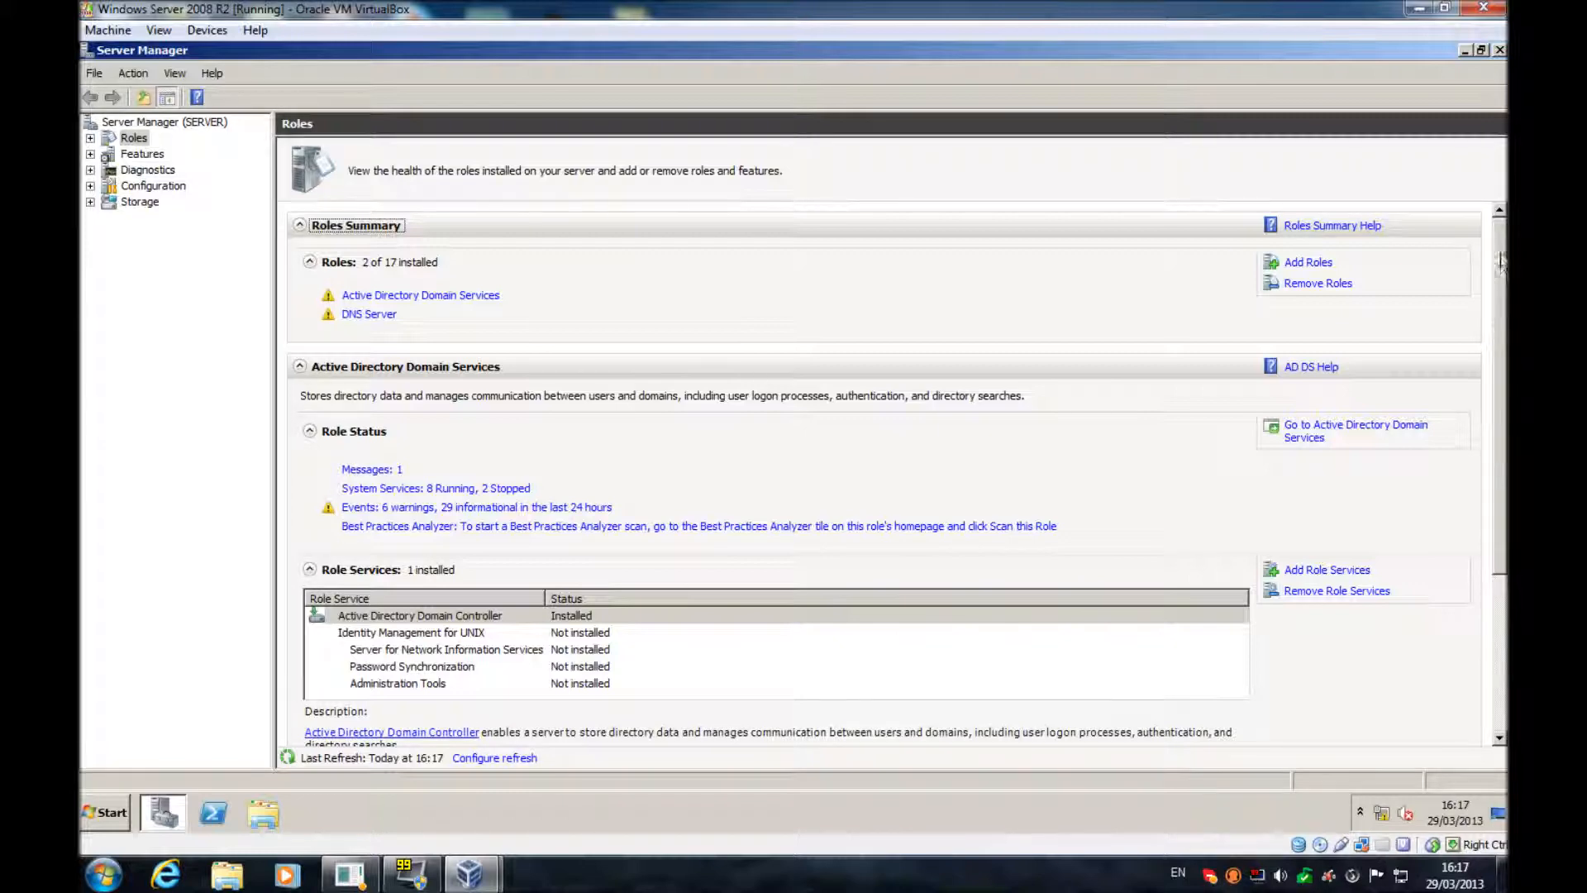
pyautogui.scroll(-3, 1492, 331)
pyautogui.scroll(3, 1482, 264)
pyautogui.scroll(1, 1482, 265)
# Step: Start adding roles, select the DHCP Server role and continue past its introduction
pyautogui.click(1308, 263)
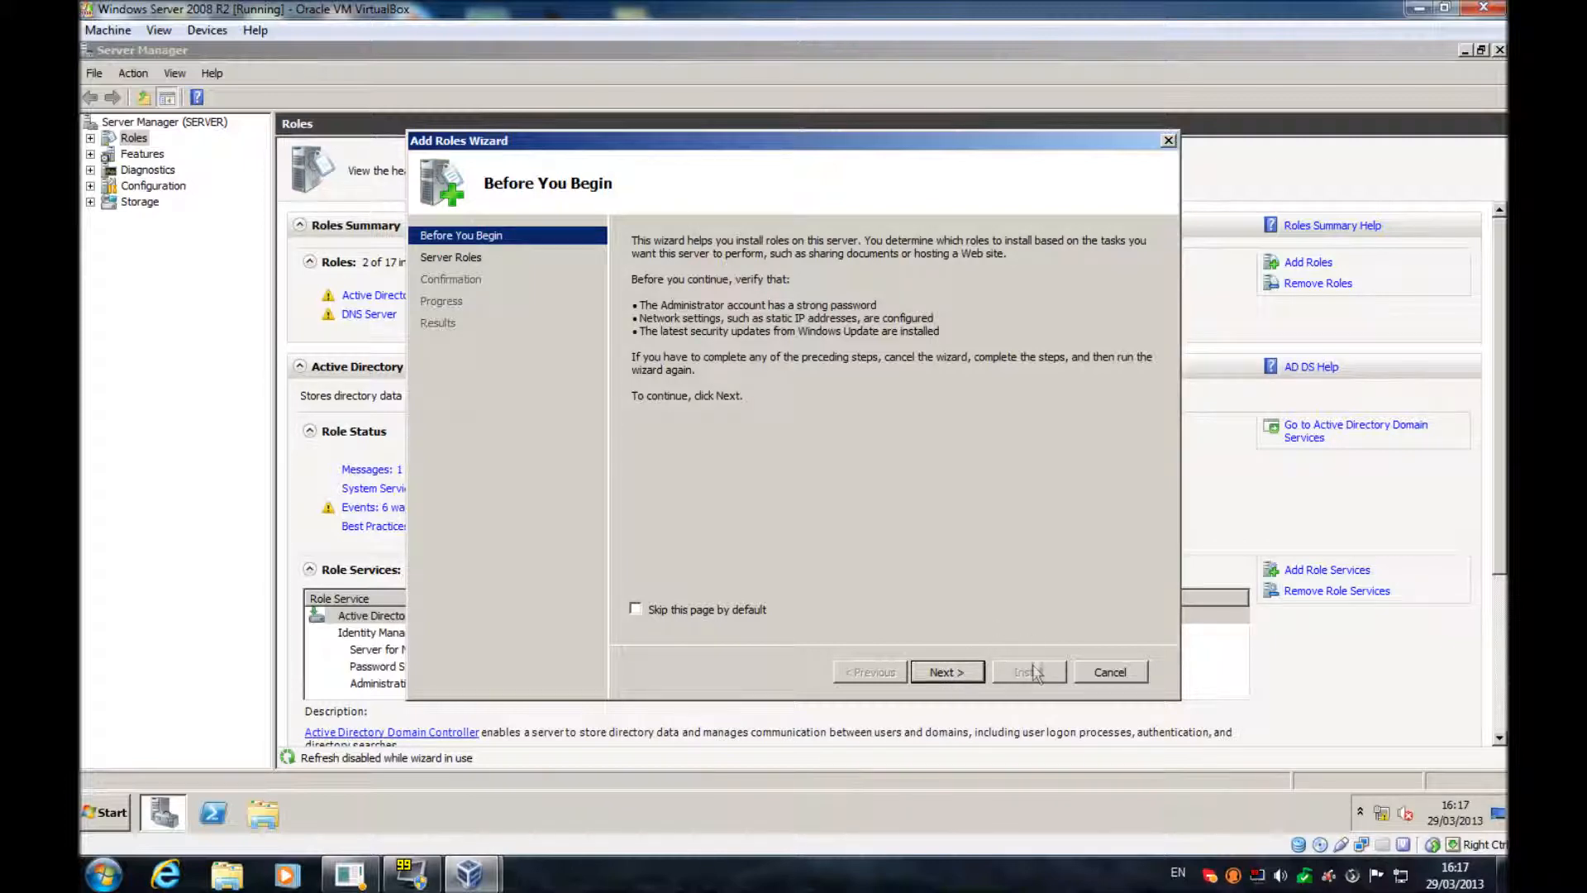
pyautogui.click(978, 678)
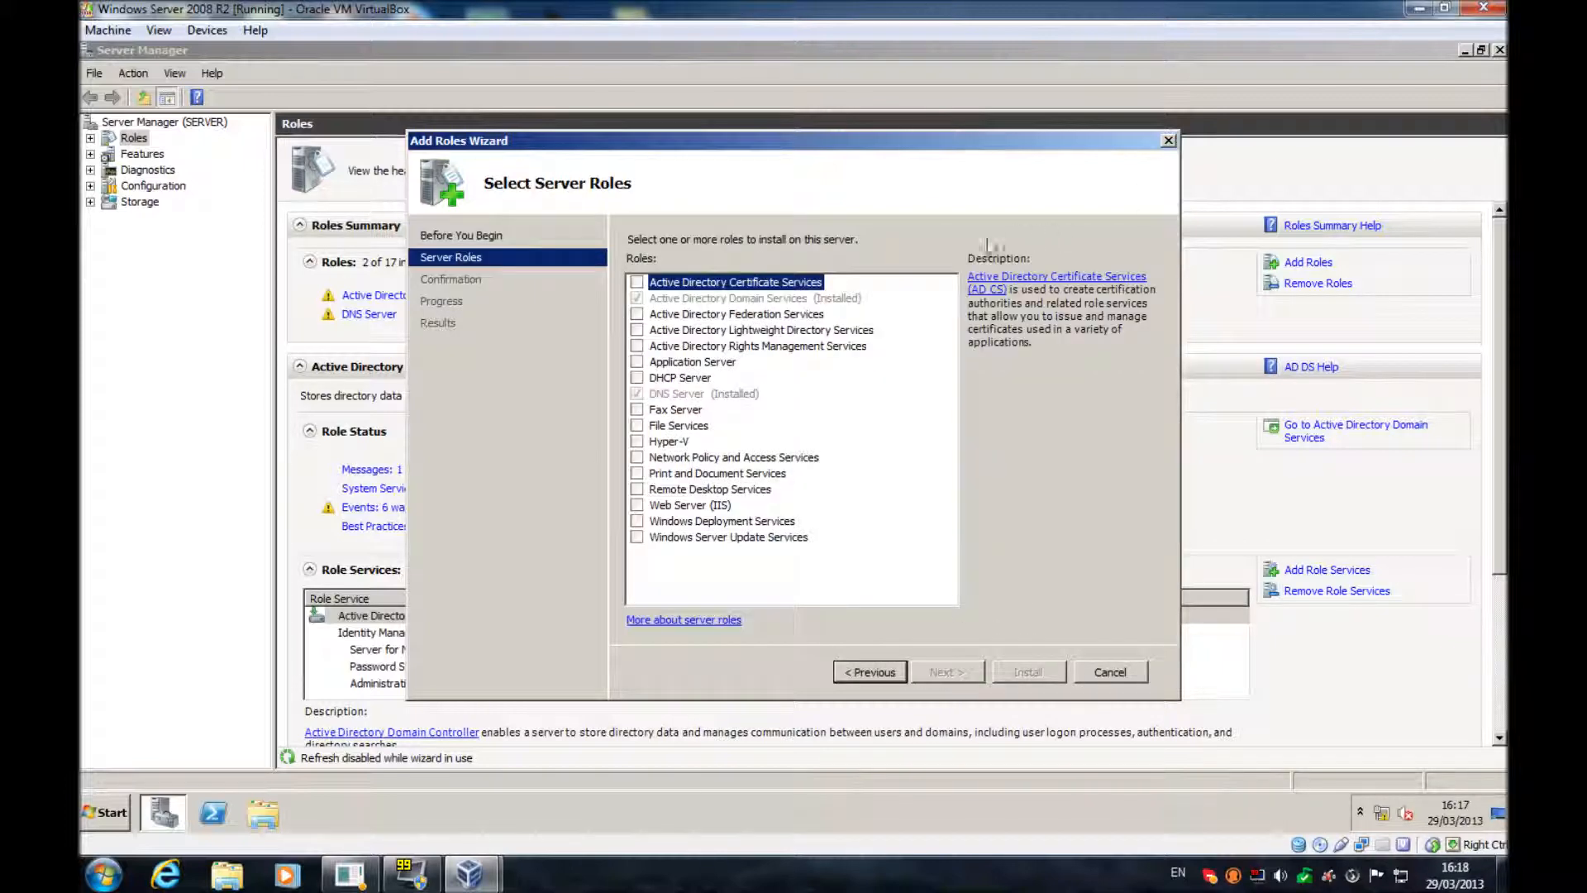
pyautogui.click(636, 379)
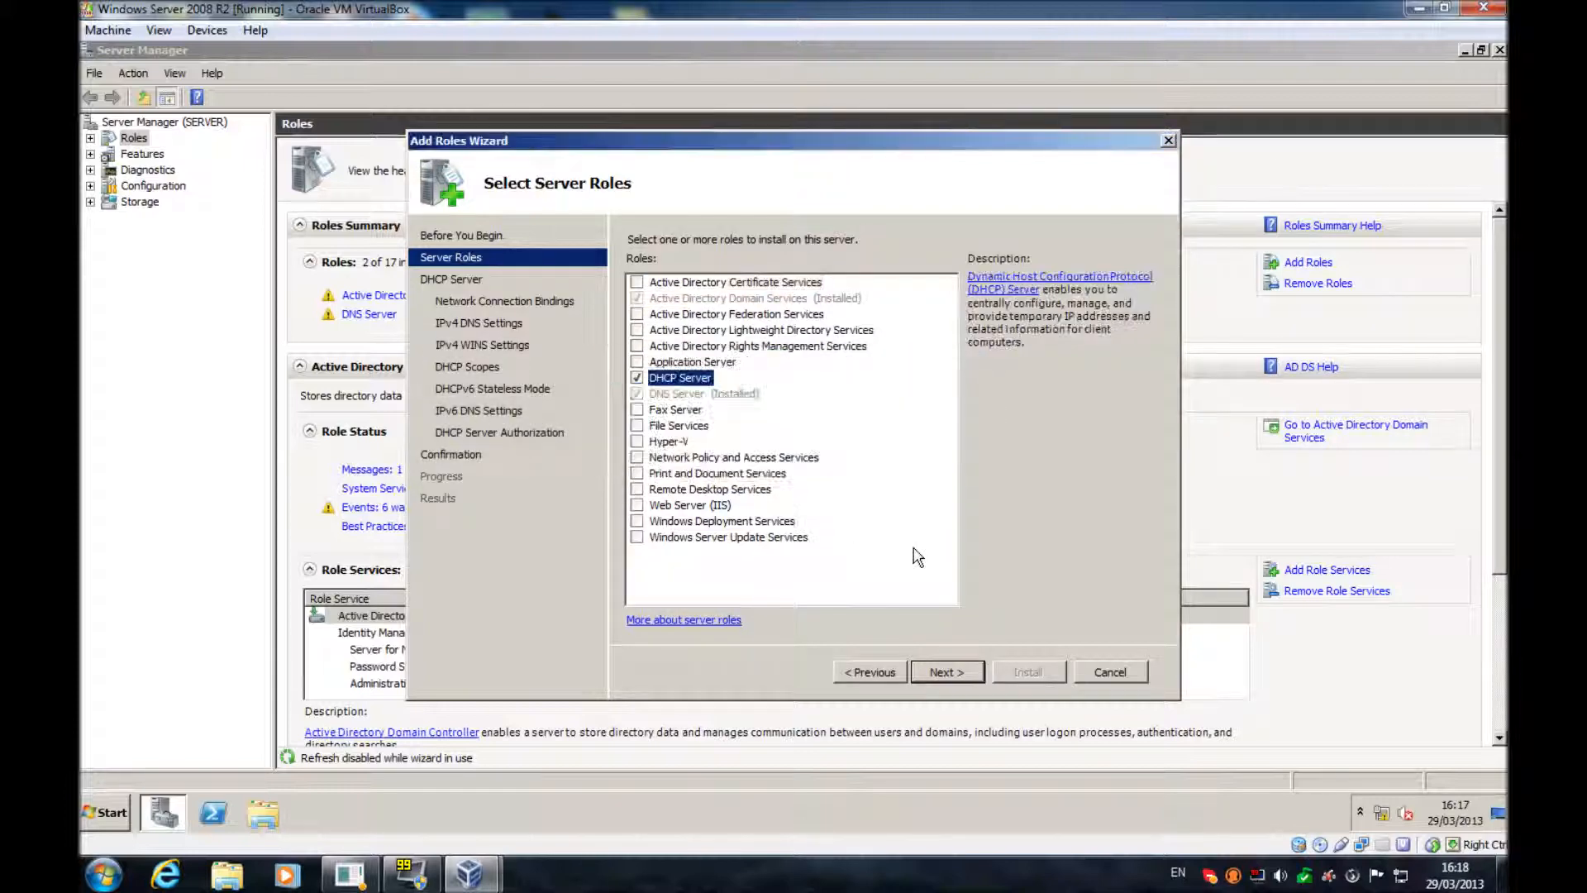
pyautogui.click(936, 668)
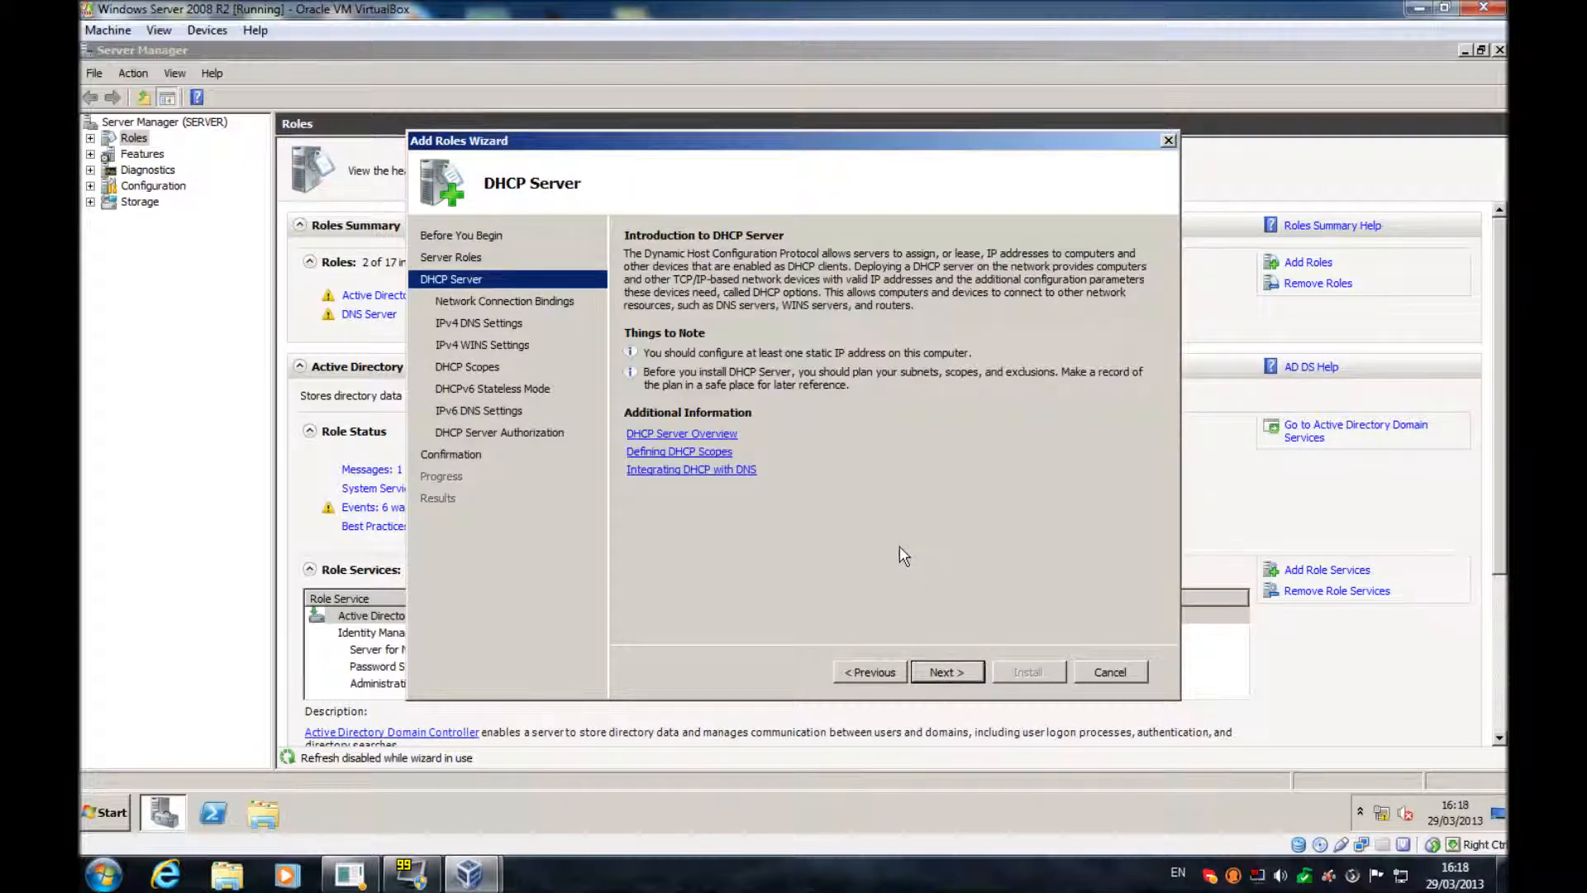
pyautogui.click(939, 671)
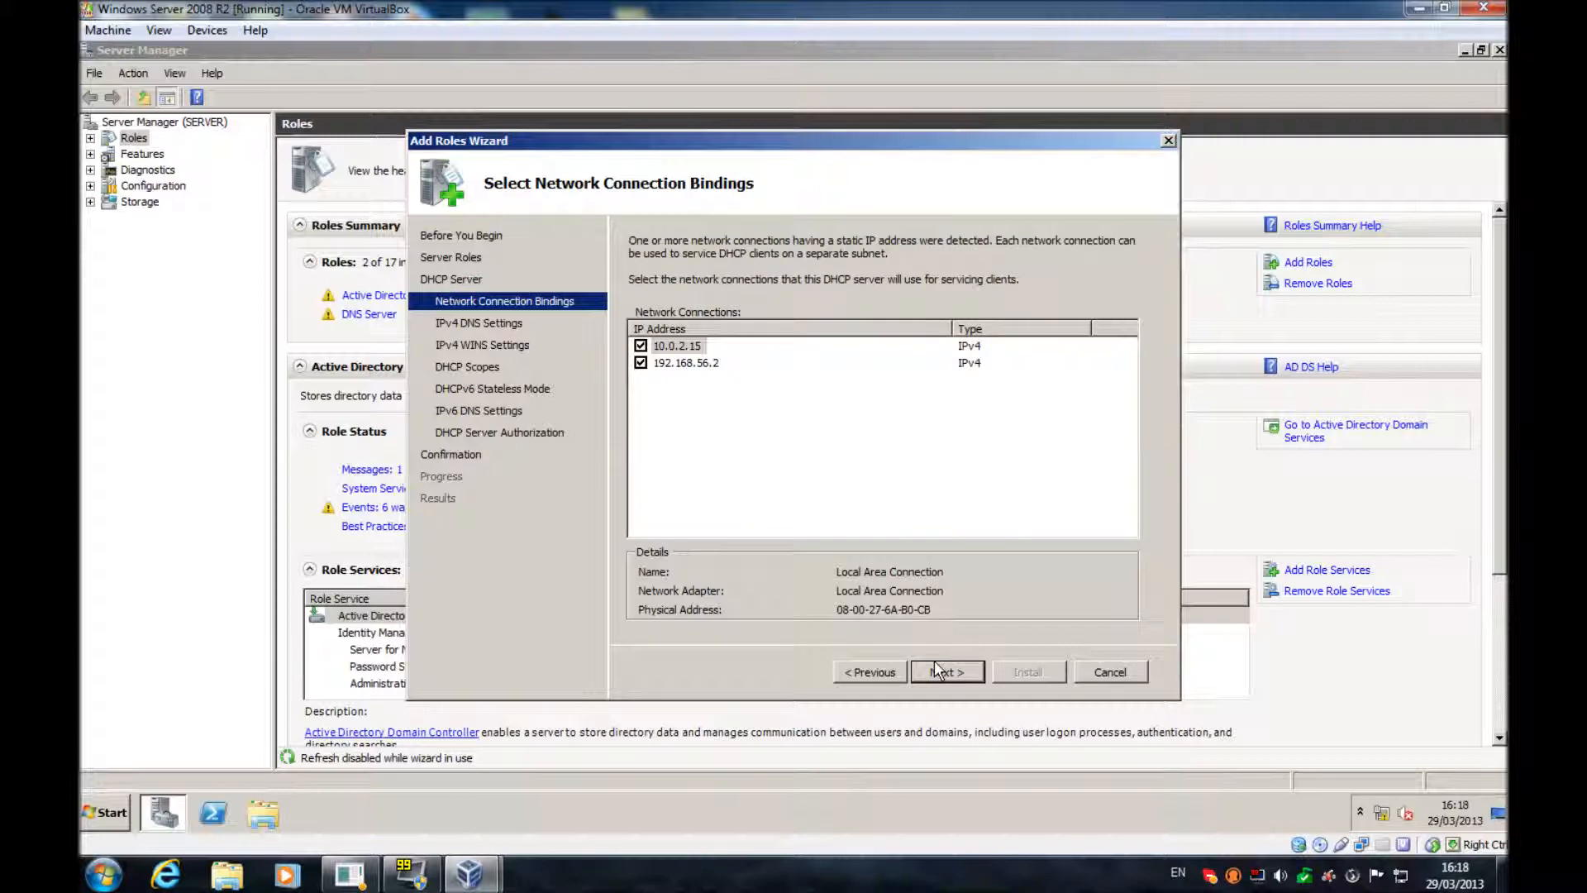
# Step: Exclude the 10.0.2.15 connection from the DHCP server bindings, keeping only 192.168.56.2, and continue
pyautogui.click(694, 363)
pyautogui.click(687, 345)
pyautogui.click(682, 362)
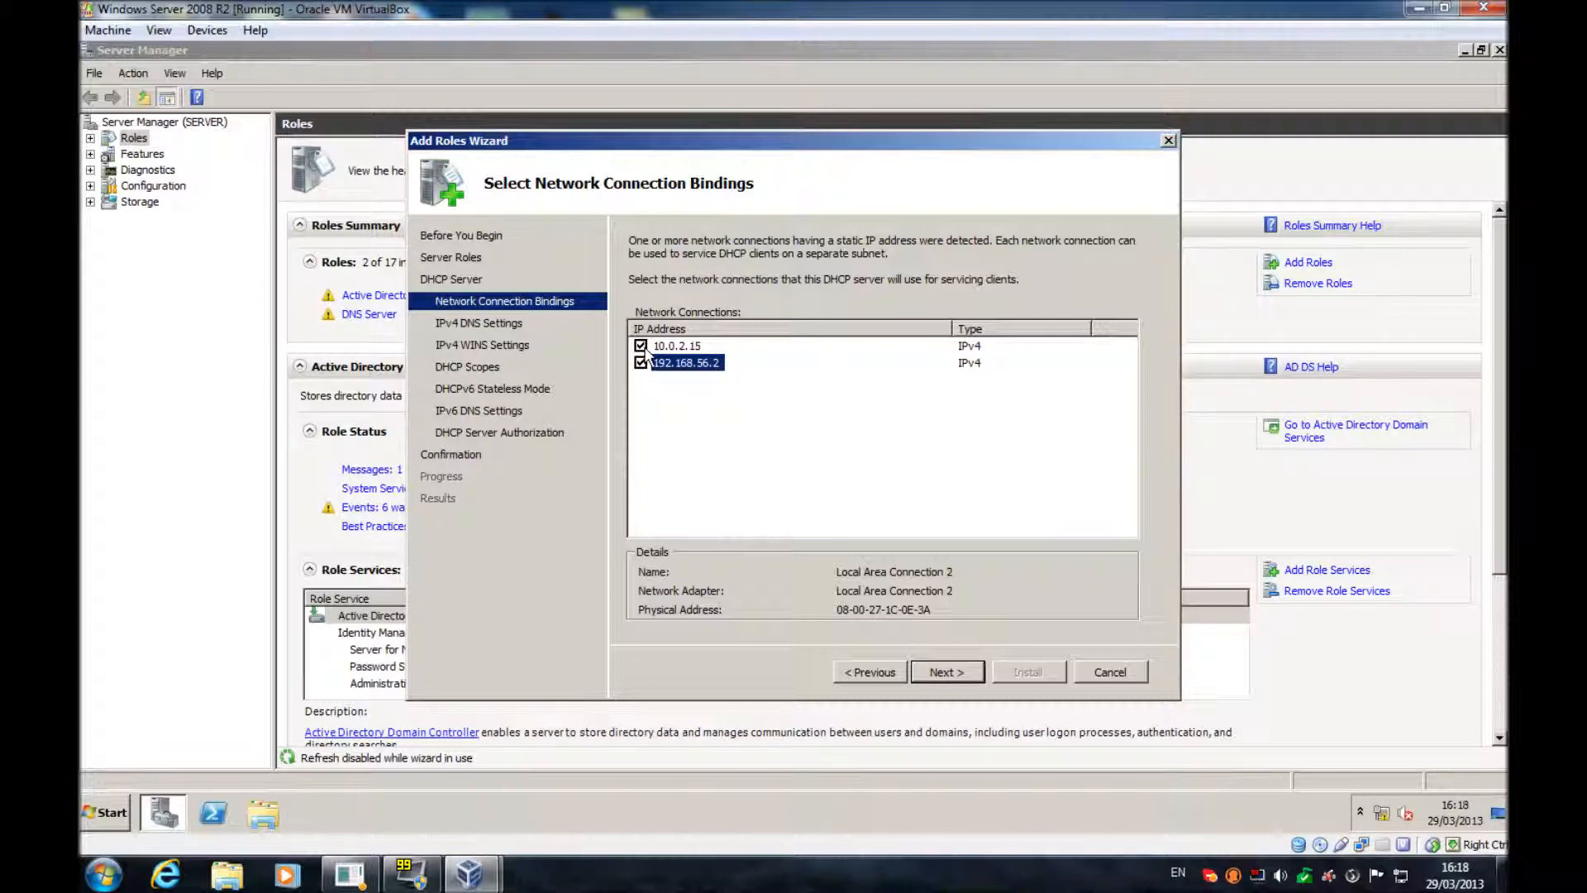
pyautogui.click(641, 346)
pyautogui.click(942, 688)
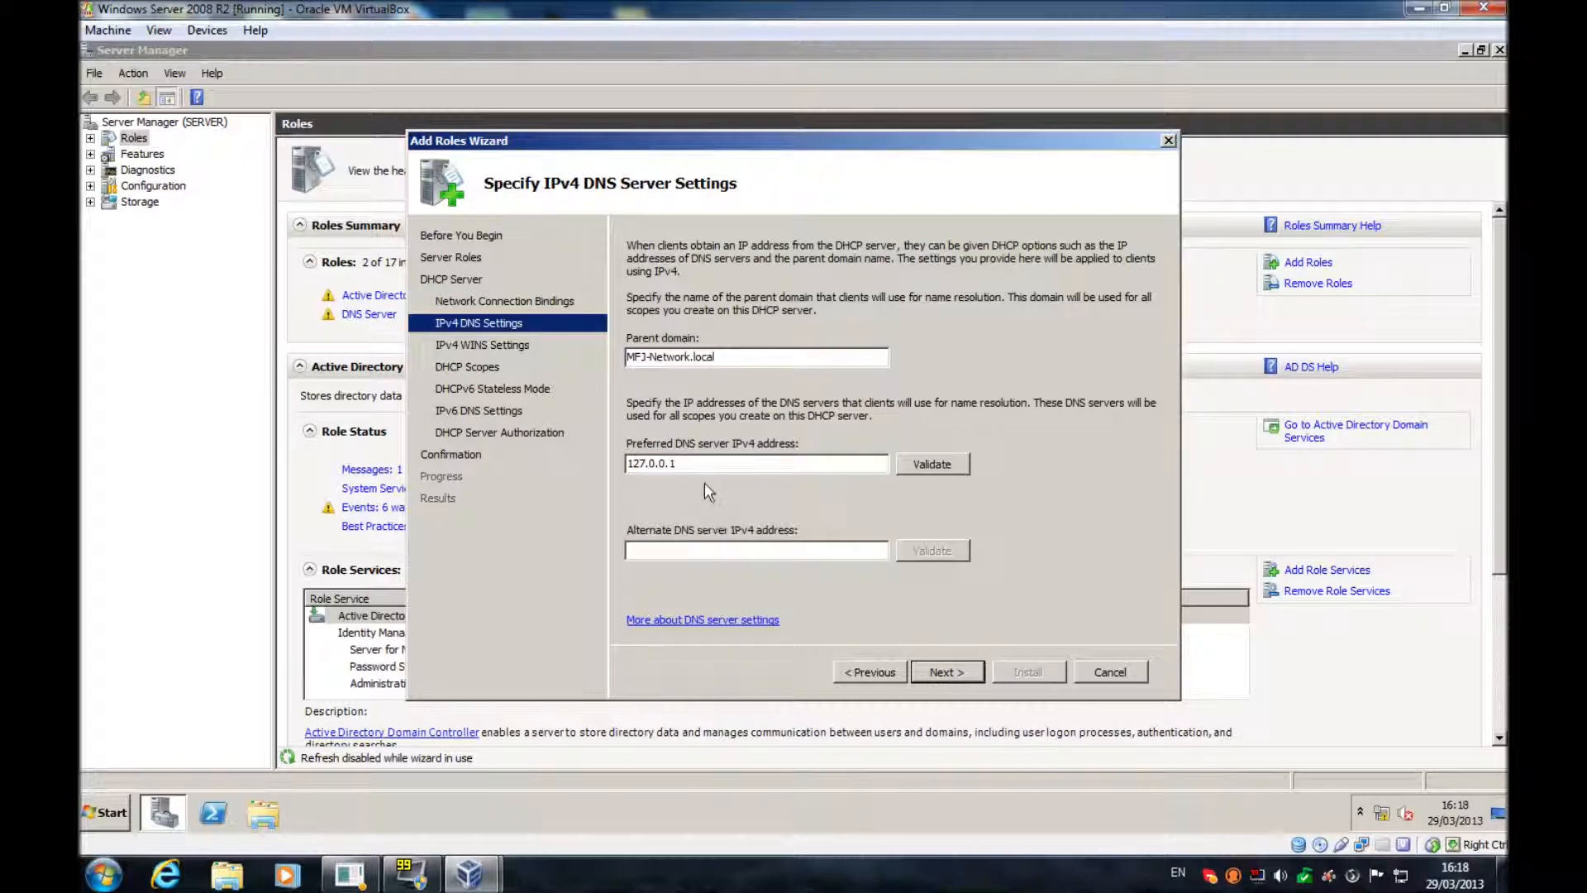
# Step: Set the preferred IPv4 DNS server address for DHCP clients to 192.168.56.2 and continue
pyautogui.click(360, 423)
pyautogui.write('192.1')
pyautogui.press('BackSpace')
pyautogui.press('BackSpace')
pyautogui.write('91')
pyautogui.write('.168.56.2')
pyautogui.click(936, 675)
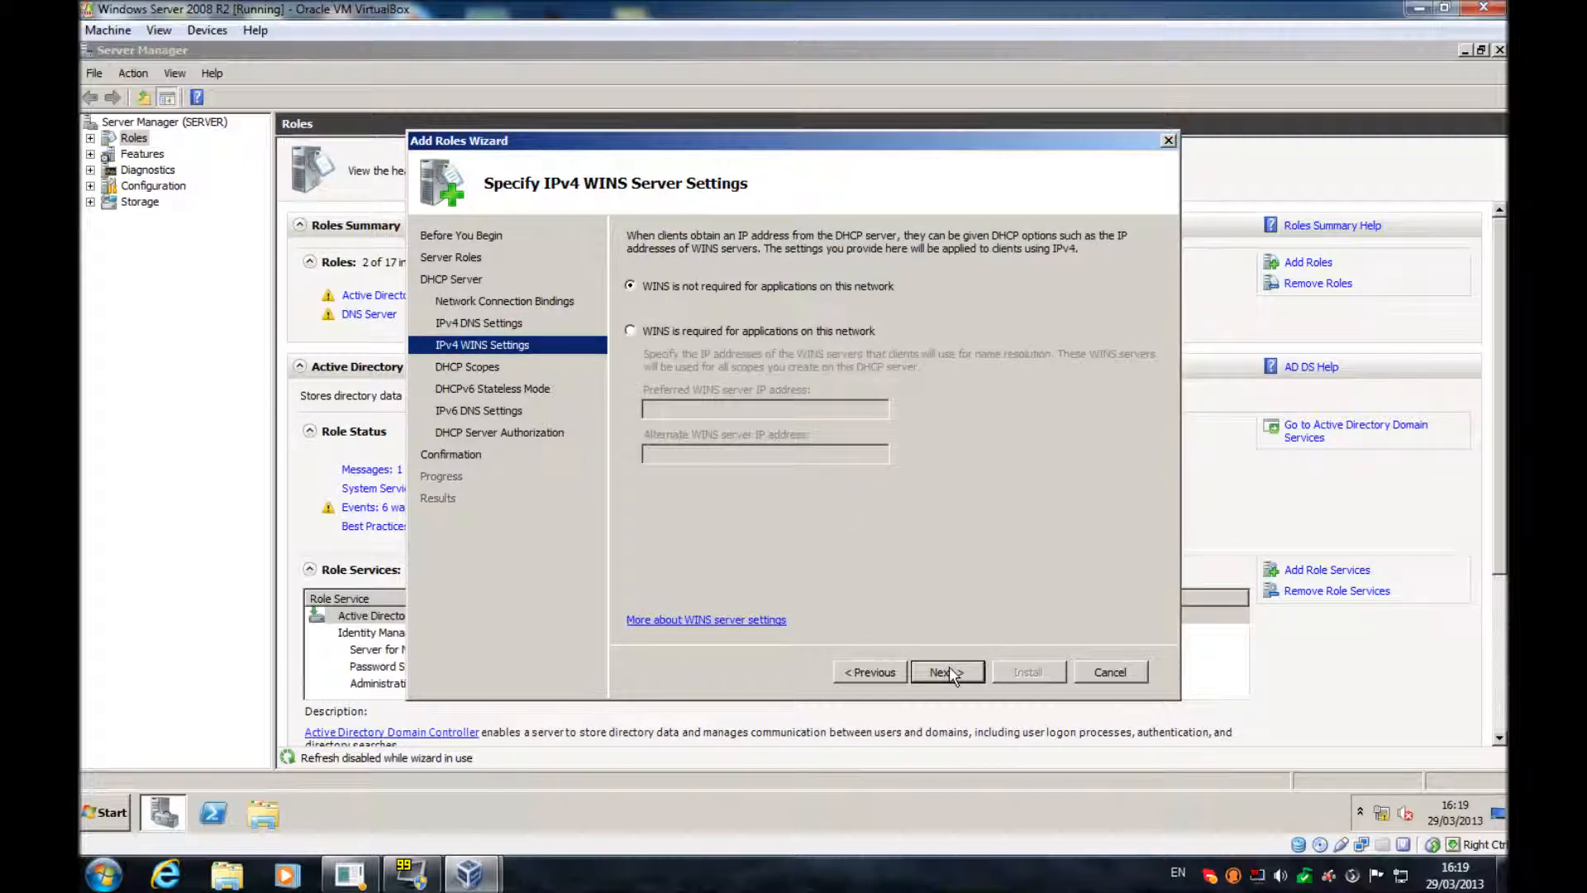
# Step: Keep WINS as not required and add a DHCP scope named Scope 1 with starting IP address 192.168.56.100
pyautogui.click(948, 672)
pyautogui.click(1102, 284)
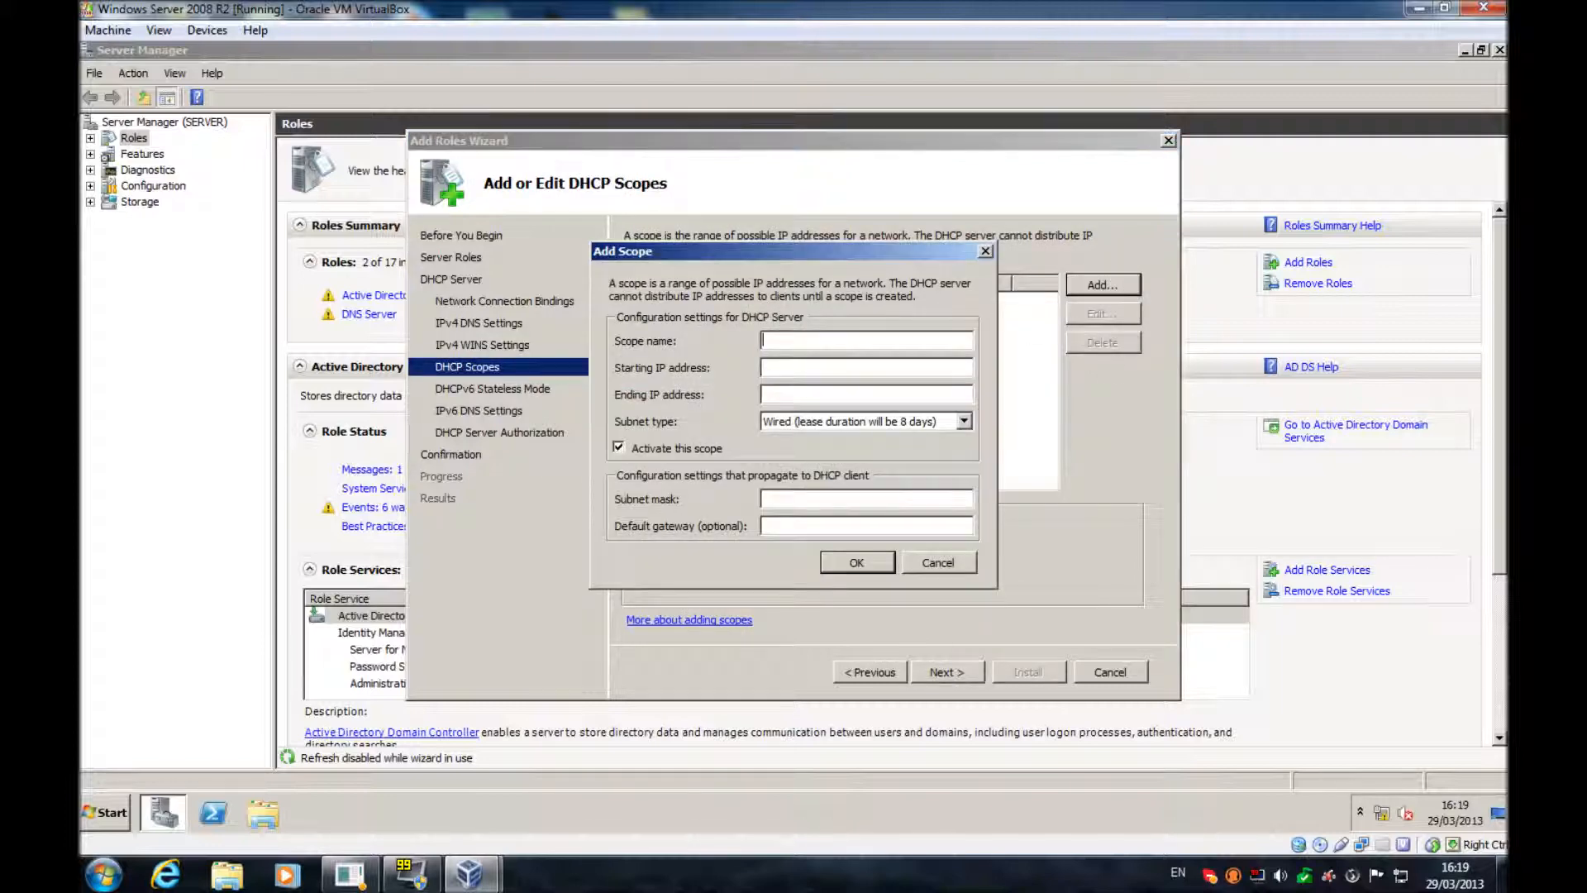
pyautogui.write('Scope')
pyautogui.write('192.')
pyautogui.write('16')
pyautogui.write('8.')
pyautogui.write('56.10')
pyautogui.write('0')
pyautogui.press('Tab')
# Step: Set the scope's ending IP address to 192.168.56.254 and its subnet type to Wired (lease duration will be 8 days)
pyautogui.write('192.15')
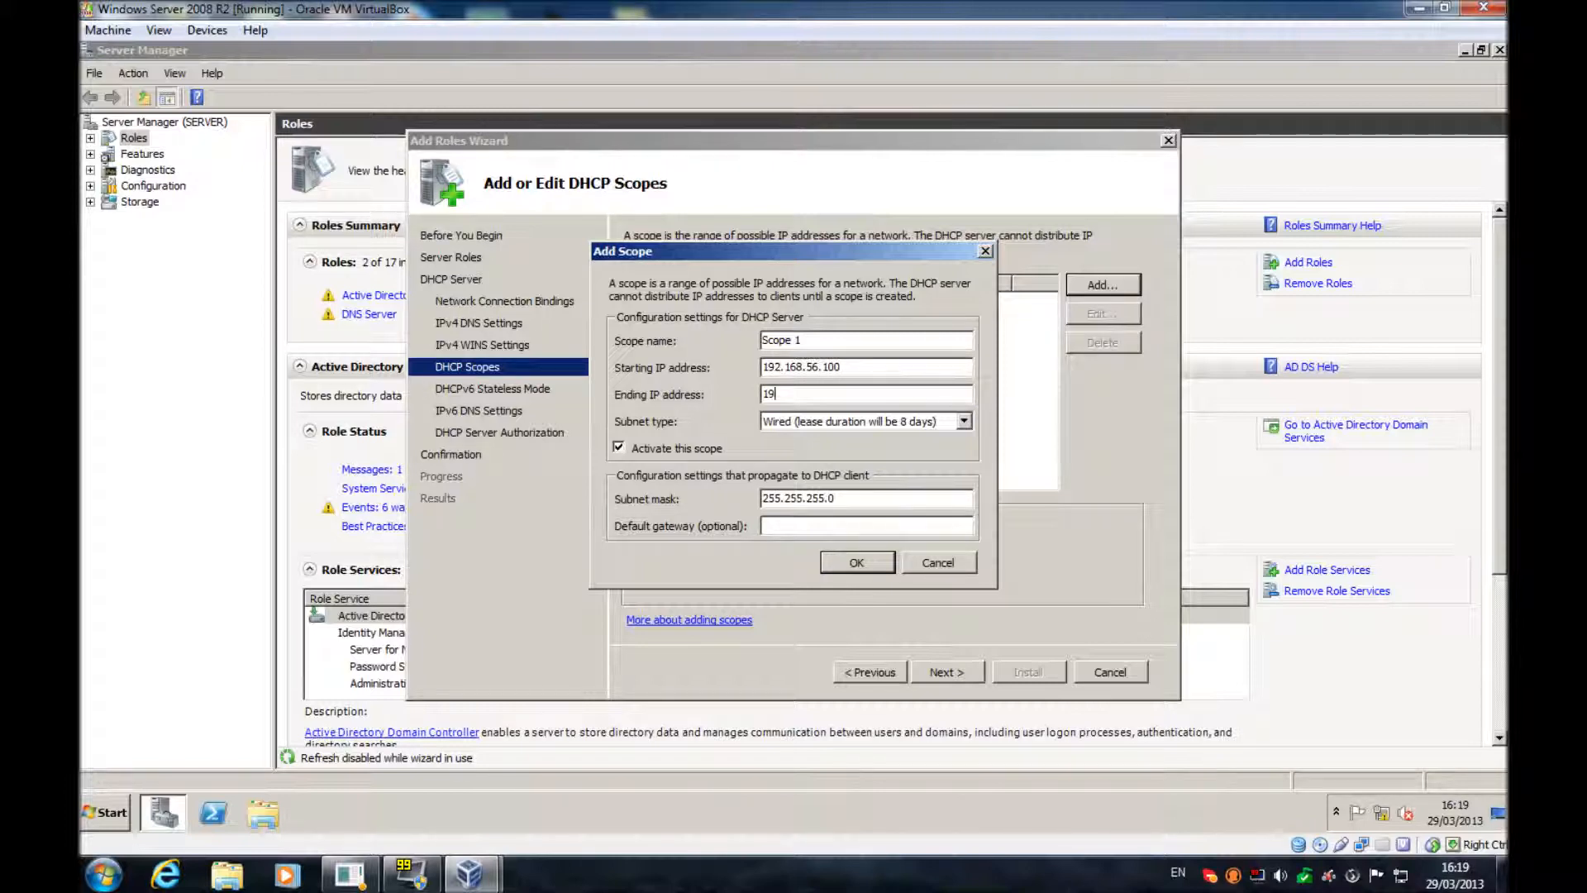
pyautogui.press('BackSpace')
pyautogui.write('67')
pyautogui.write('8.')
pyautogui.press('BackSpace')
pyautogui.write('56.254')
pyautogui.click(964, 422)
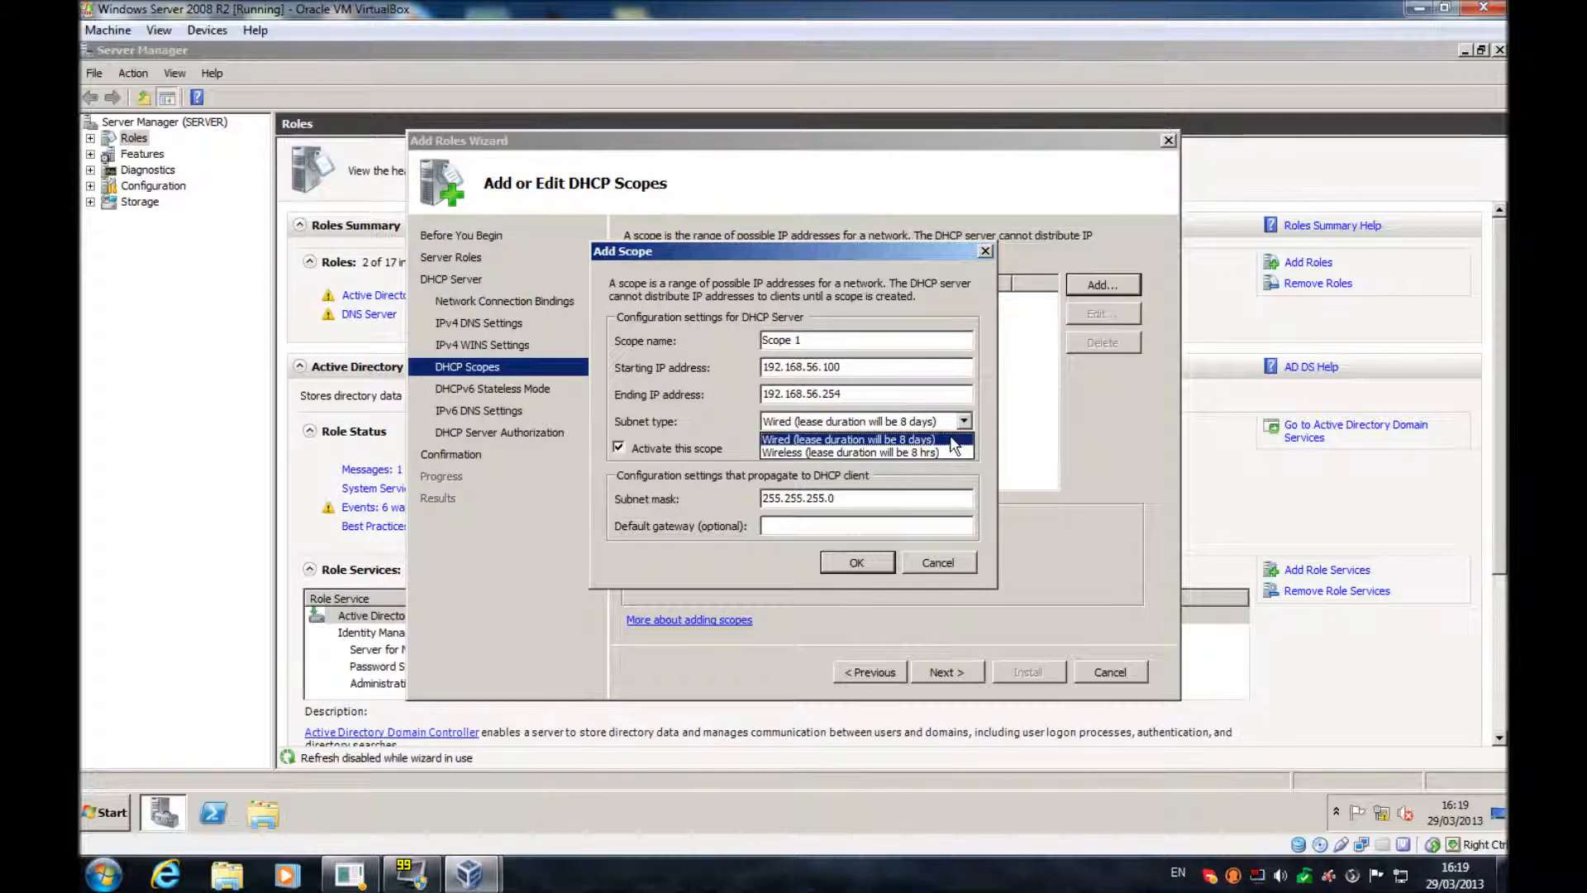
pyautogui.click(950, 440)
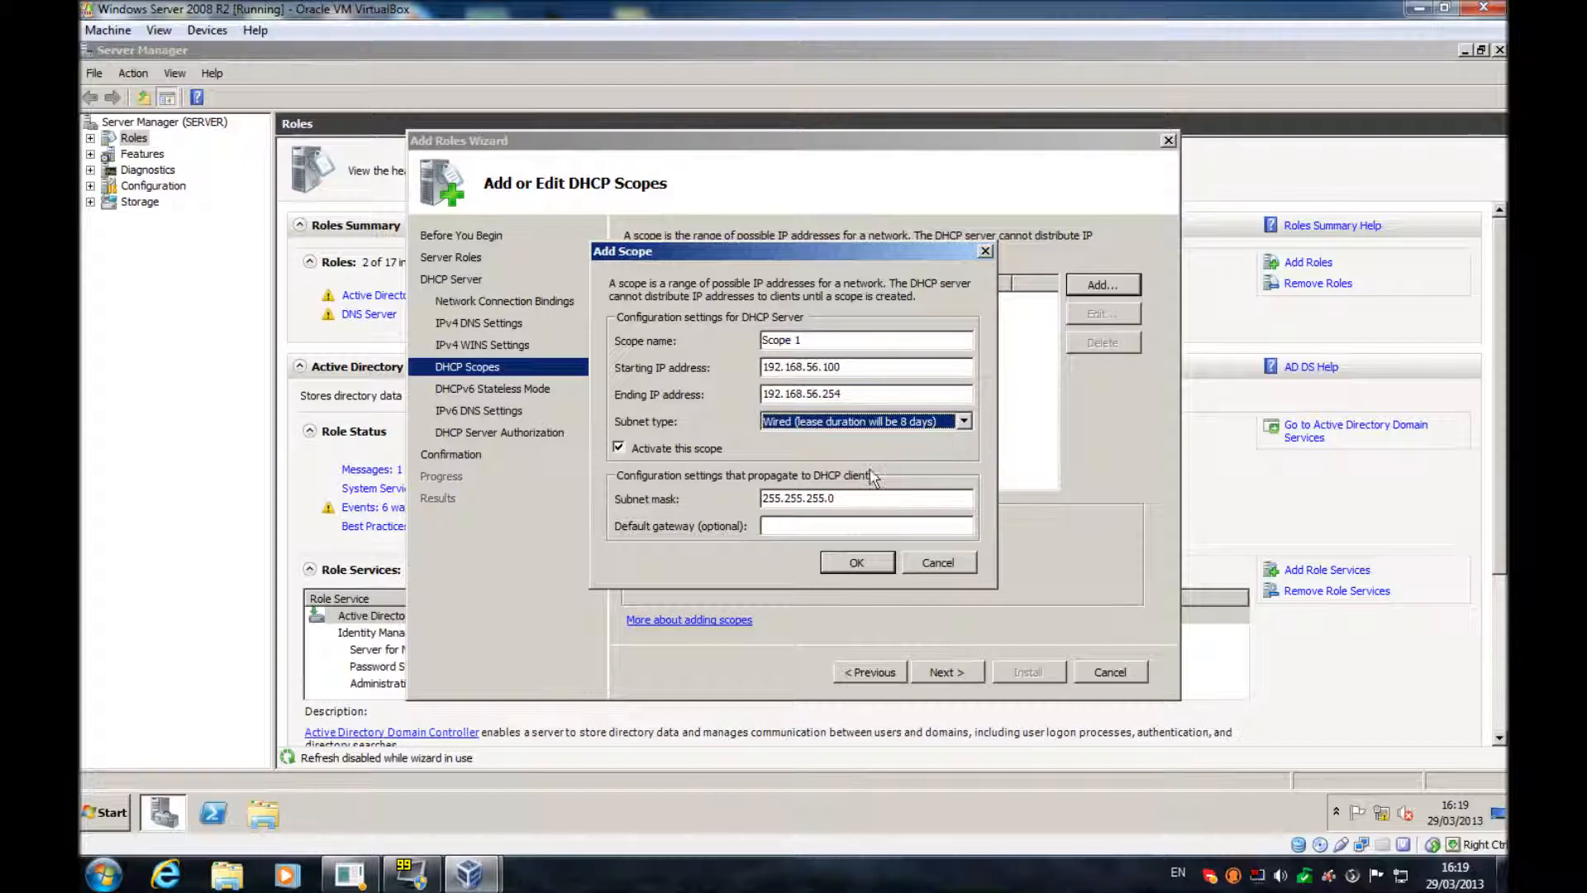
# Step: Set the scope's default gateway to 192.168.56.1 and confirm the new scope
pyautogui.click(781, 525)
pyautogui.write('192.168')
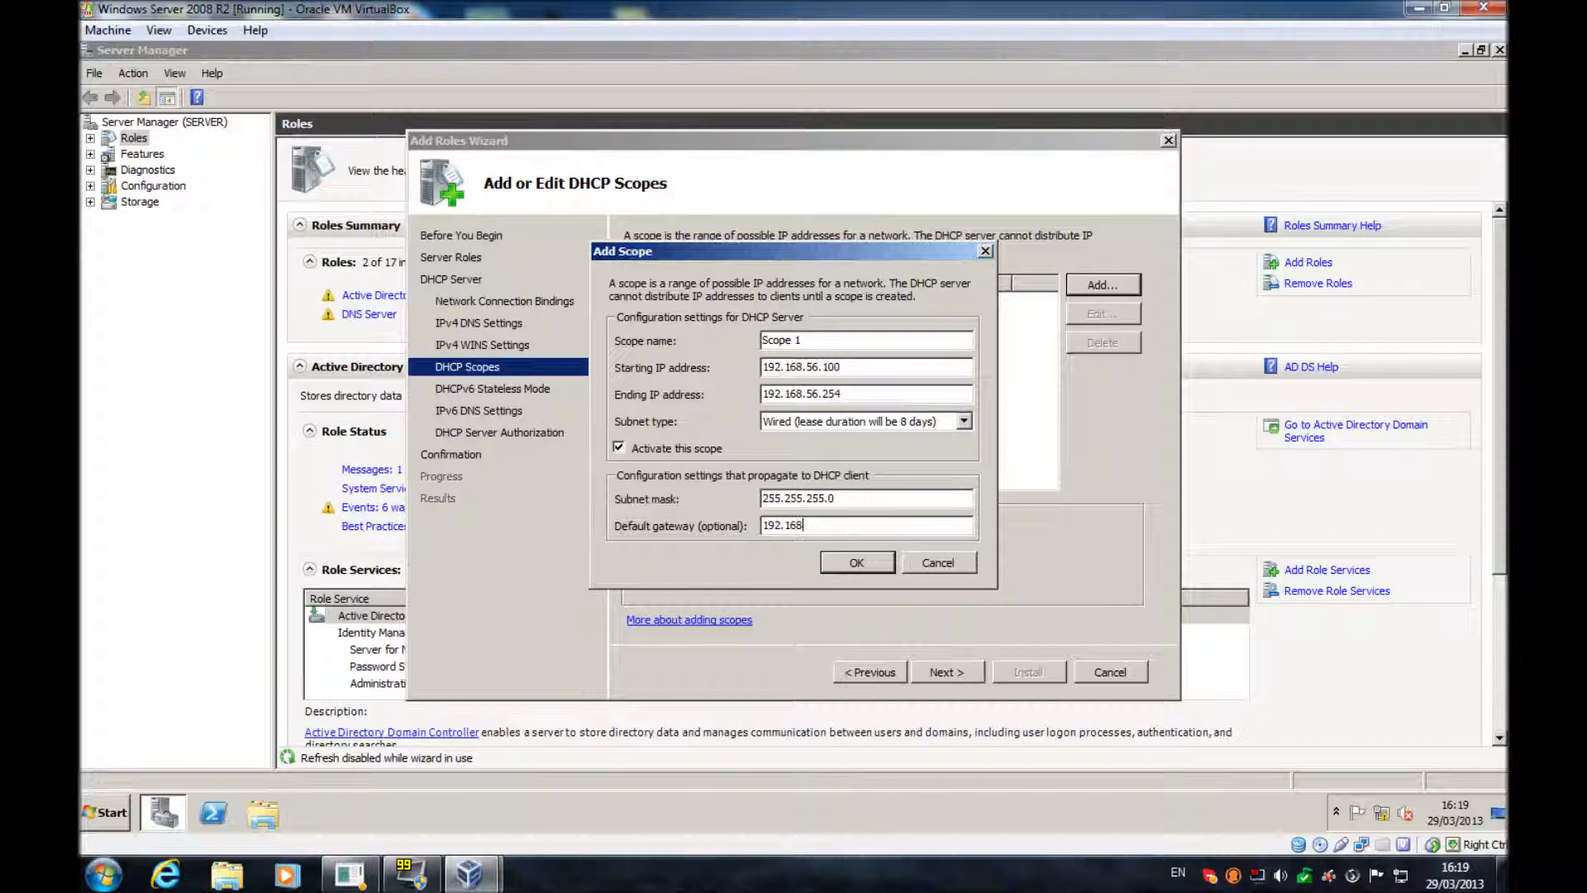
pyautogui.write('.56.1')
pyautogui.click(890, 562)
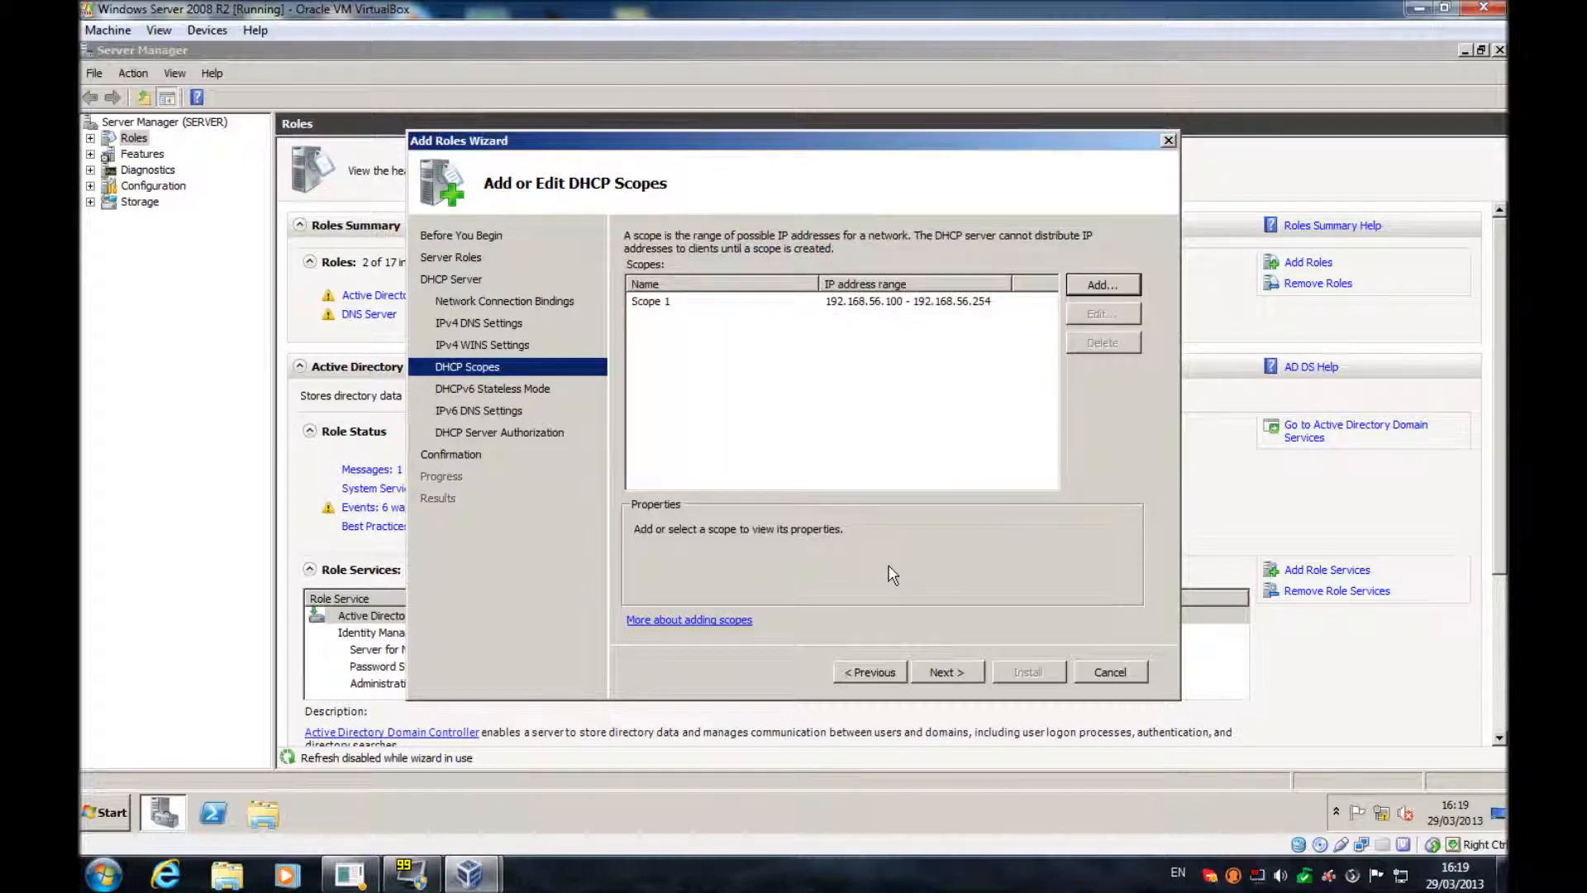
# Step: Check the properties of Scope 1 and continue to the DHCPv6 stateless mode settings
pyautogui.click(930, 304)
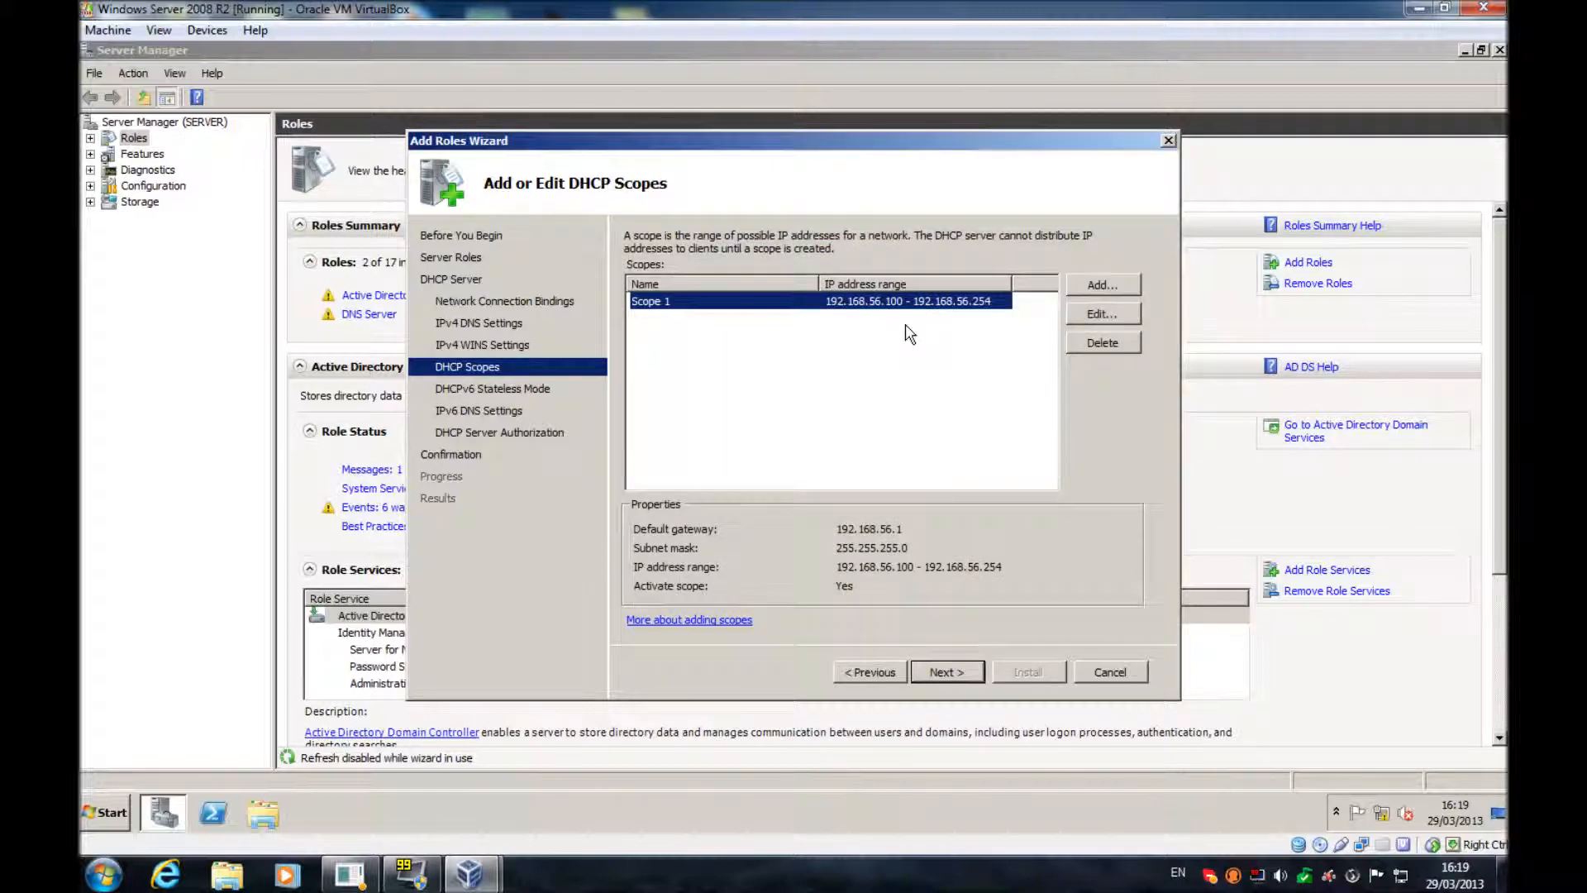
pyautogui.click(909, 333)
pyautogui.click(910, 303)
pyautogui.click(946, 672)
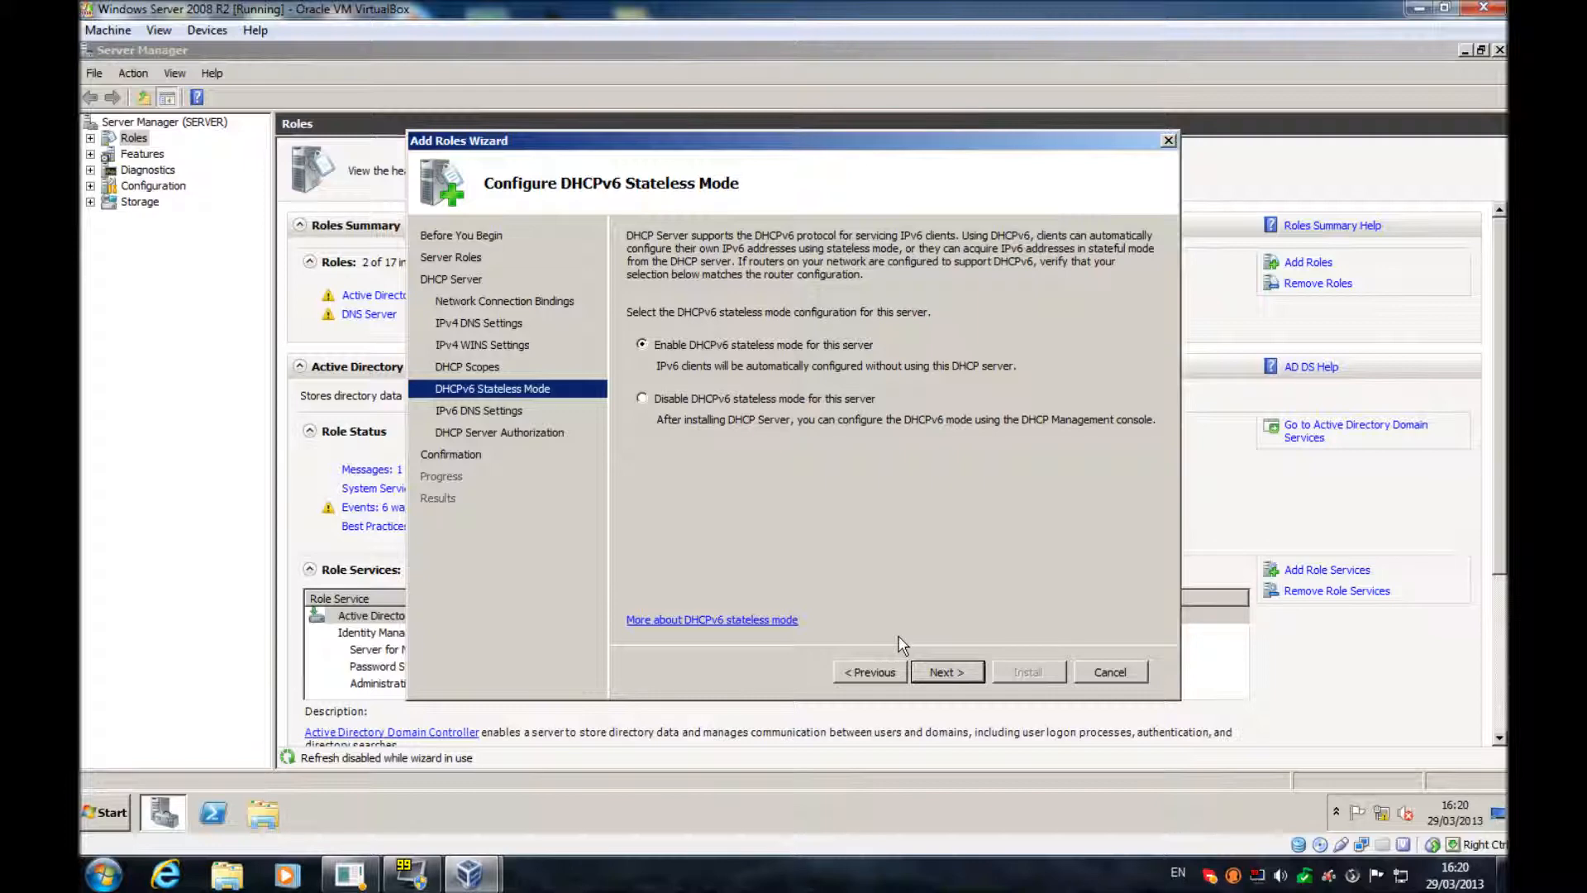
# Step: Keep DHCPv6 stateless mode enabled with the default IPv6 DNS settings, and authorize the DHCP server using the current credentials
pyautogui.click(962, 675)
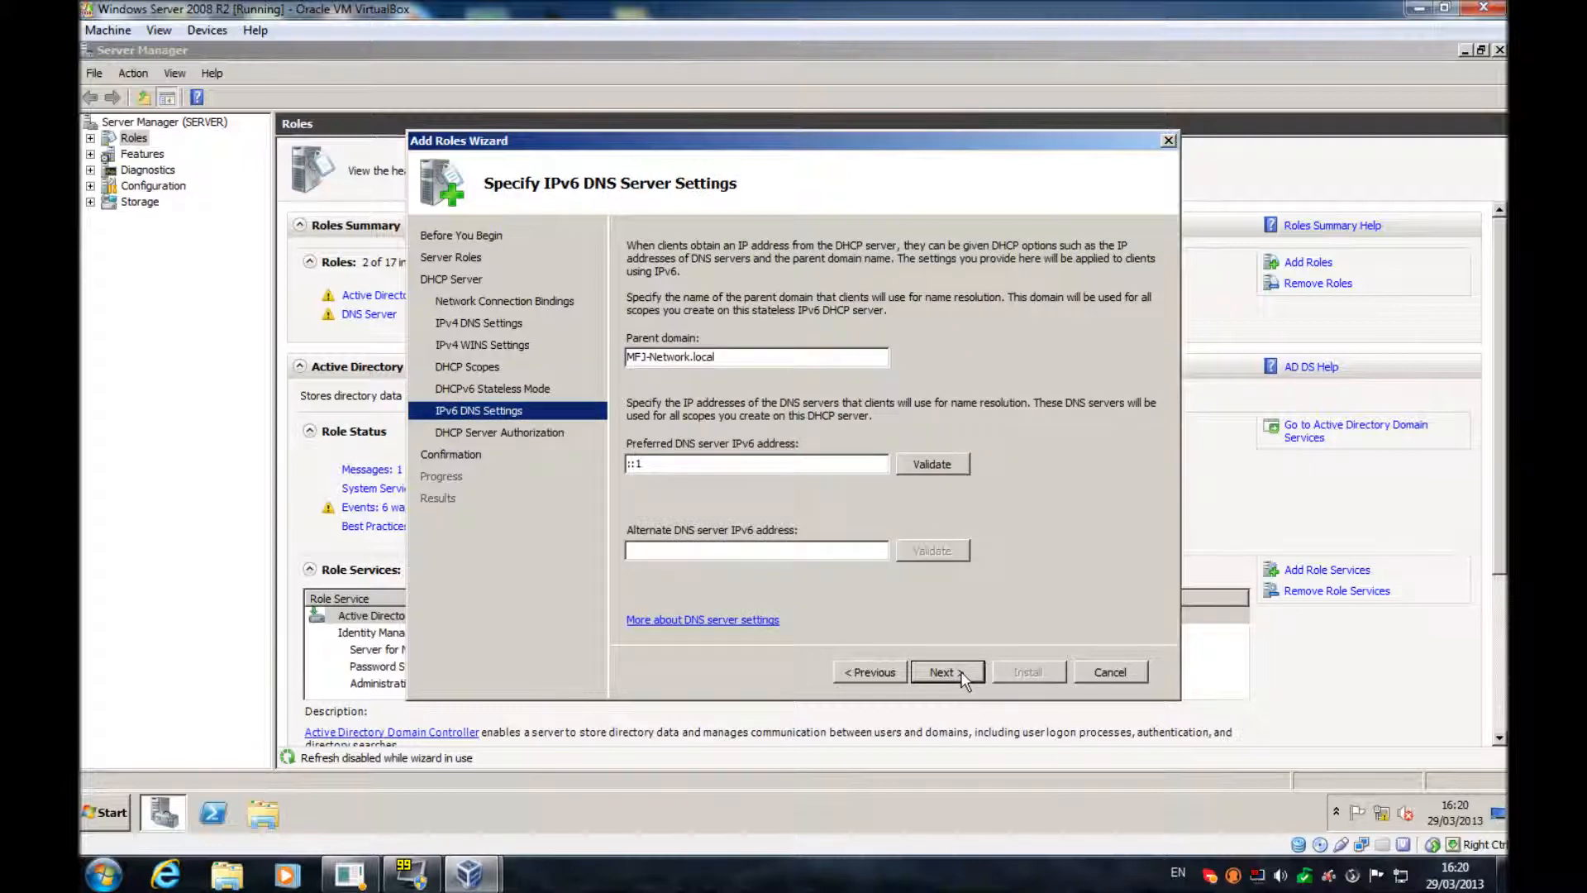
pyautogui.click(962, 674)
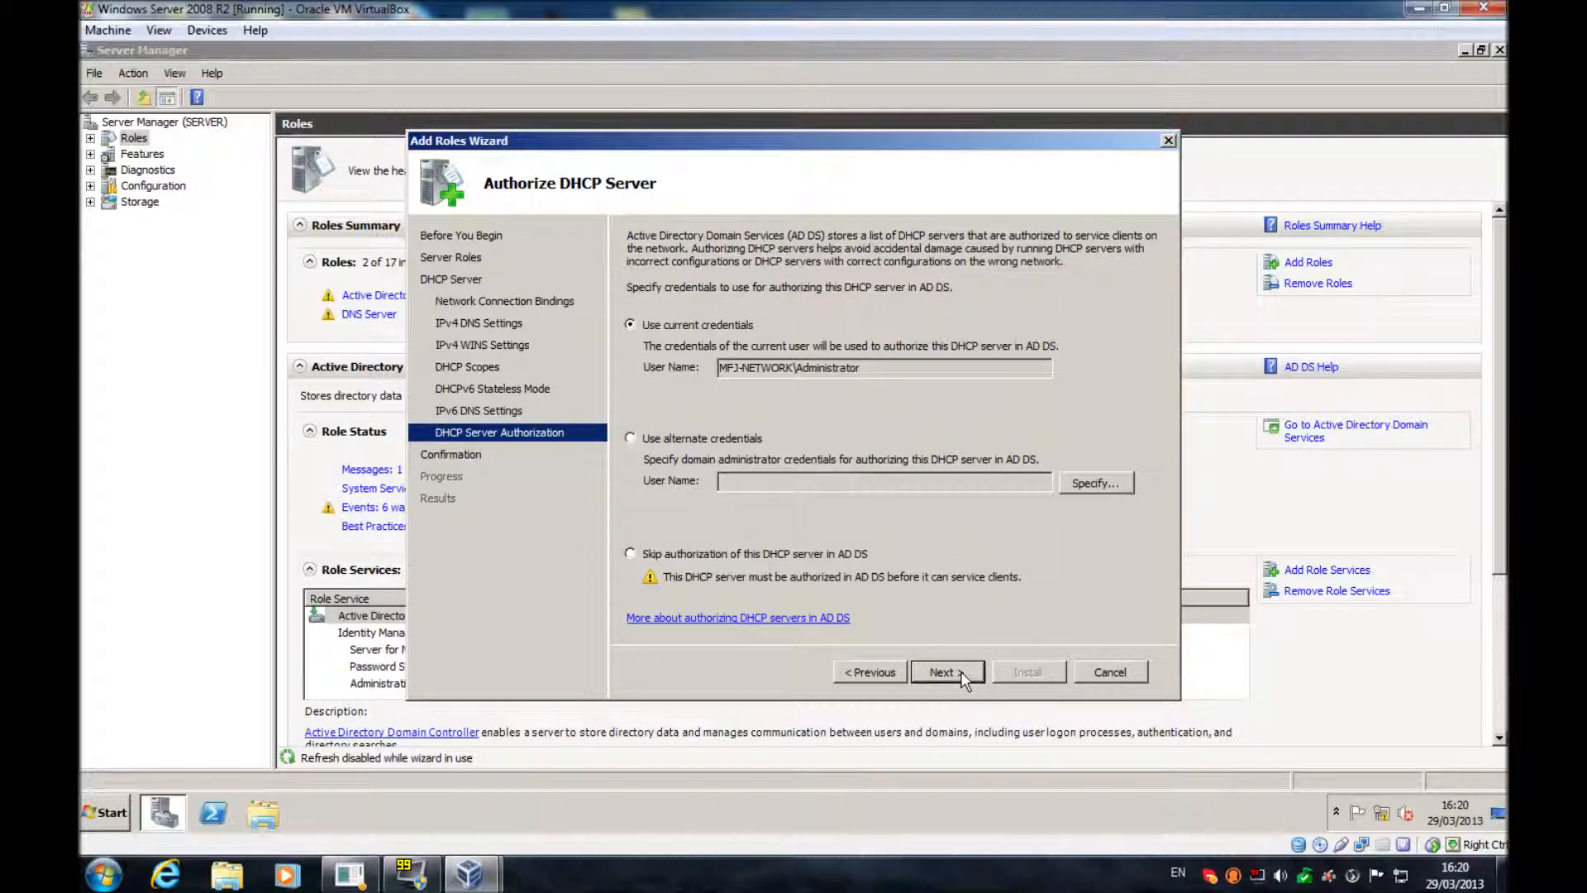
pyautogui.click(942, 672)
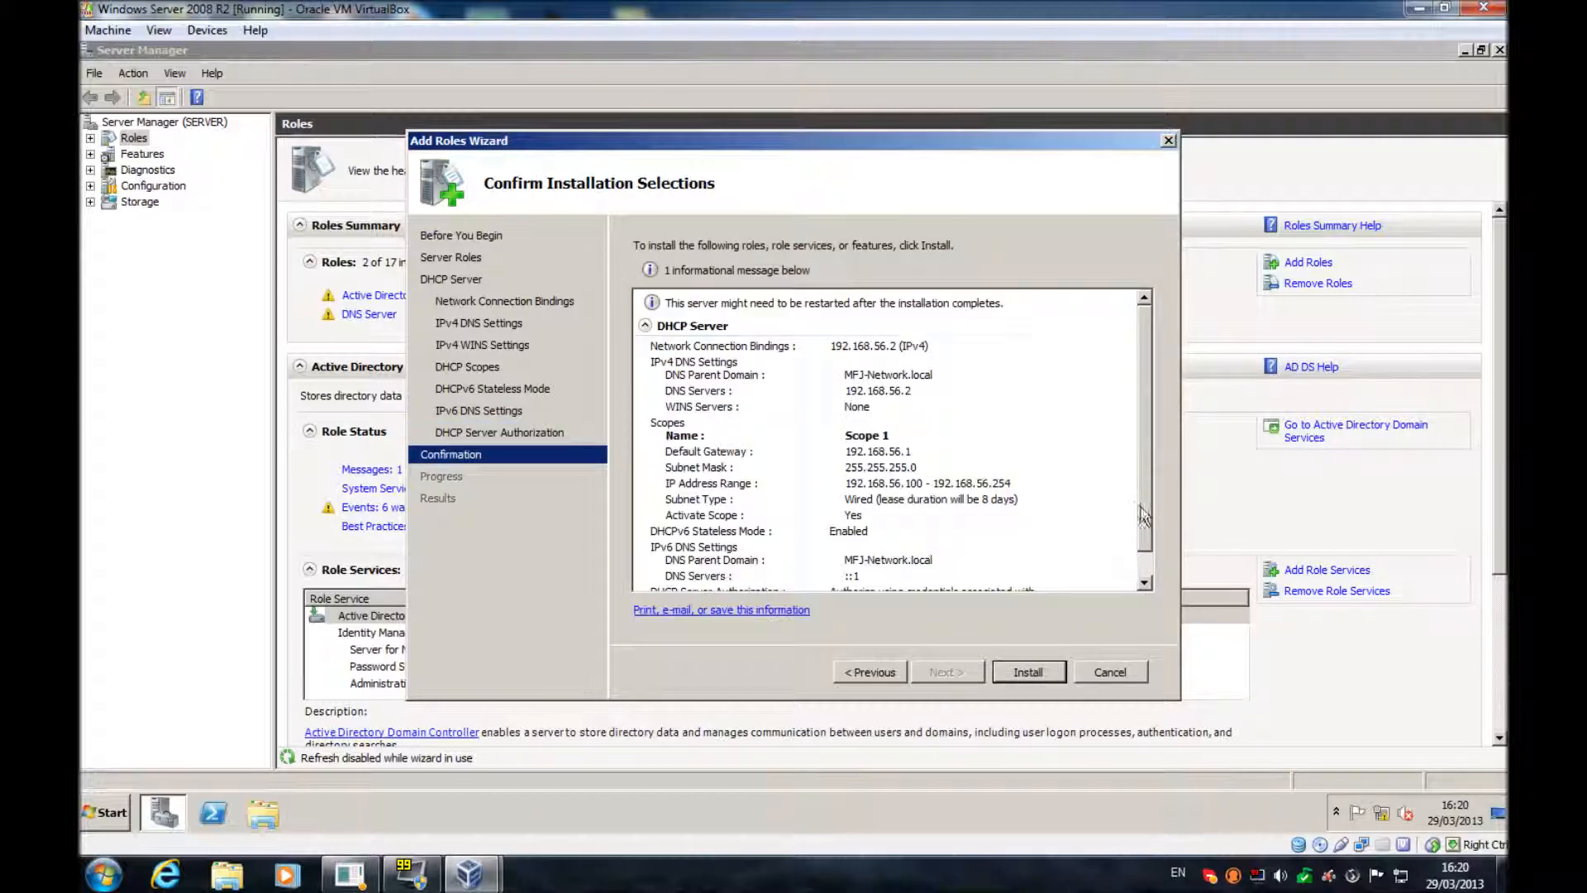
# Step: Review the installation selections, install the DHCP Server role and close the finished wizard
pyautogui.scroll(-1, 1144, 578)
pyautogui.scroll(1, 1154, 572)
pyautogui.click(1025, 673)
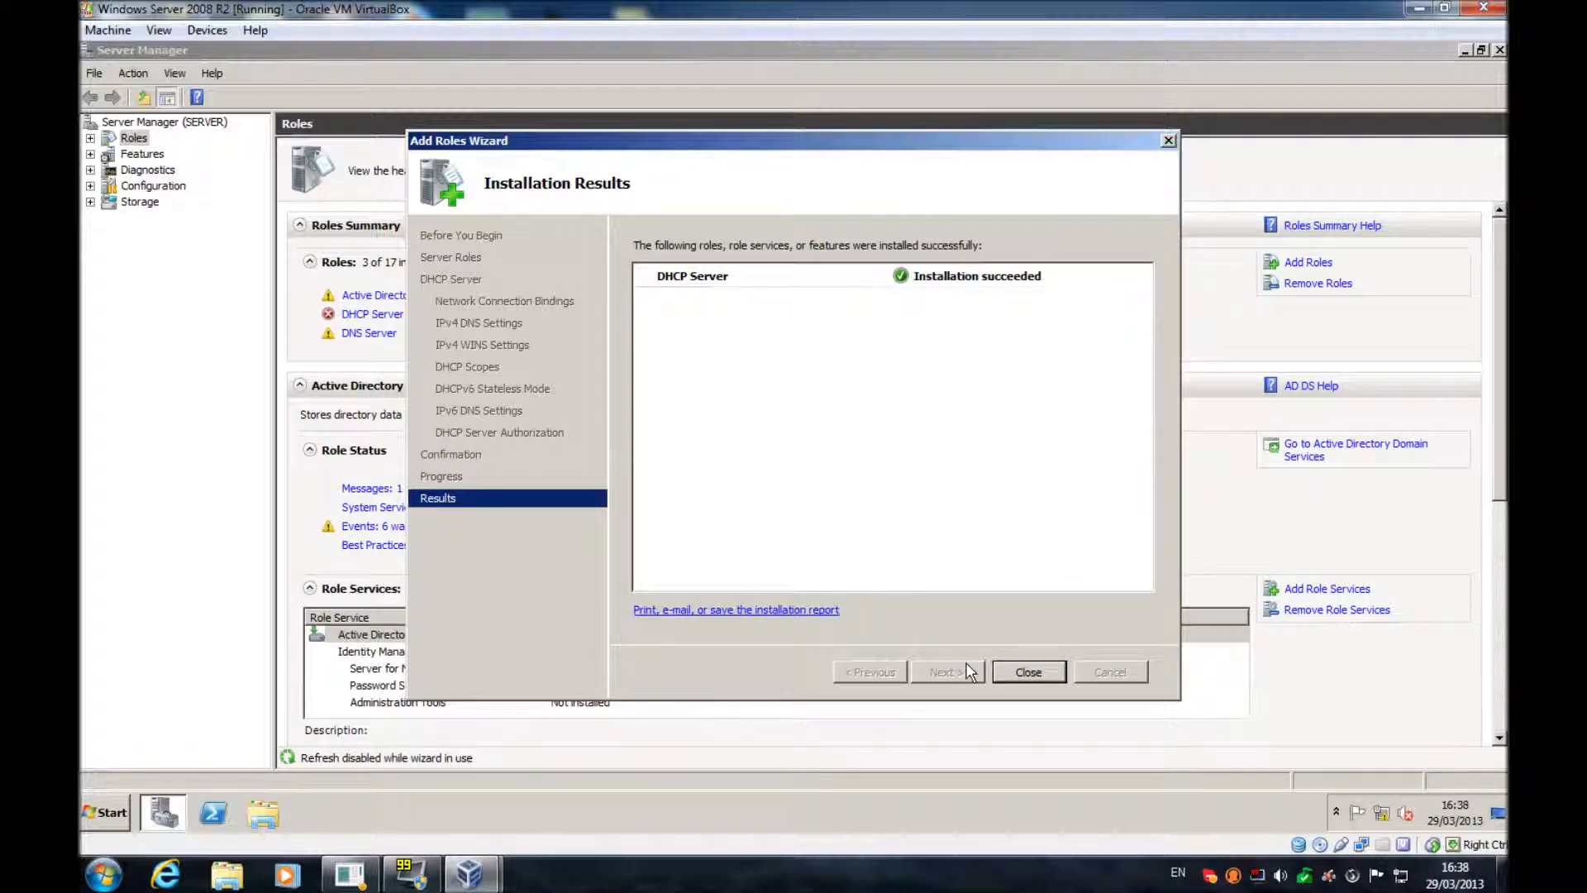
pyautogui.click(1025, 672)
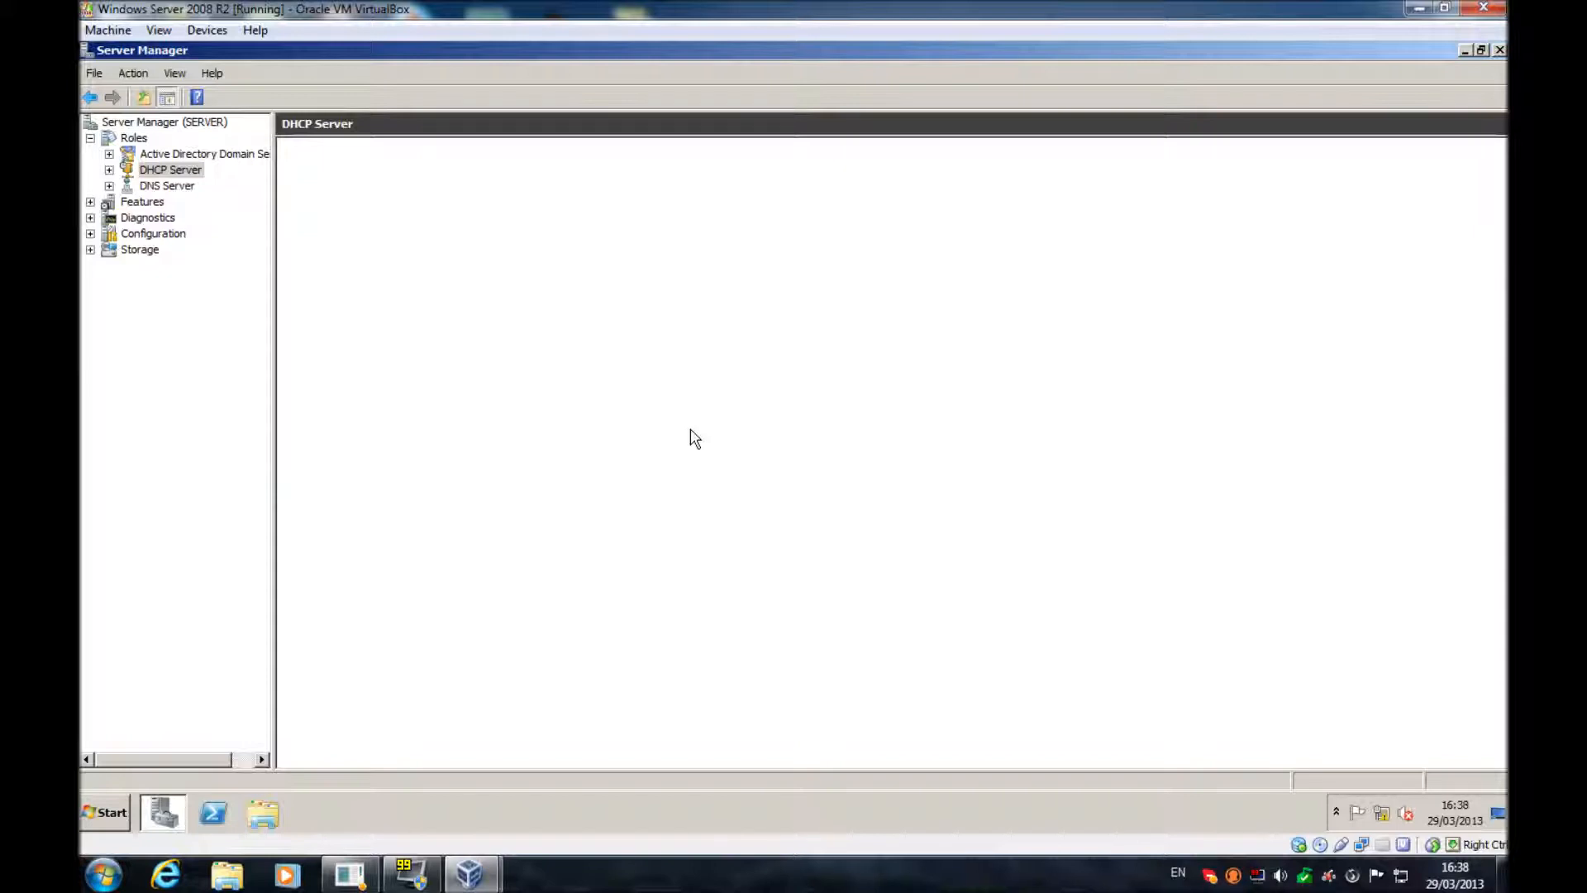
# Step: Expand the DHCP Server role down to server.mfj-network.local and view the contents of its IPv4 node
pyautogui.click(164, 172)
pyautogui.click(109, 170)
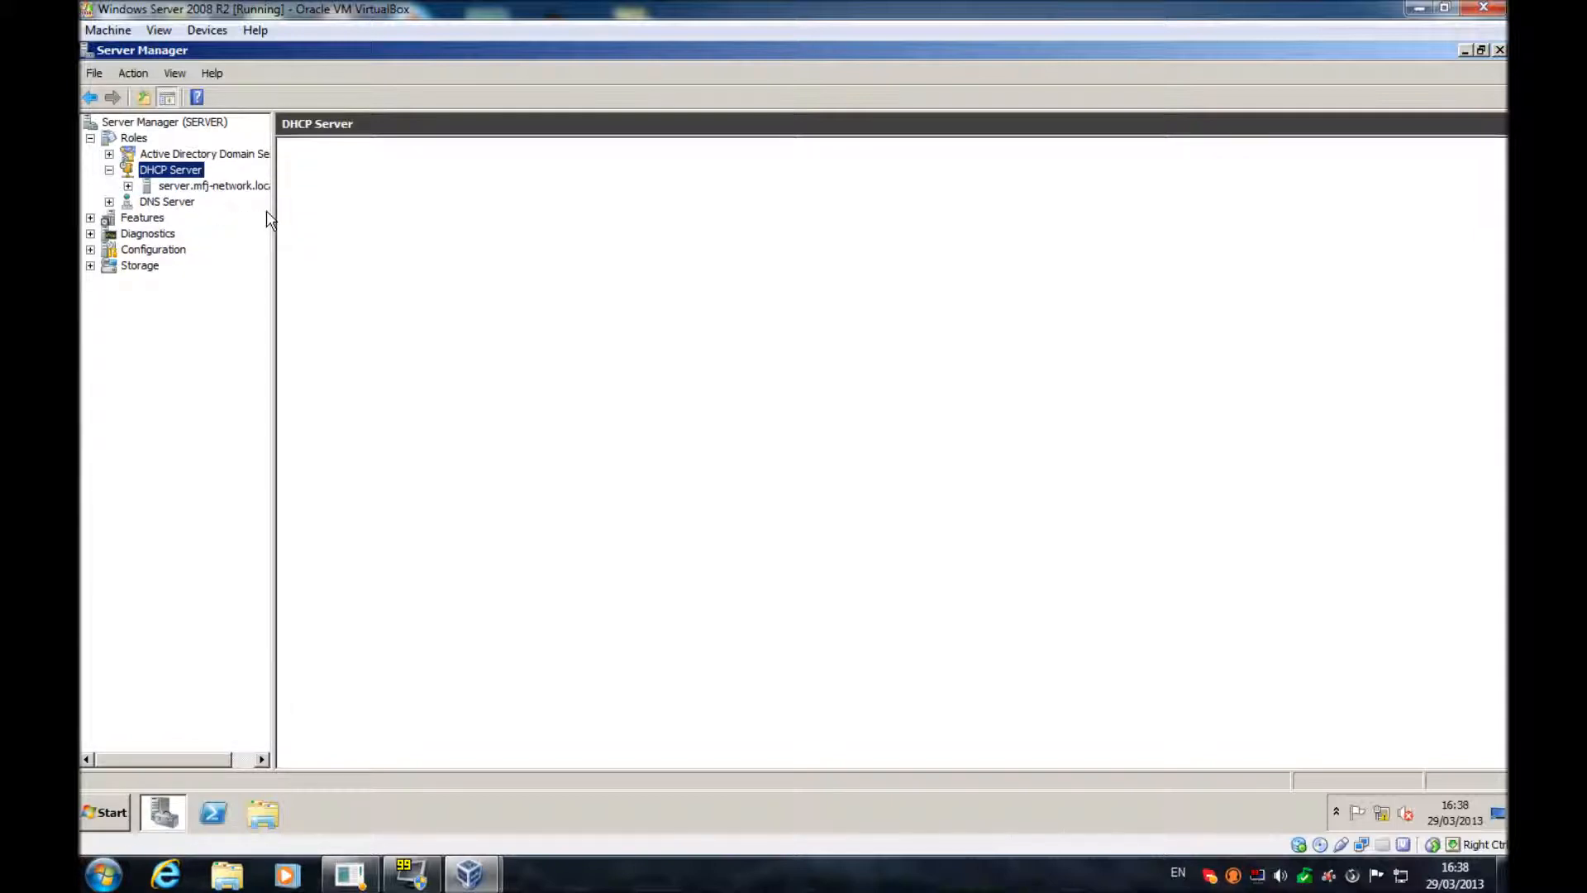
pyautogui.doubleClick(204, 185)
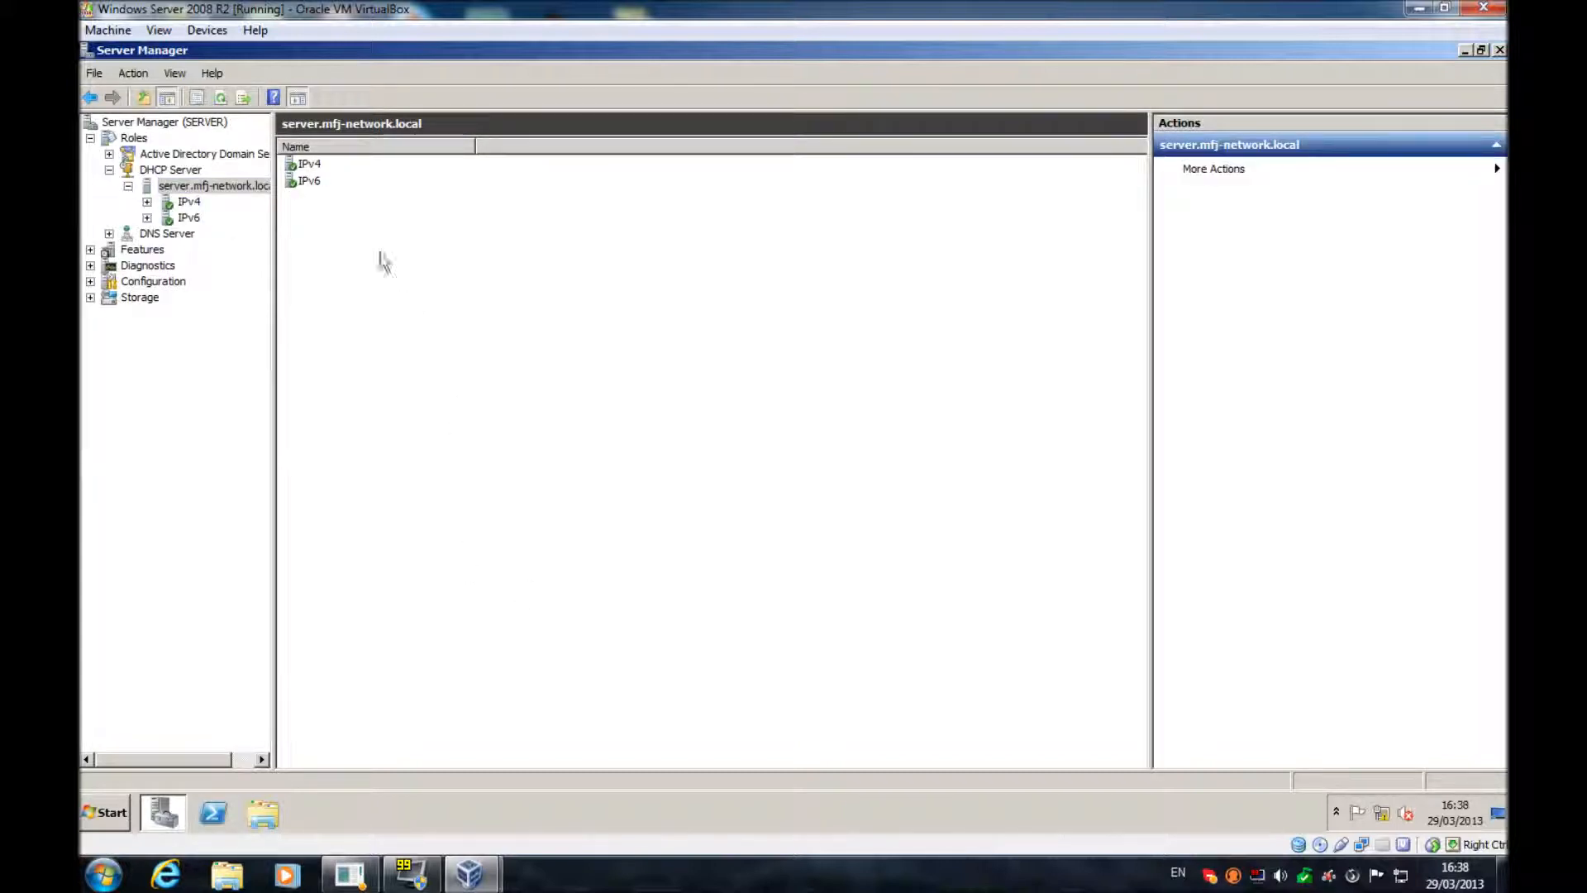
pyautogui.doubleClick(306, 165)
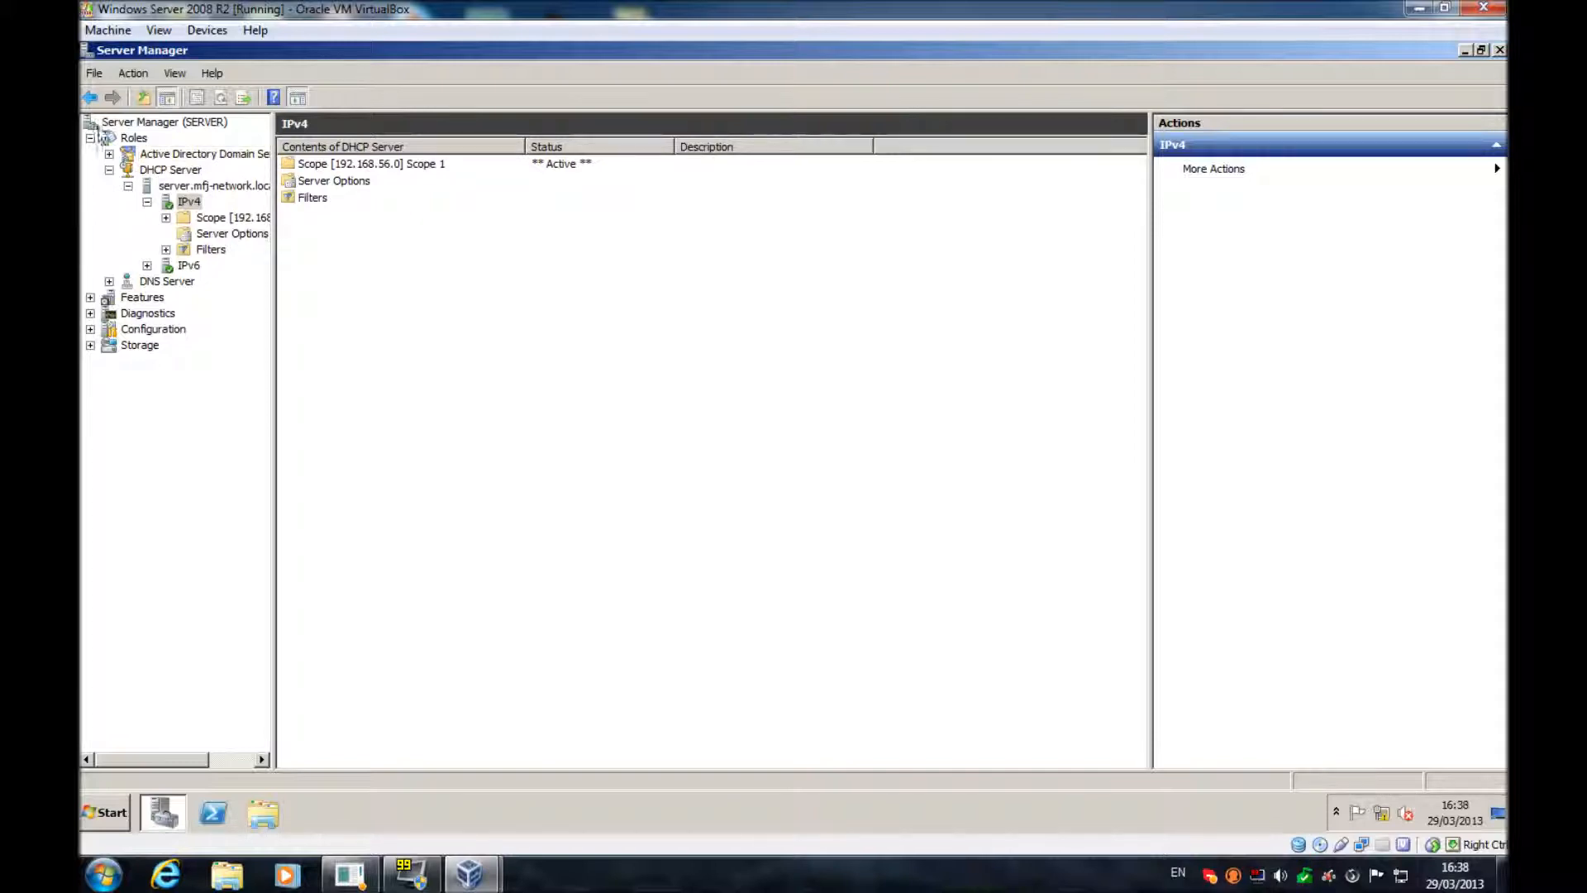
# Step: Open the DHCP Server role's events from the Roles overview and read the details of the 1059 errors
pyautogui.click(133, 137)
pyautogui.click(368, 315)
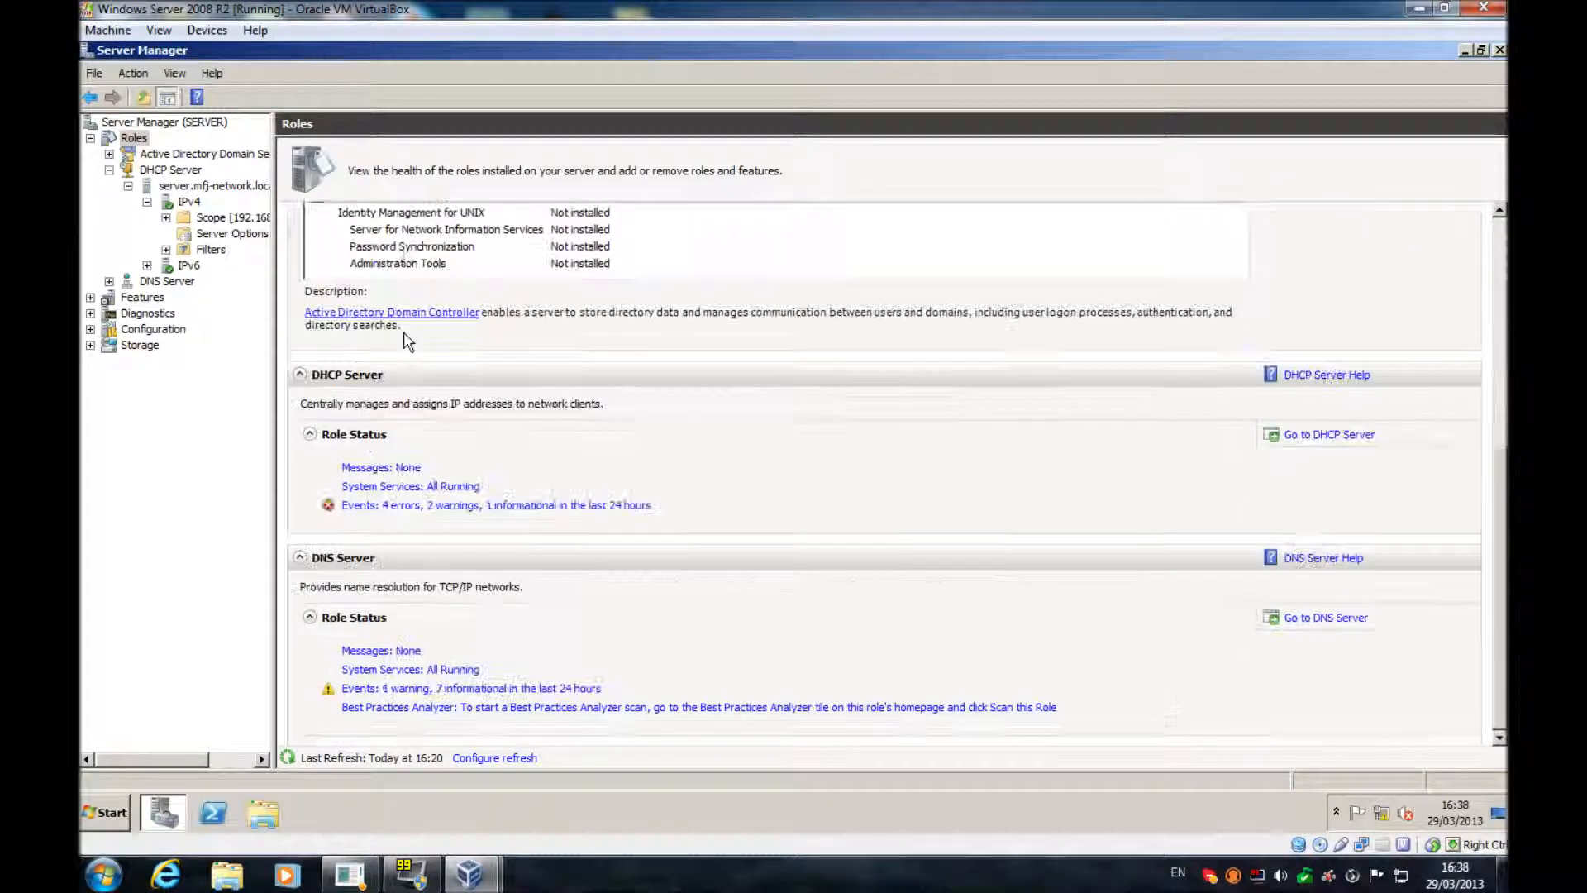
pyautogui.click(460, 506)
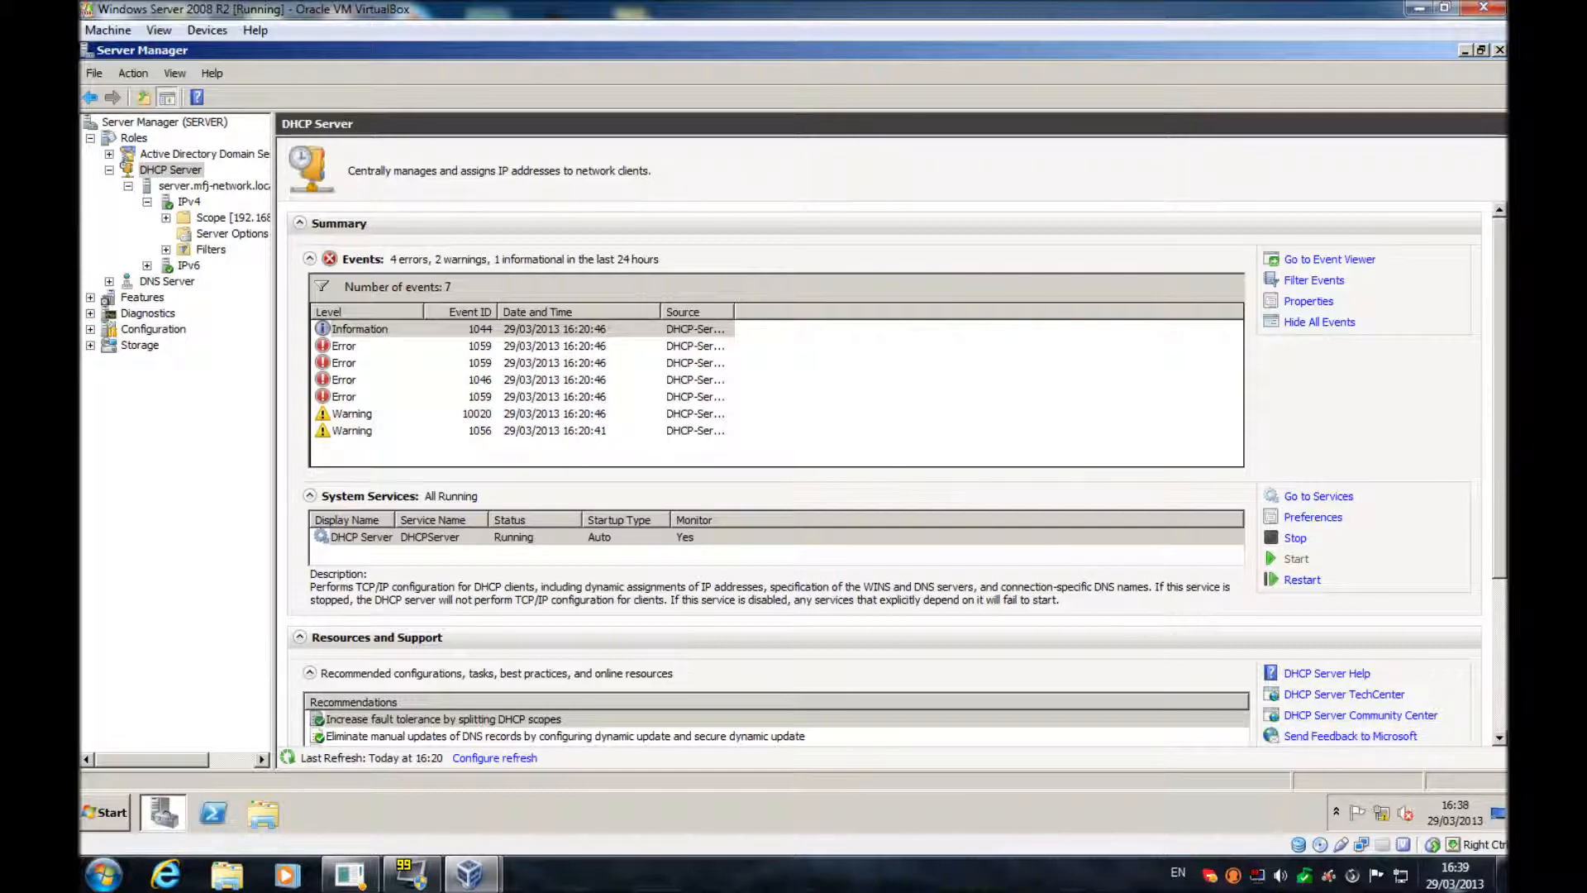
pyautogui.click(587, 347)
pyautogui.doubleClick(637, 362)
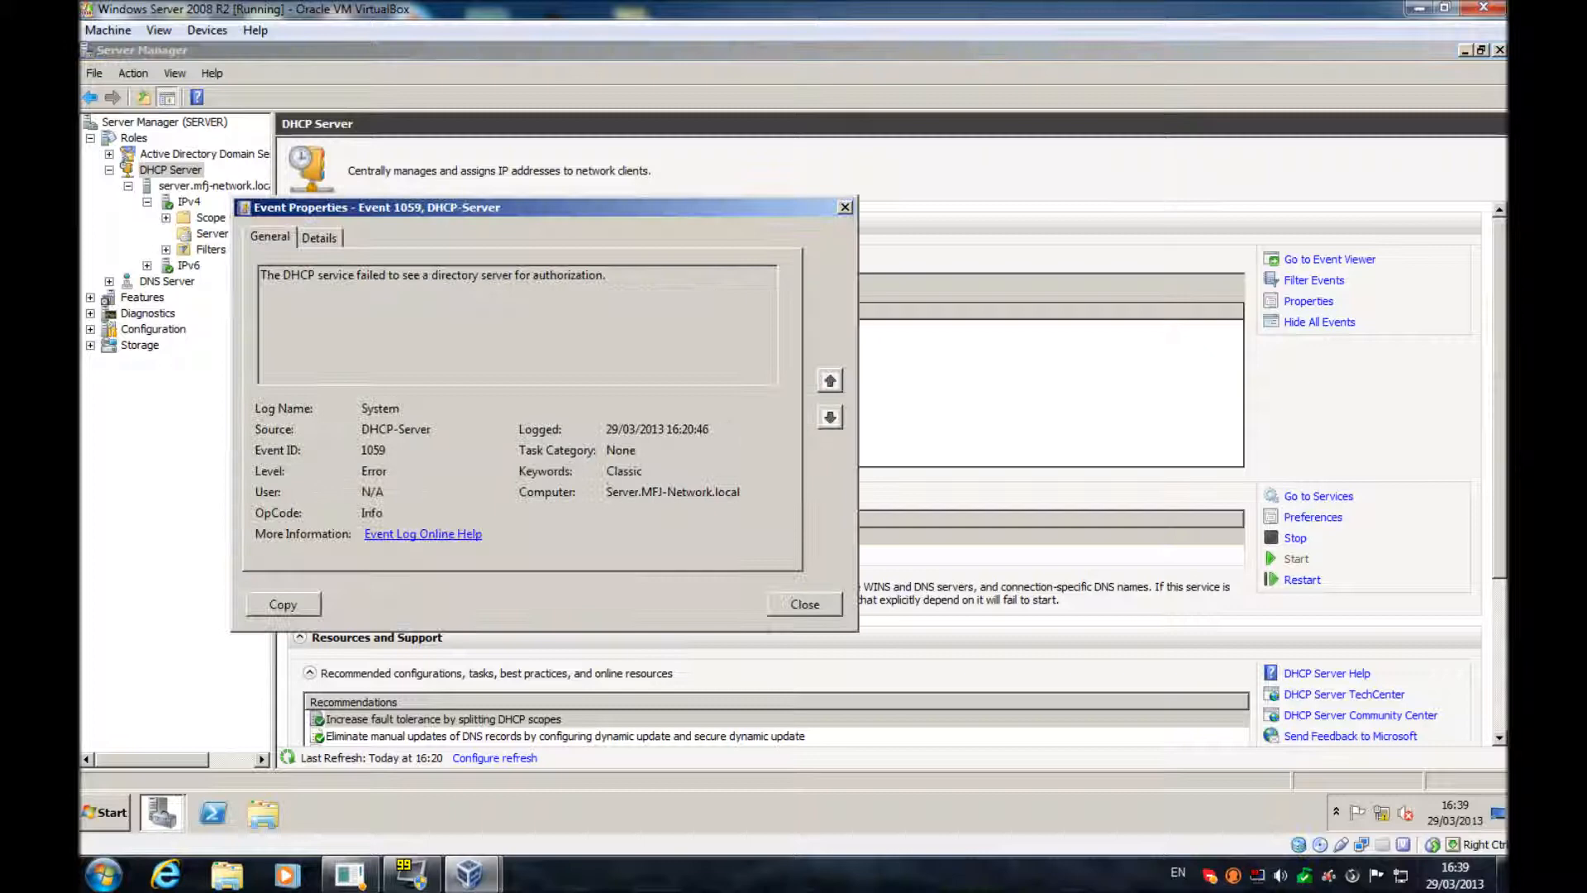
pyautogui.click(817, 615)
pyautogui.doubleClick(533, 368)
pyautogui.click(814, 620)
# Step: Read the full description of the DHCP Server error event 1046 and close its details
pyautogui.doubleClick(722, 380)
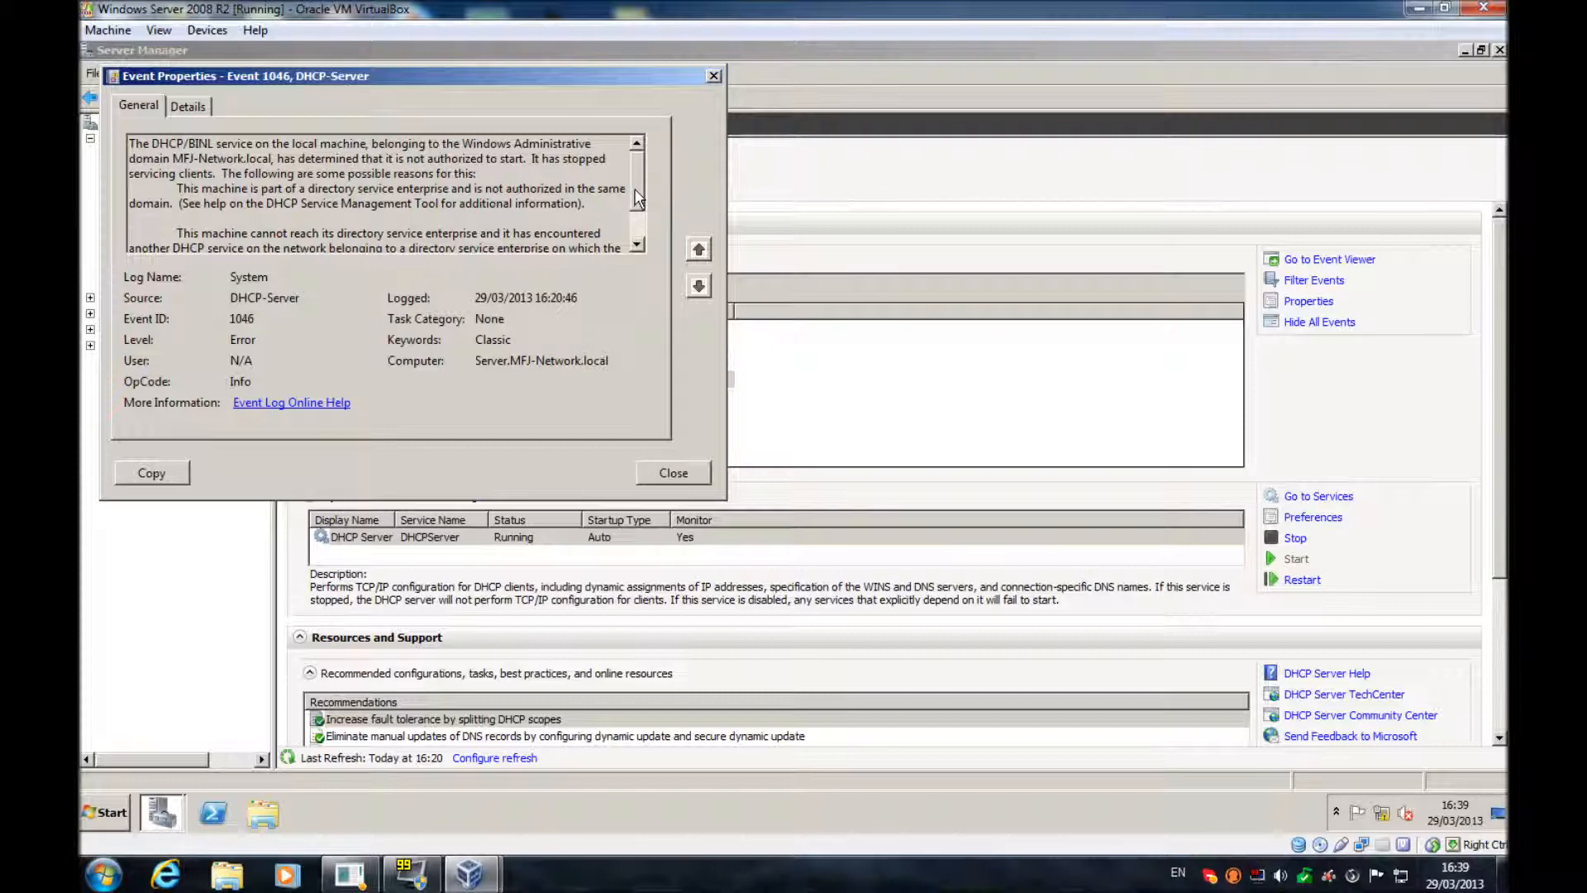
pyautogui.moveTo(636, 198); pyautogui.dragTo(633, 213)
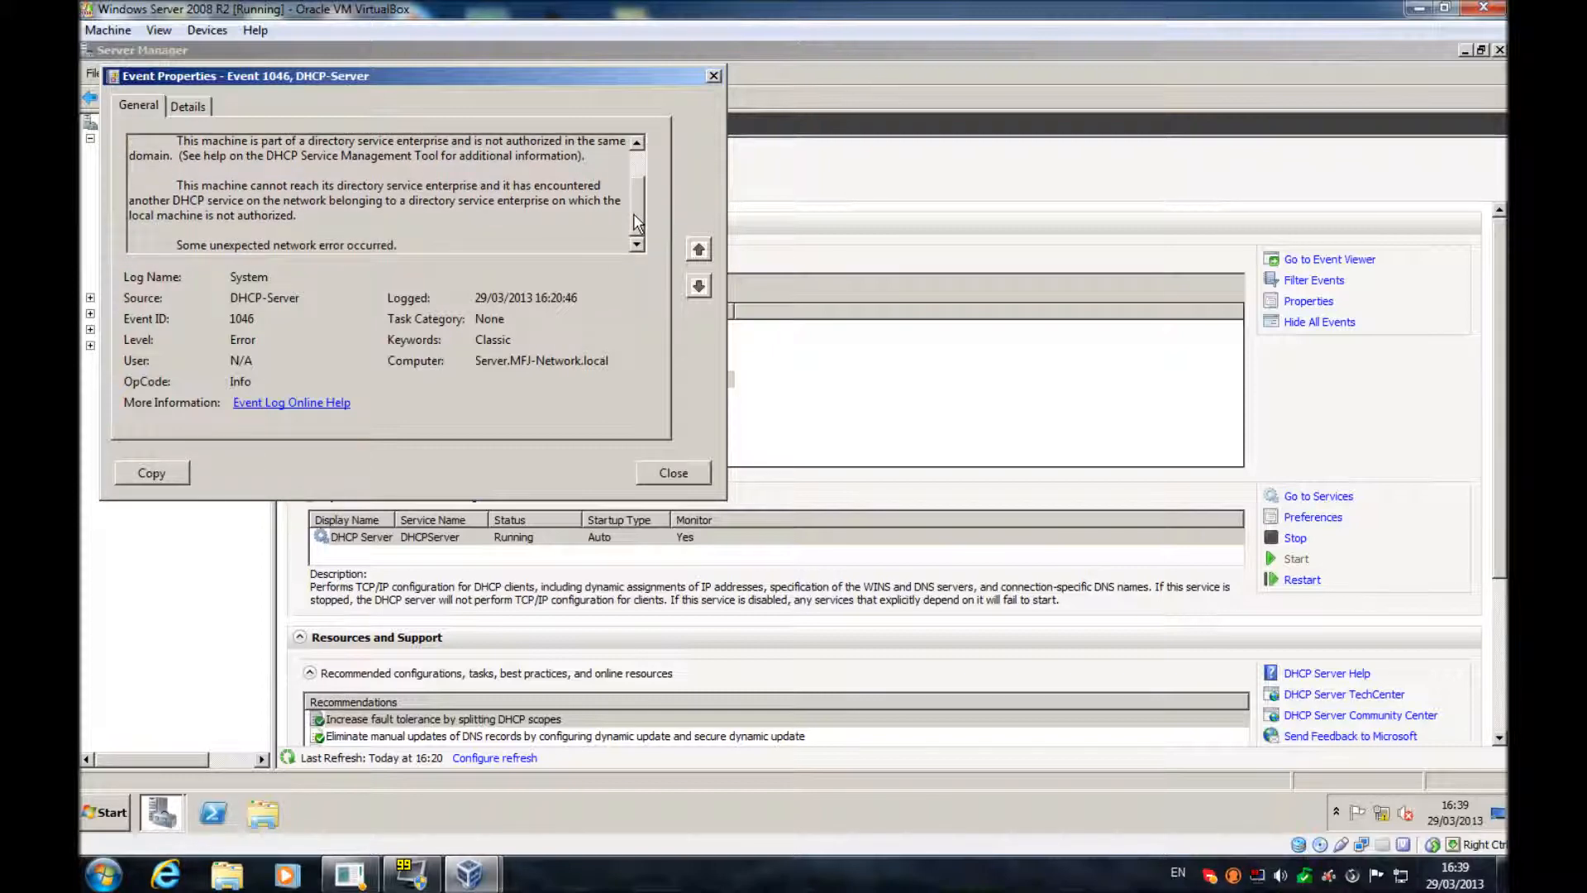
pyautogui.scroll(2, 633, 199)
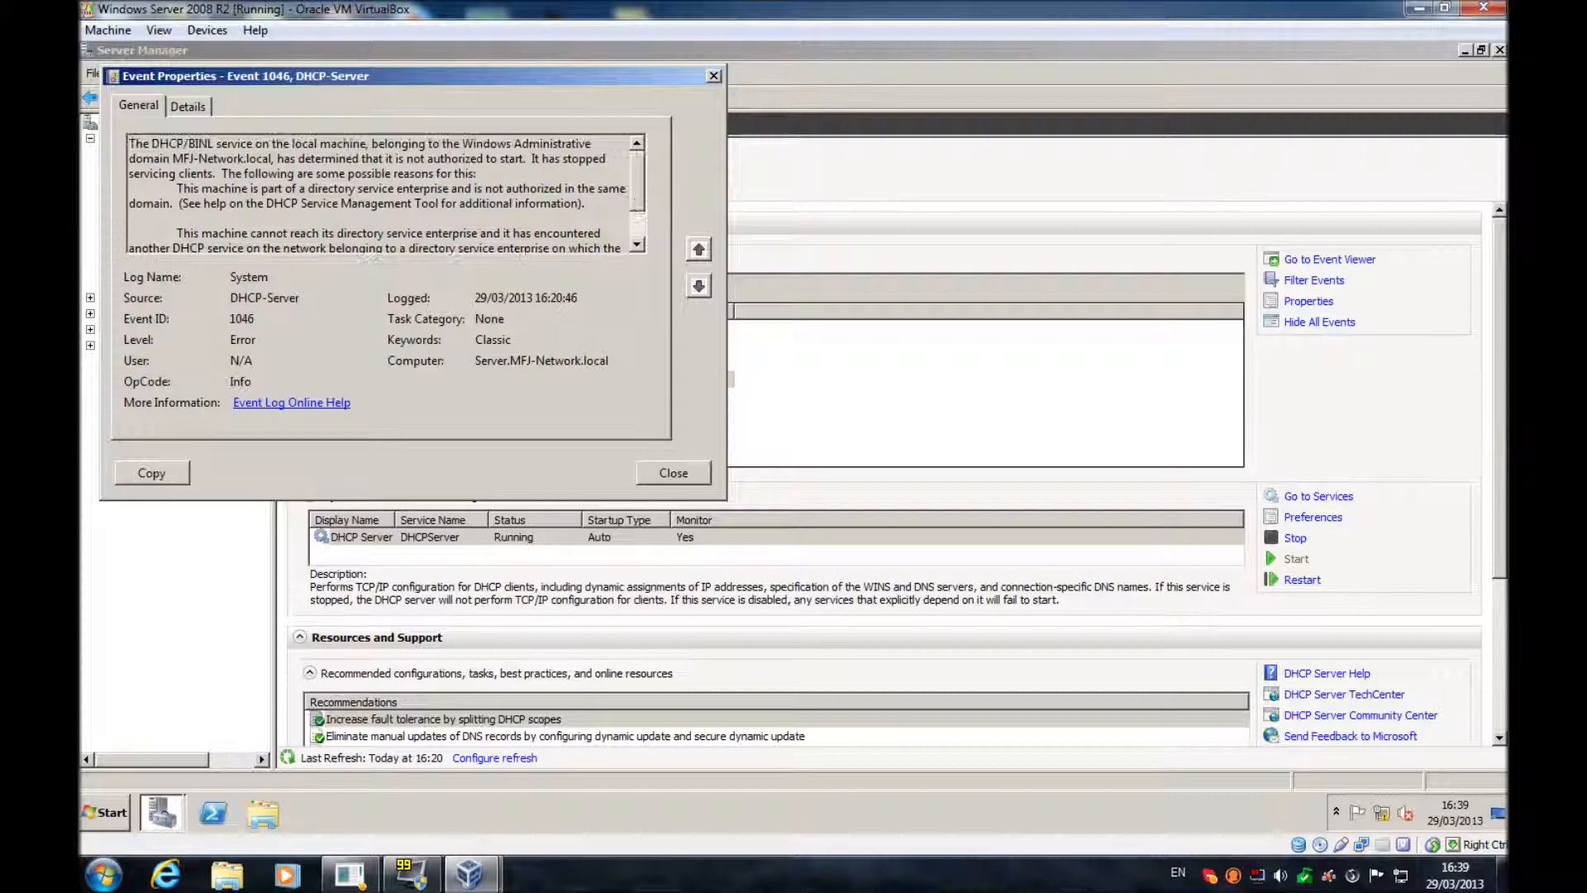
pyautogui.click(668, 476)
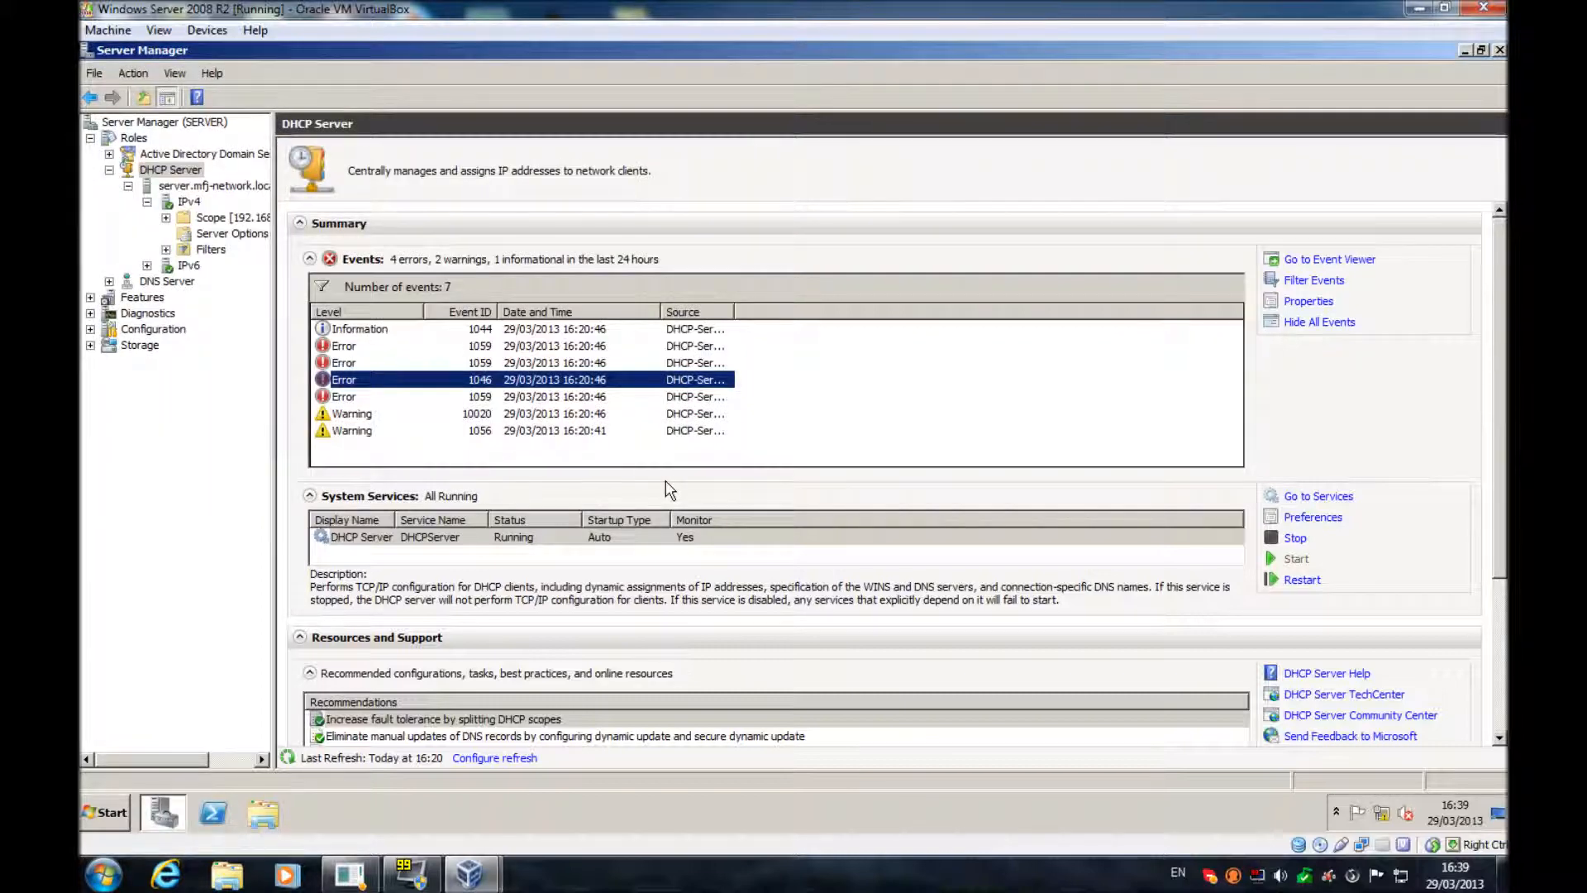
# Step: Switch to the host's network connections and open the properties of the VirtualBox Host-Only Network adapter
pyautogui.click(105, 812)
pyautogui.click(387, 671)
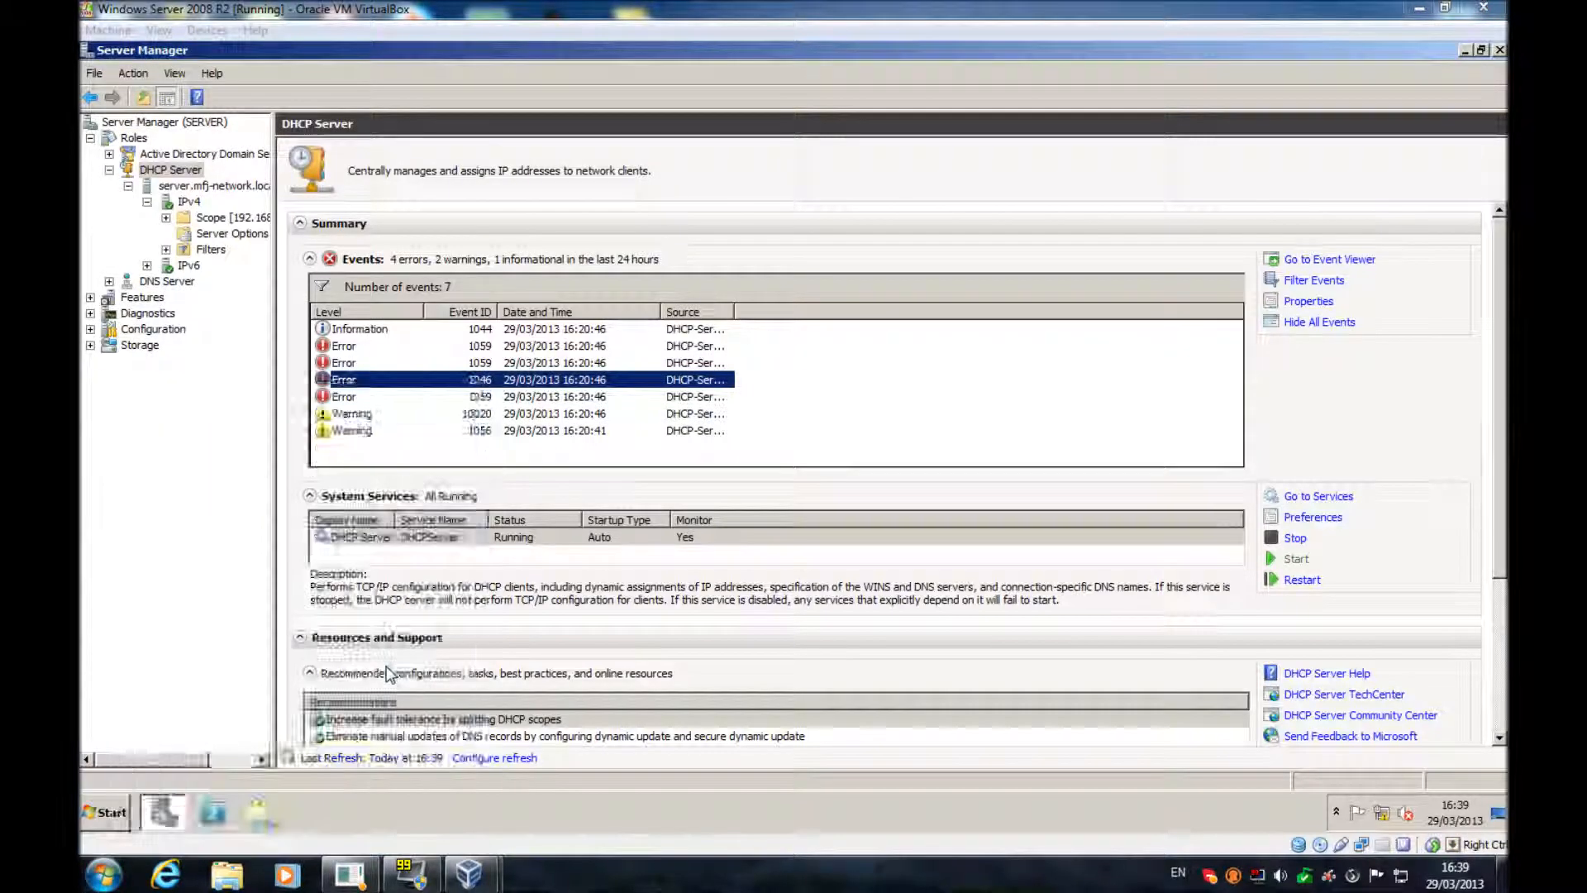
pyautogui.click(583, 220)
pyautogui.click(421, 91)
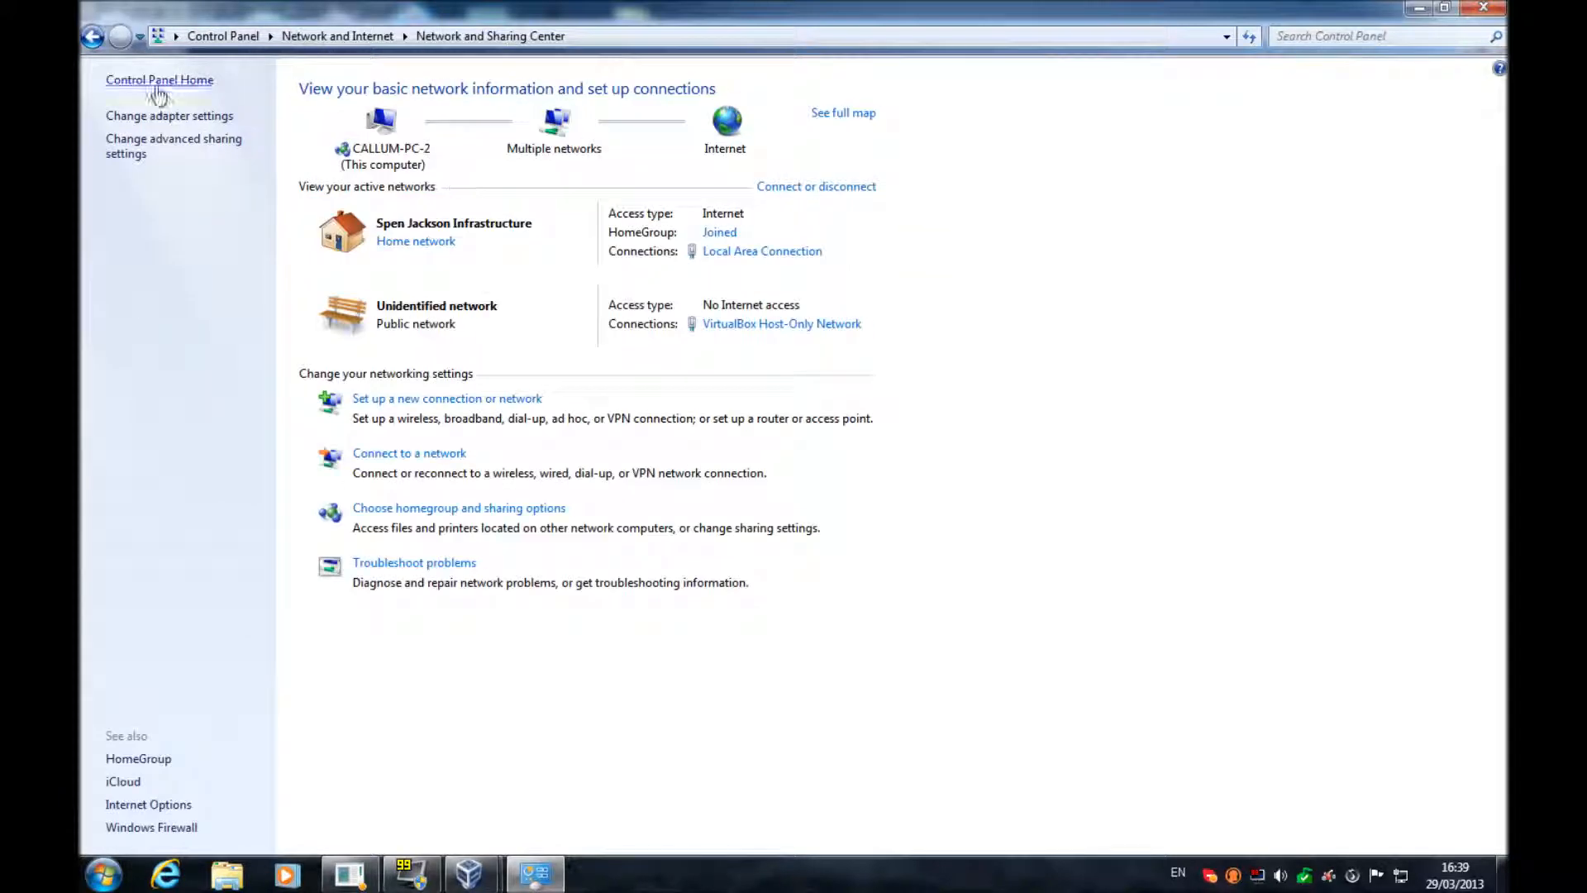
pyautogui.click(169, 115)
pyautogui.click(438, 138)
pyautogui.rightClick(437, 135)
pyautogui.click(490, 326)
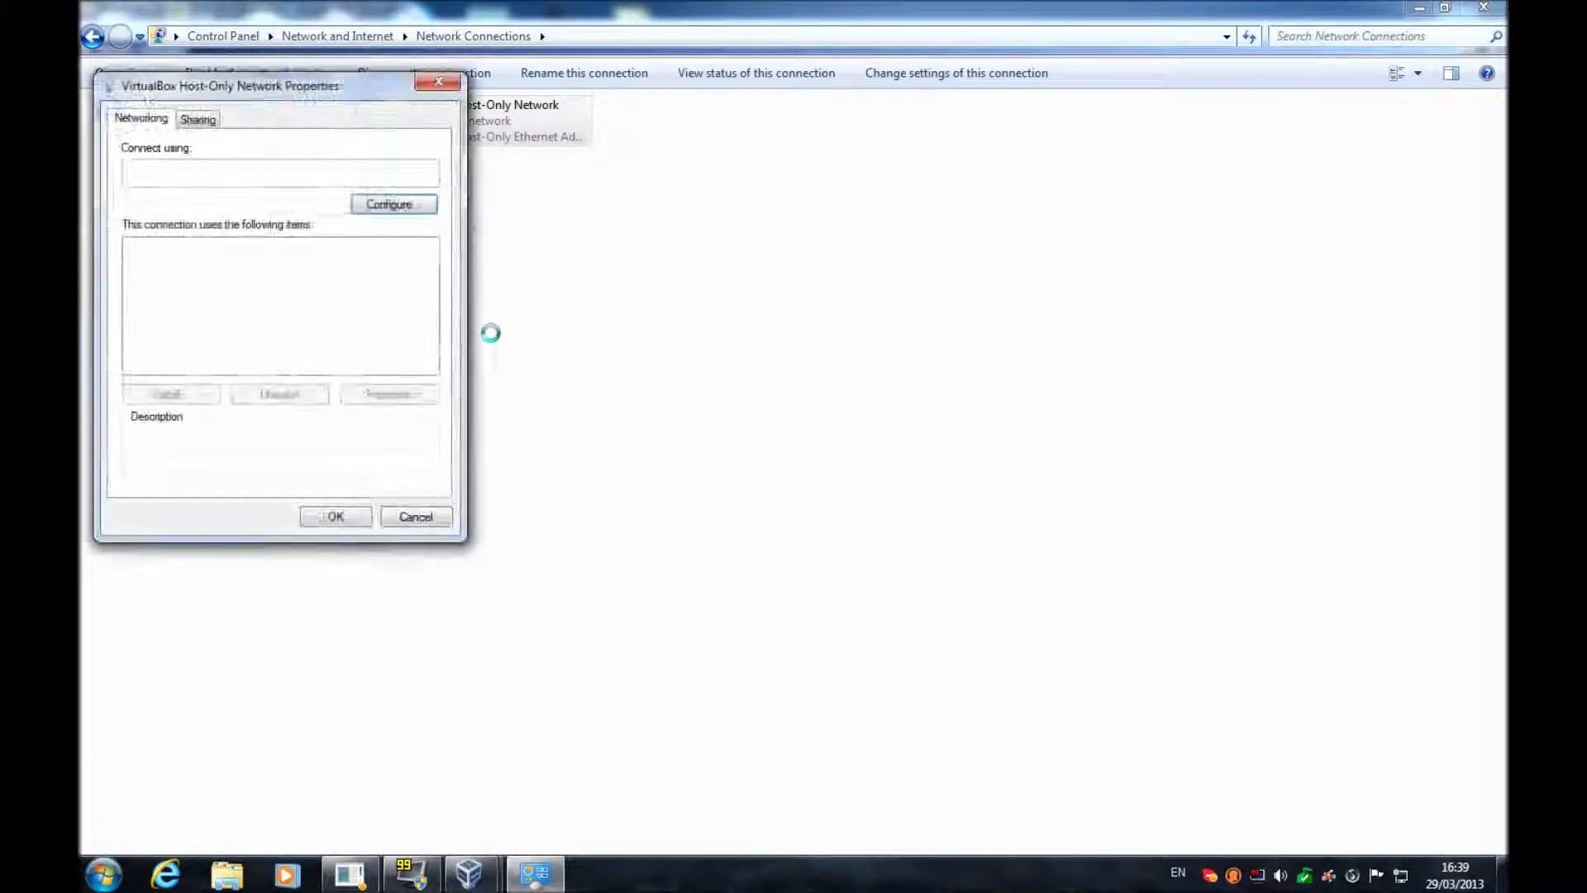
# Step: Set the host-only adapter's TCP/IPv4 to obtain the IP address and DNS server address automatically, and save its properties
pyautogui.click(274, 332)
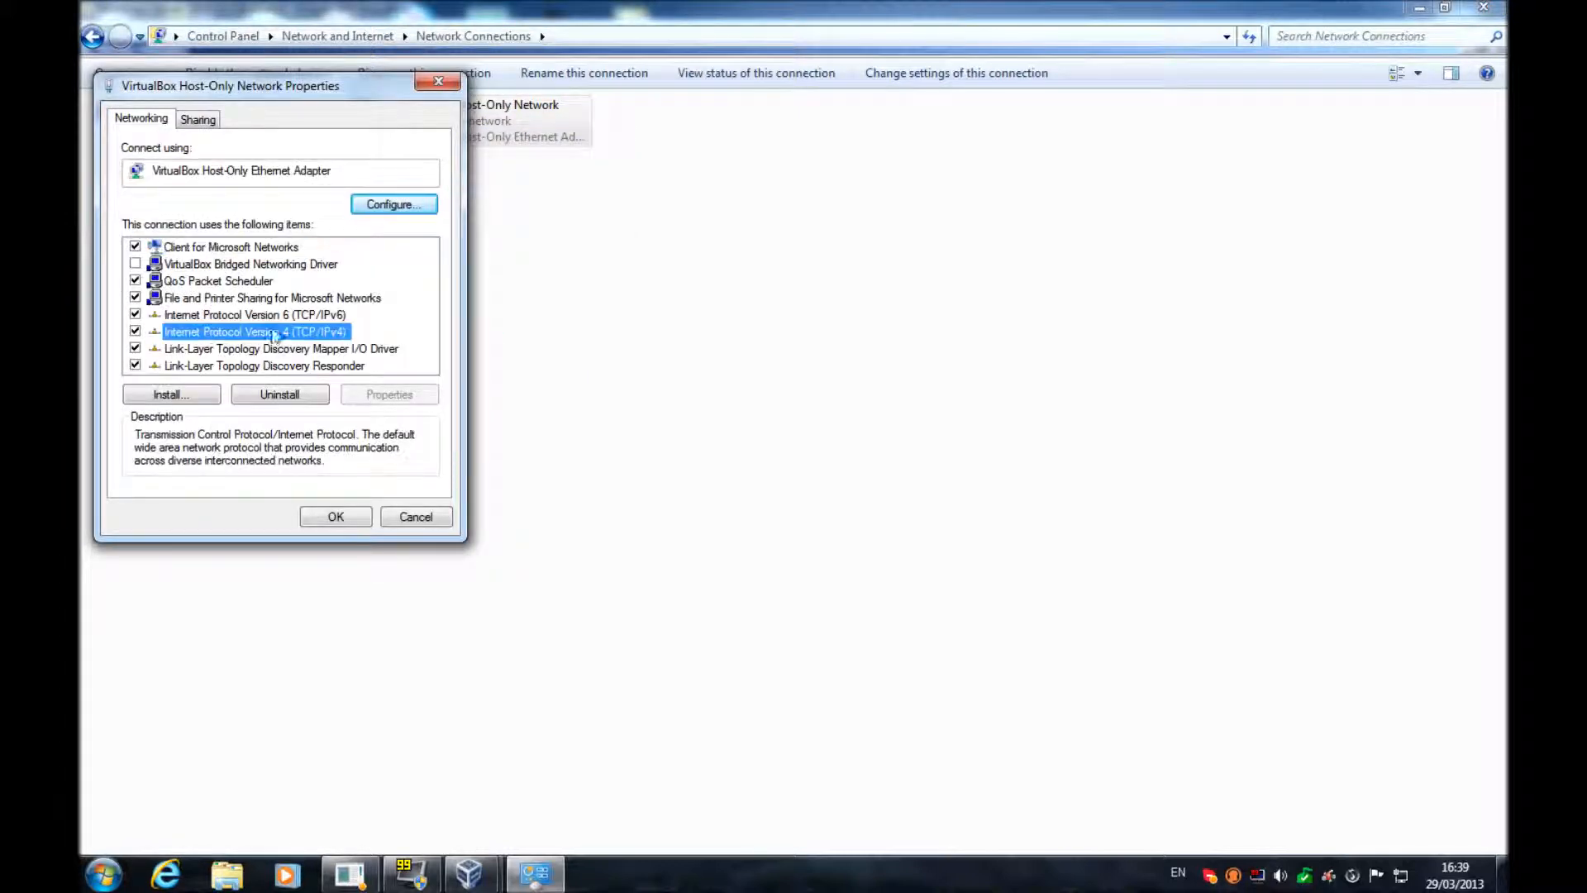
pyautogui.click(390, 395)
pyautogui.click(235, 285)
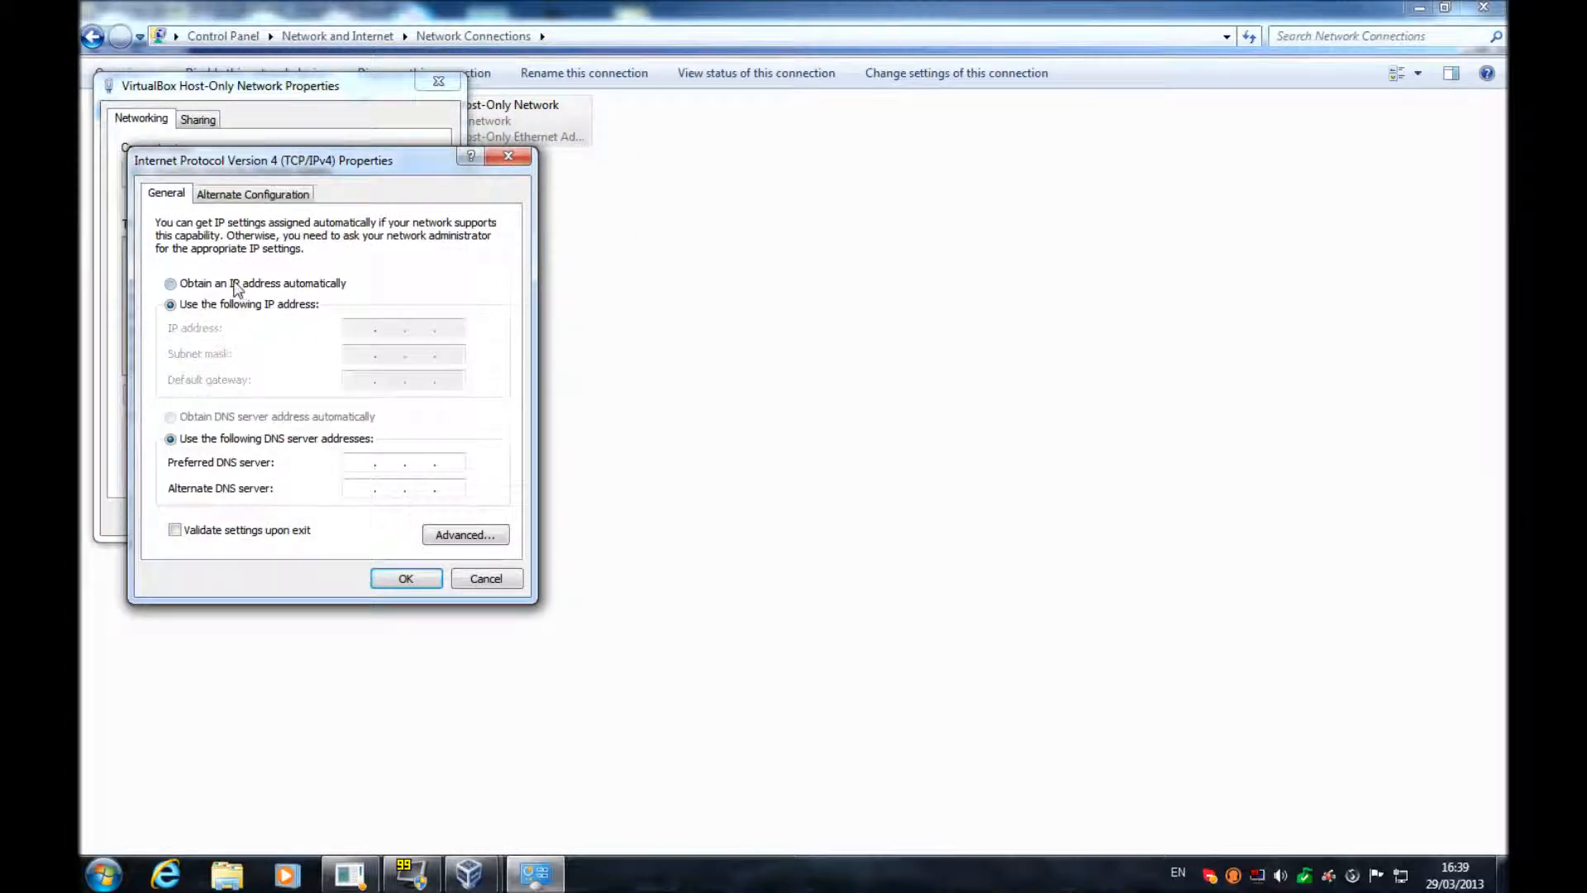
pyautogui.click(240, 418)
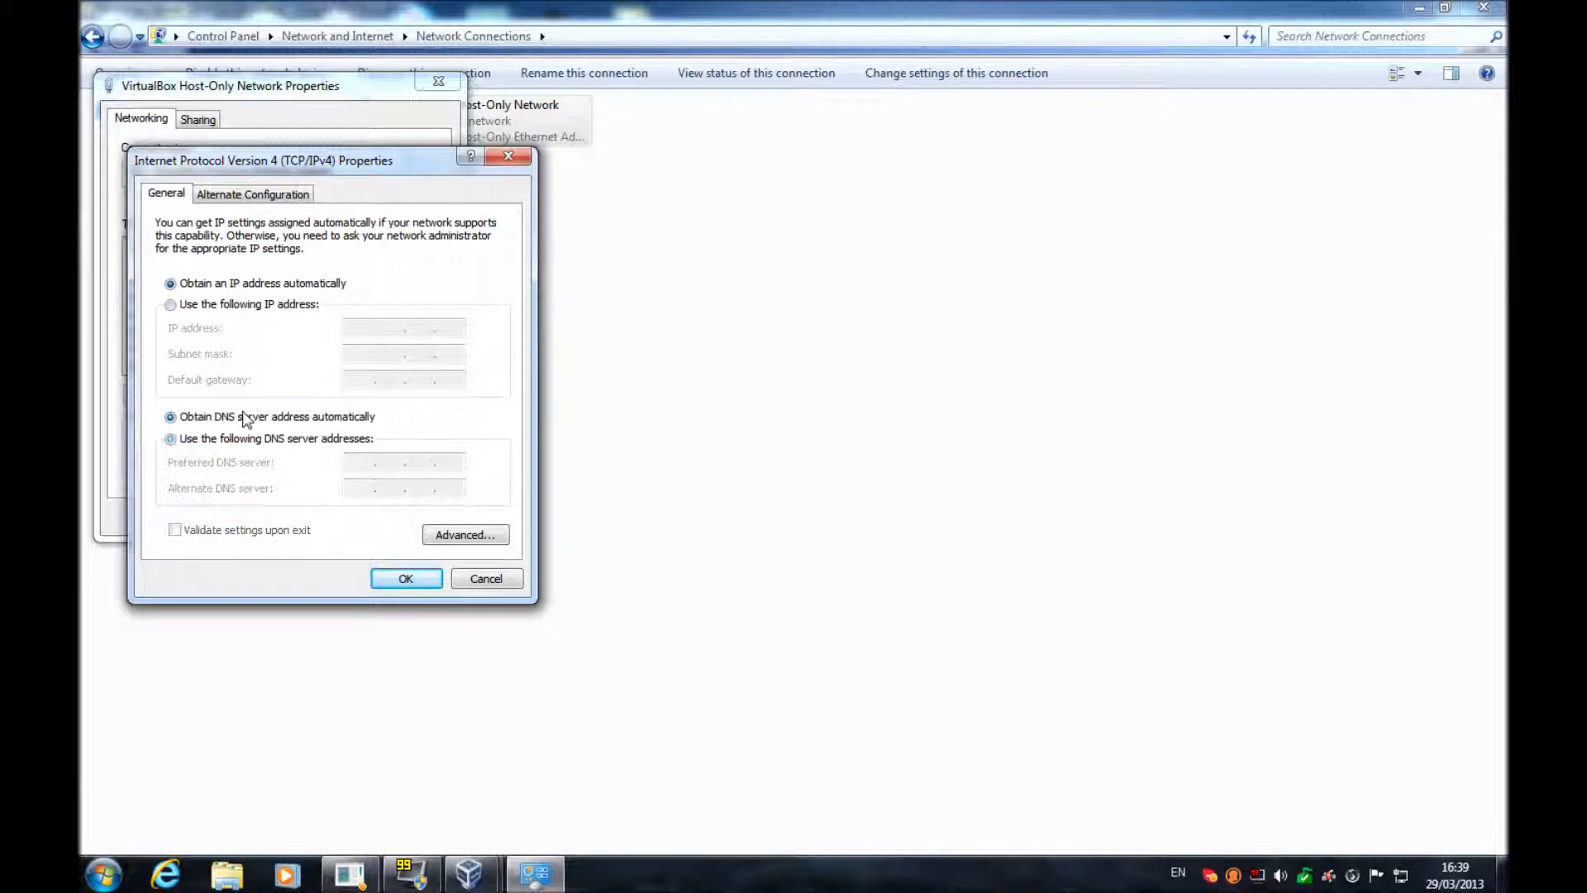
pyautogui.click(404, 579)
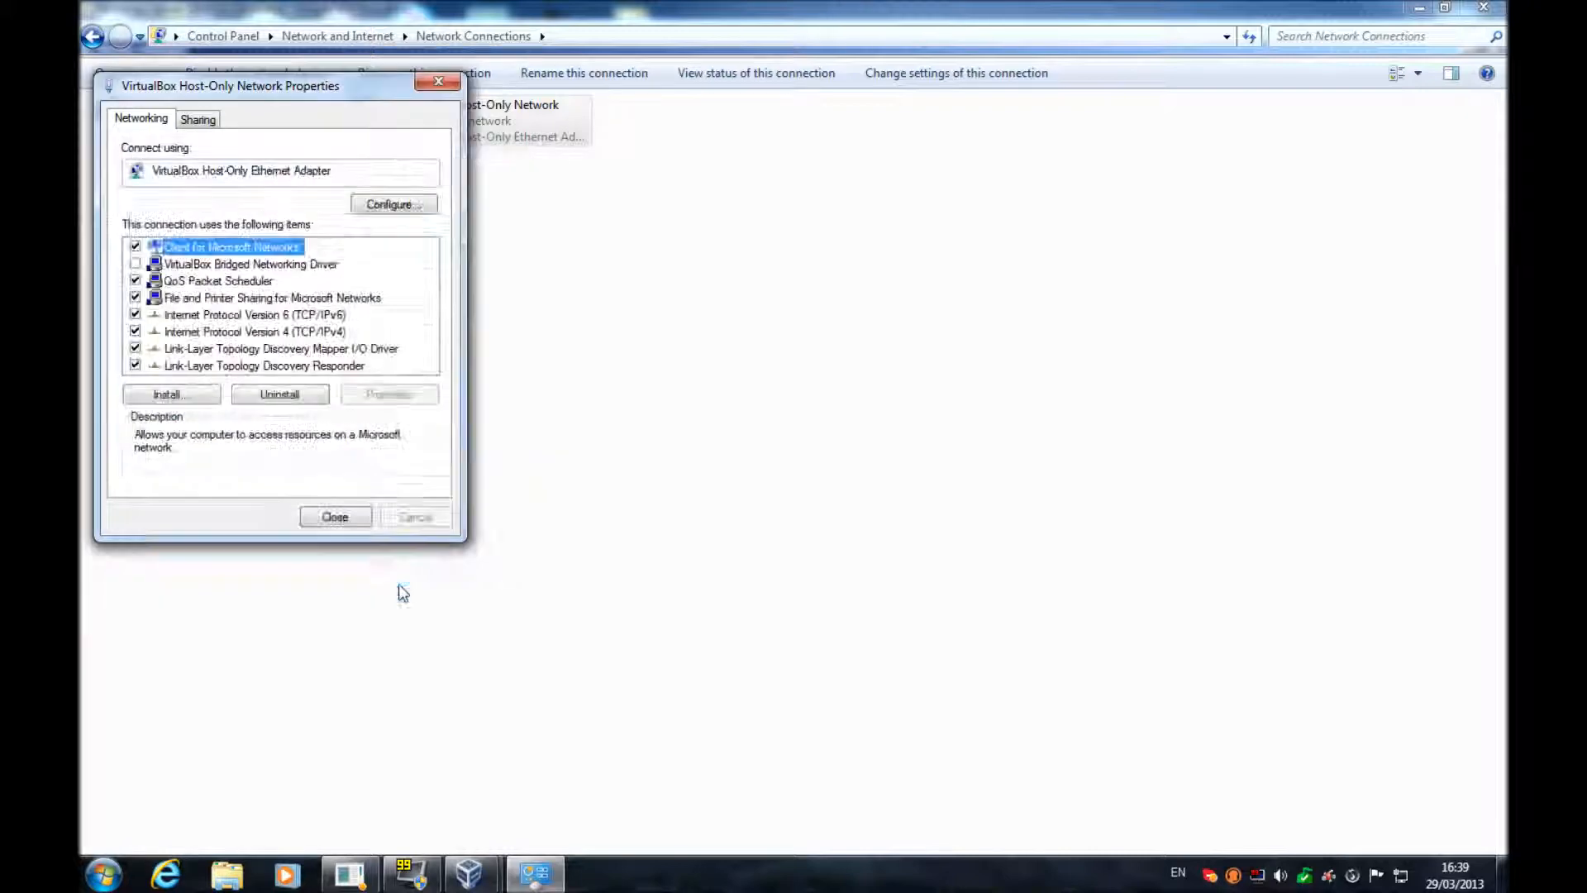
pyautogui.click(361, 520)
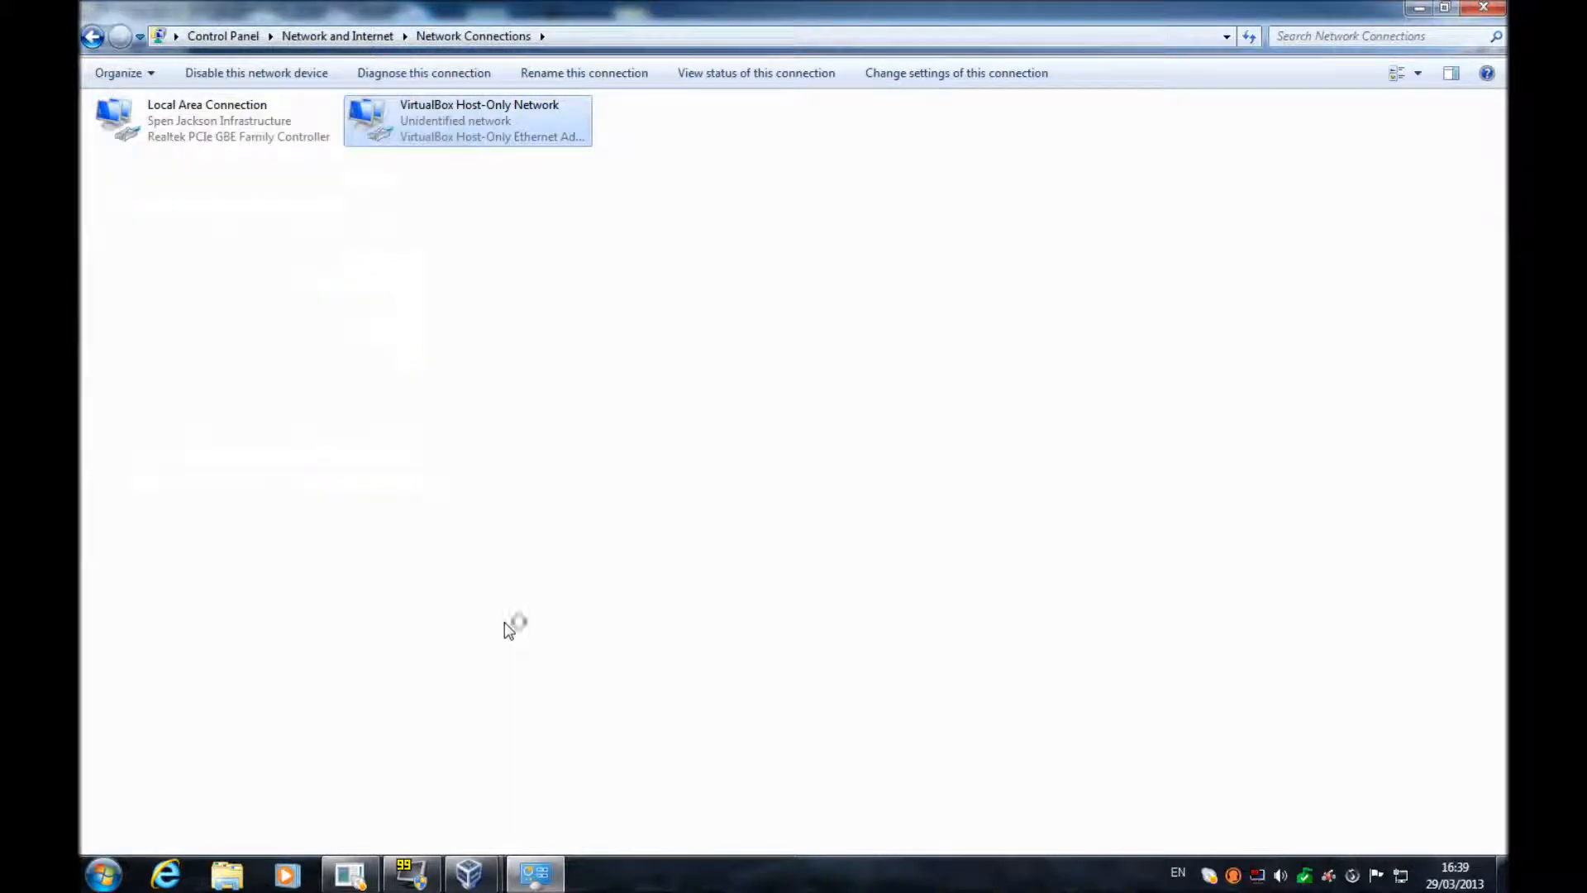
# Step: Return to the Windows Server 2008 R2 virtual machine and restart the DHCP Server service
pyautogui.moveTo(469, 872)
pyautogui.click(519, 779)
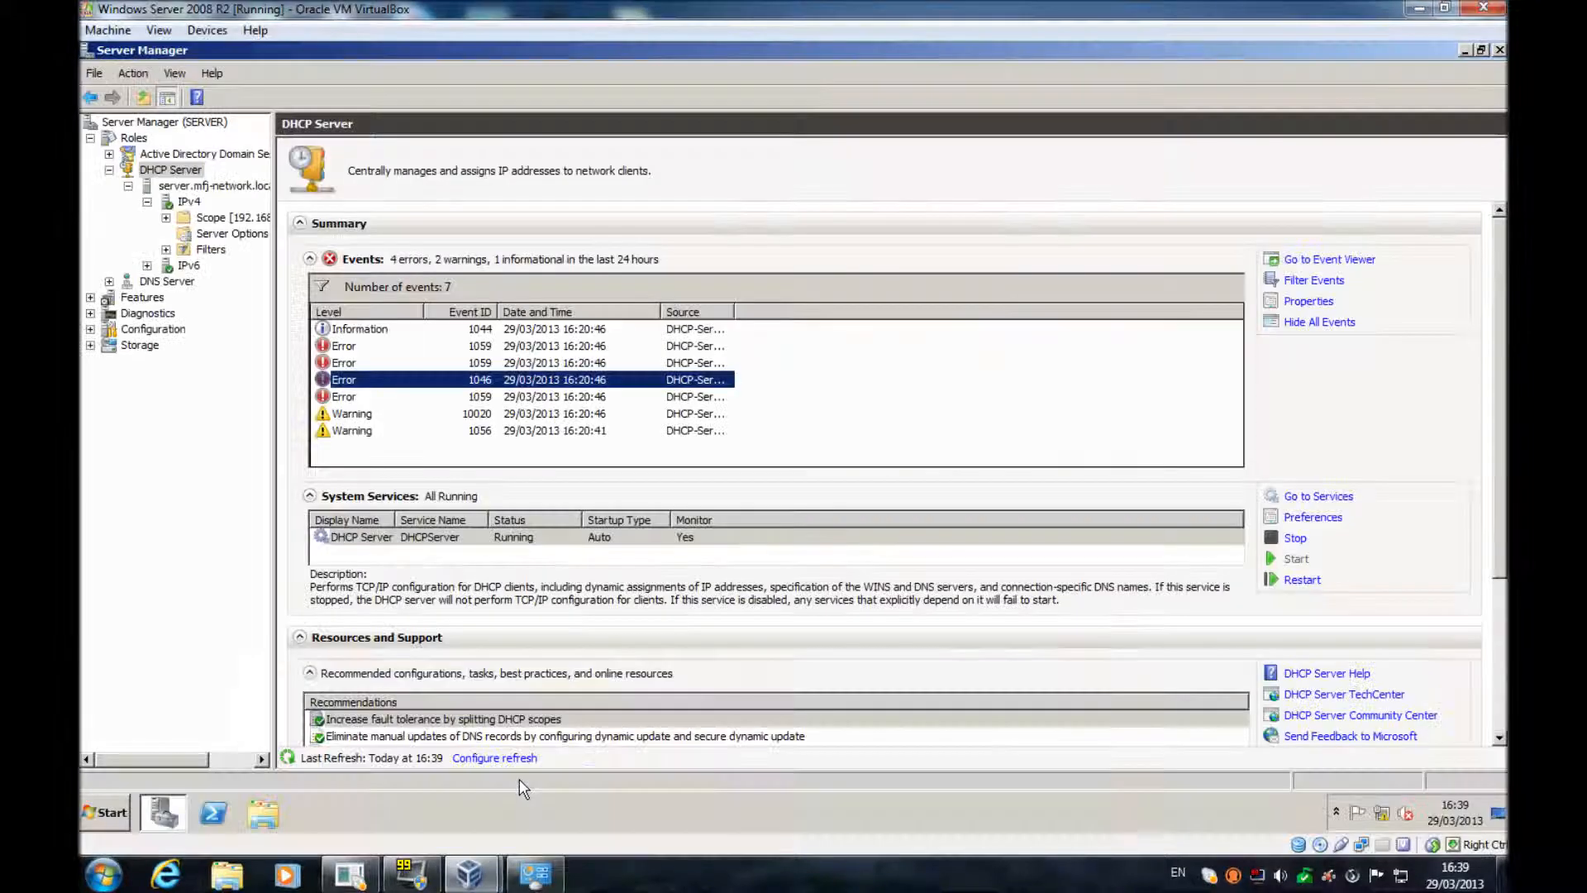
pyautogui.click(714, 450)
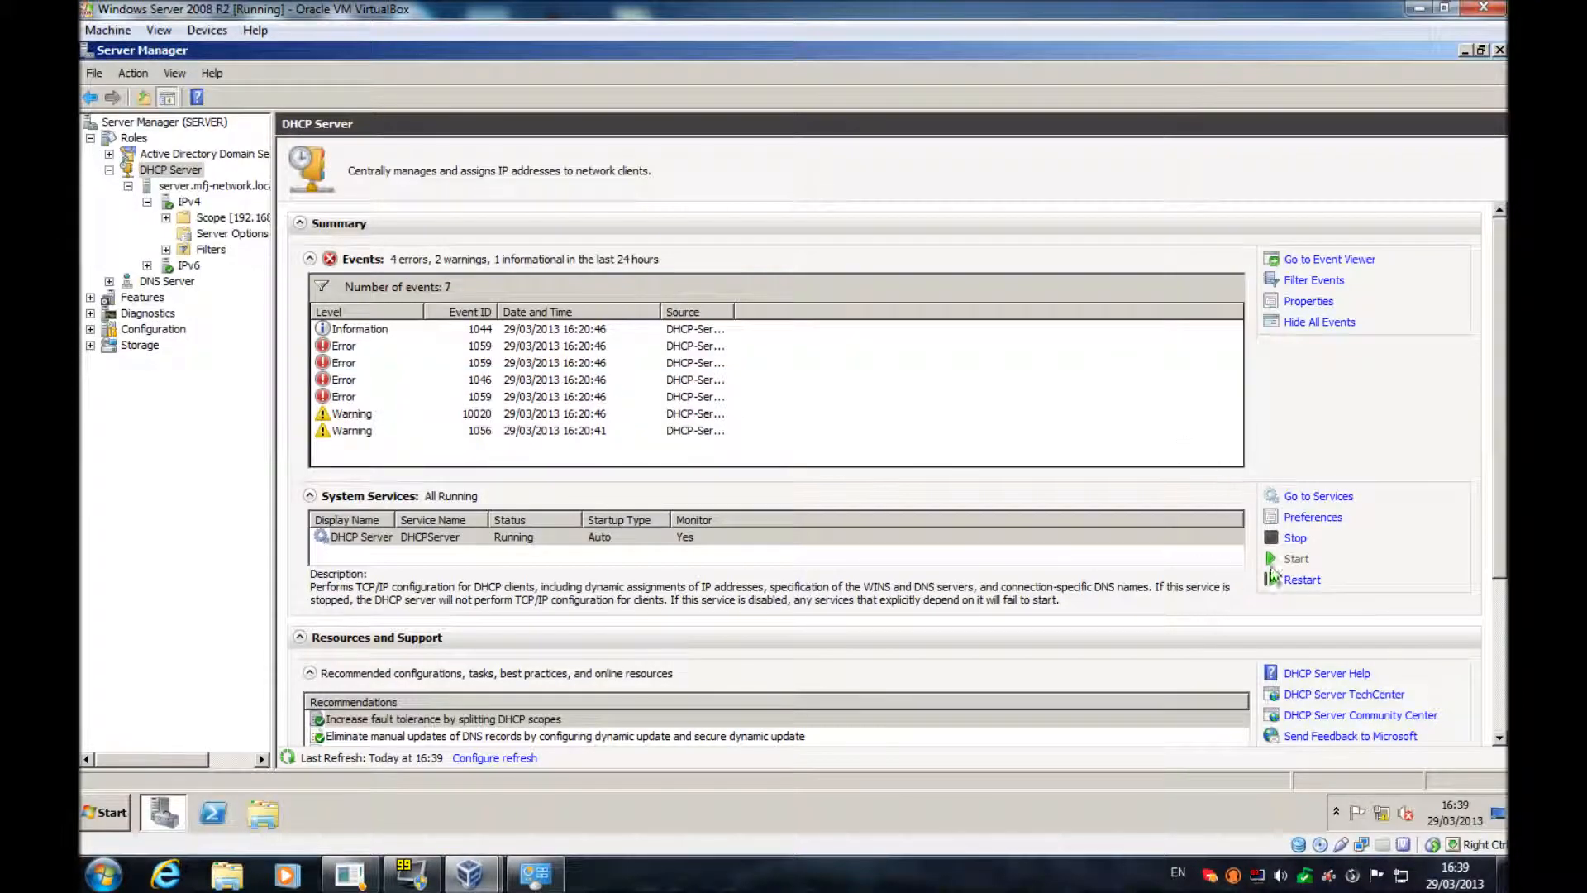
pyautogui.click(1301, 578)
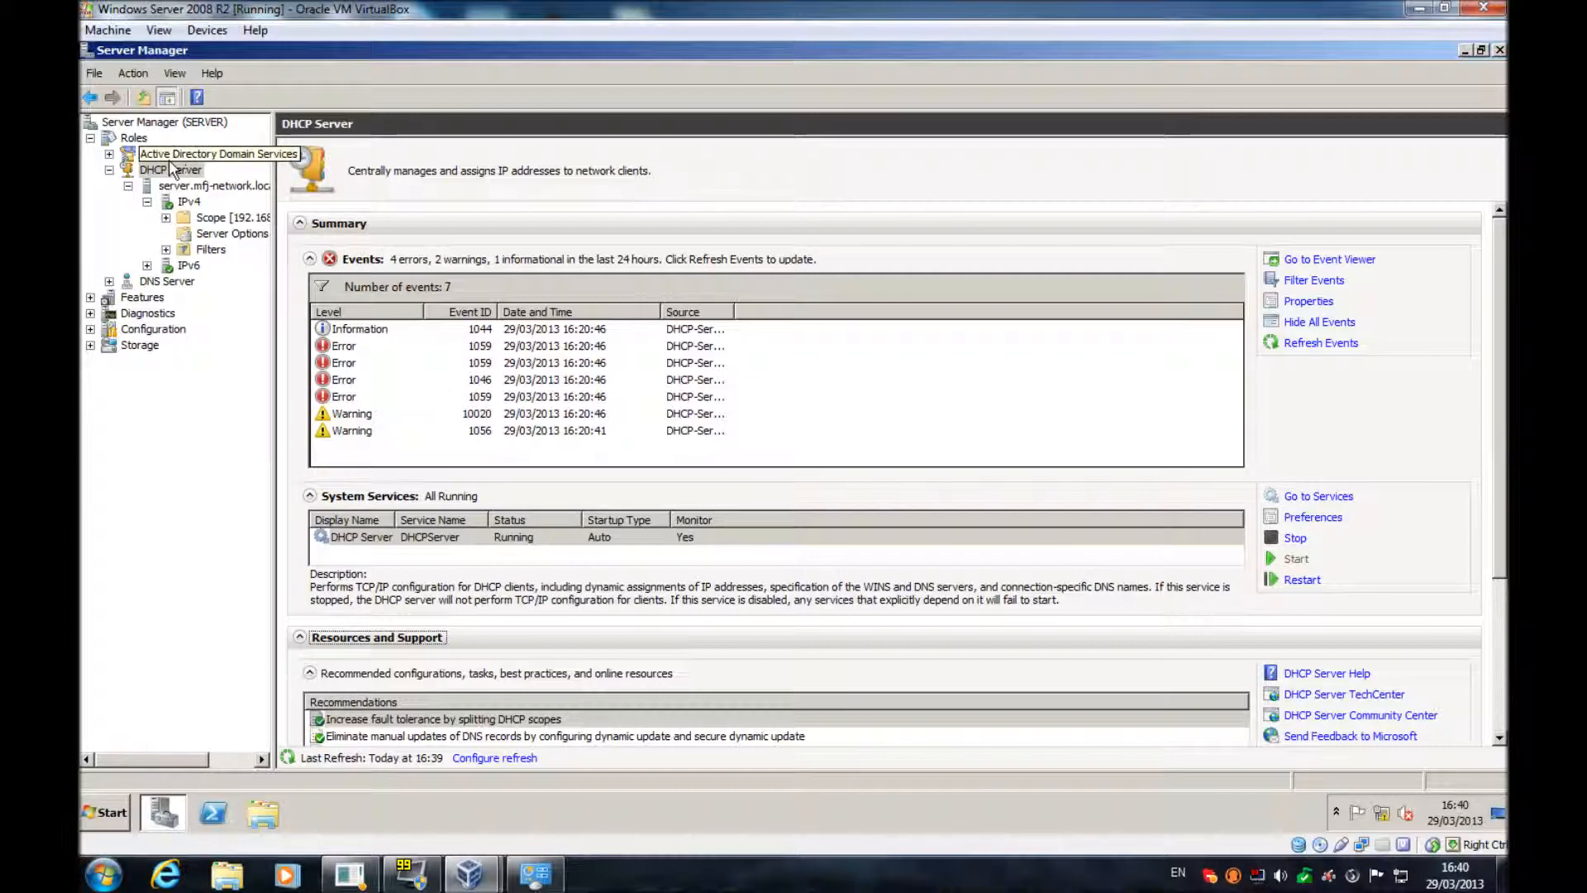
# Step: Recheck the DHCP Server role's status and events, reading the first 1059 error's details
pyautogui.click(134, 139)
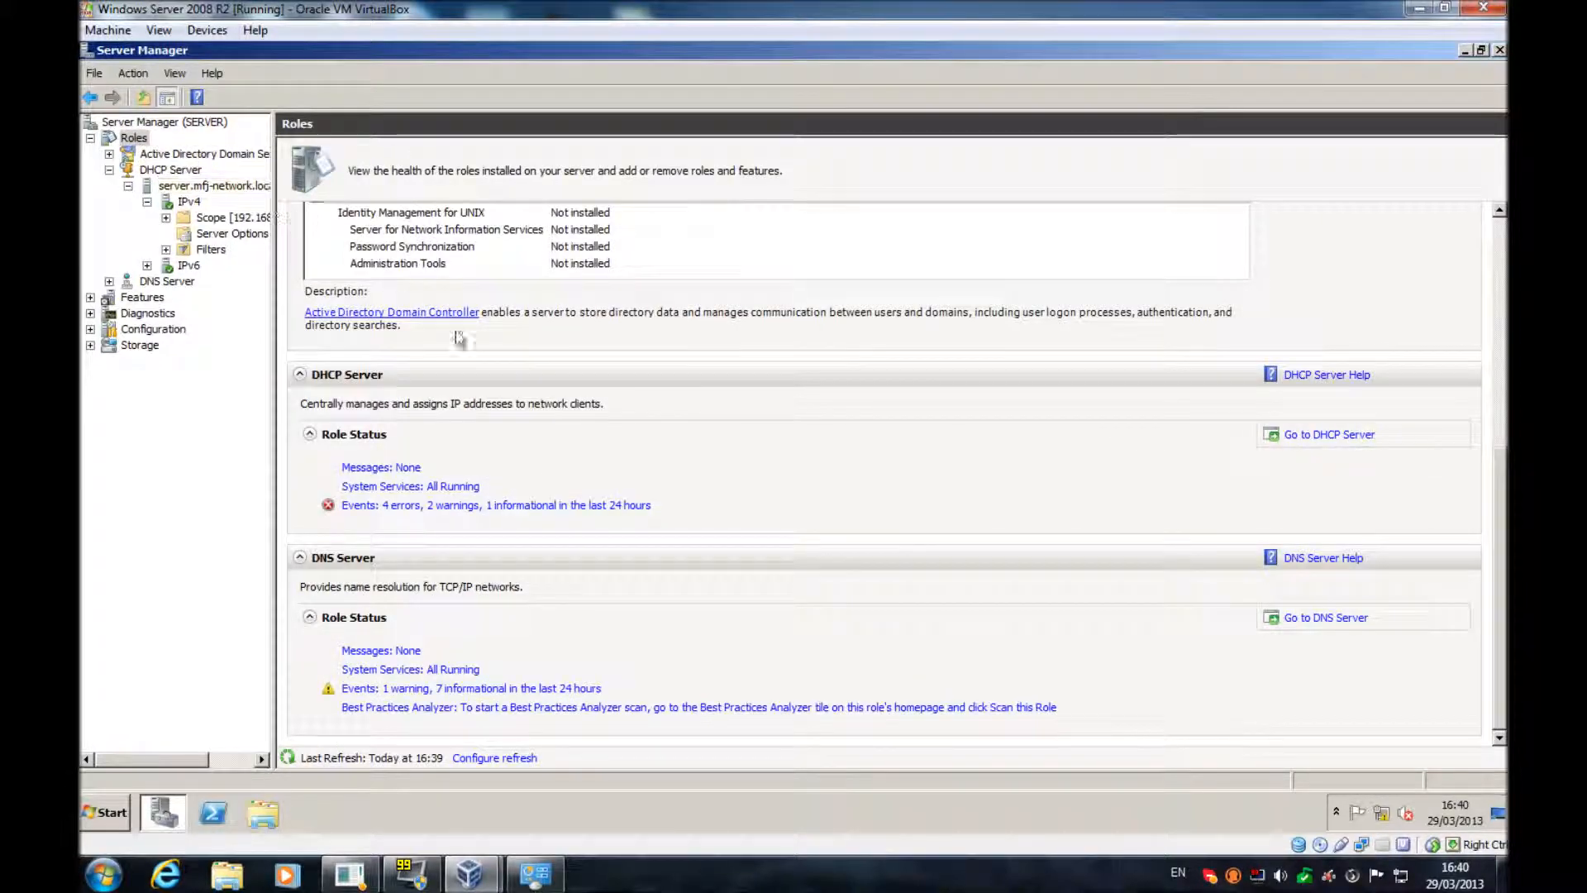
pyautogui.click(164, 171)
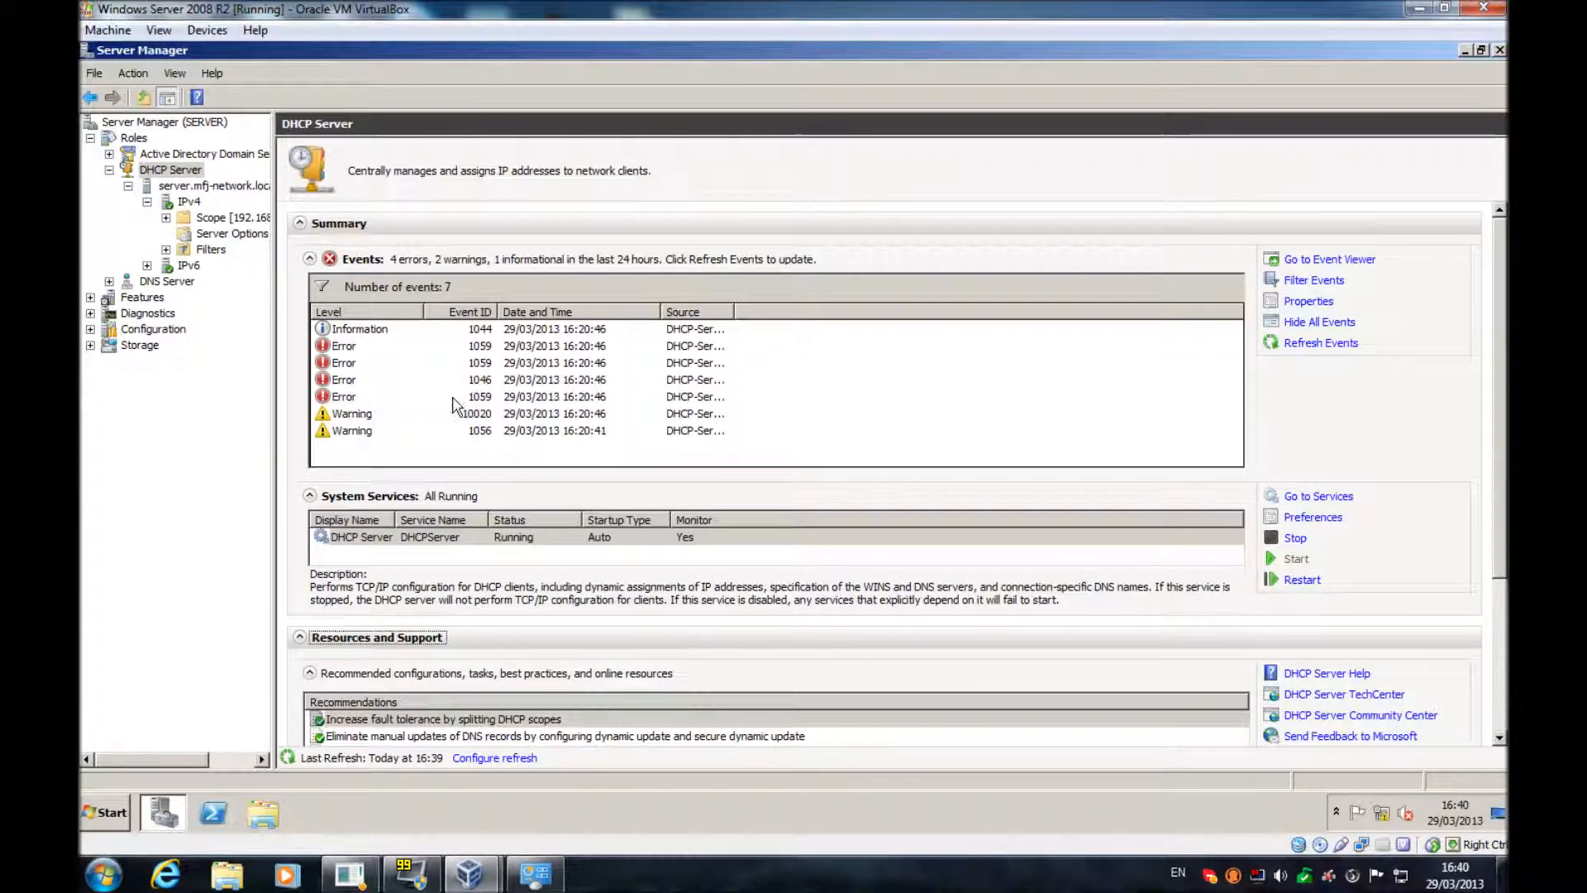
pyautogui.click(406, 348)
pyautogui.doubleClick(407, 348)
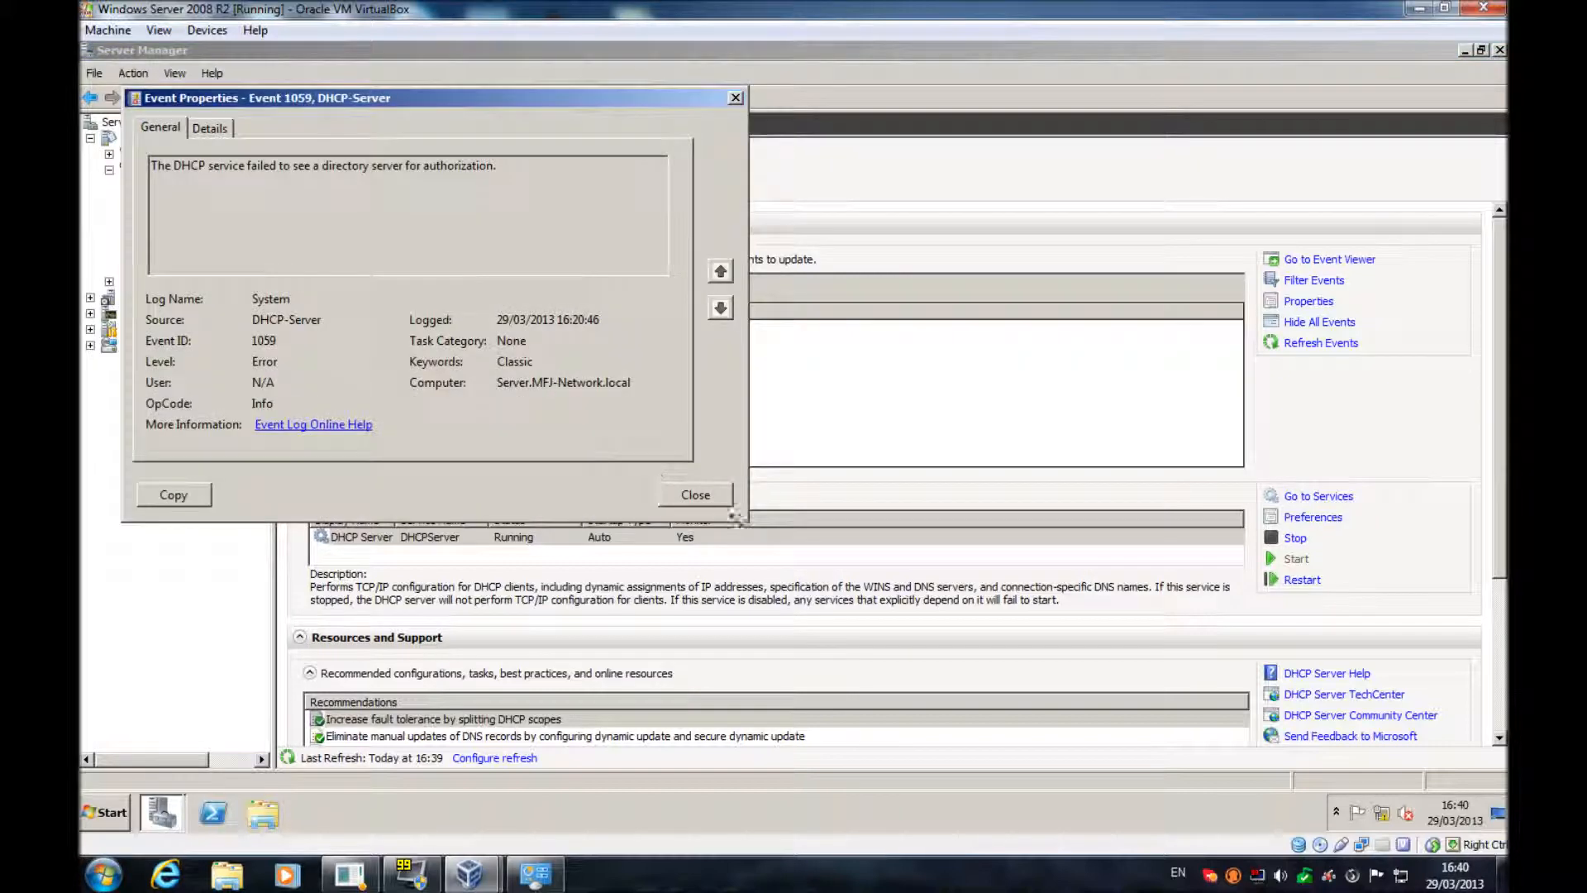
pyautogui.click(695, 495)
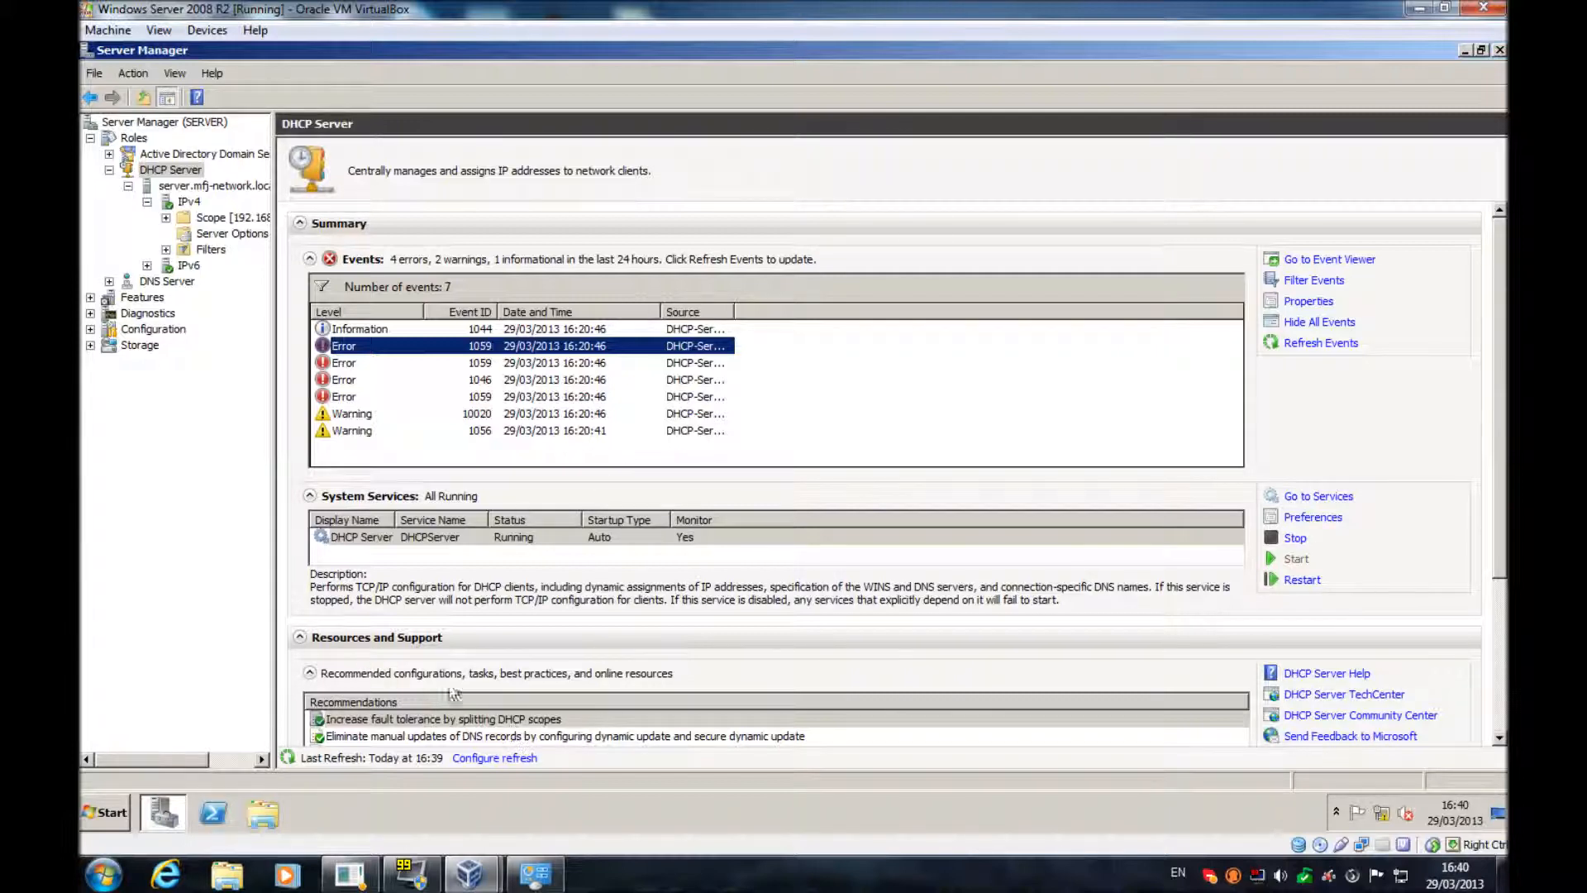
# Step: Search the server's programs for "ipc" and try to run the command
pyautogui.click(119, 806)
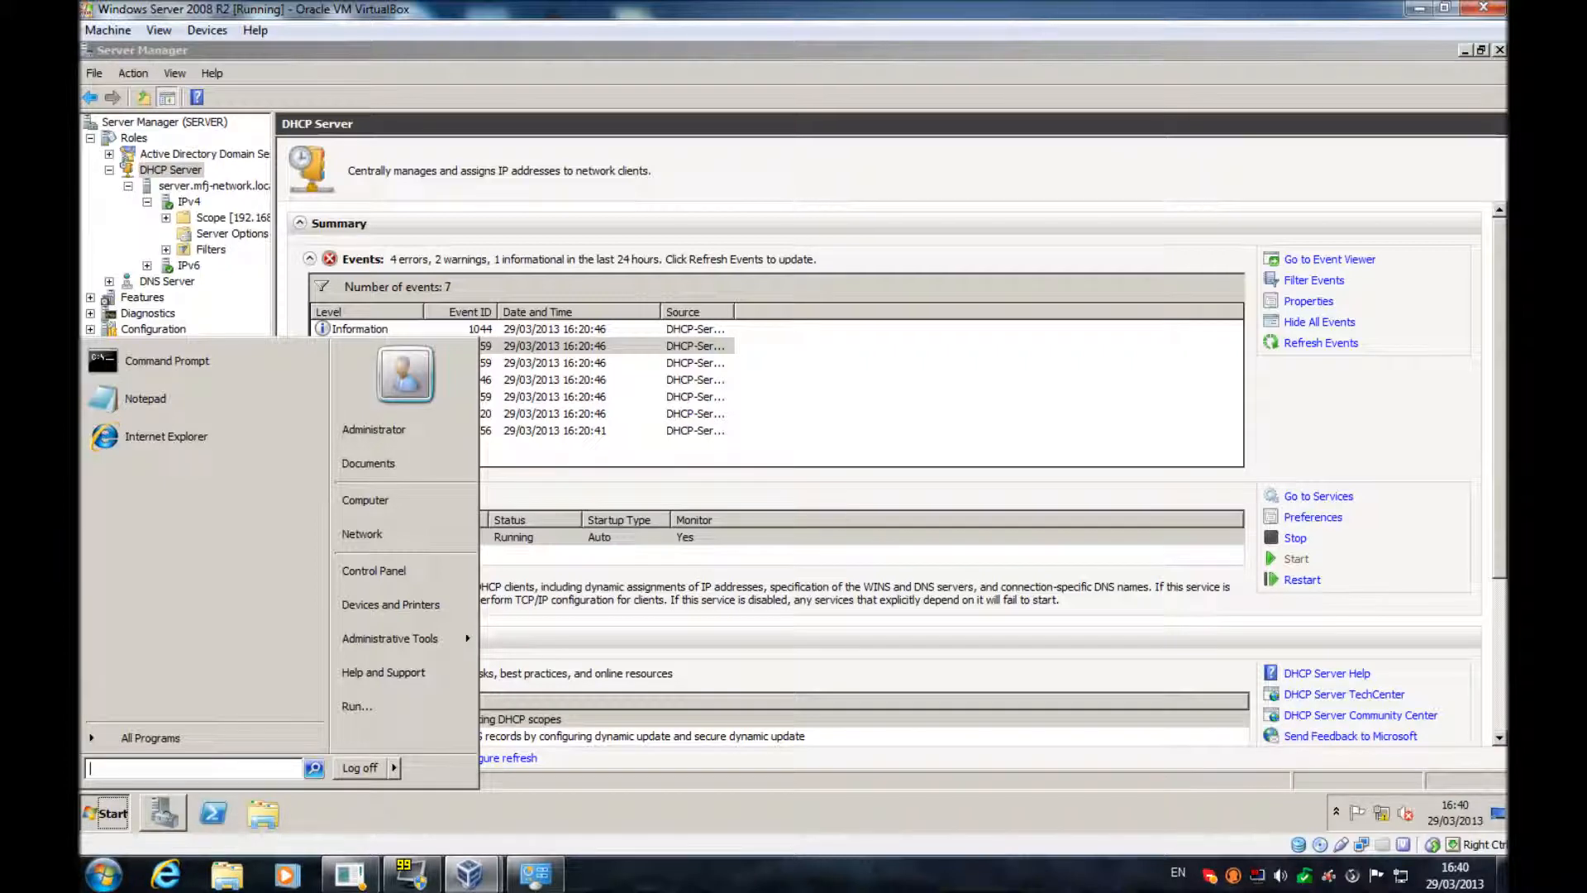
pyautogui.write('cmd')
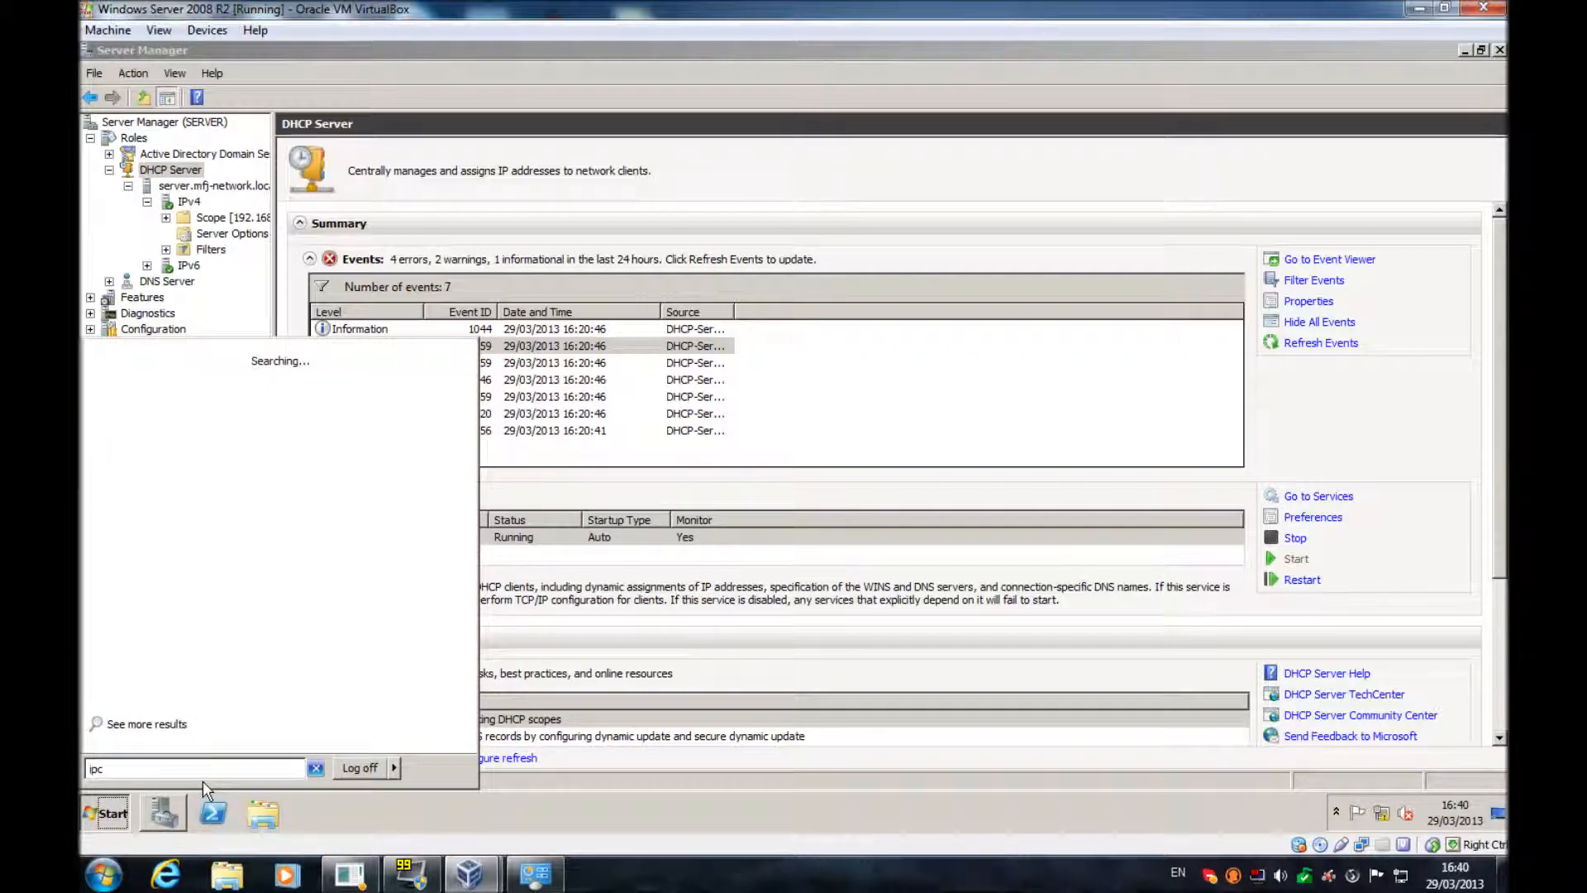
pyautogui.press('Return')
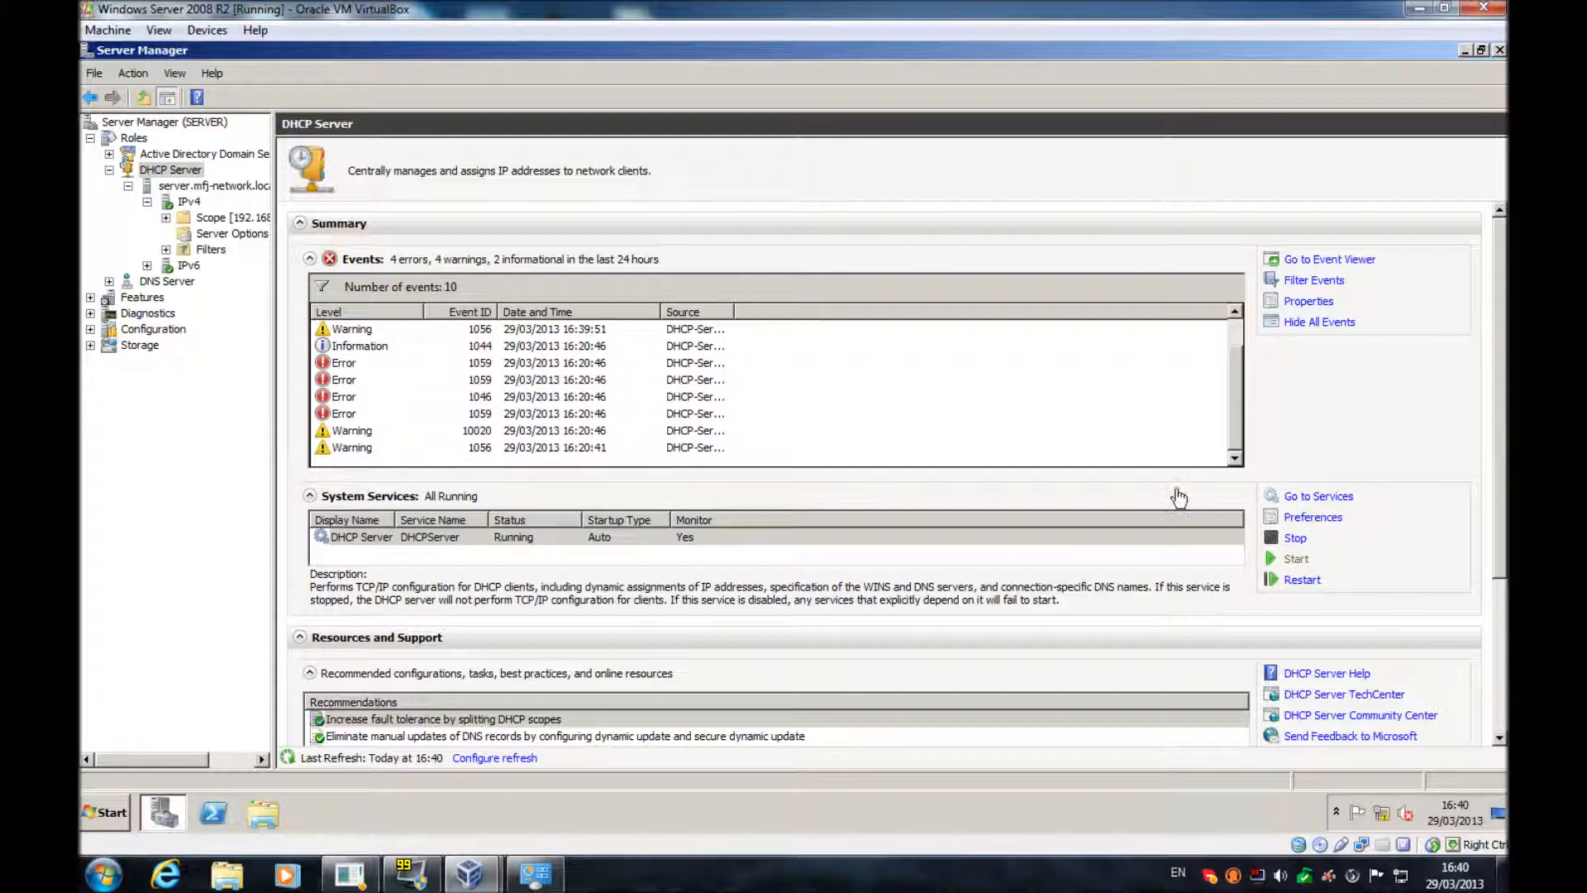
pyautogui.scroll(-5, 1501, 558)
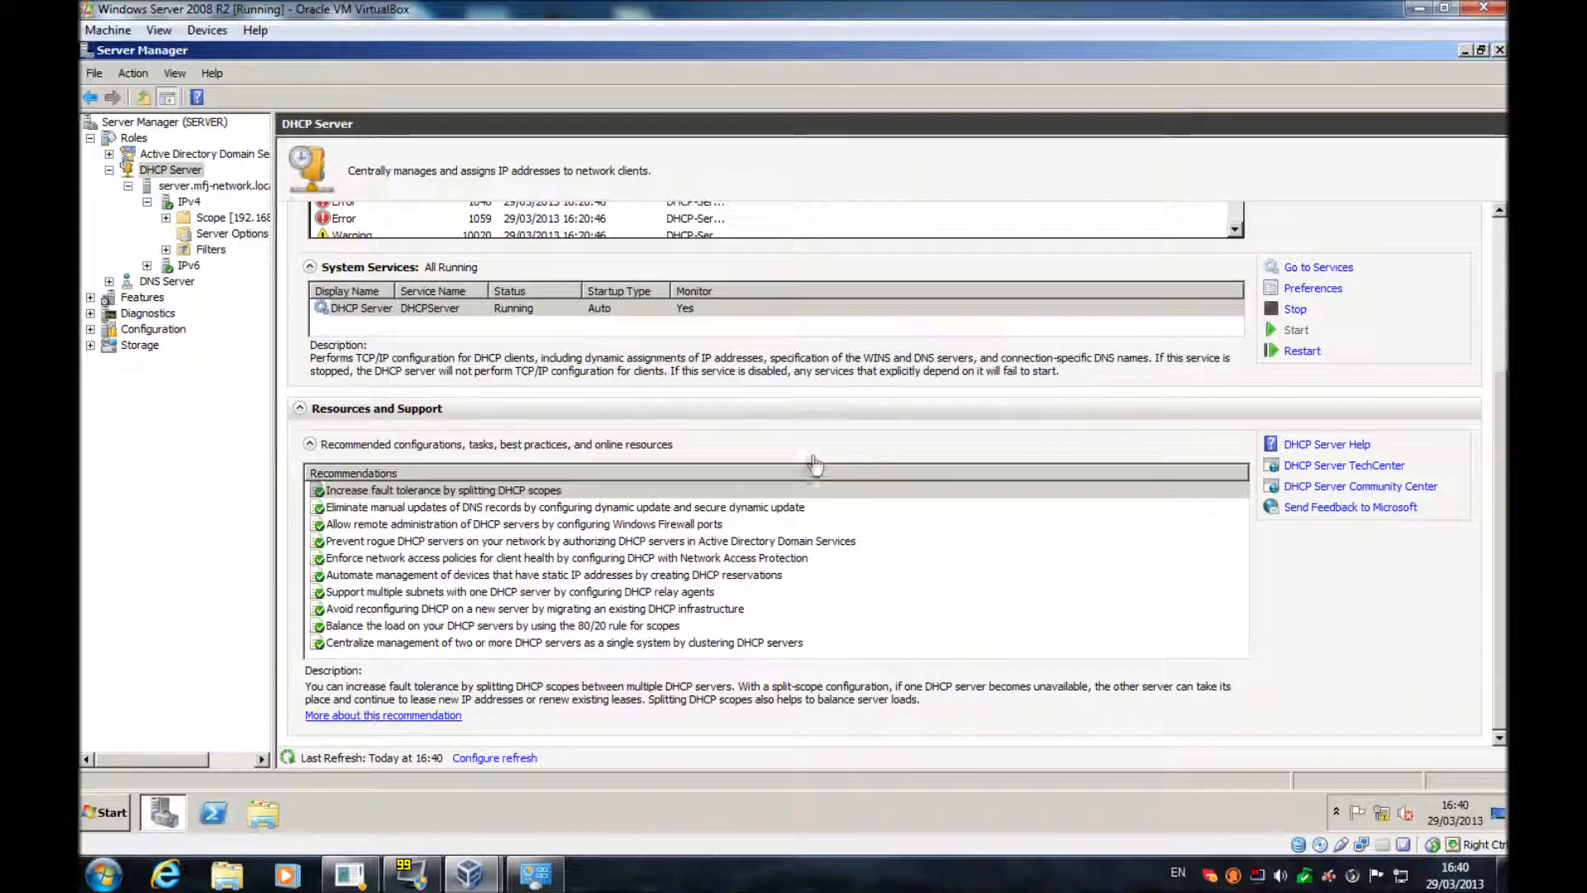
pyautogui.click(105, 812)
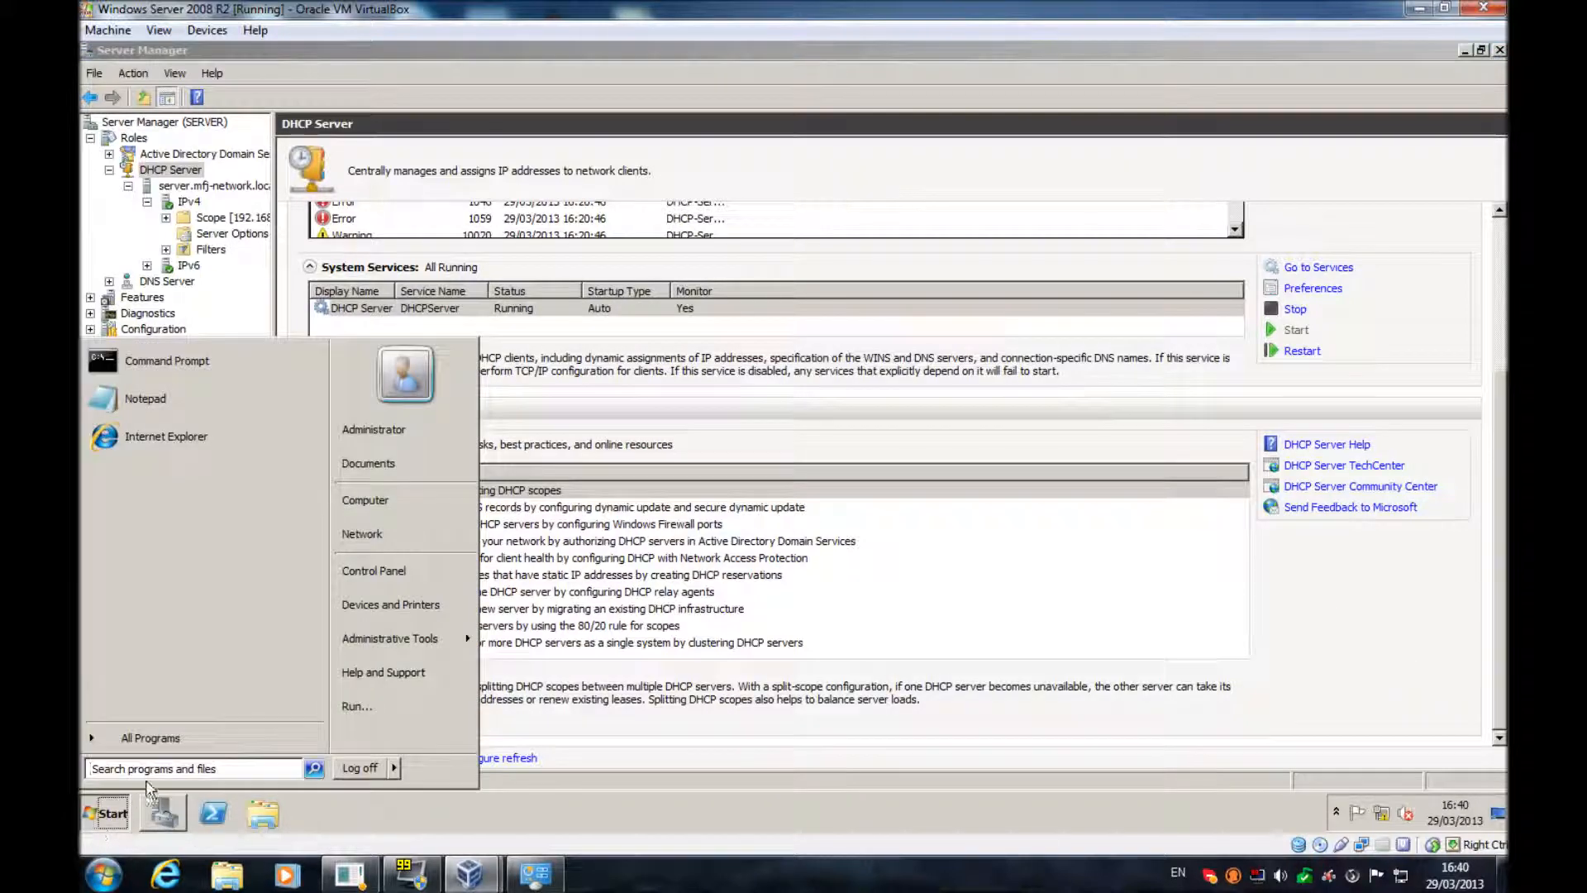
pyautogui.click(161, 744)
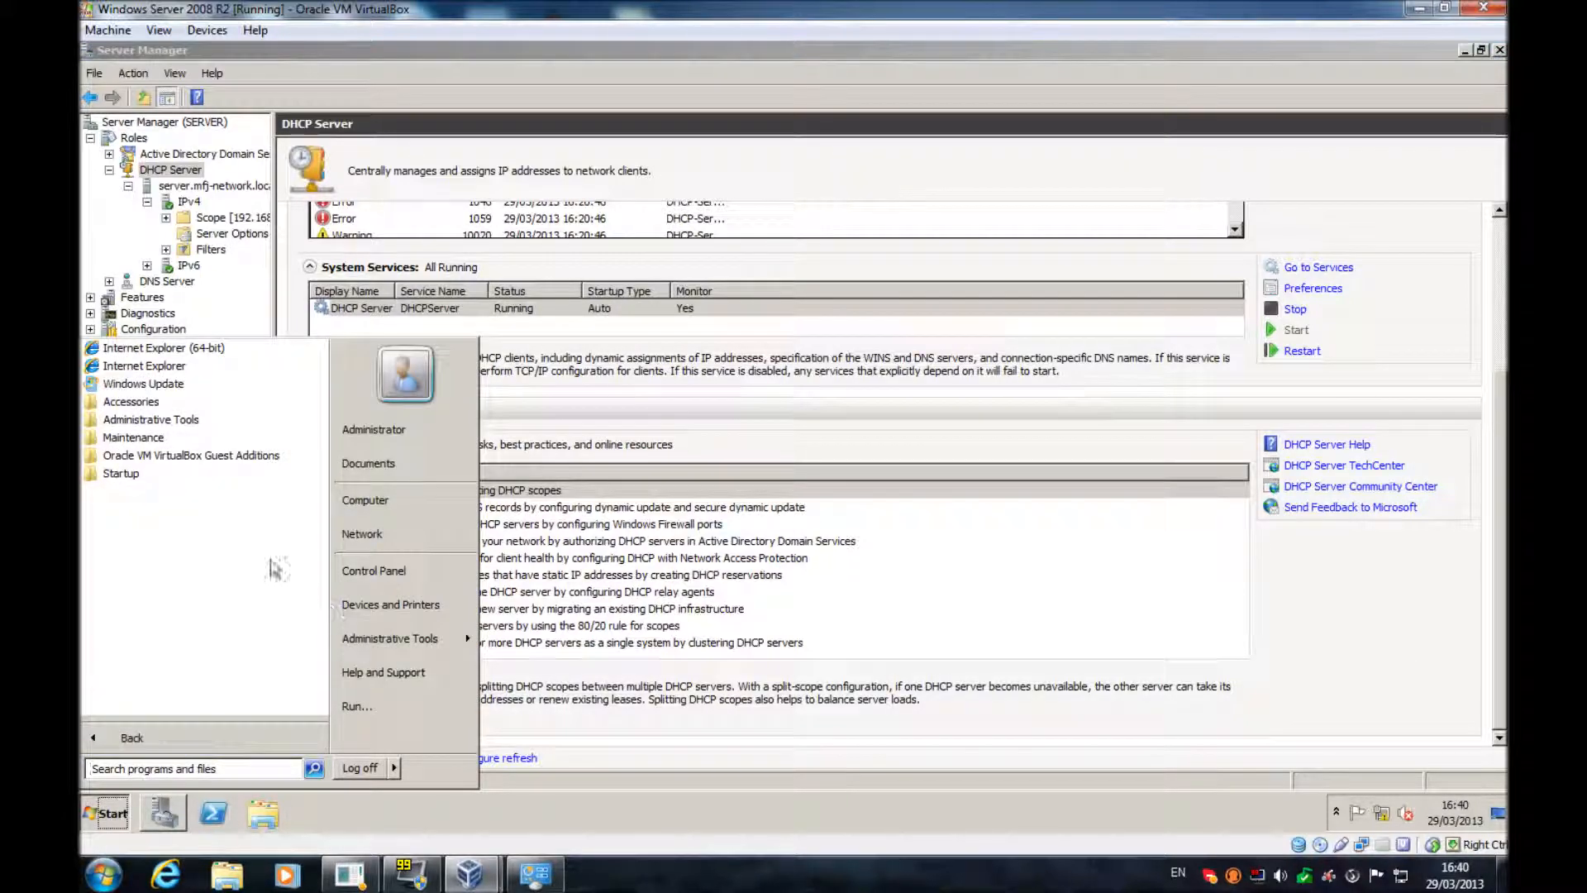
pyautogui.click(161, 739)
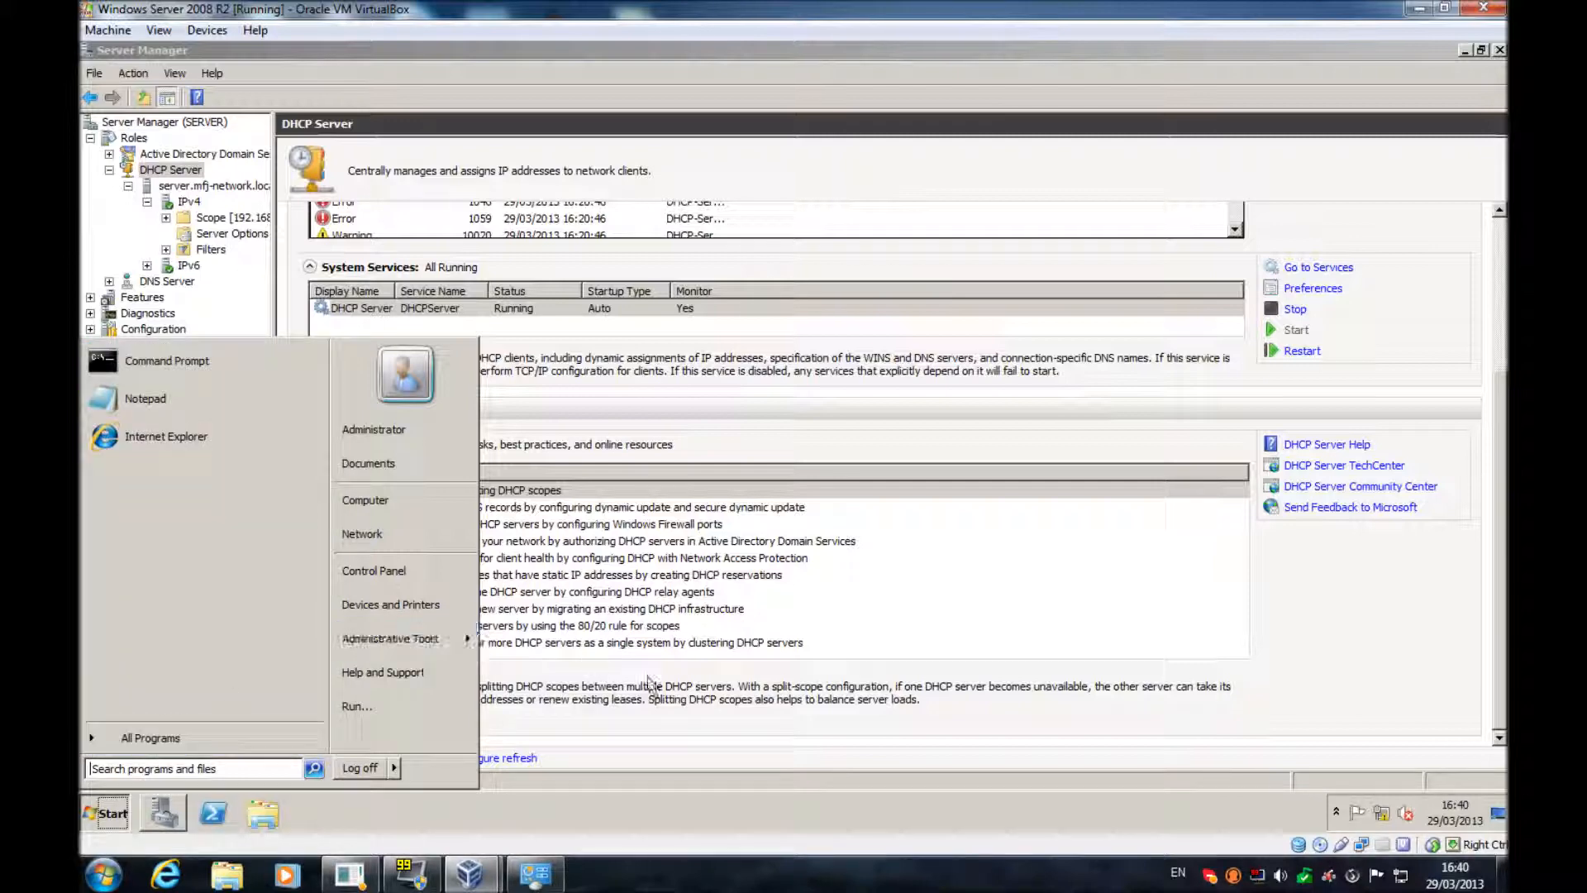
pyautogui.click(901, 751)
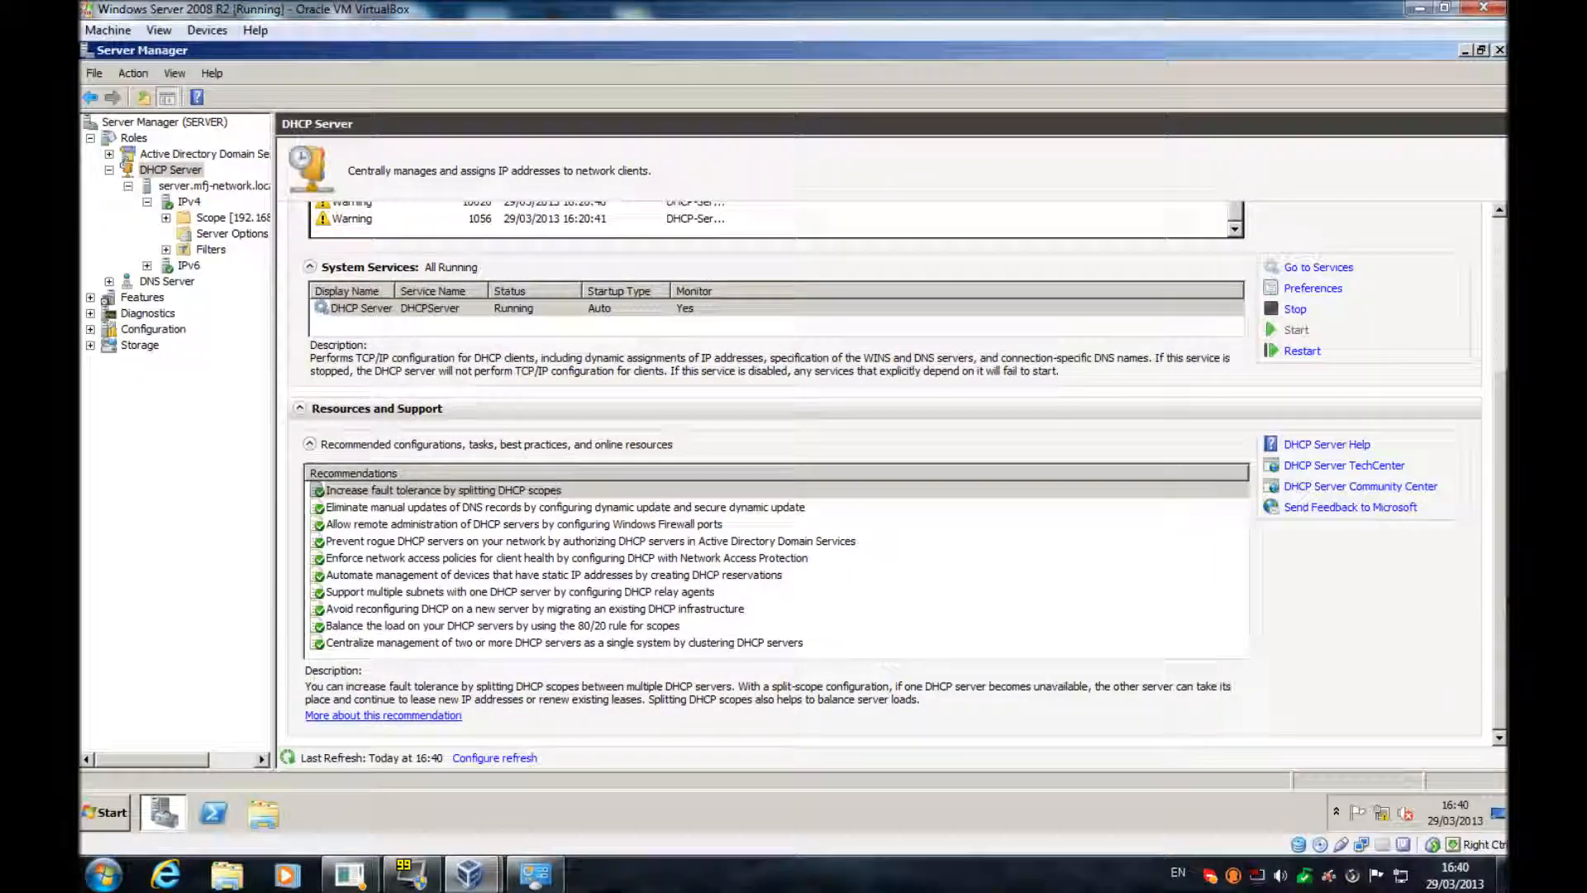
# Step: Read the details of the DHCP Server's 1056 warning event logged at 16:39:51, and close its properties
pyautogui.scroll(3, 632, 595)
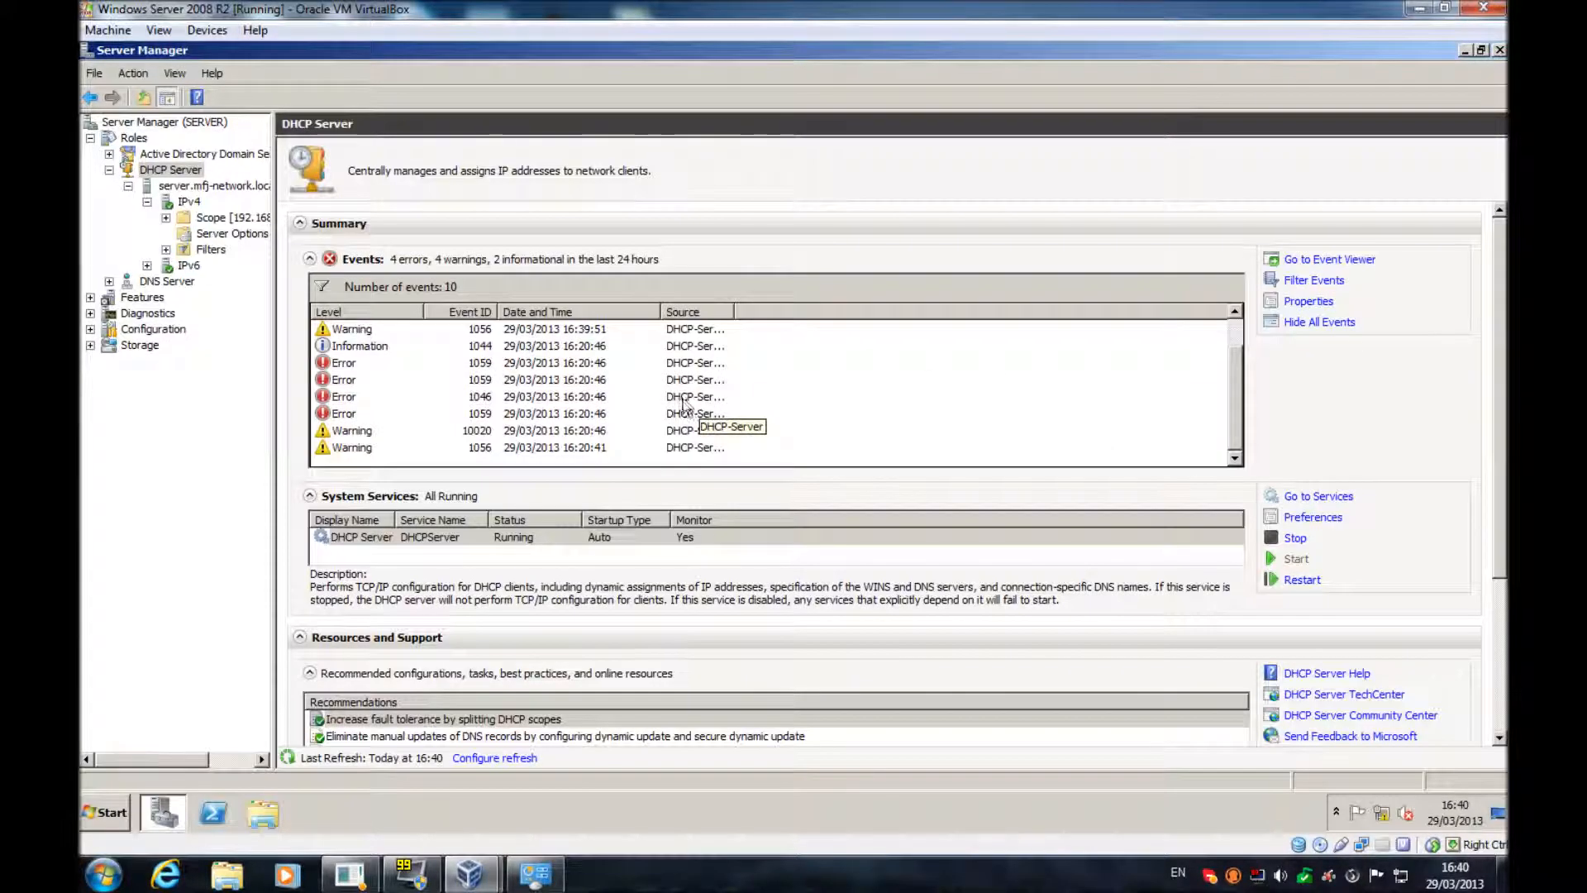
pyautogui.click(601, 345)
pyautogui.doubleClick(600, 329)
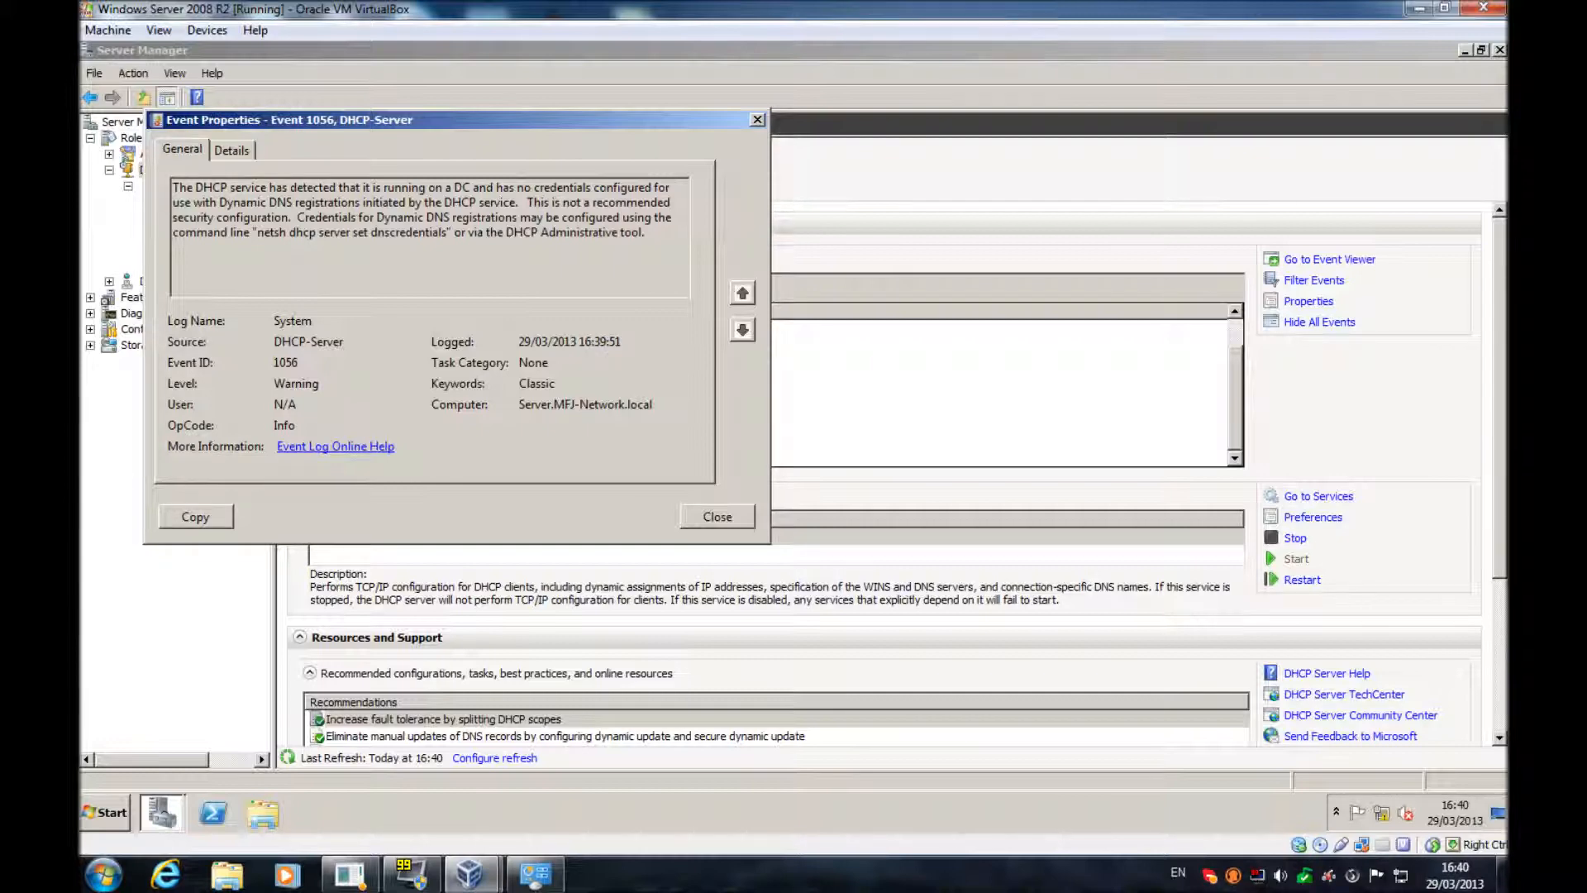
pyautogui.click(706, 527)
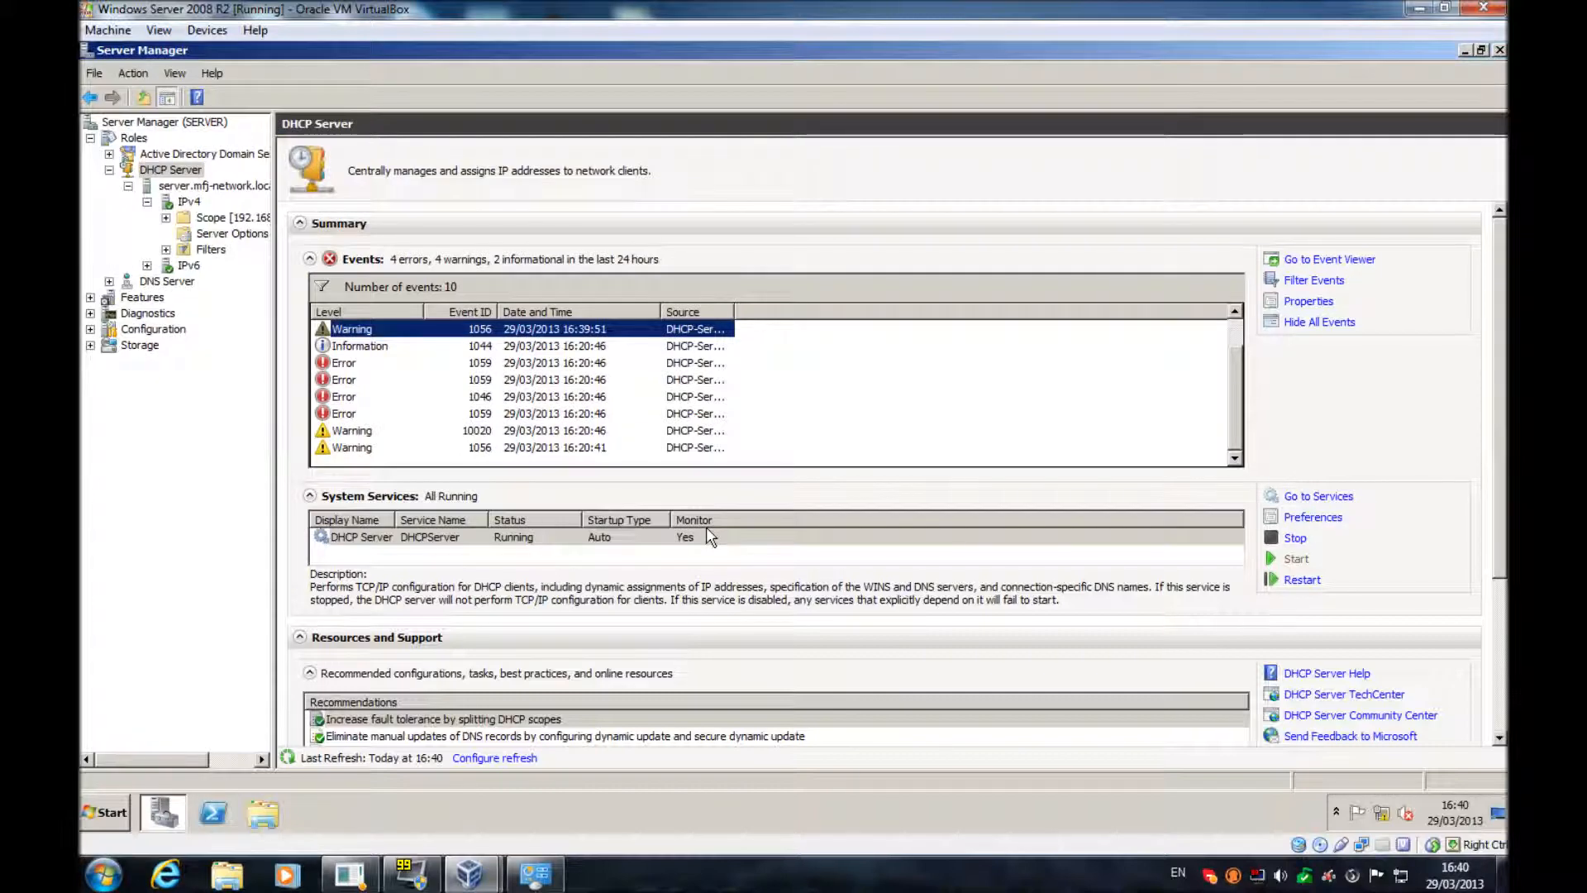
pyautogui.click(100, 814)
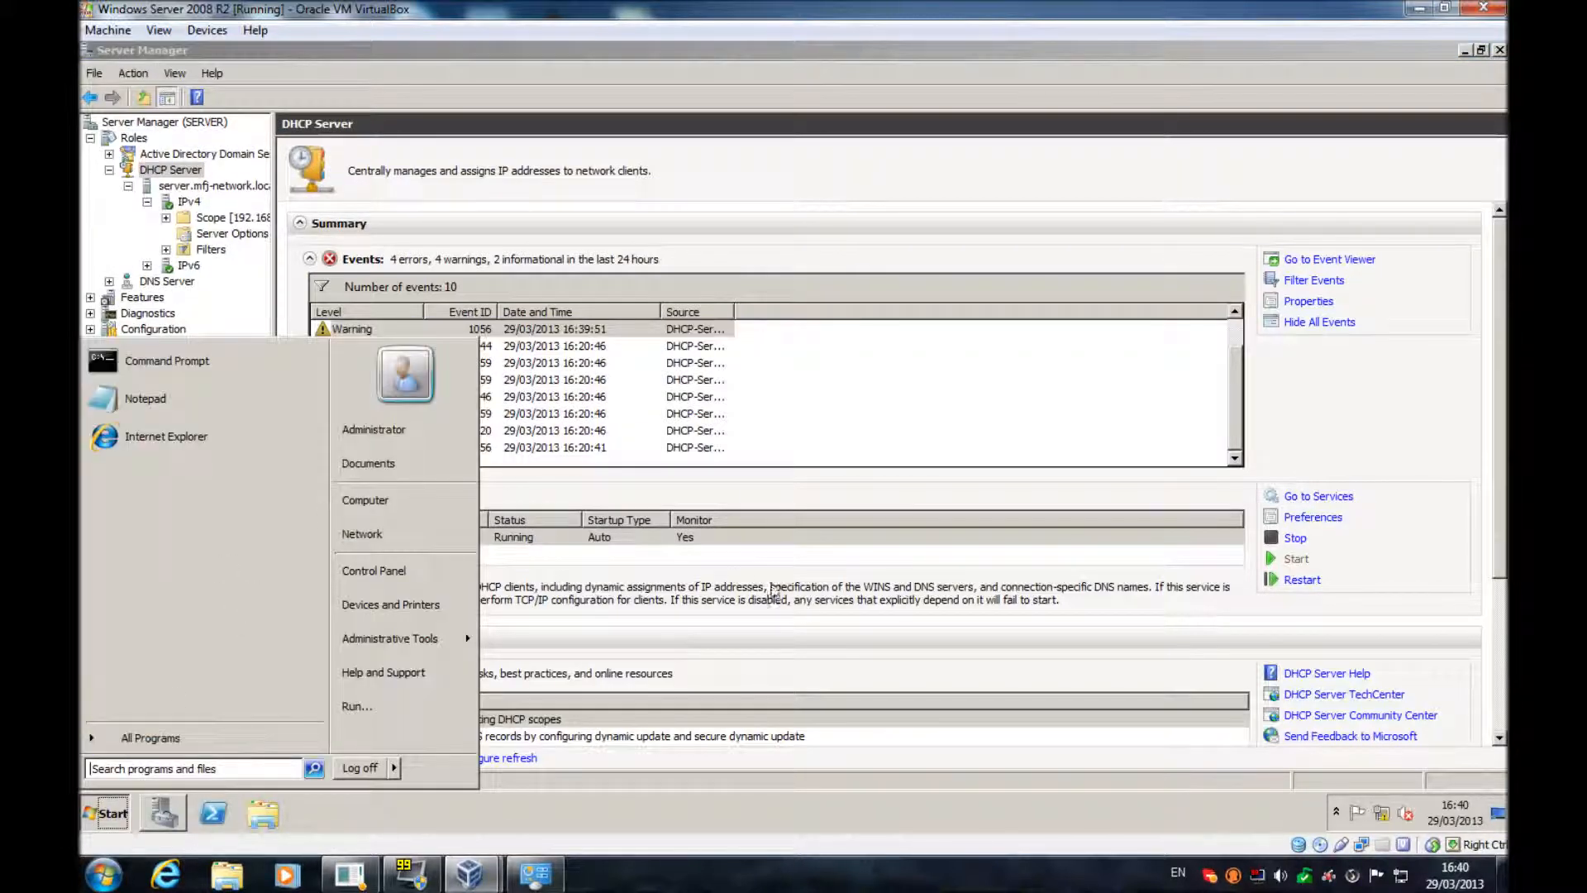
pyautogui.click(801, 600)
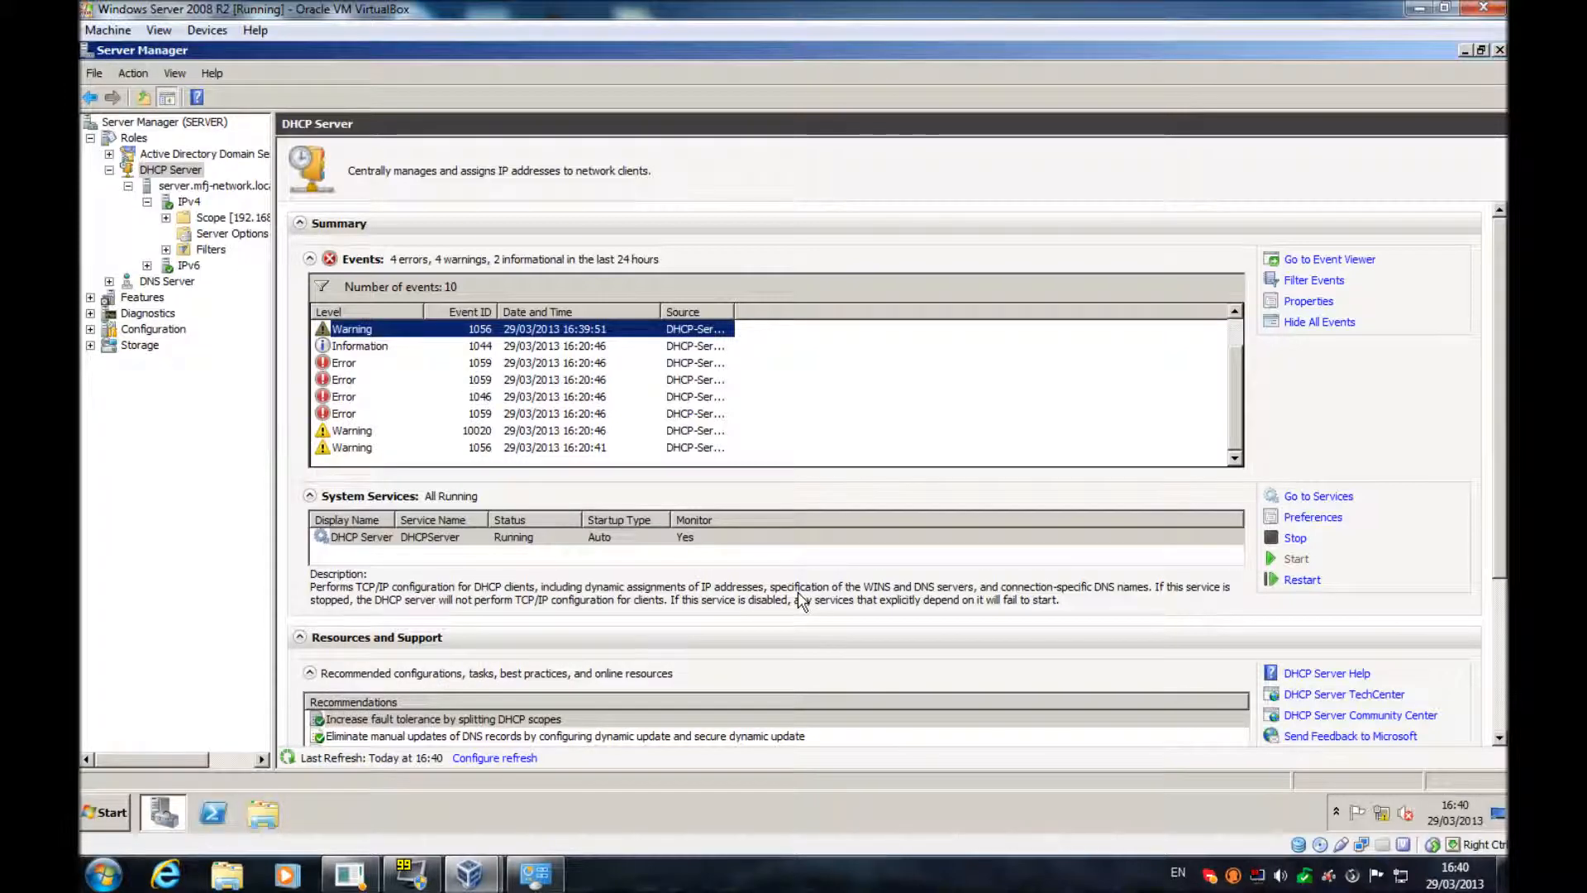